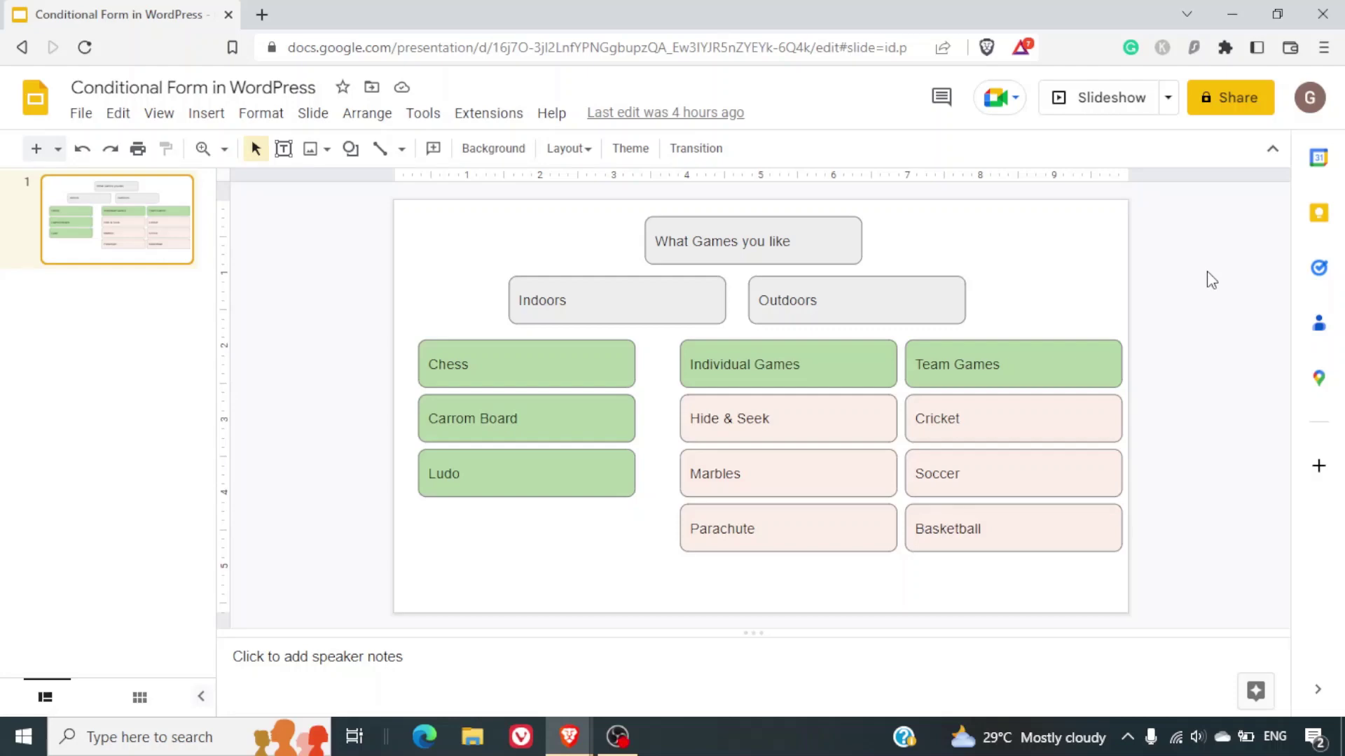
# Present the slide and annotate it with marks beside Chess, Carrom Board and Ludo, plus a freehand box below Ludo.
pyautogui.click(1110, 98)
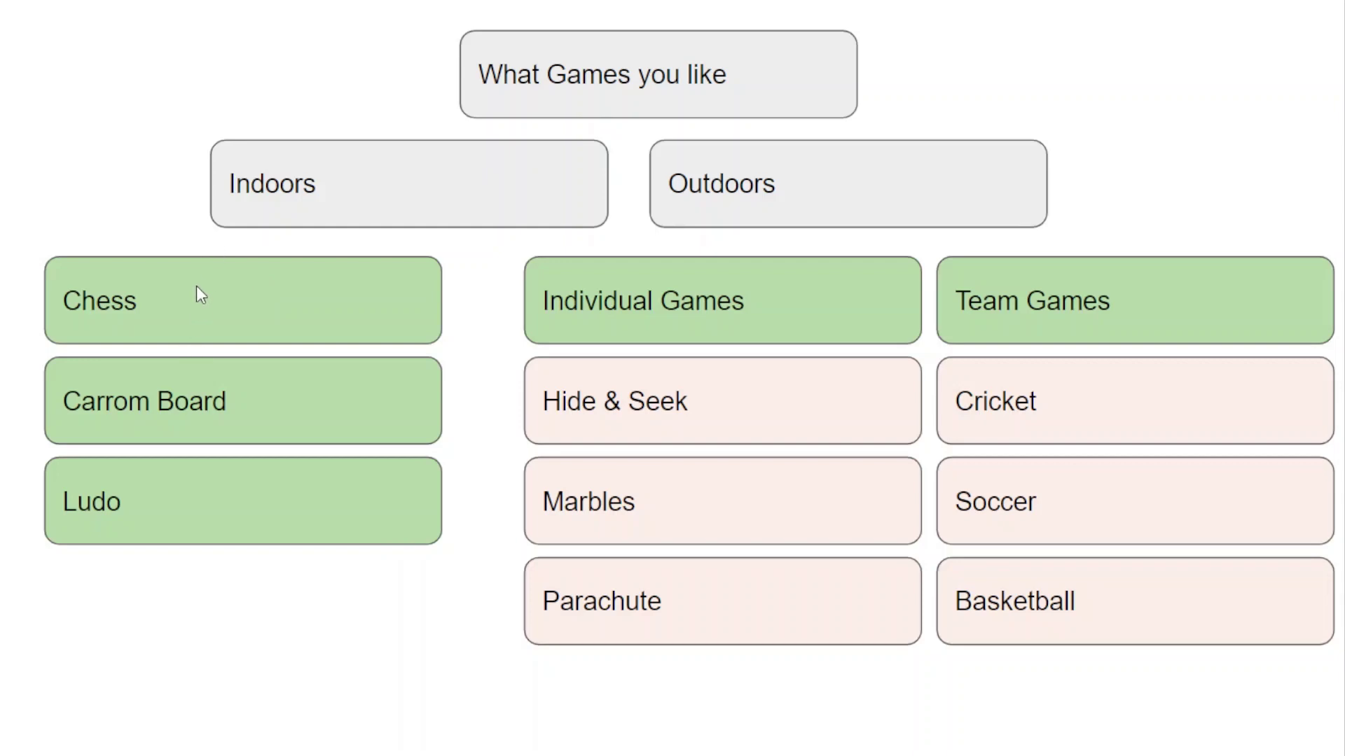
pyautogui.press('l')
pyautogui.moveTo(178, 300); pyautogui.dragTo(256, 292)
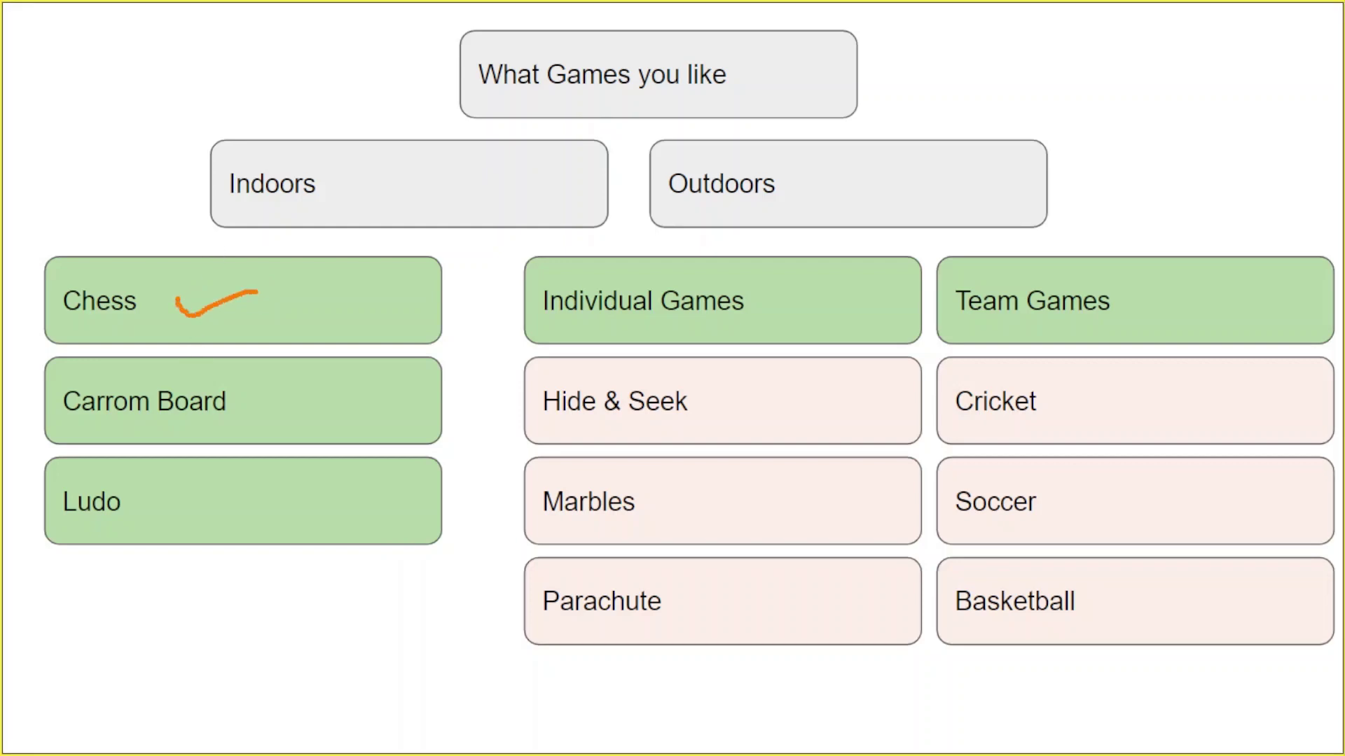
pyautogui.moveTo(253, 404); pyautogui.dragTo(332, 390)
pyautogui.moveTo(200, 499); pyautogui.dragTo(283, 481)
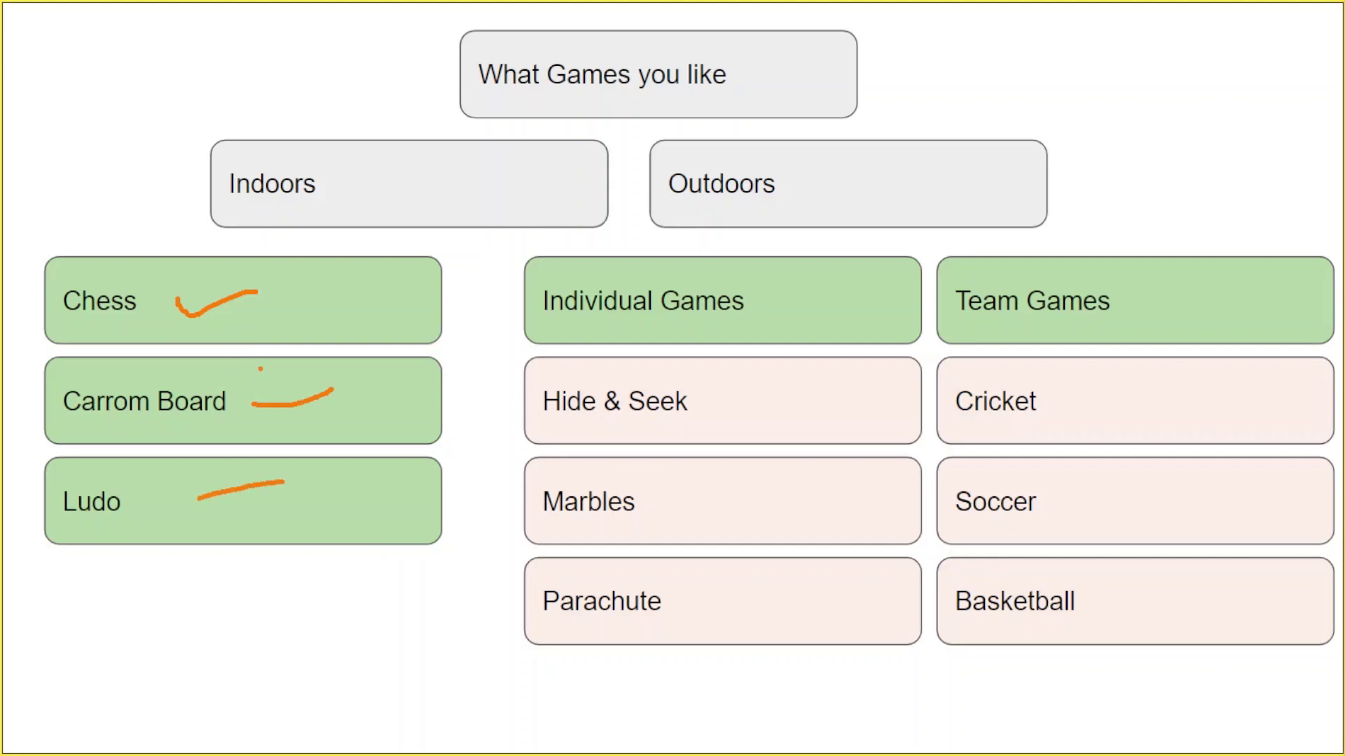
pyautogui.moveTo(91, 578)
pyautogui.mouseDown()
pyautogui.moveTo(90, 600)
pyautogui.moveTo(270, 628)
pyautogui.moveTo(210, 567)
pyautogui.moveTo(91, 579)
pyautogui.mouseUp()
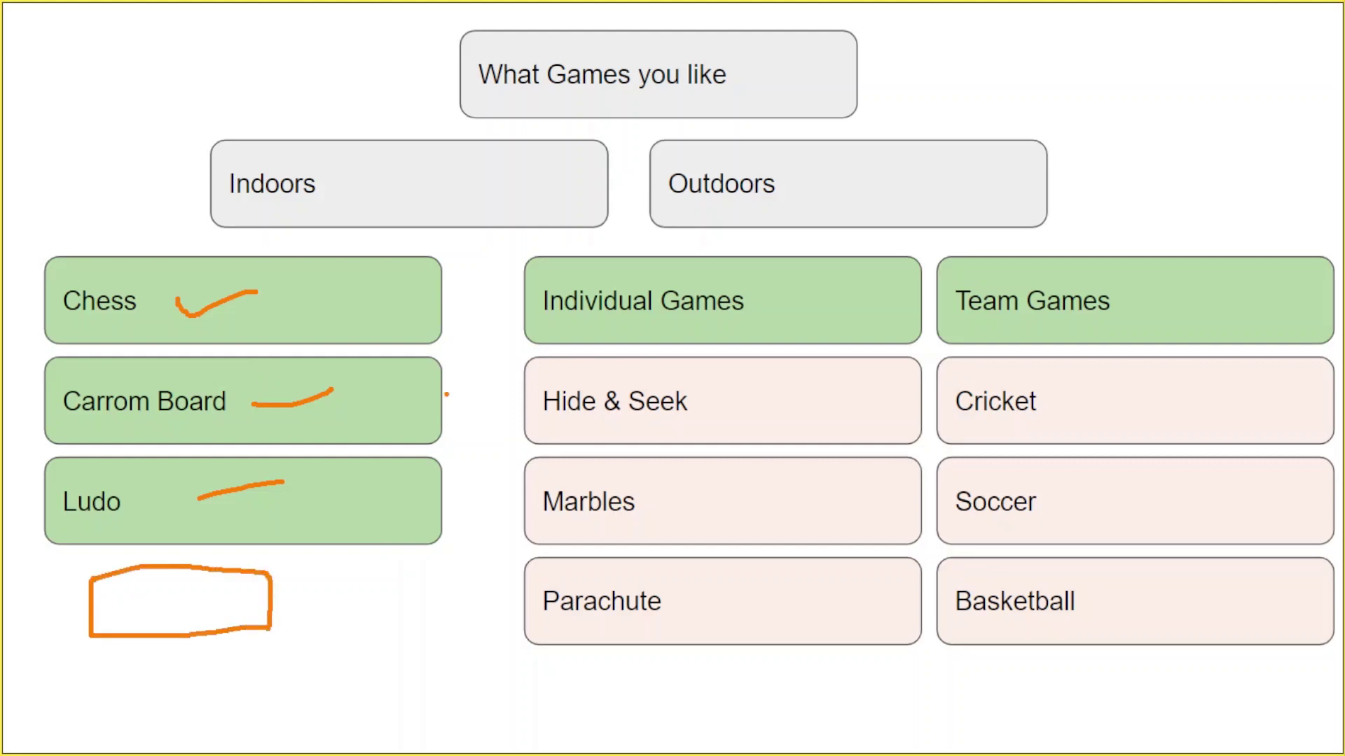
# Mark Outdoors, Individual Games and Team Games, draw an arrow from Indoors to Chess, and end the slideshow.
pyautogui.moveTo(669, 152); pyautogui.dragTo(713, 147)
pyautogui.moveTo(597, 268)
pyautogui.mouseDown()
pyautogui.moveTo(600, 288)
pyautogui.moveTo(677, 263)
pyautogui.mouseUp()
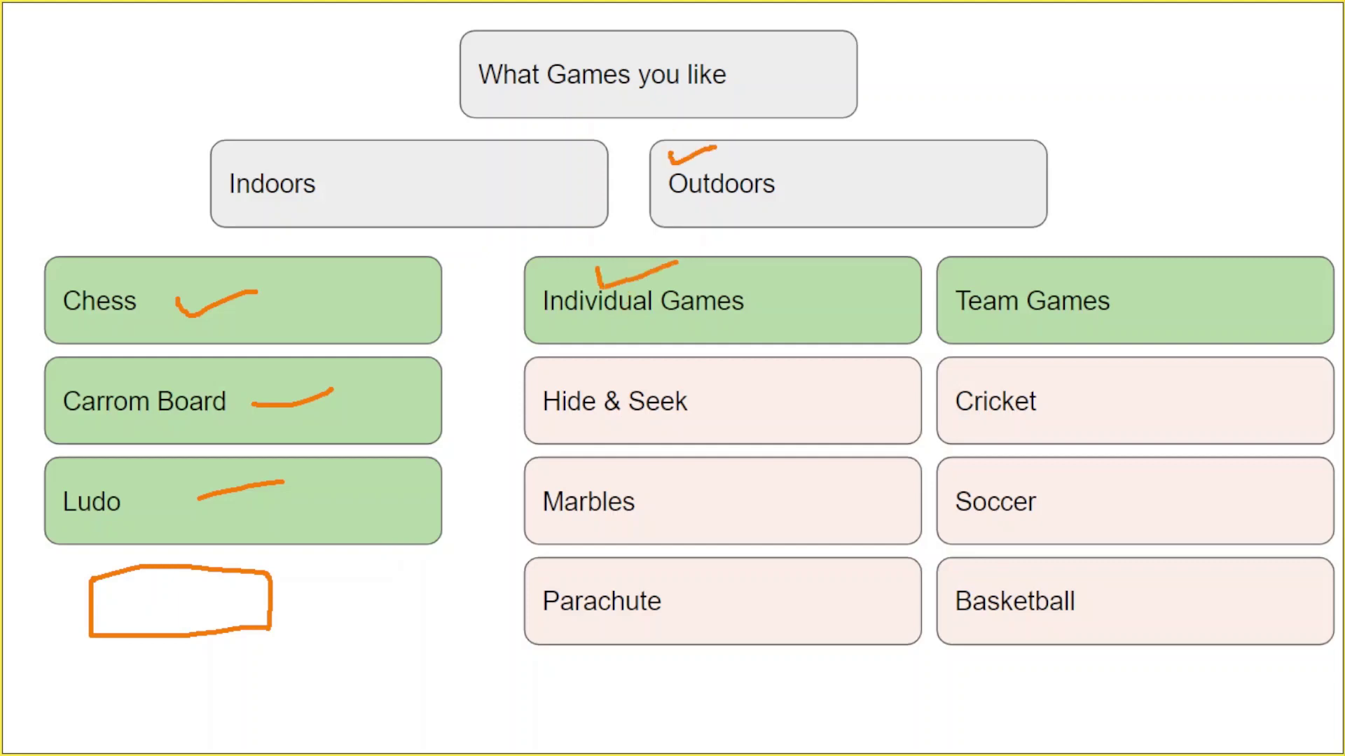
pyautogui.moveTo(1054, 273); pyautogui.dragTo(1159, 247)
pyautogui.moveTo(374, 201)
pyautogui.mouseDown()
pyautogui.moveTo(365, 271)
pyautogui.moveTo(379, 260)
pyautogui.moveTo(353, 268)
pyautogui.moveTo(370, 308)
pyautogui.mouseUp()
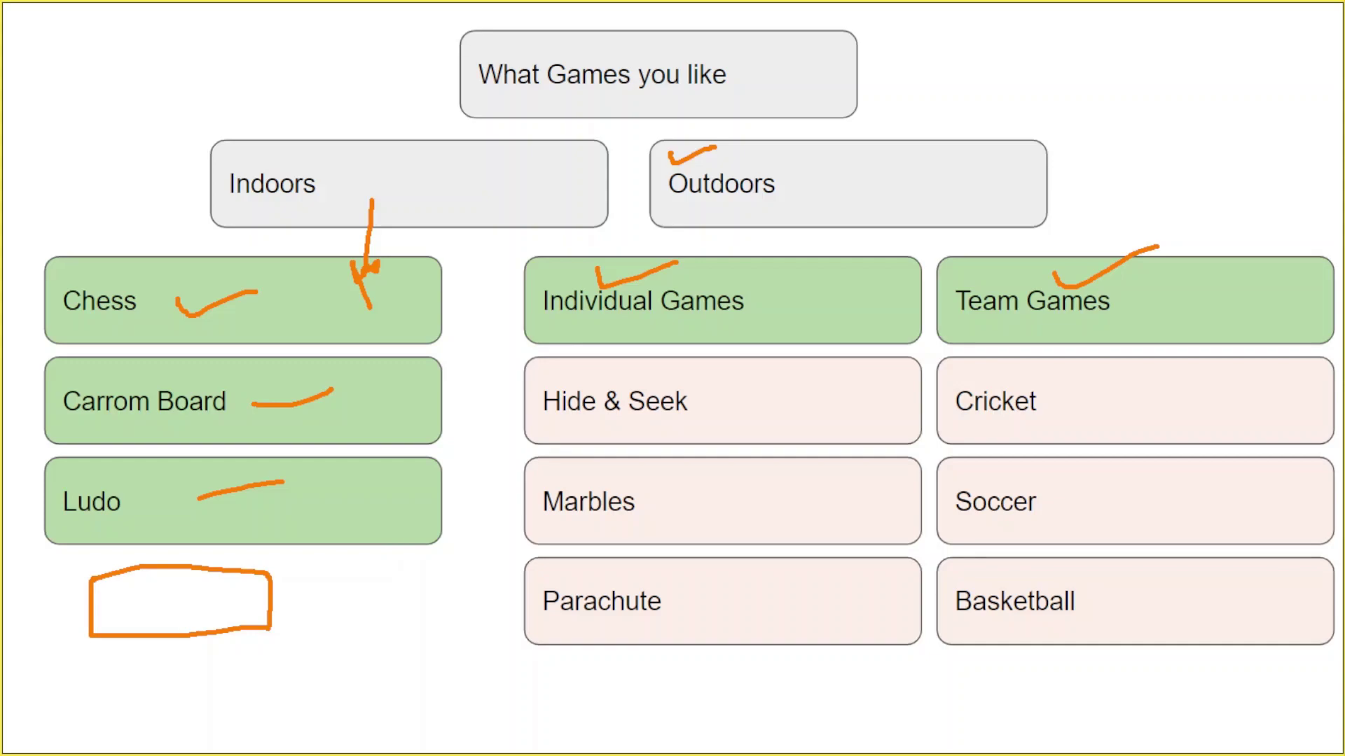
pyautogui.press('Escape')
pyautogui.press('Escape')
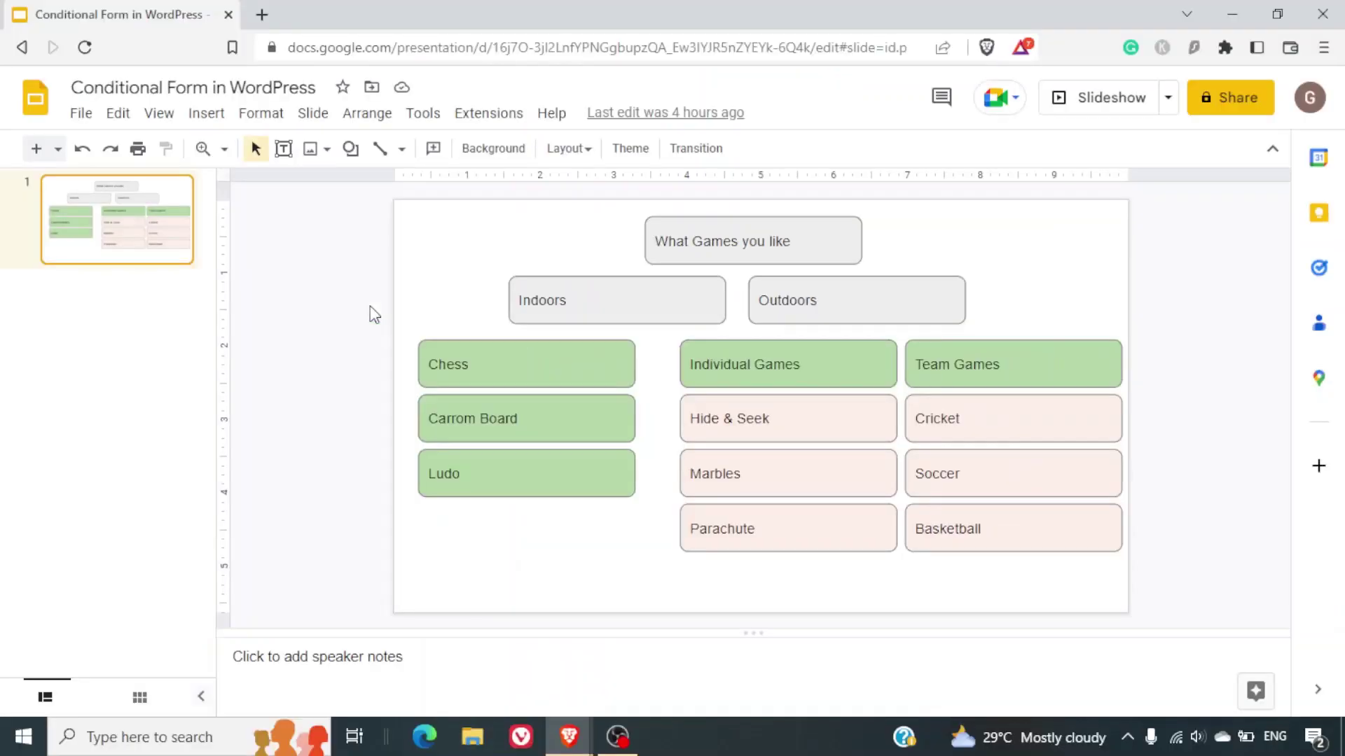
# Switch to the WordPress form editor and title the new form "Game Survey".
pyautogui.hotkey('alt', 'Tab')
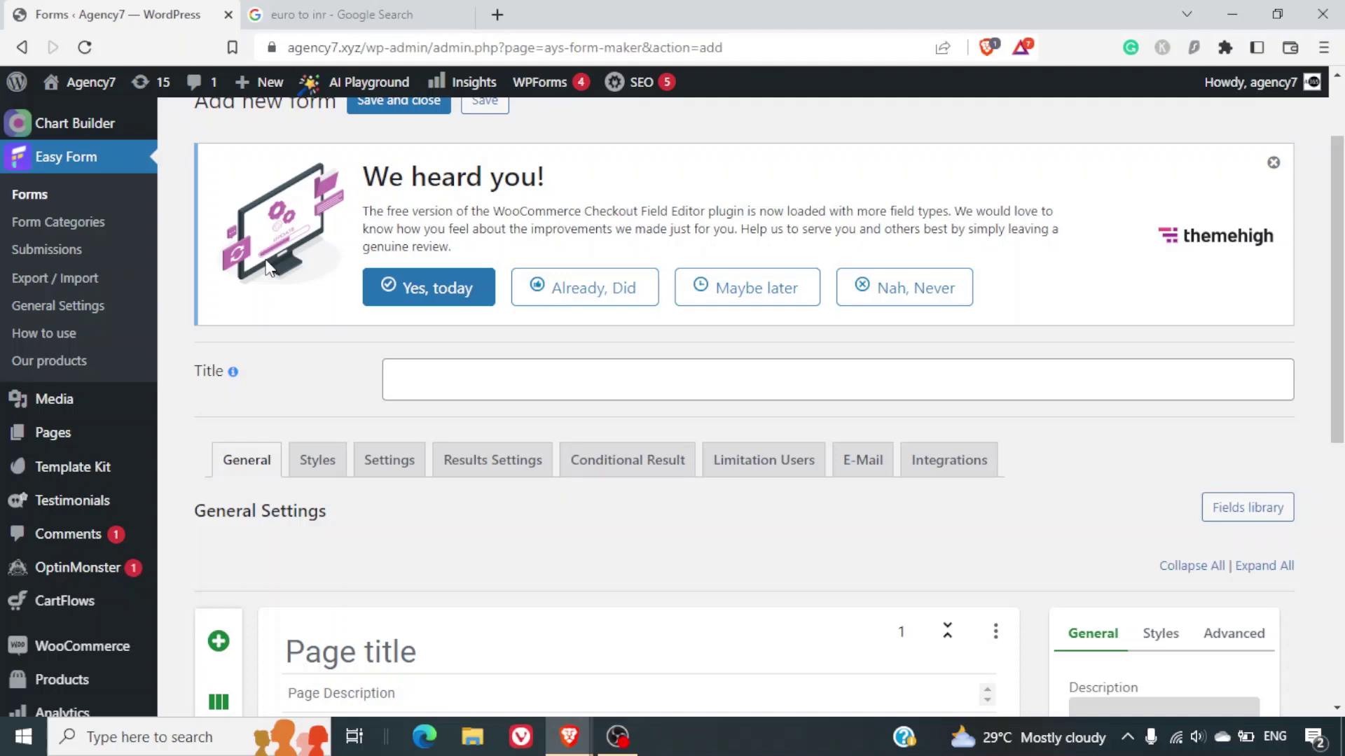
pyautogui.click(579, 386)
pyautogui.write('G')
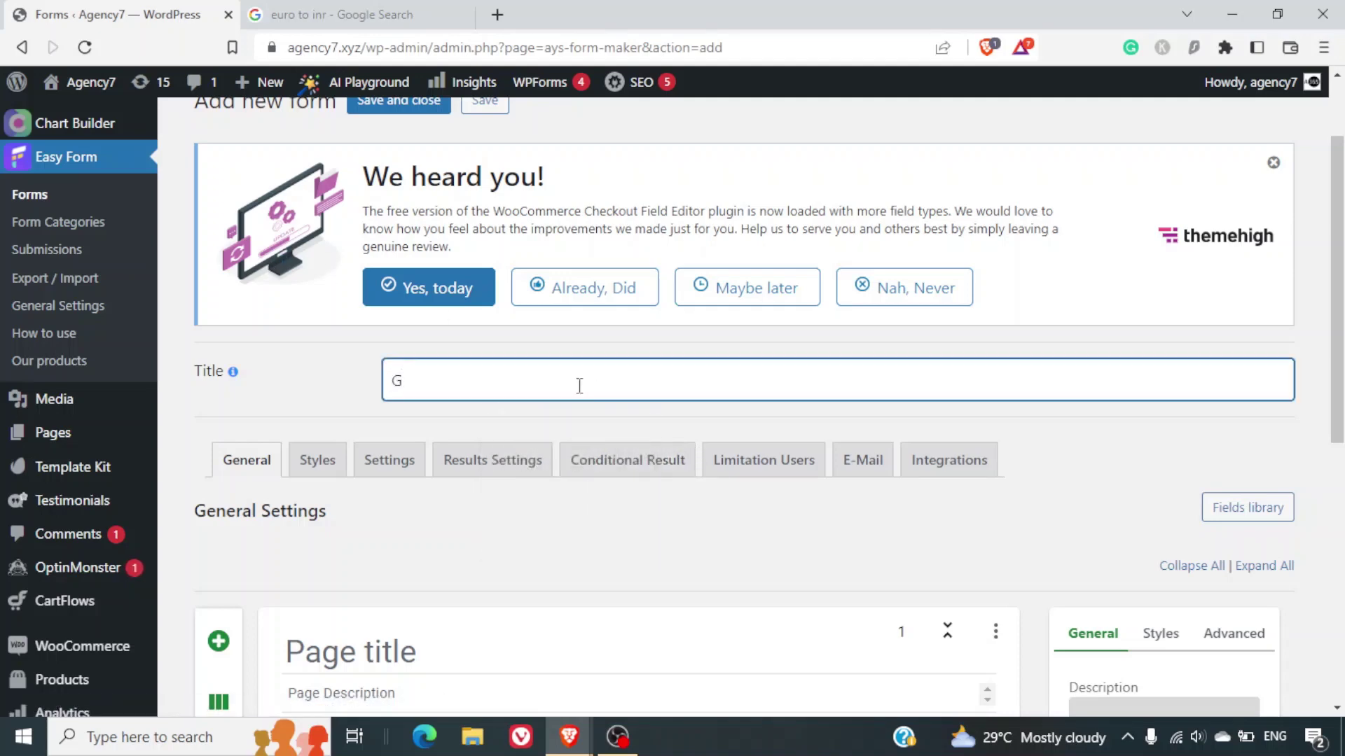
pyautogui.write('ame Surveyy')
pyautogui.press('BackSpace')
pyautogui.press('BackSpace')
pyautogui.write('y')
pyautogui.click(666, 419)
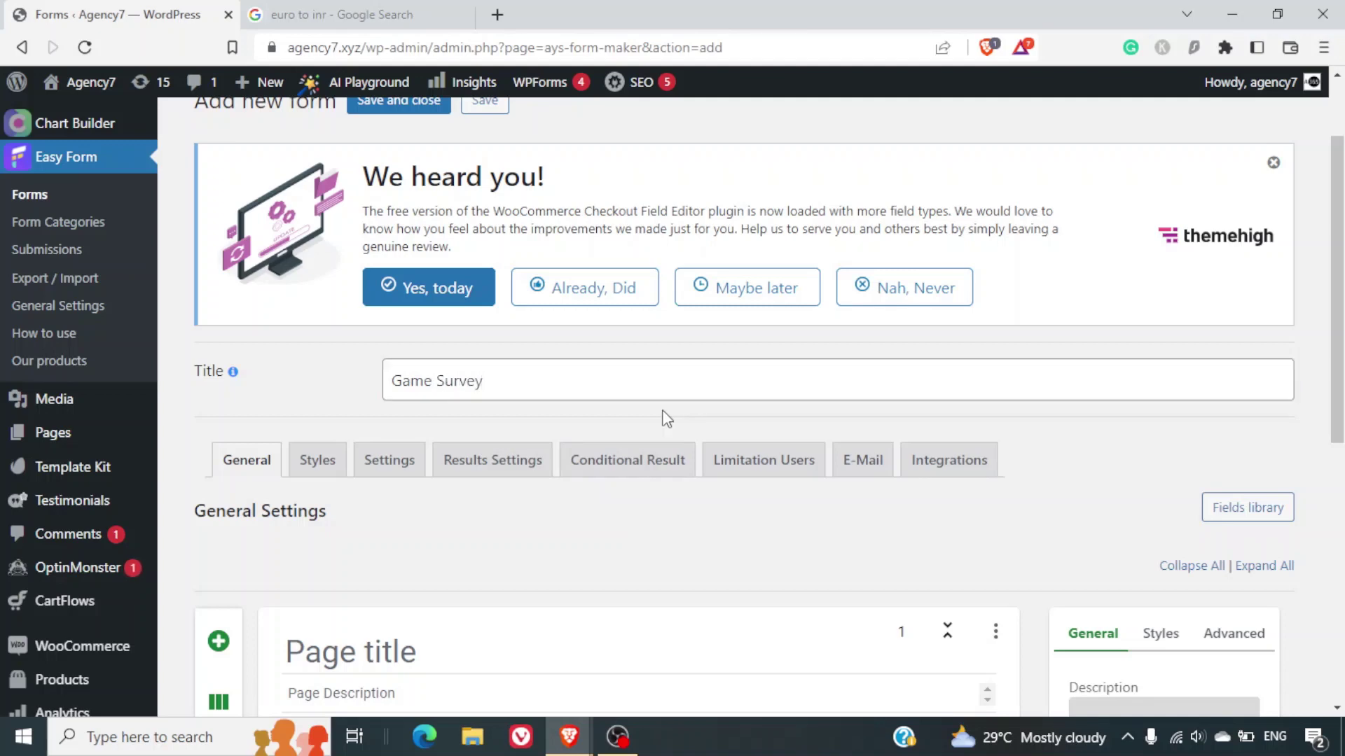
# Copy "What Games you like" from the Google Slides diagram and use it as the form's page title in WordPress.
pyautogui.scroll(-4, 666, 419)
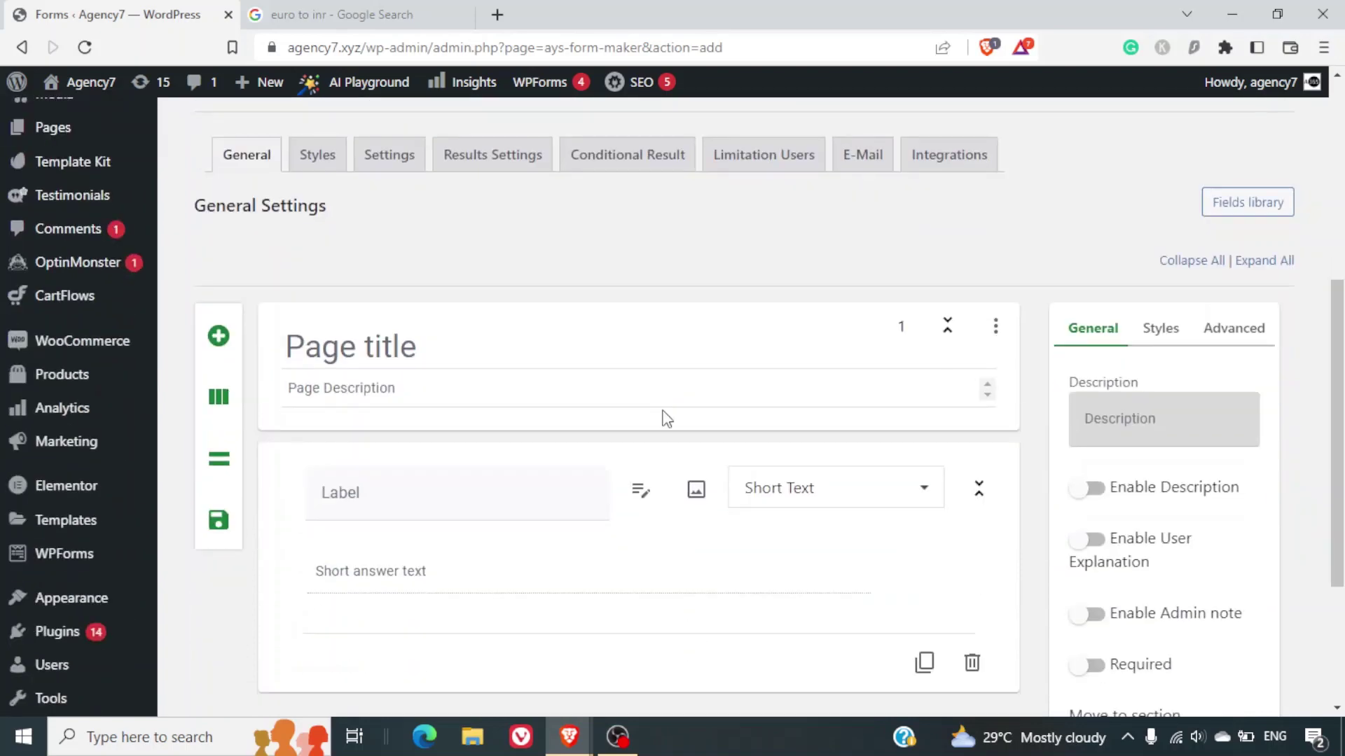
pyautogui.click(366, 343)
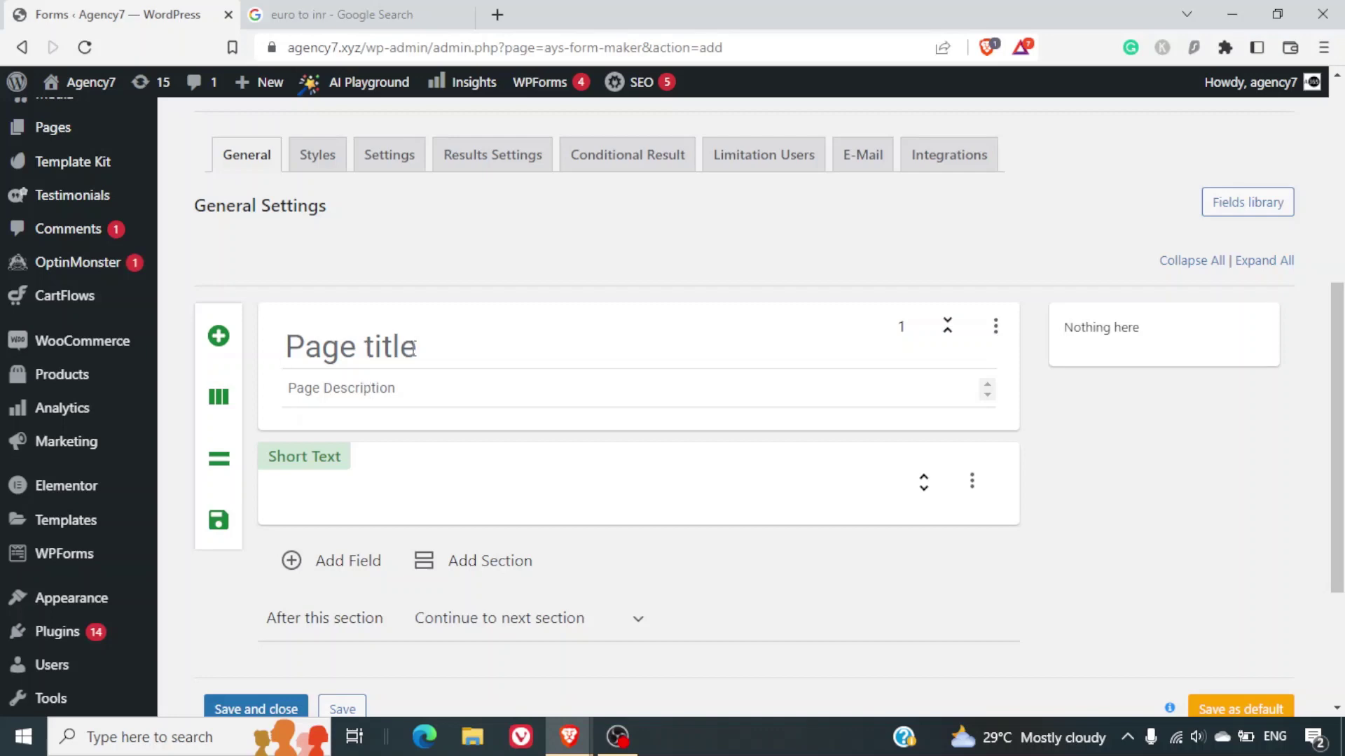
pyautogui.hotkey('alt', 'Tab')
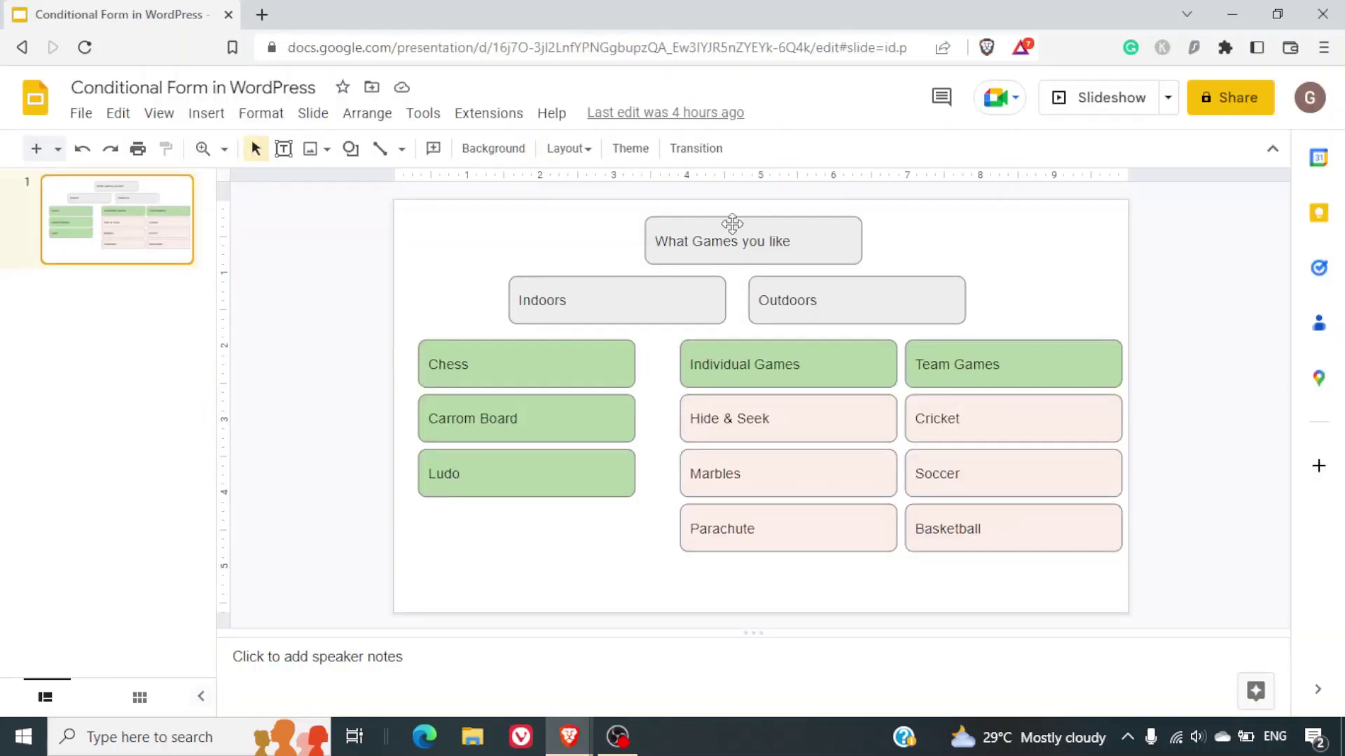
pyautogui.tripleClick(711, 238)
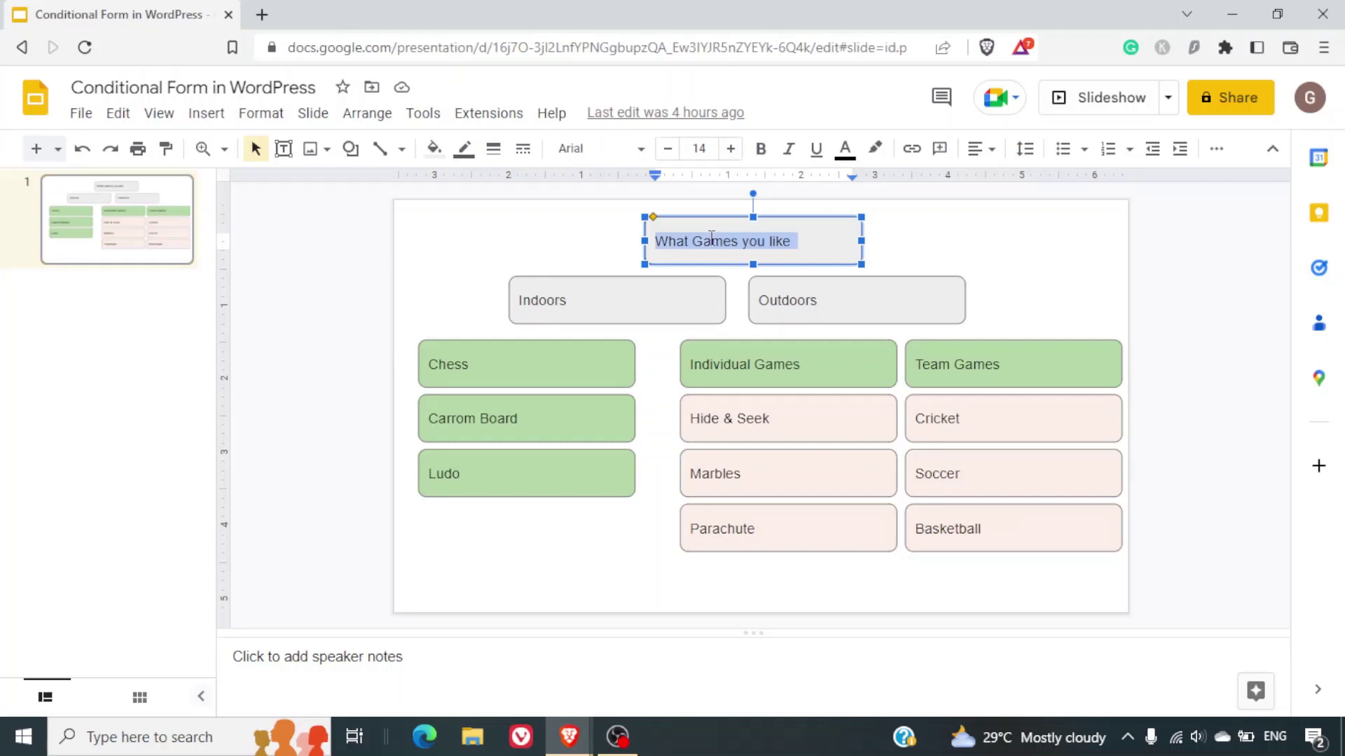
pyautogui.hotkey('ctrl', 'c')
pyautogui.hotkey('alt', 'Tab')
pyautogui.click(502, 357)
pyautogui.hotkey('ctrl', 'v')
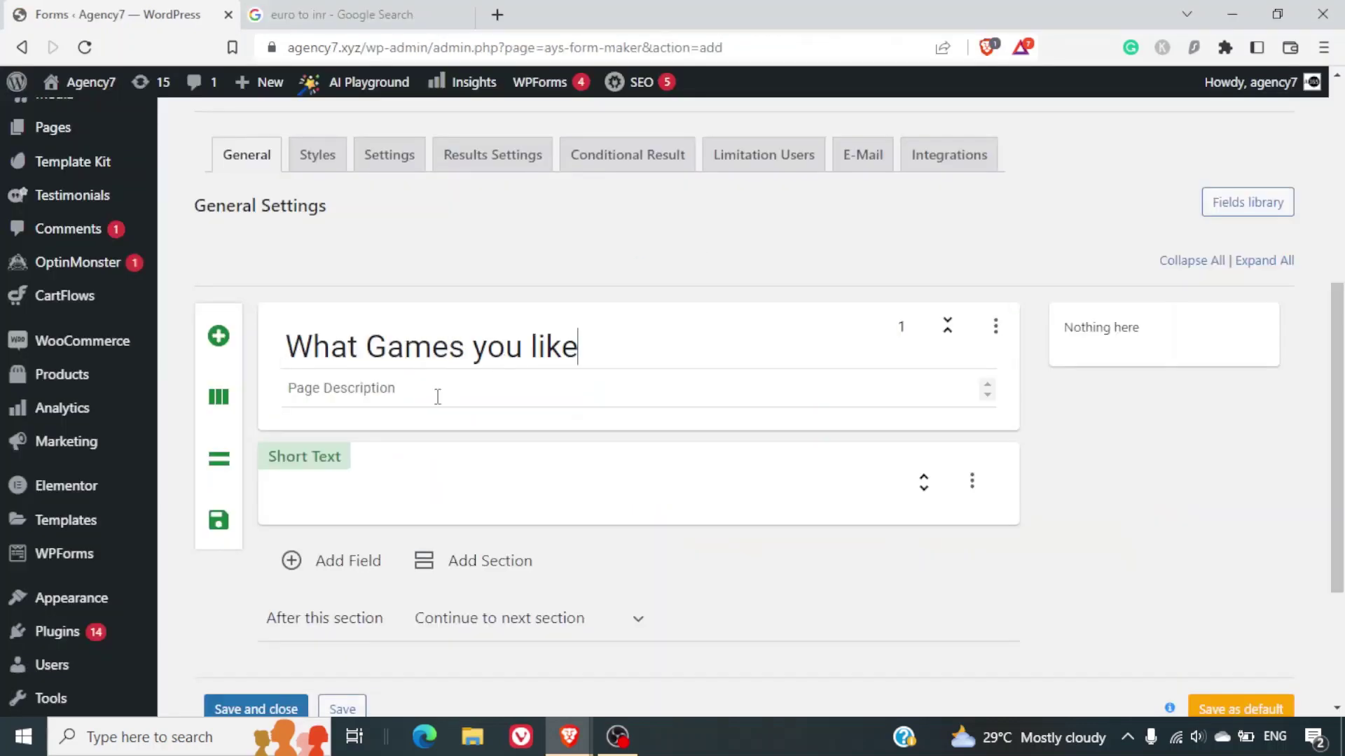
# Set the page description to "Select your fav games".
pyautogui.click(437, 396)
pyautogui.write('Select yoru')
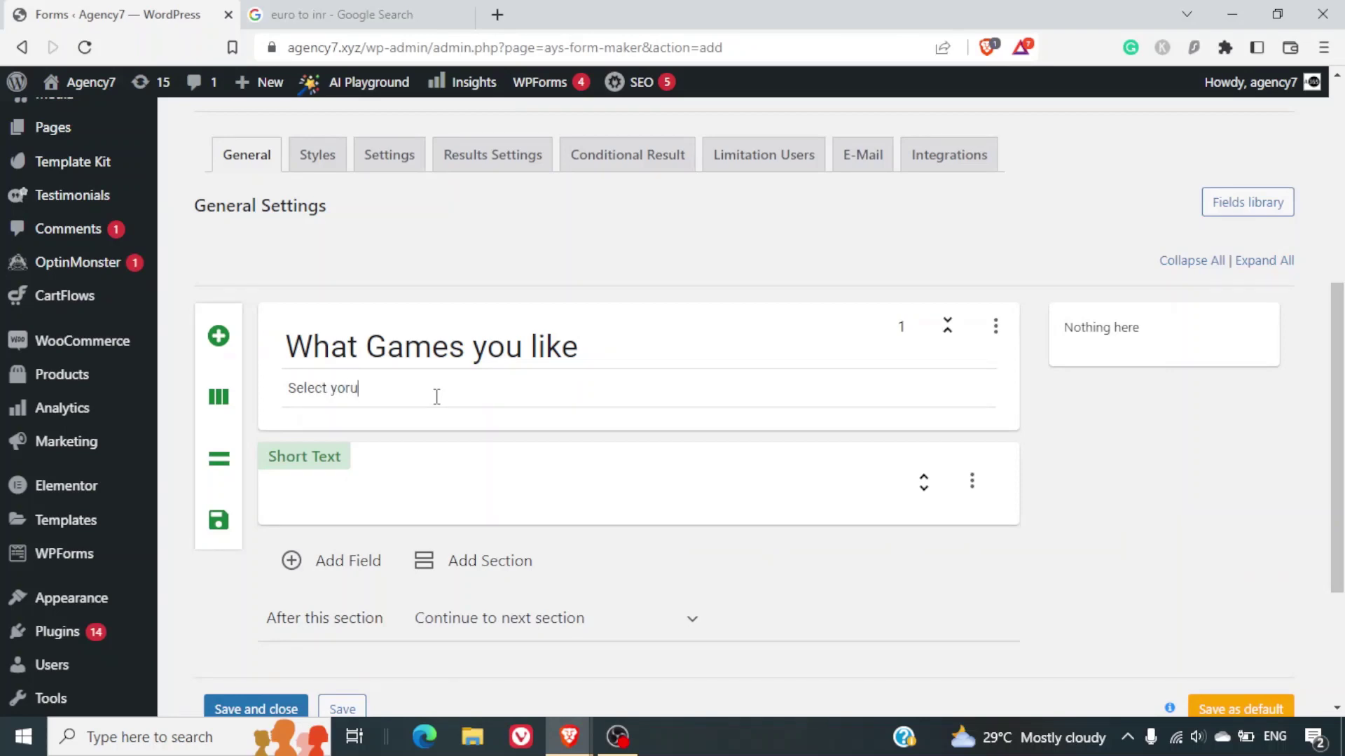
pyautogui.press('BackSpace')
pyautogui.press('BackSpace')
pyautogui.write('ur fav games')
# Change the form's first field from Short Text to the Dropdown type.
pyautogui.click(370, 483)
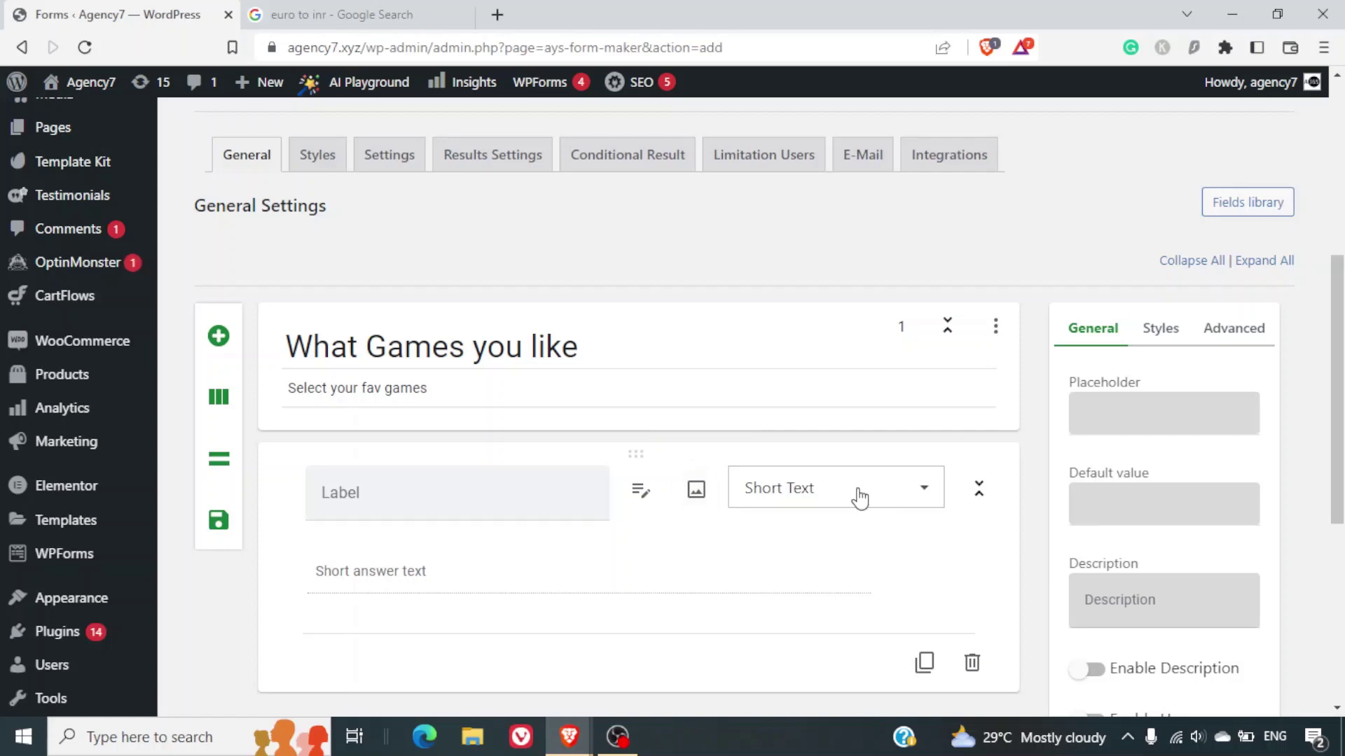
pyautogui.click(860, 499)
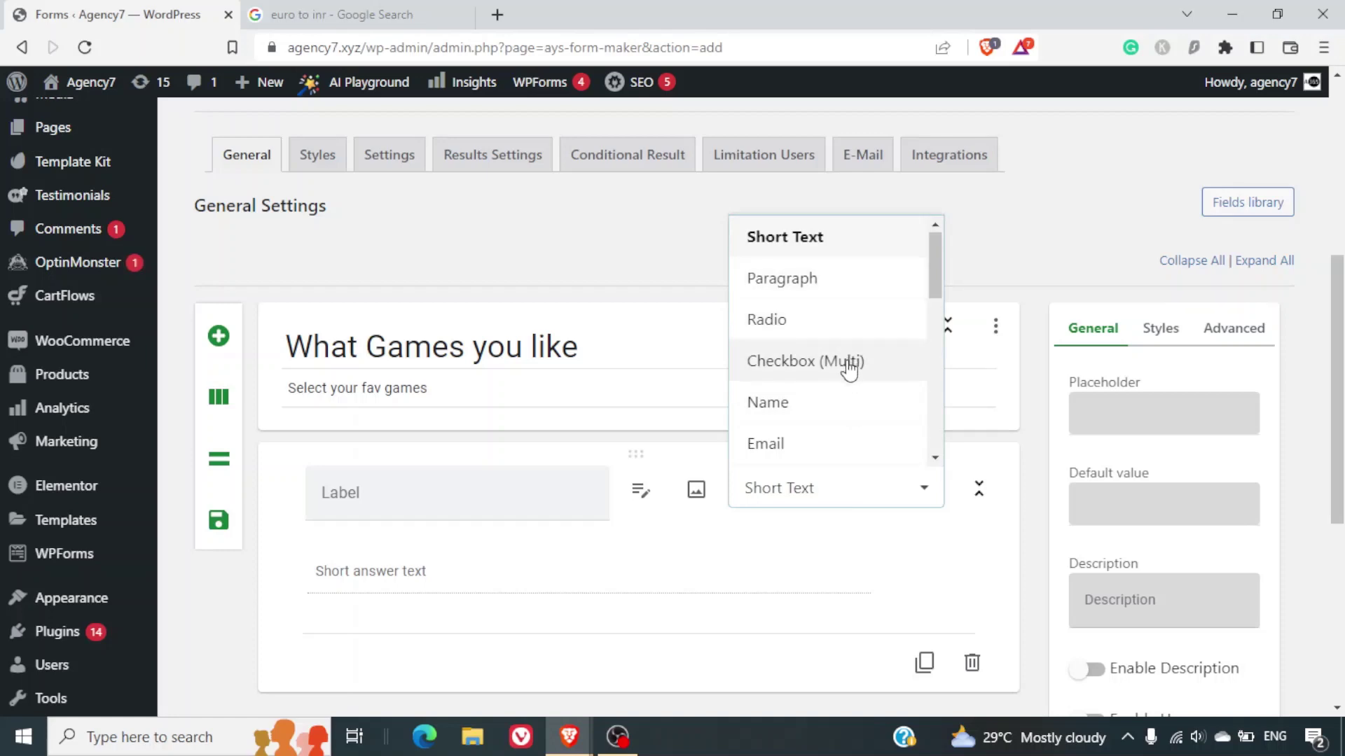
pyautogui.scroll(-3, 849, 367)
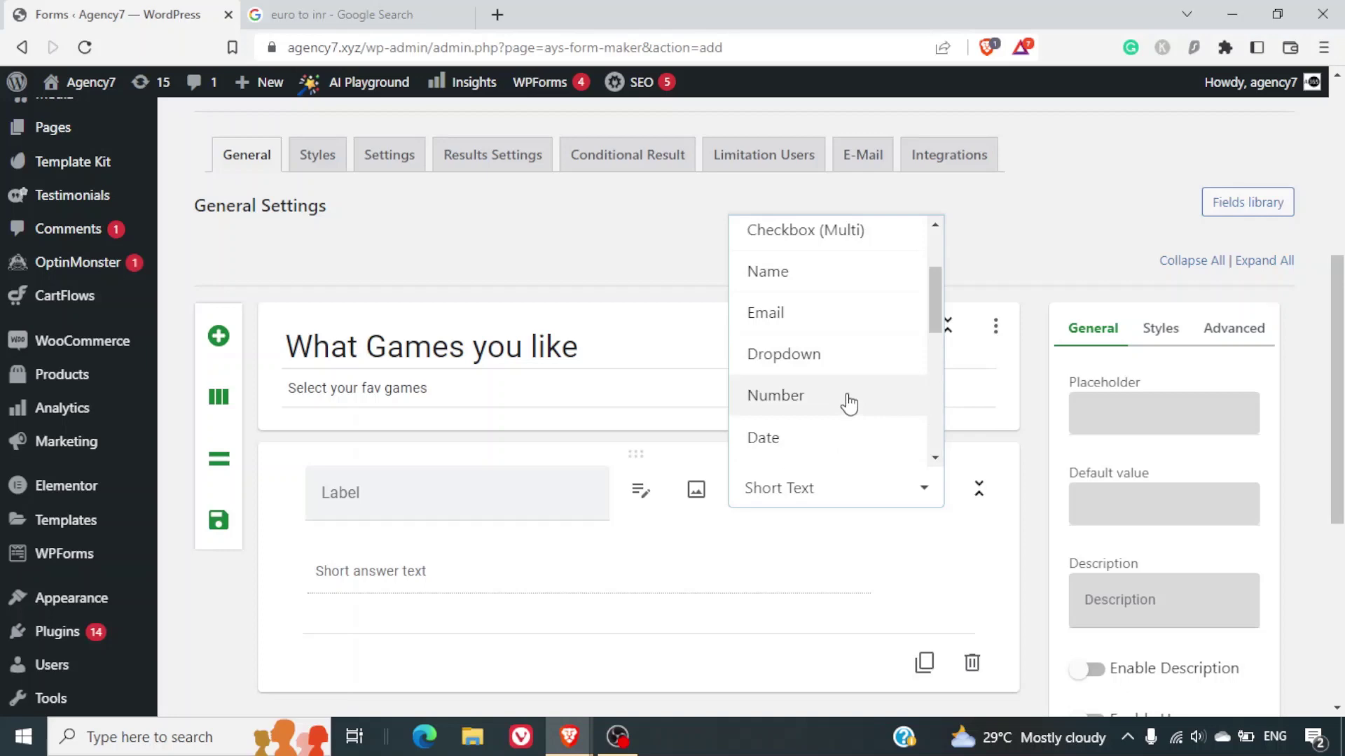
pyautogui.scroll(-3, 849, 404)
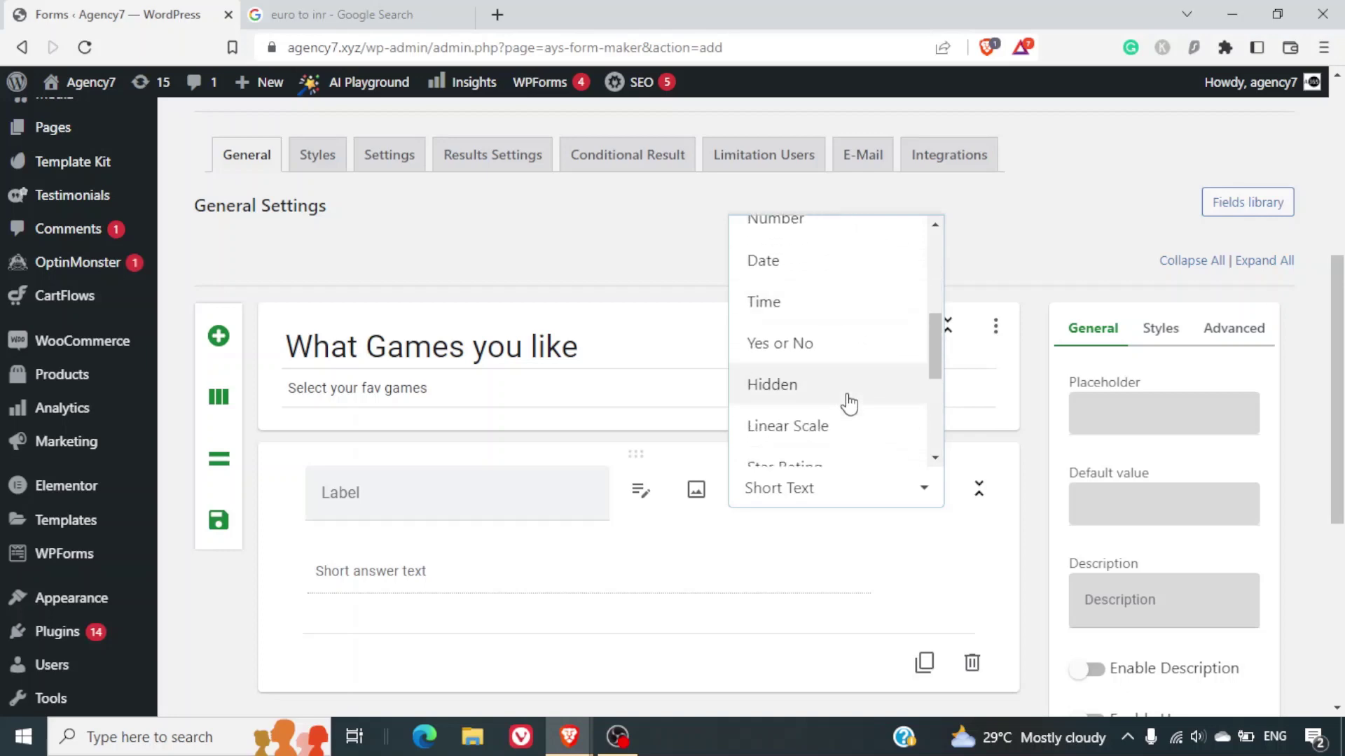
pyautogui.scroll(-1, 839, 415)
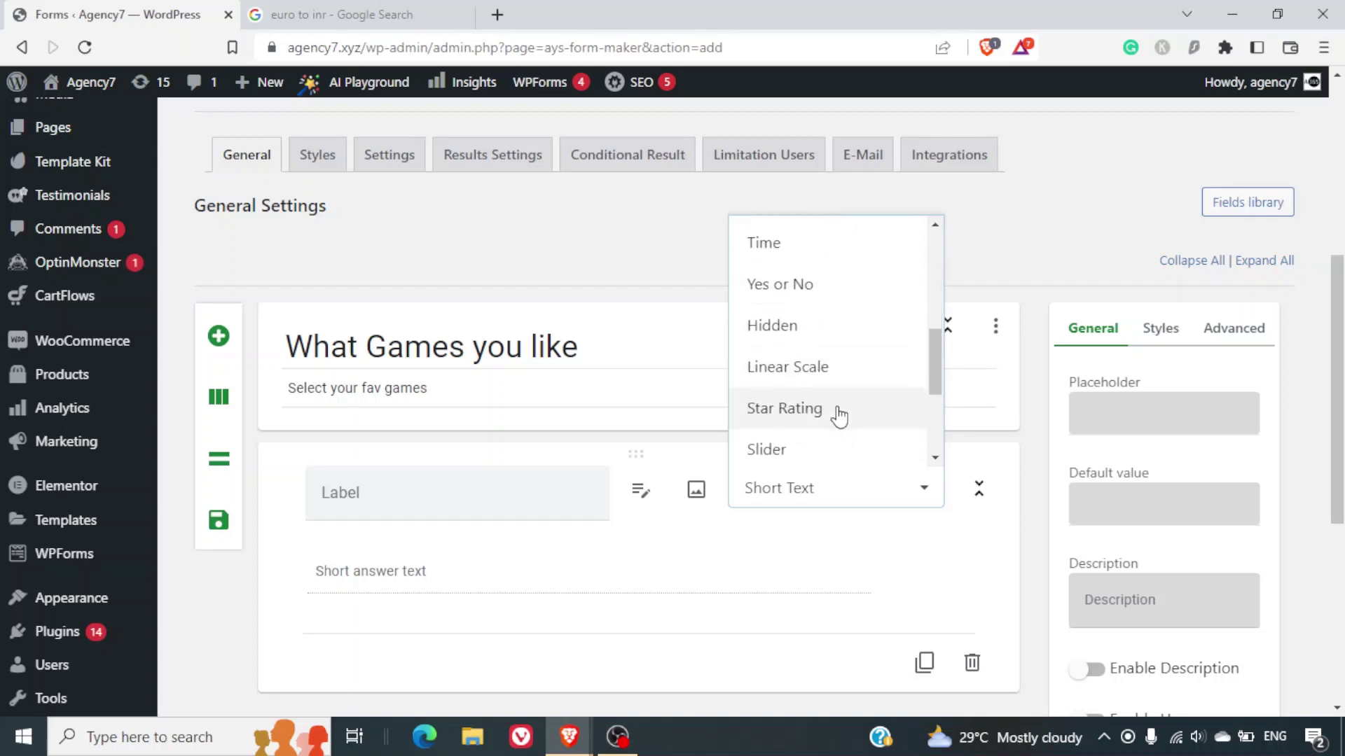
pyautogui.scroll(-2, 838, 415)
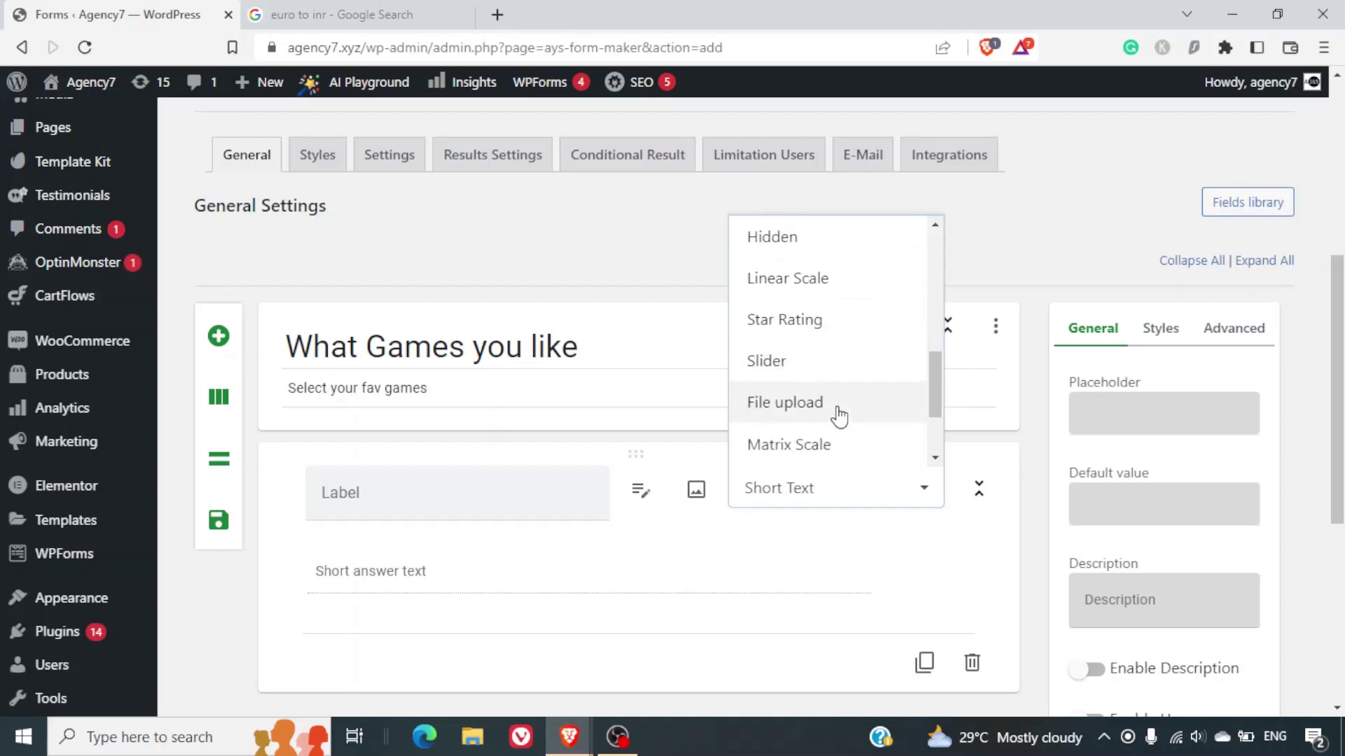
pyautogui.scroll(3, 838, 414)
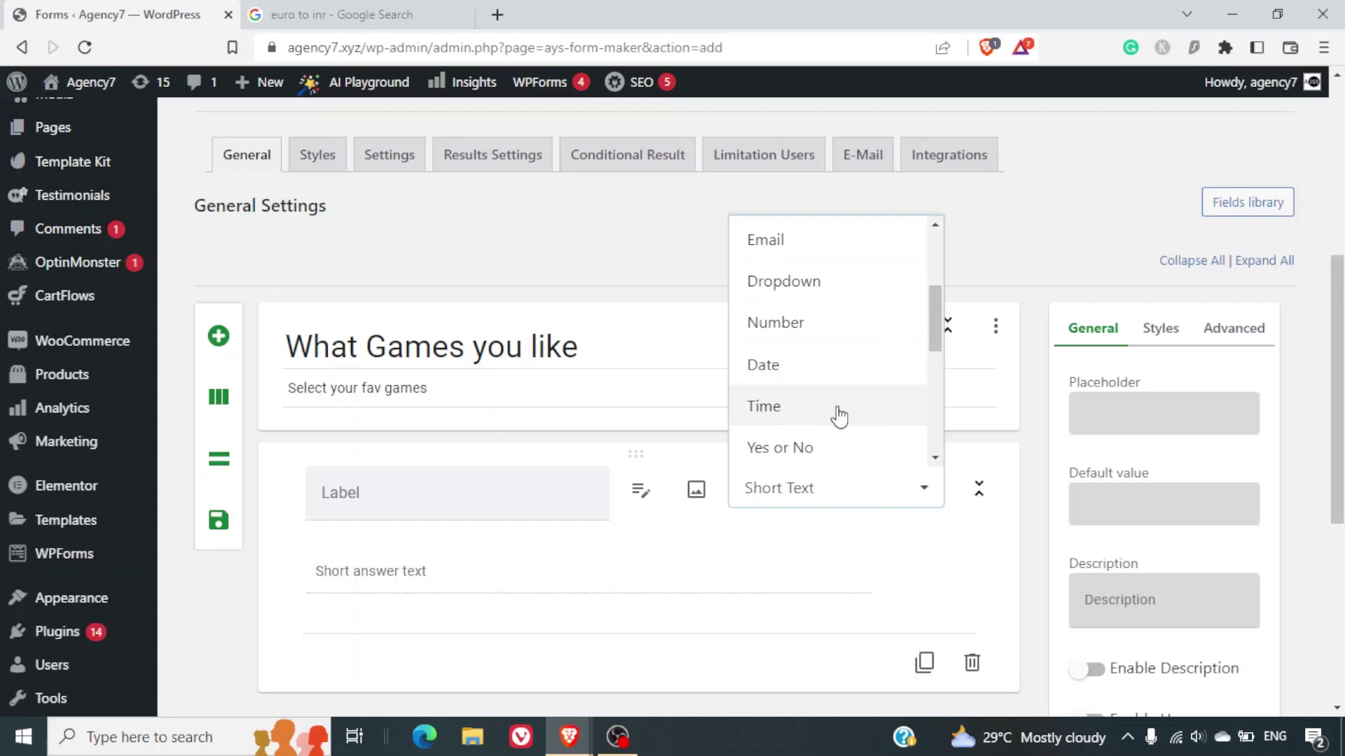
pyautogui.scroll(2, 838, 414)
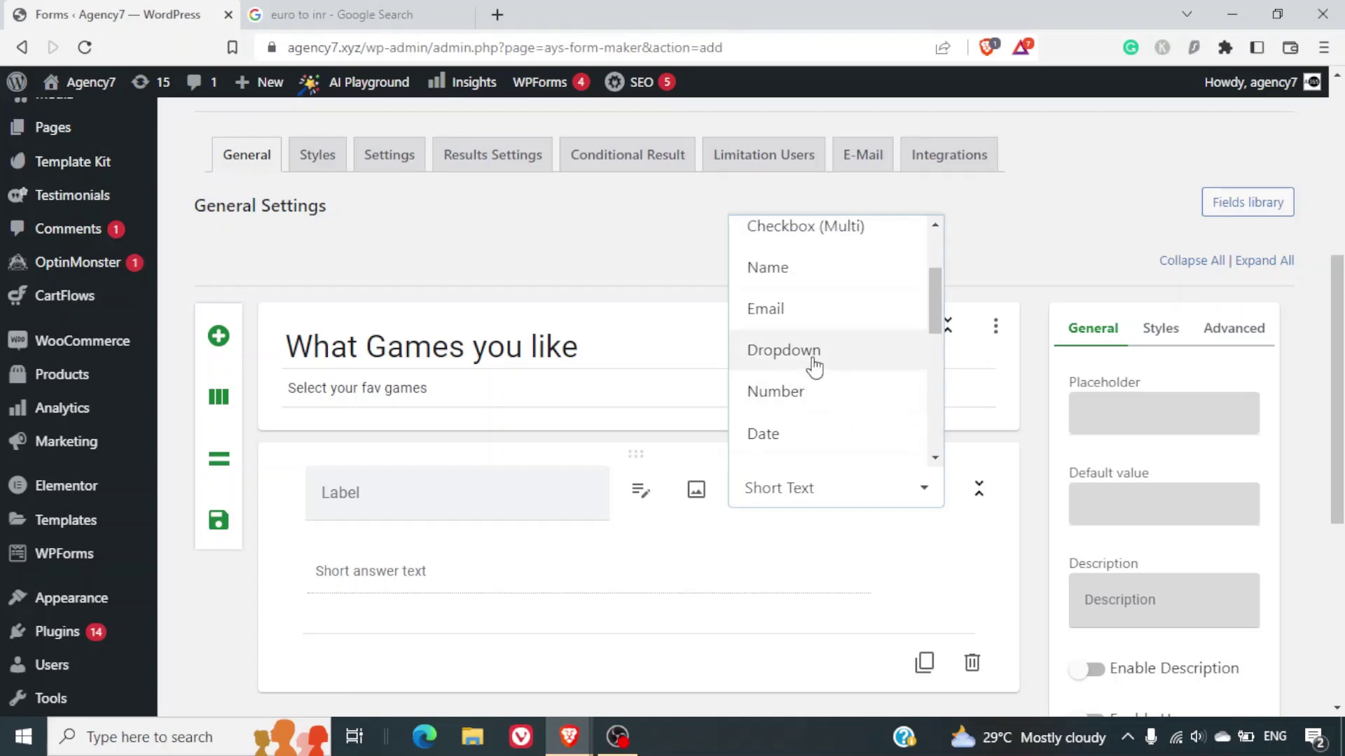
pyautogui.click(810, 365)
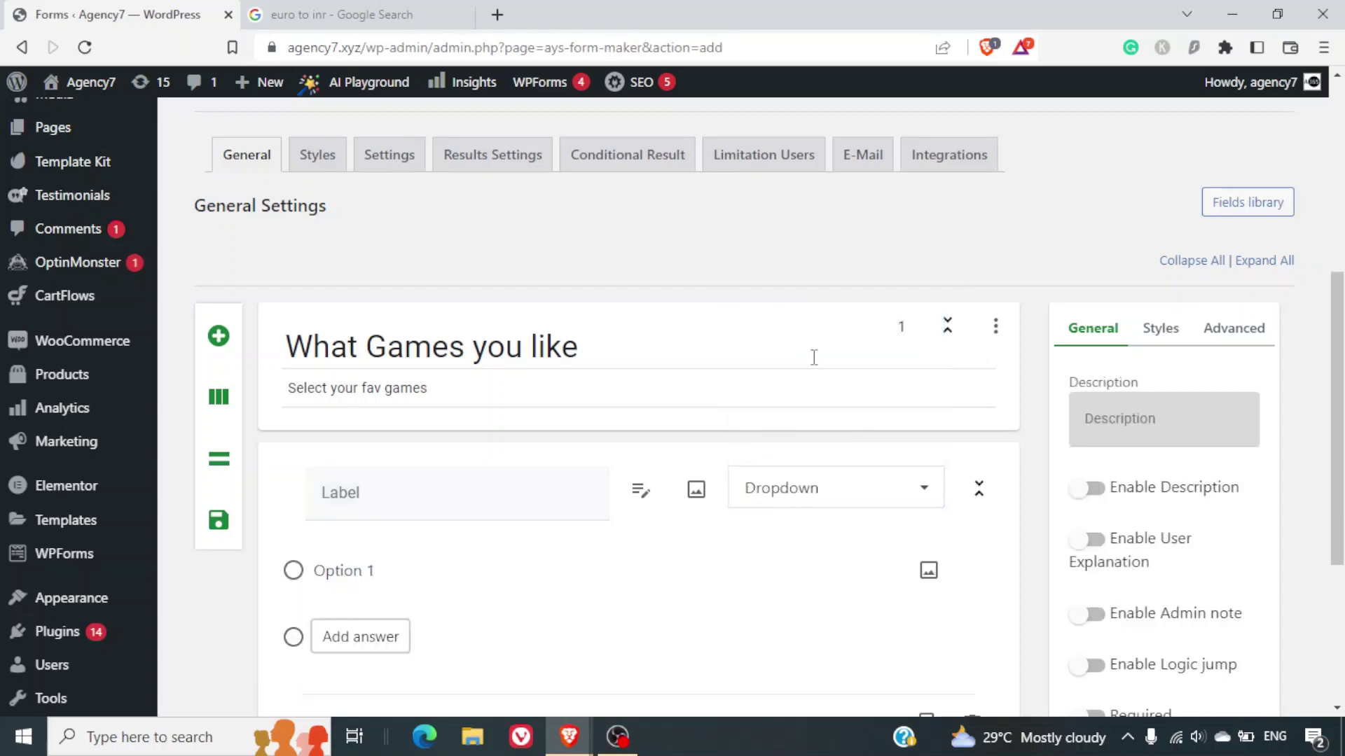
# Label the dropdown field "What Games you like?".
pyautogui.click(327, 503)
pyautogui.hotkey('alt', 'Tab')
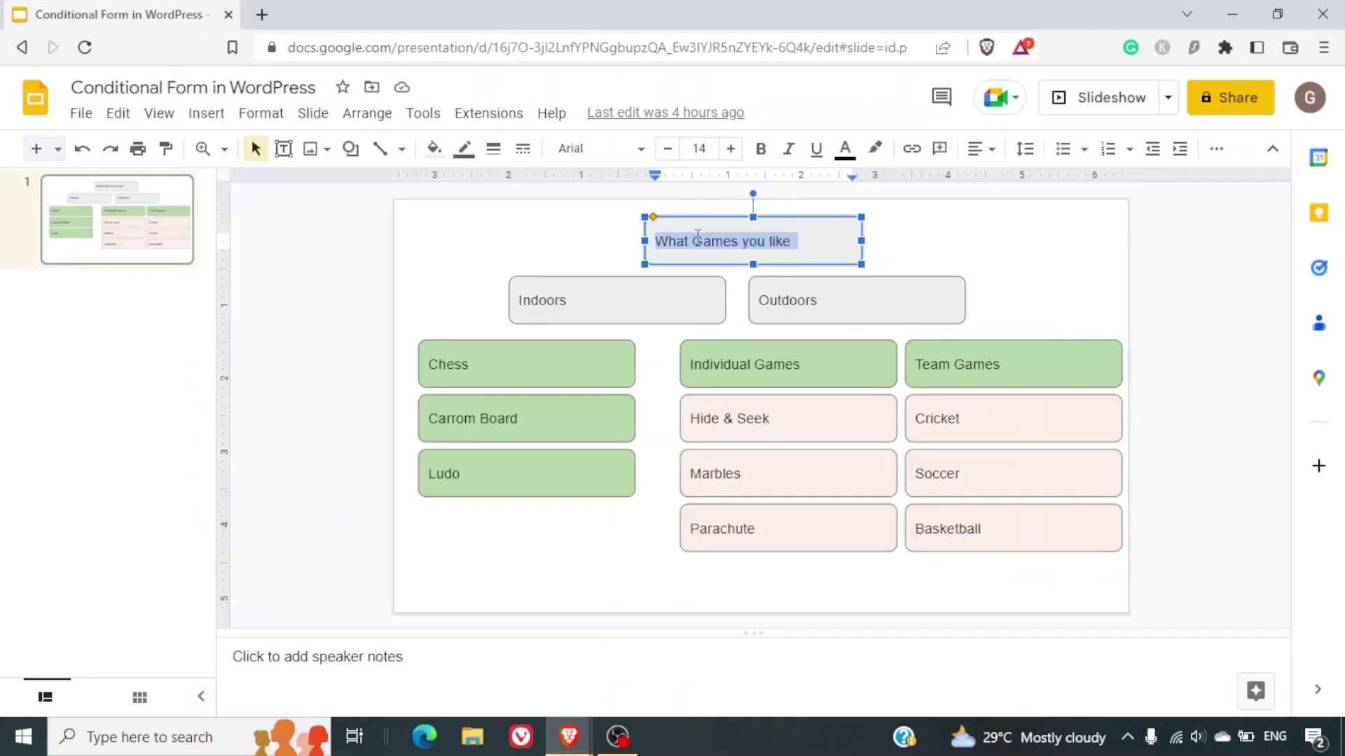
pyautogui.hotkey('alt', 'Tab')
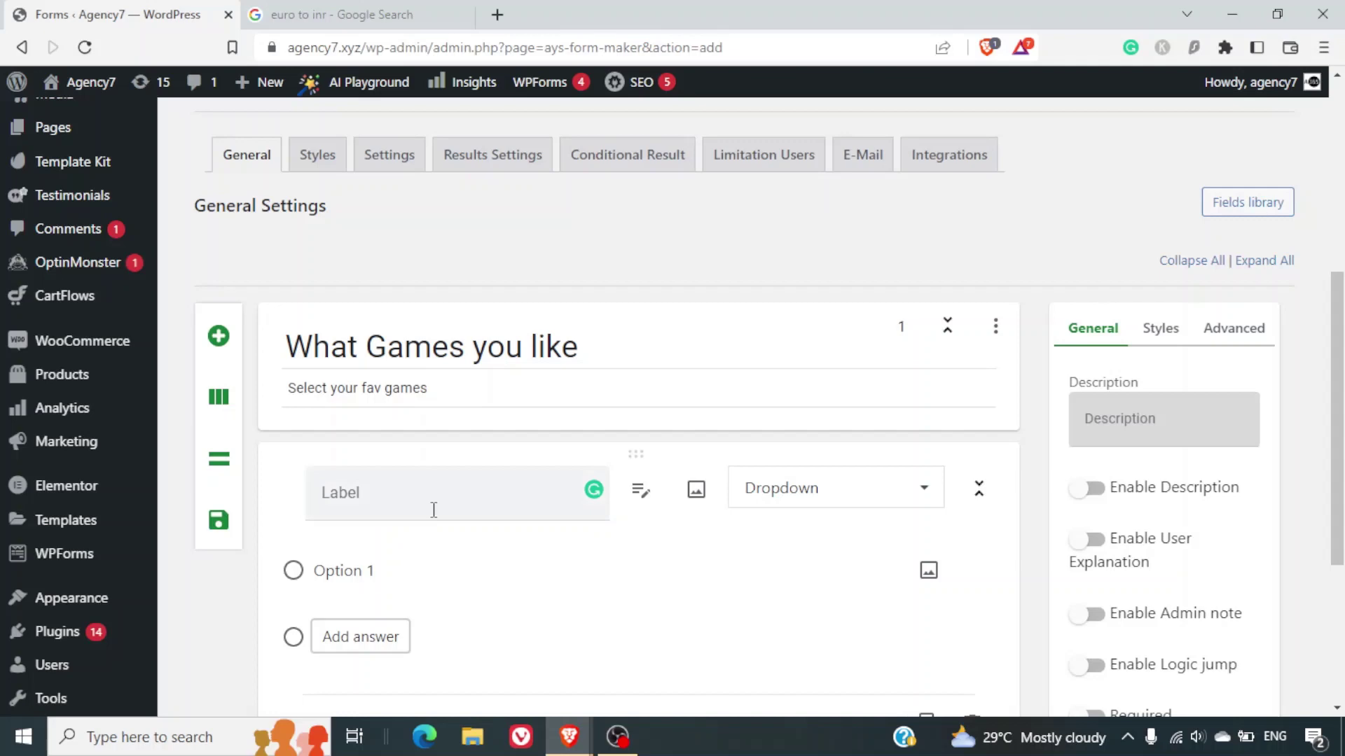
pyautogui.write('What Games you like')
pyautogui.press('BackSpace')
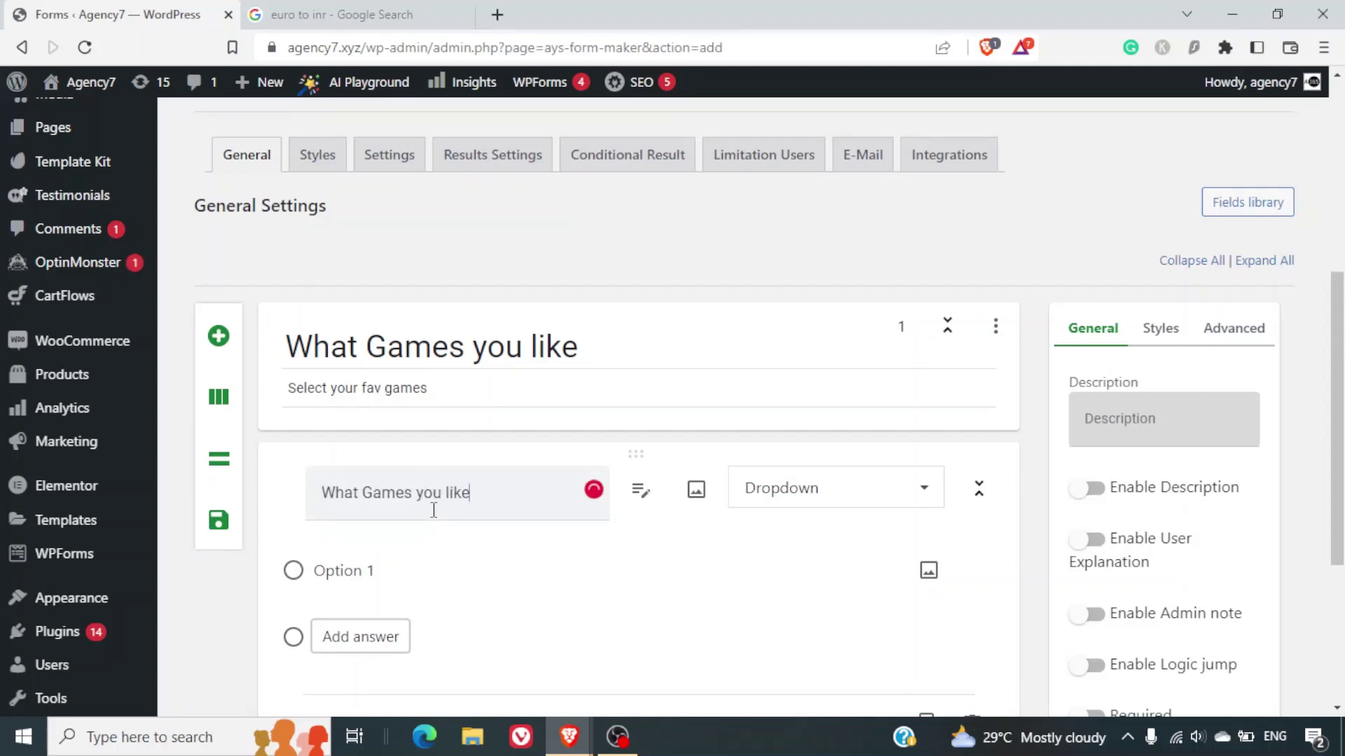
pyautogui.write('?')
# Replace the page title with "Game Survey".
pyautogui.tripleClick(572, 341)
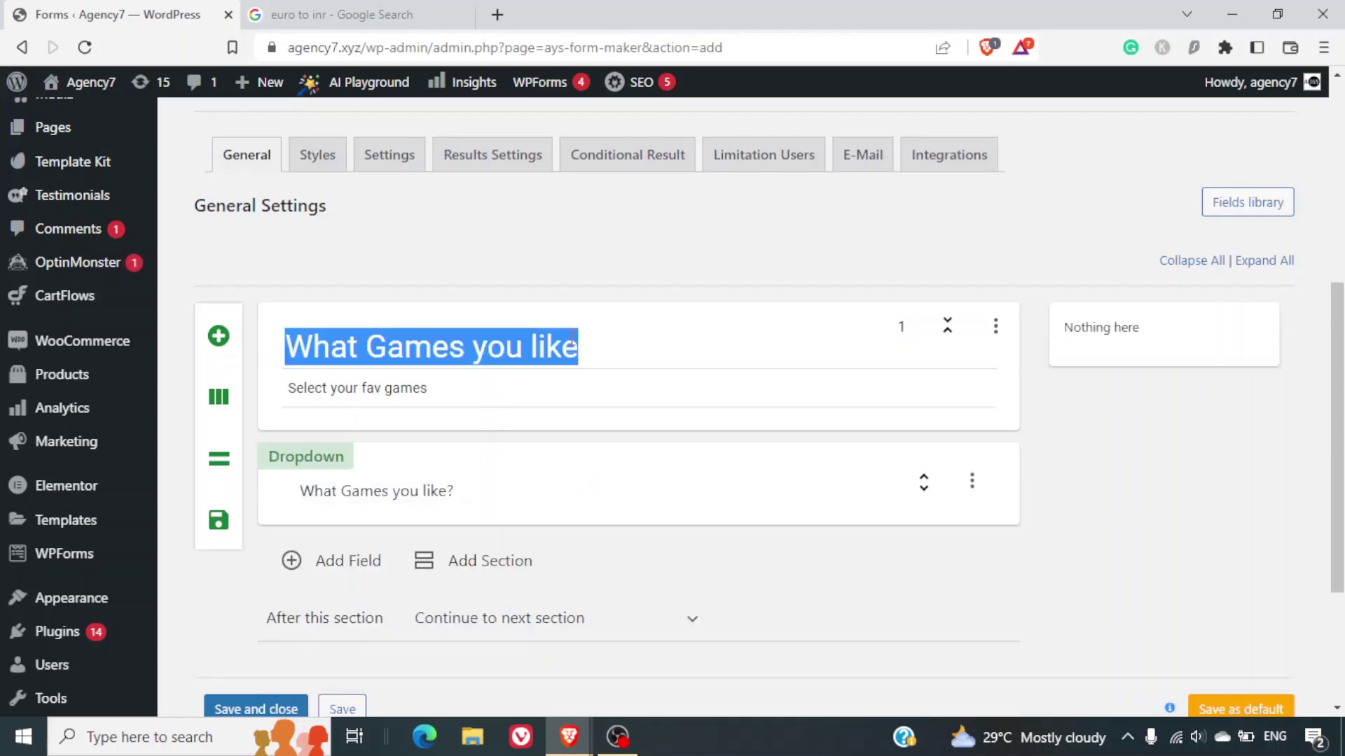
pyautogui.write('Game Surg')
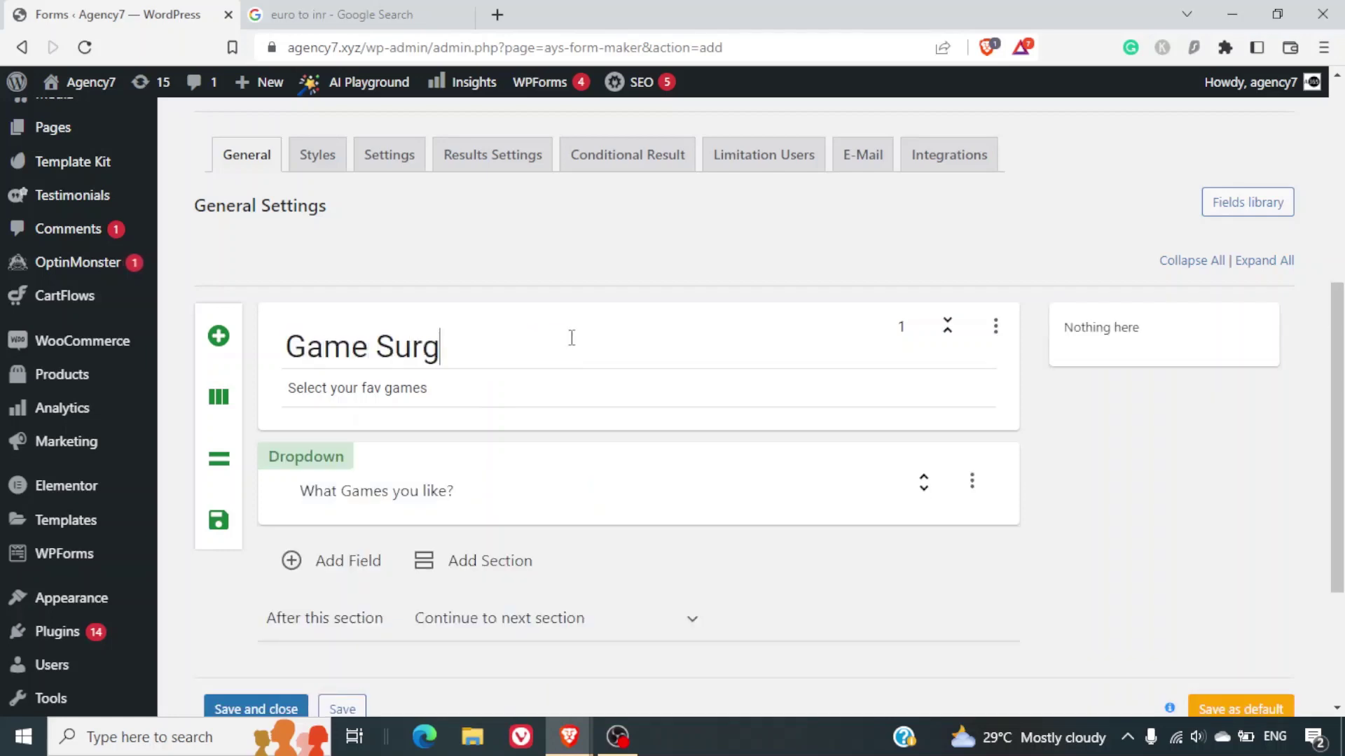
pyautogui.press('BackSpace')
pyautogui.write('very')
pyautogui.press('BackSpace')
pyautogui.press('BackSpace')
pyautogui.write('y')
# Copy "Indoors" from the Google Slides diagram and set it as the dropdown field's first answer option.
pyautogui.click(544, 515)
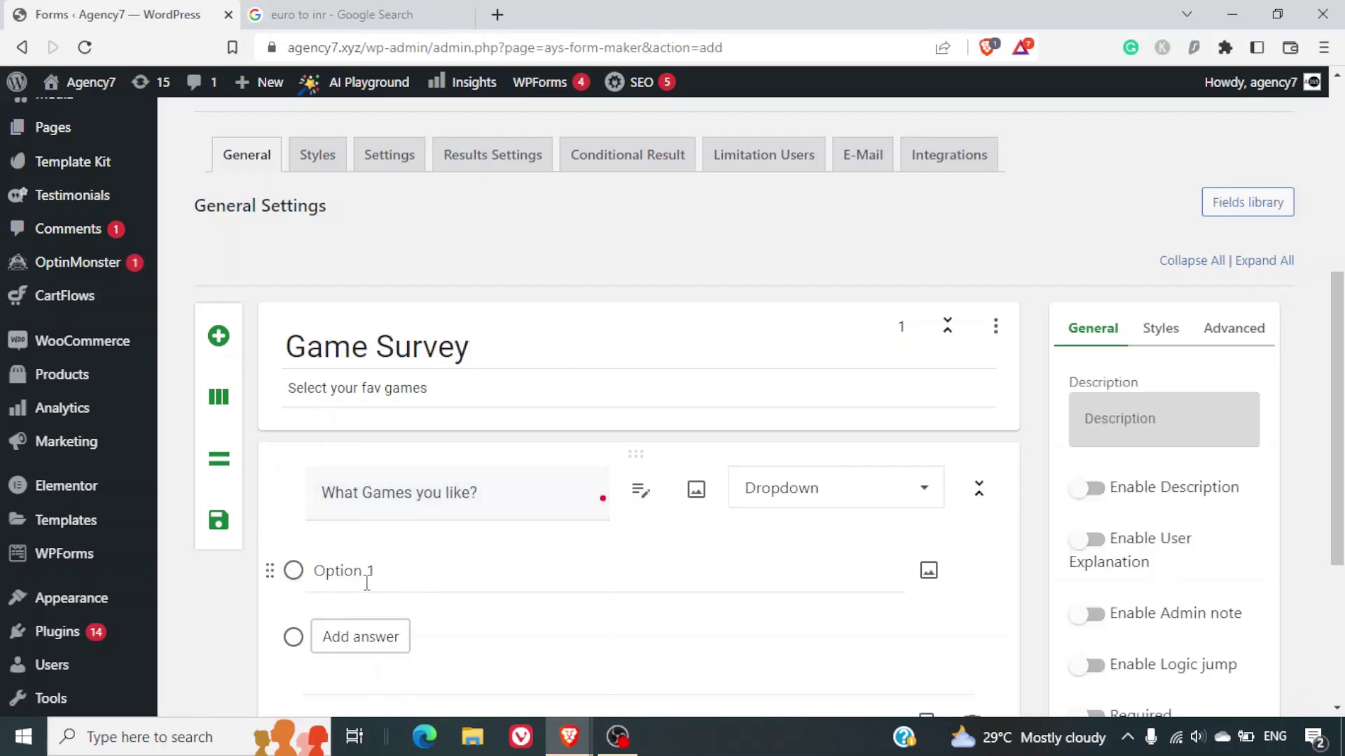
pyautogui.tripleClick(367, 583)
pyautogui.hotkey('alt', 'Tab')
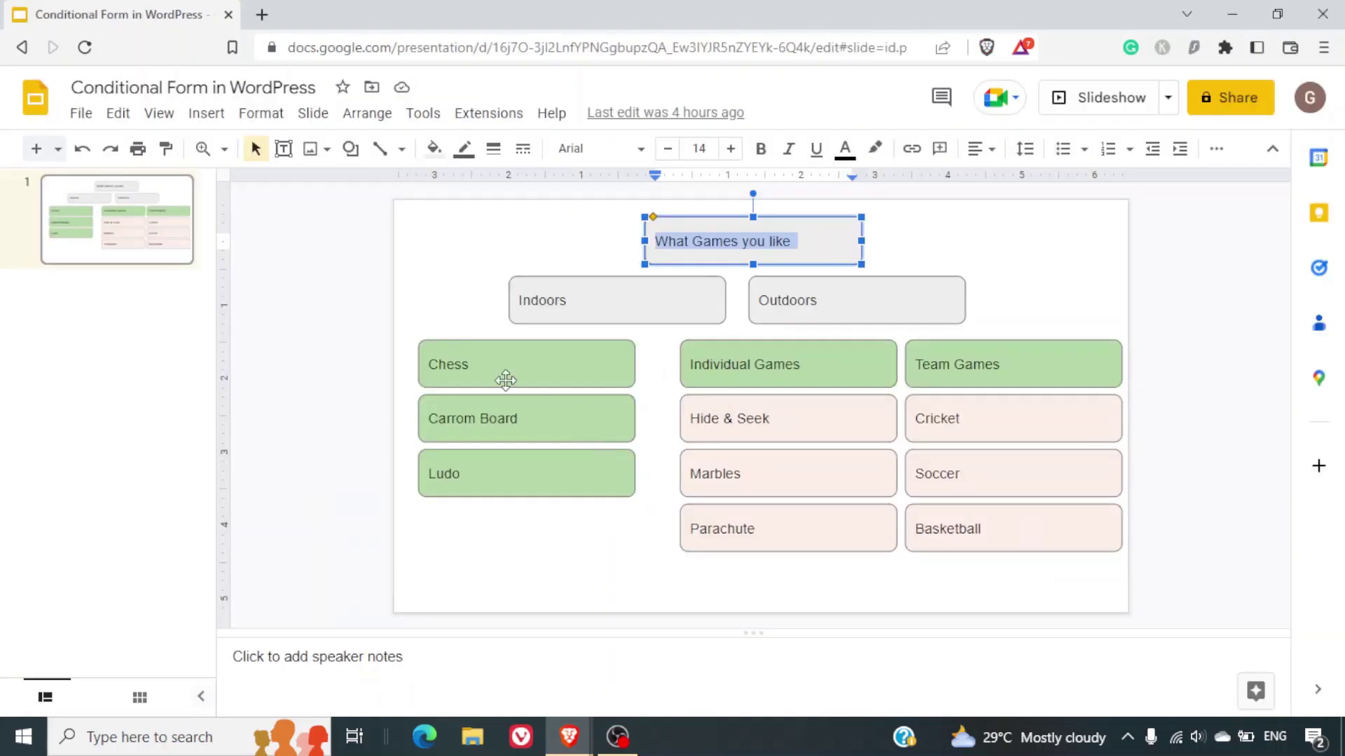
pyautogui.doubleClick(556, 301)
pyautogui.hotkey('ctrl', 'c')
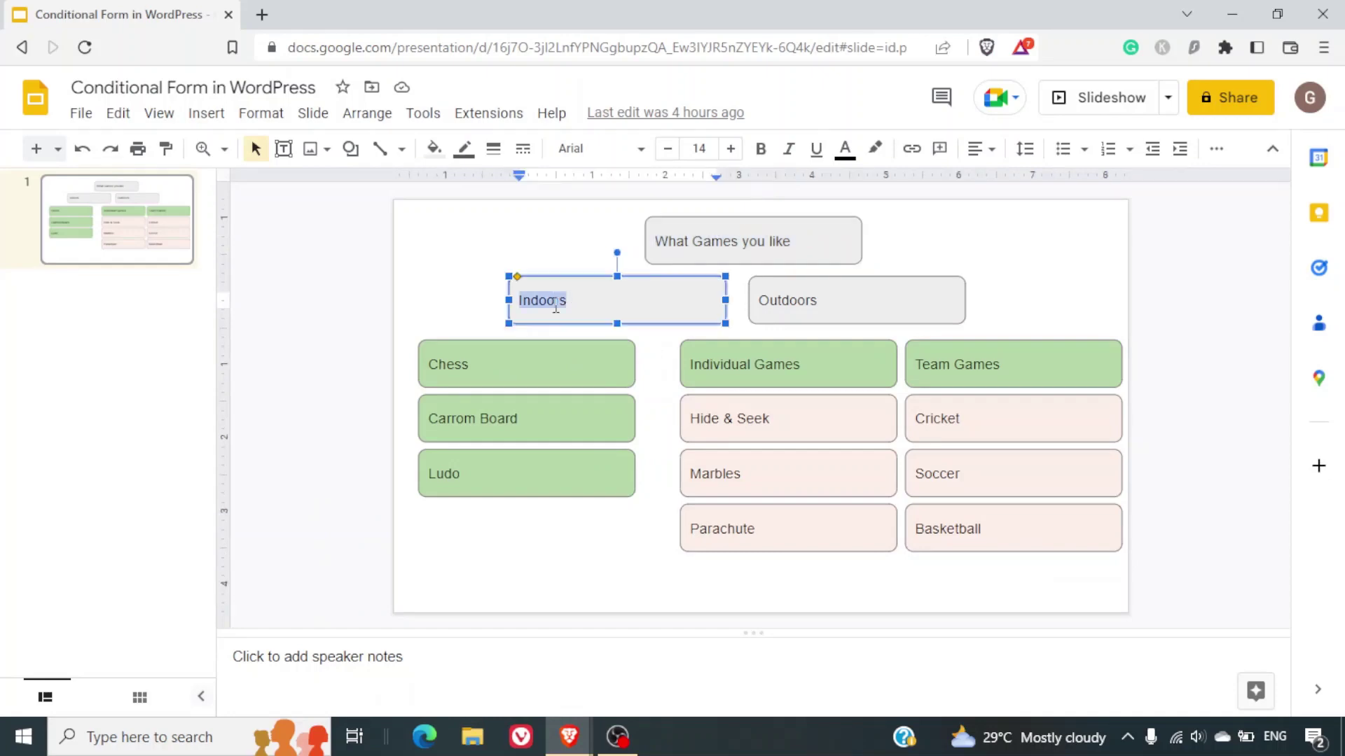
pyautogui.hotkey('alt', 'Tab')
pyautogui.doubleClick(369, 553)
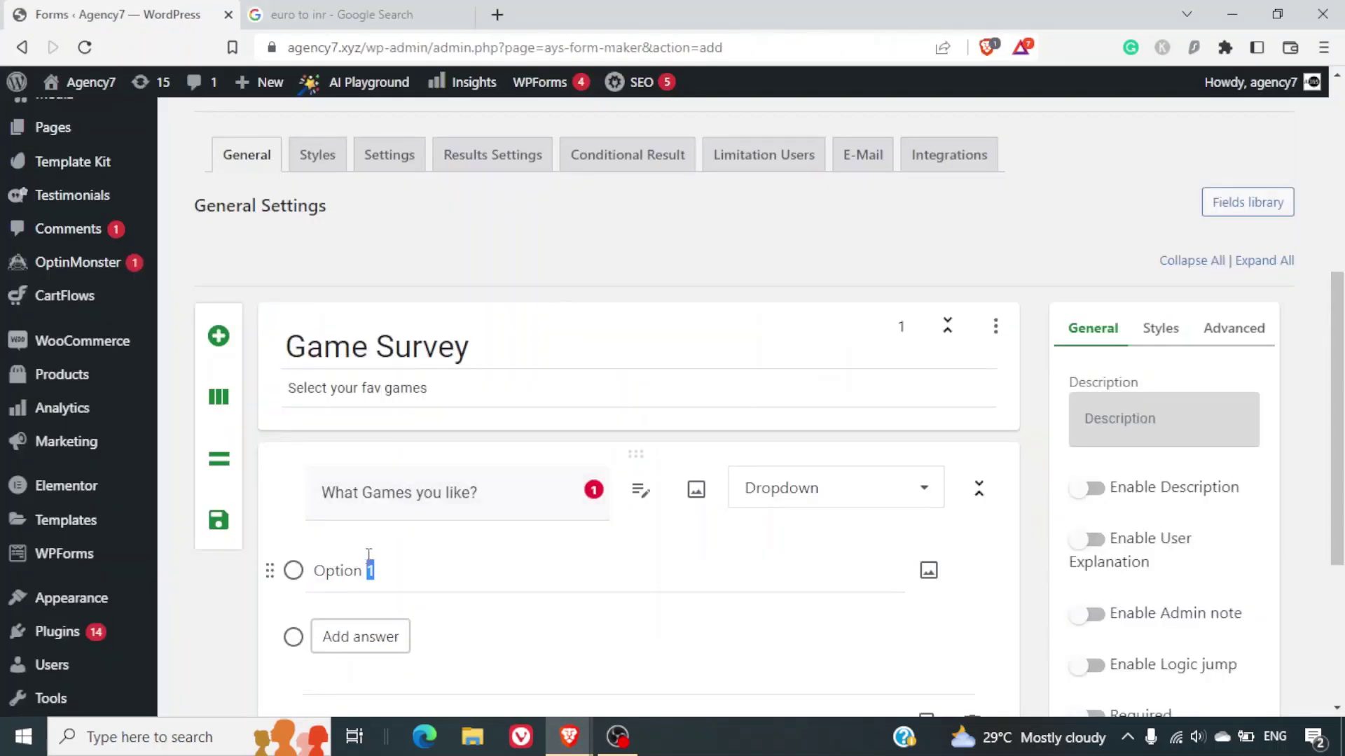
pyautogui.tripleClick(369, 554)
pyautogui.hotkey('ctrl', 'v')
# Add "Outdoors" as the second answer option of the "What Games you like?" dropdown field.
pyautogui.click(343, 637)
pyautogui.write('O')
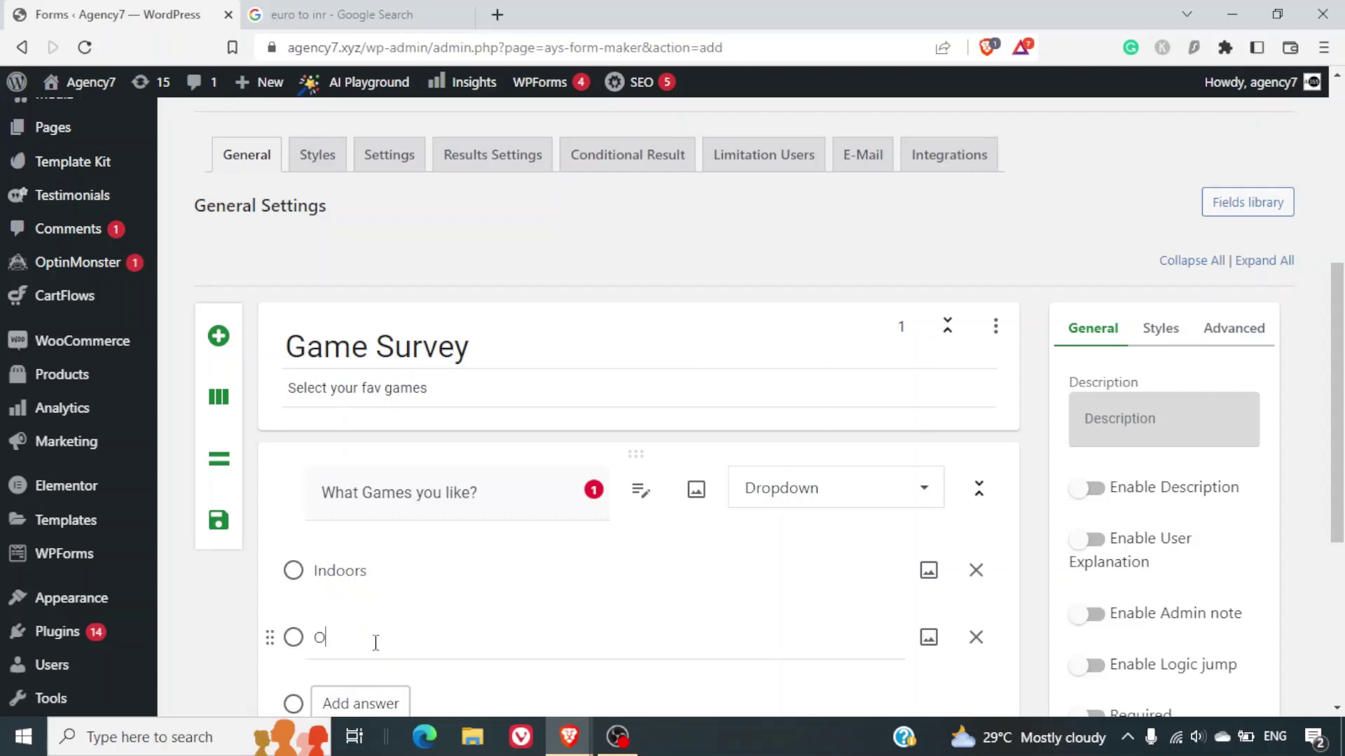
pyautogui.write('utdoors')
# Add a second section to the form and title it "Indoor Games".
pyautogui.scroll(-3, 628, 584)
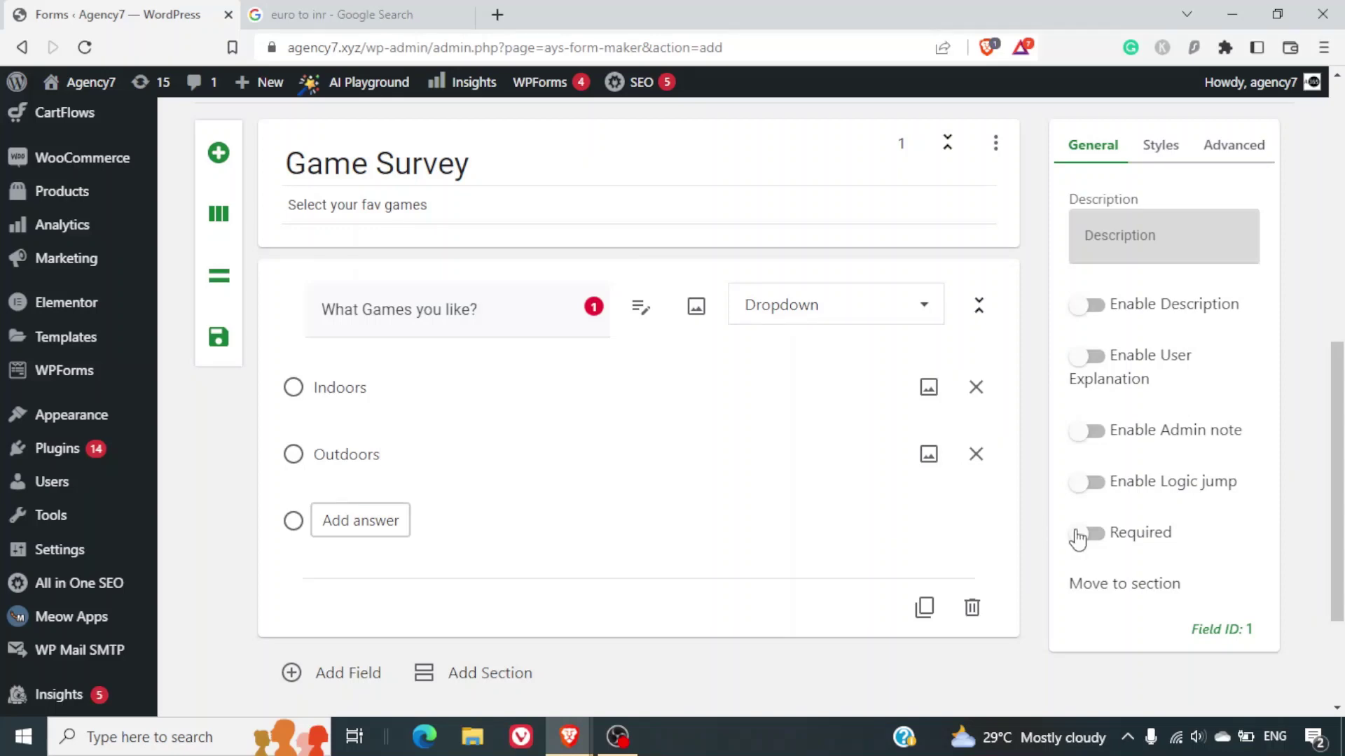
pyautogui.scroll(-3, 608, 658)
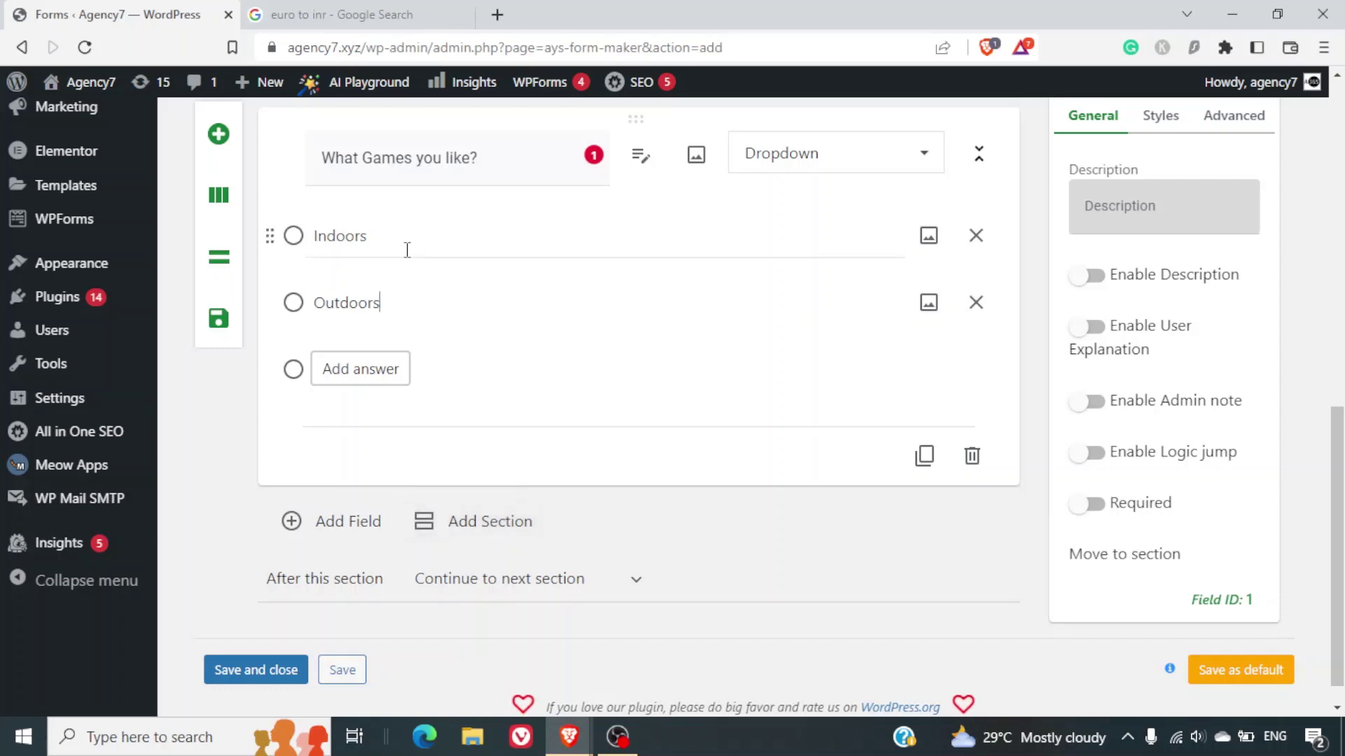
pyautogui.click(495, 539)
pyautogui.click(532, 384)
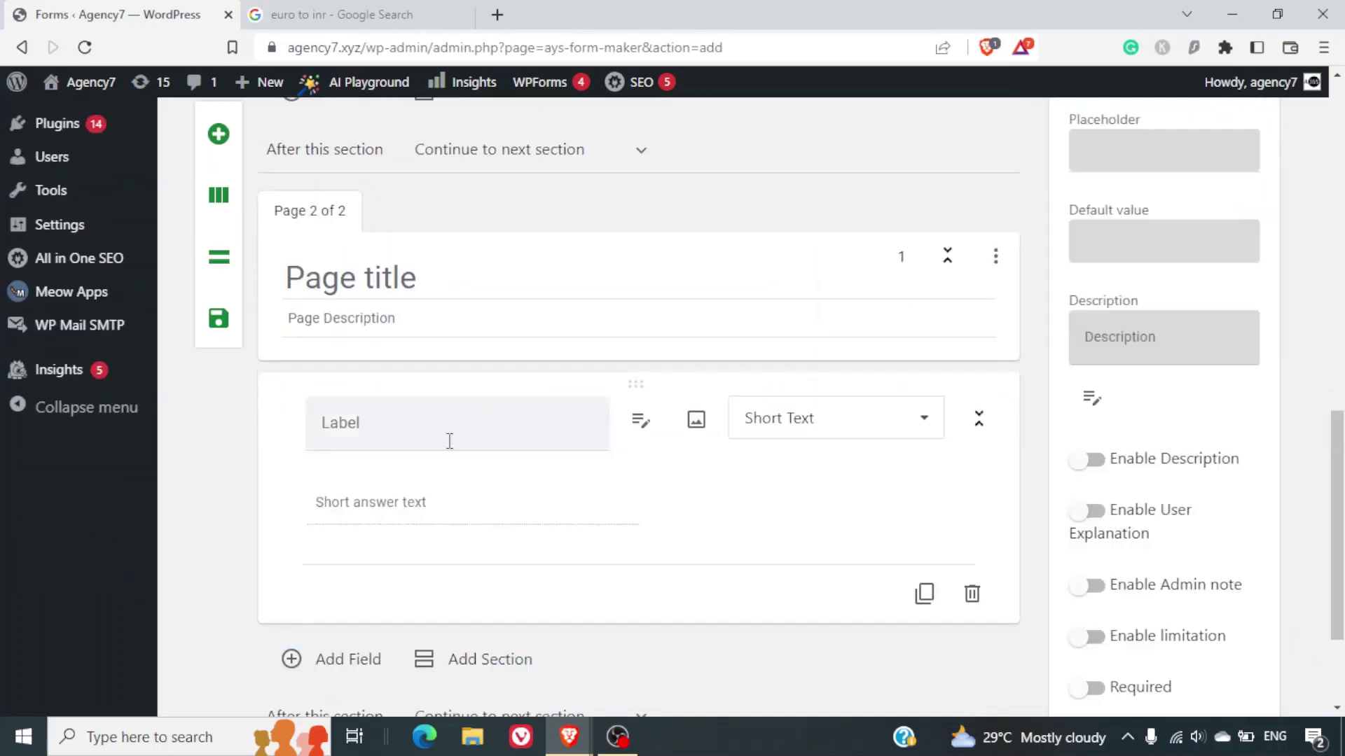
pyautogui.click(514, 291)
pyautogui.write('Ind')
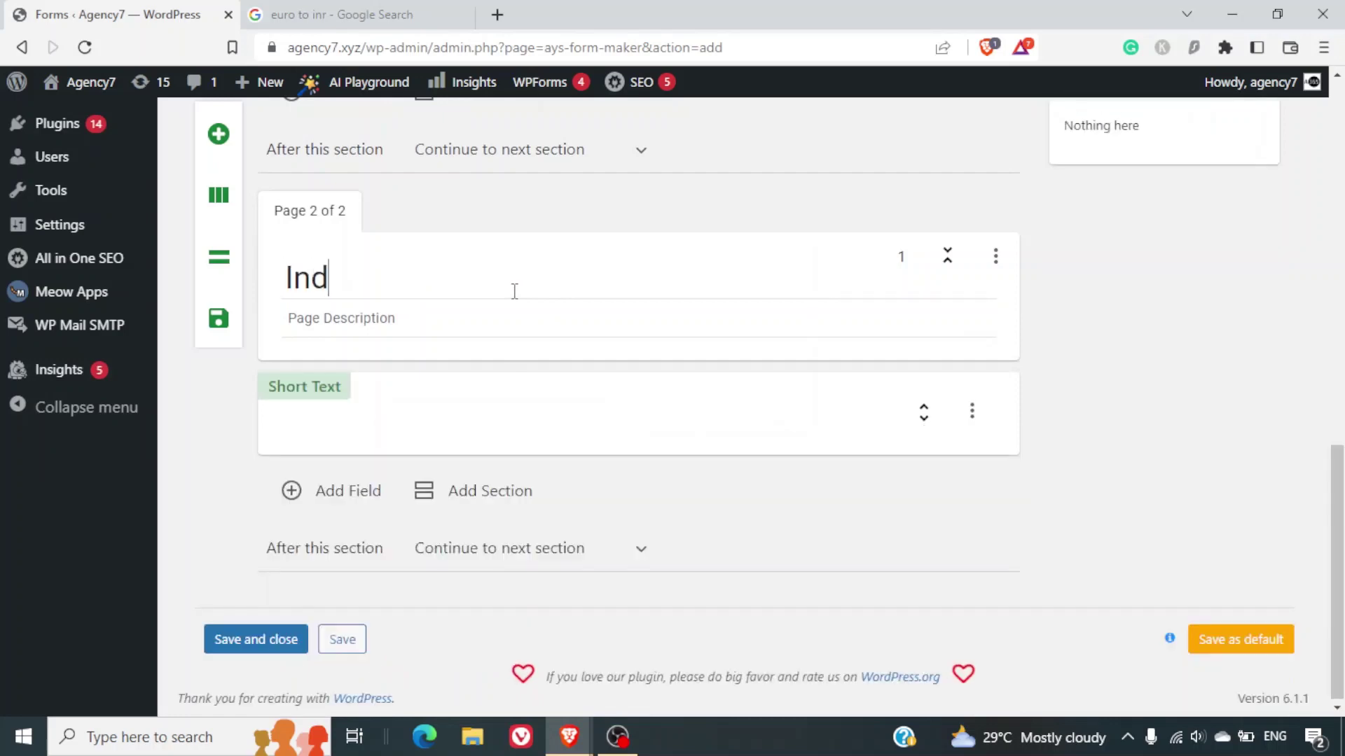
pyautogui.write('oor Gam')
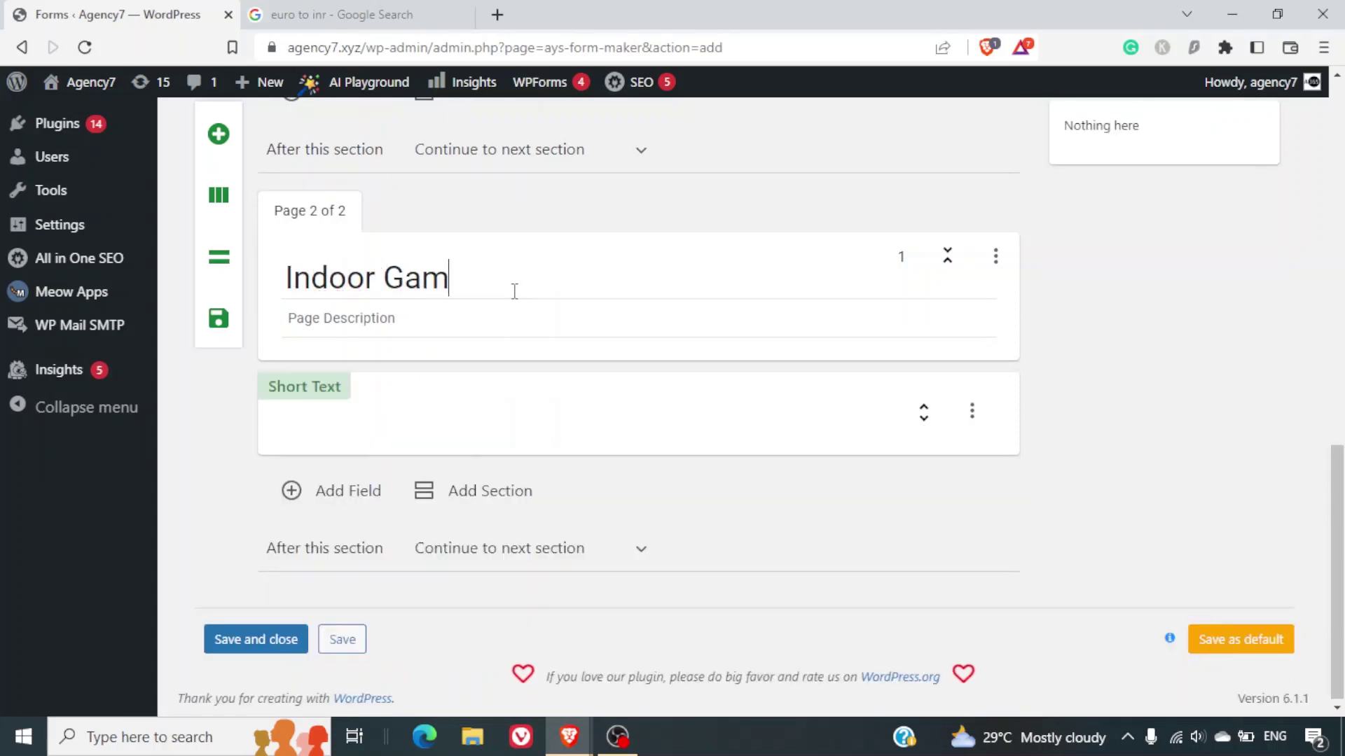
pyautogui.write('es')
pyautogui.click(451, 320)
# Change the Indoor Games section's field from Short Text to the Dropdown type.
pyautogui.click(442, 420)
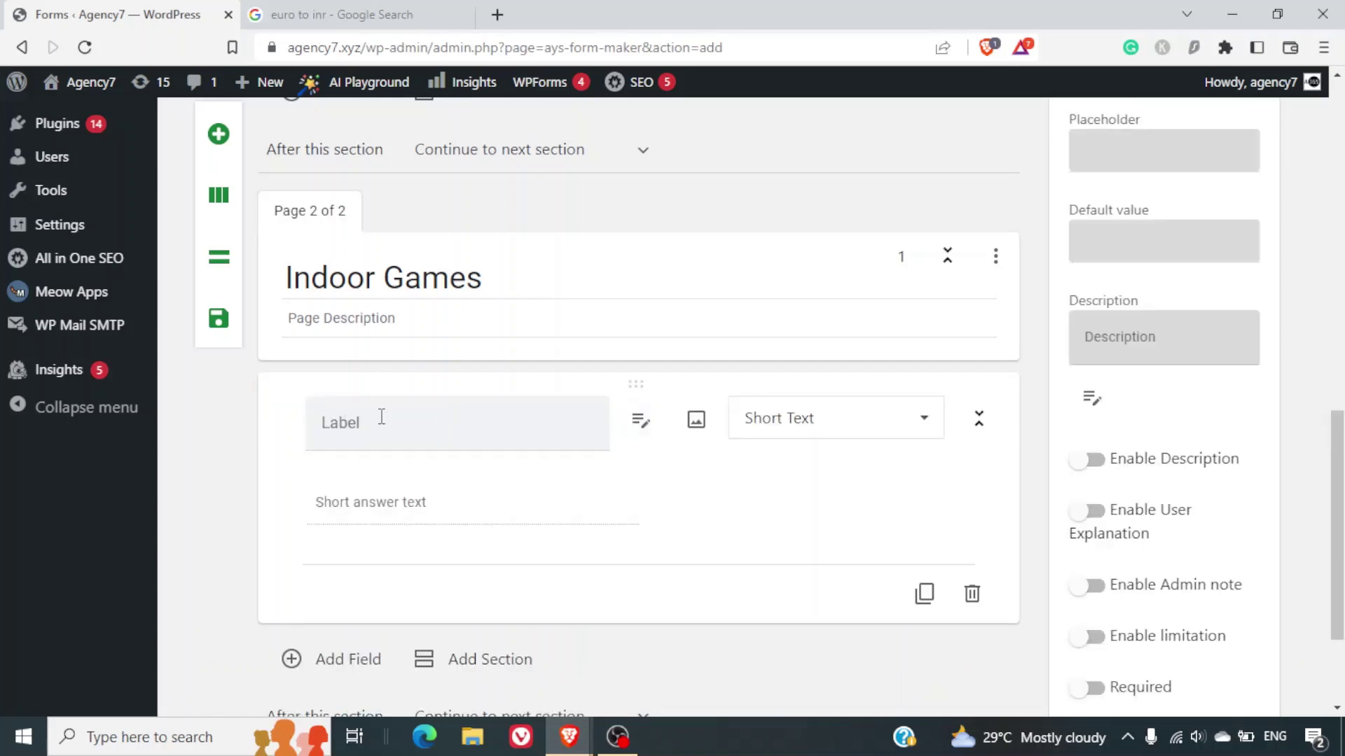
pyautogui.click(827, 423)
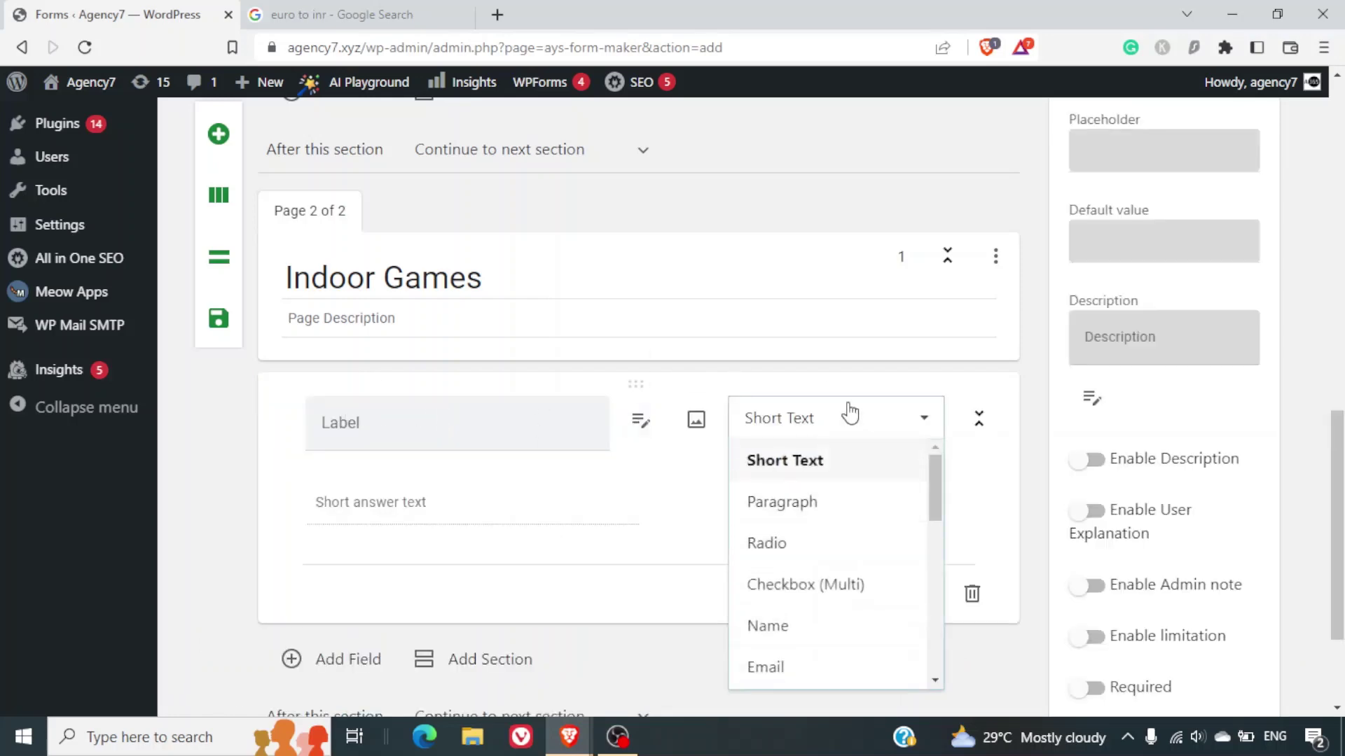
pyautogui.press('d')
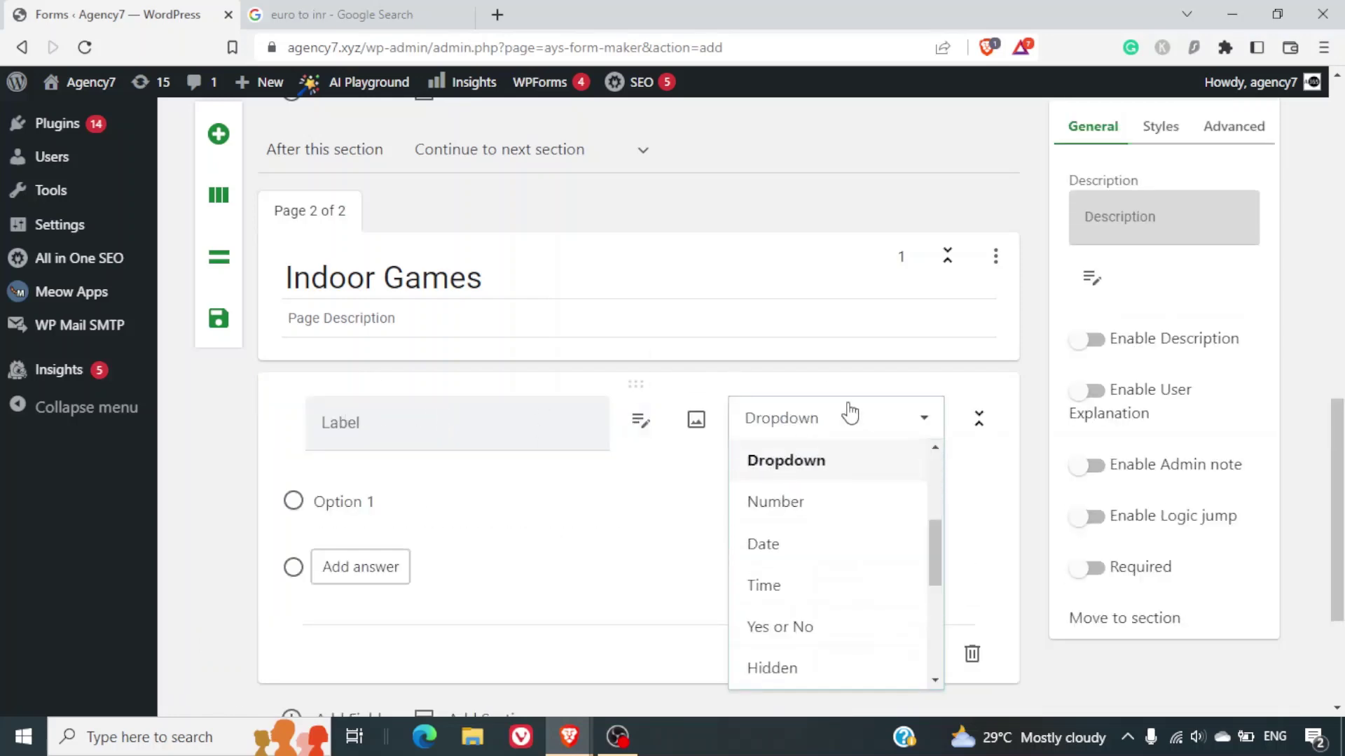
pyautogui.click(798, 465)
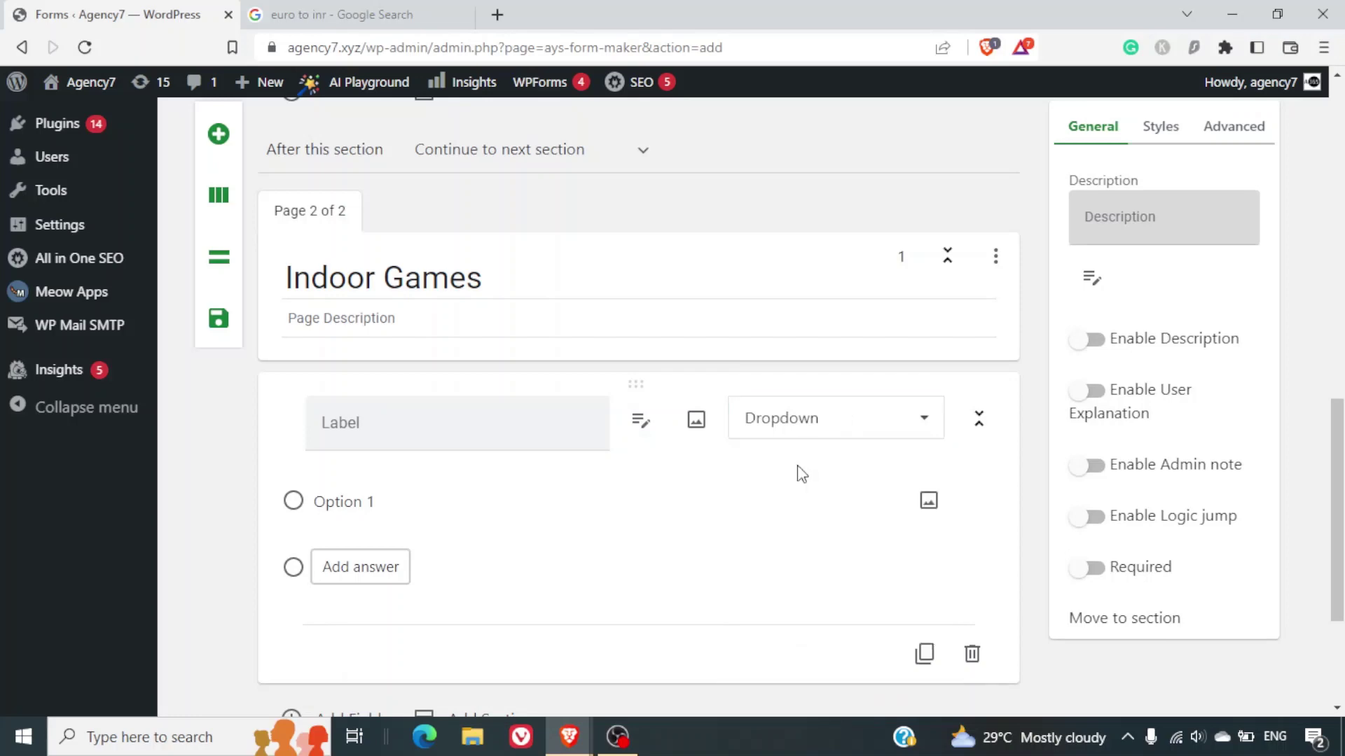
# Label the Indoor Games dropdown field "Which Indoor Games you like?".
pyautogui.click(505, 440)
pyautogui.hotkey('alt', 'Tab')
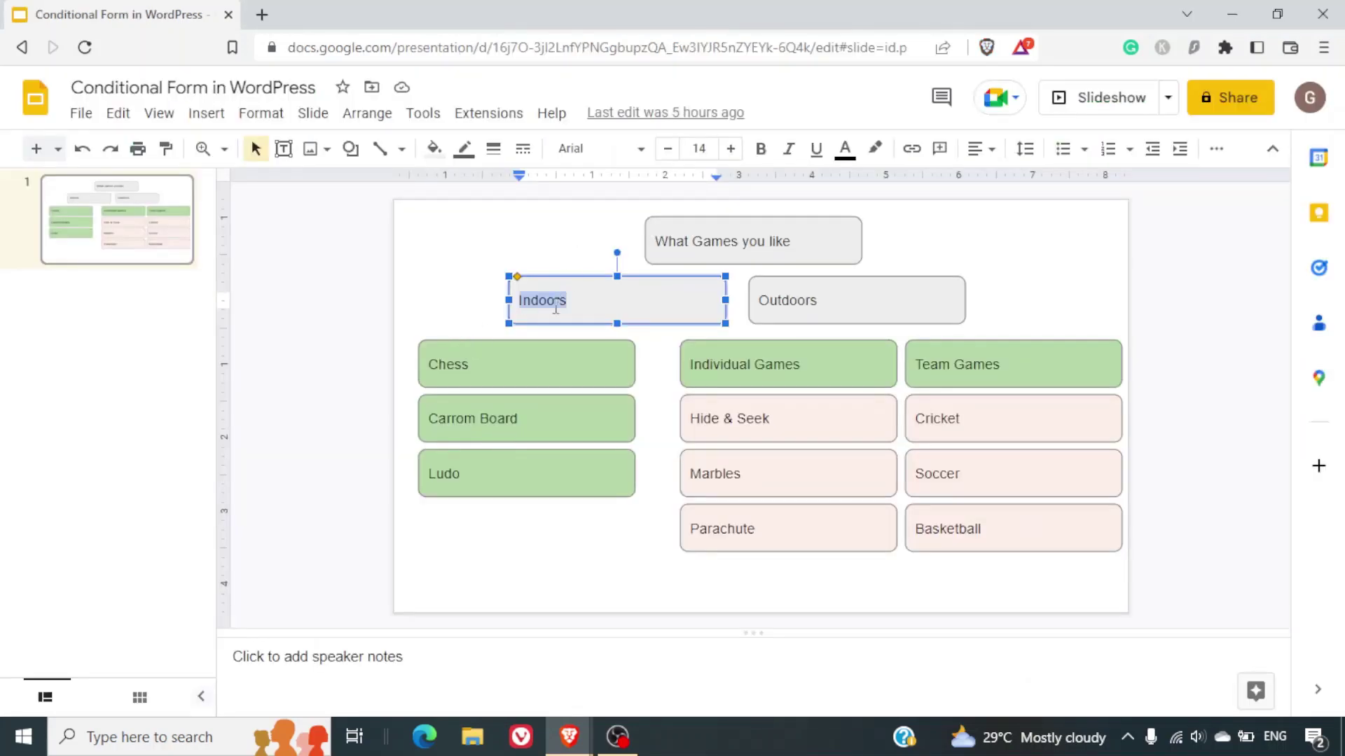
pyautogui.hotkey('alt', 'Tab')
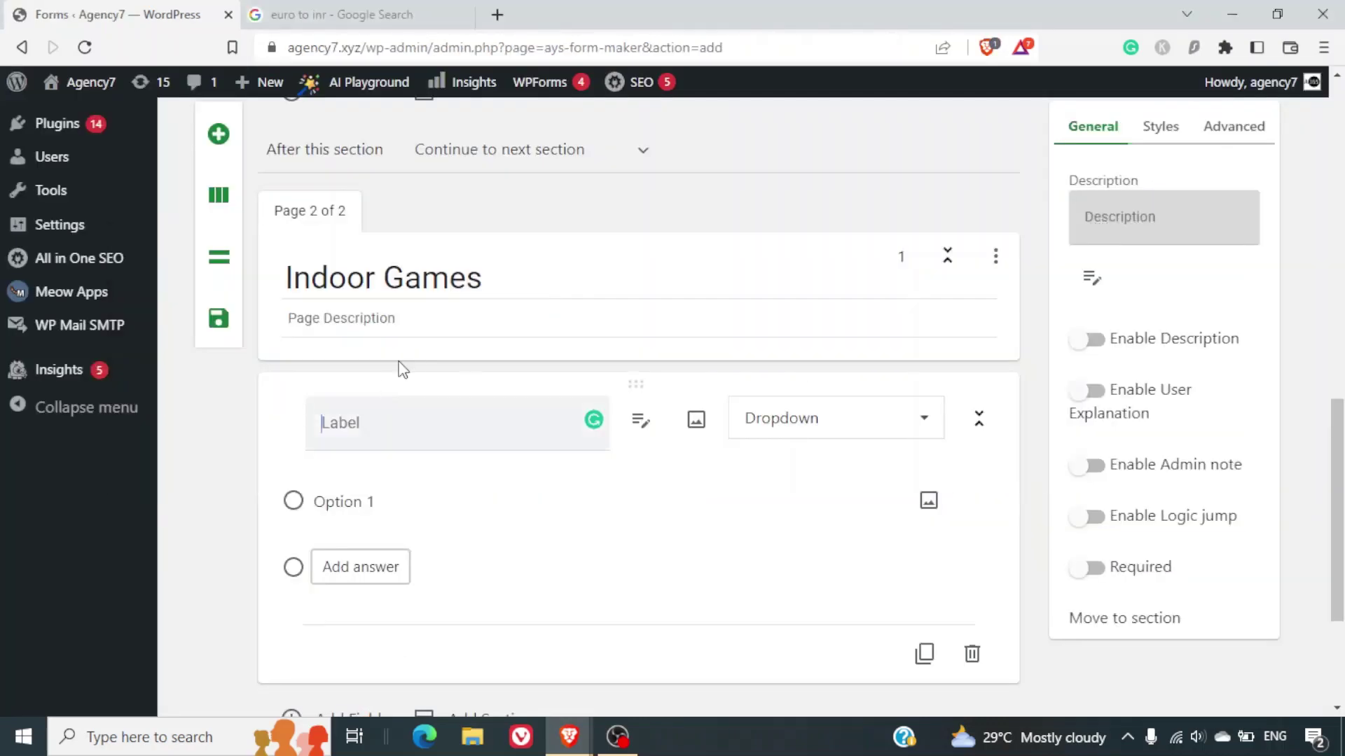
pyautogui.click(406, 423)
pyautogui.write('Which')
pyautogui.write('Indoors')
pyautogui.press('BackSpace')
pyautogui.write('Games you')
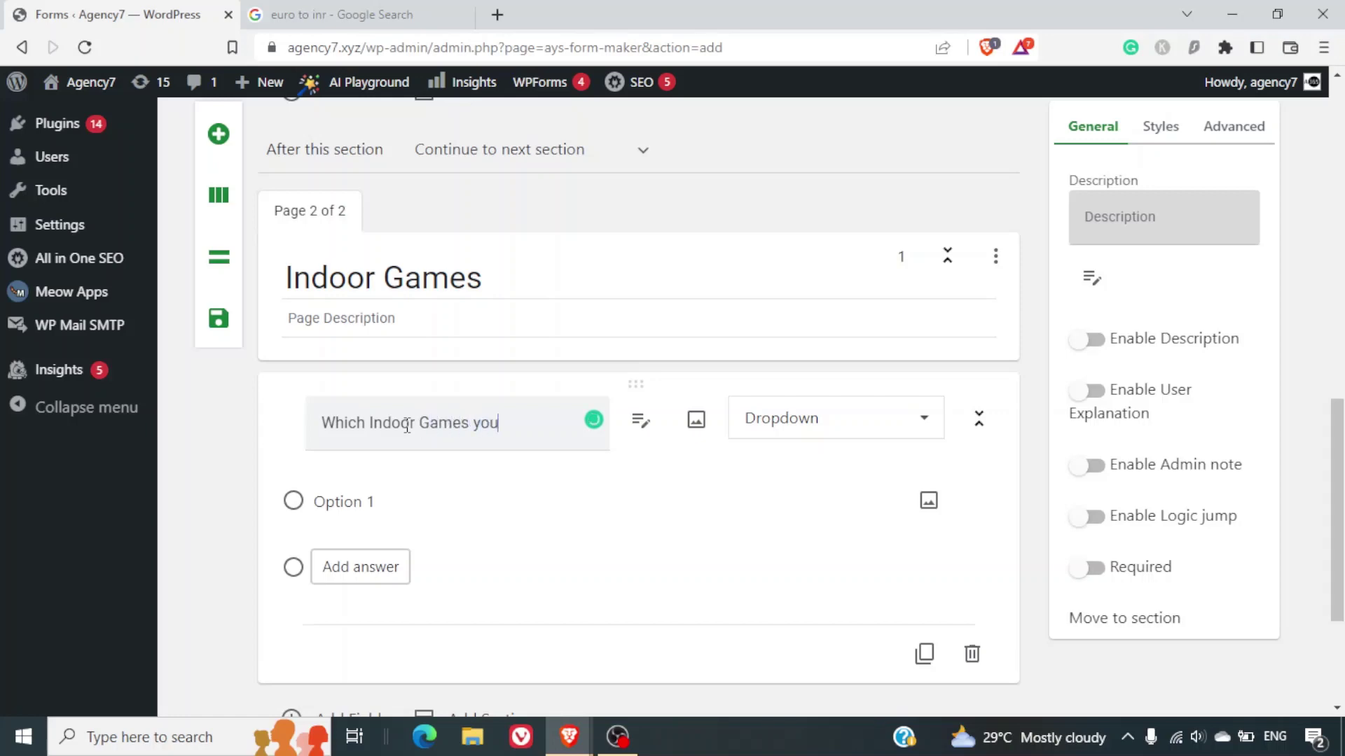
pyautogui.write(' like?')
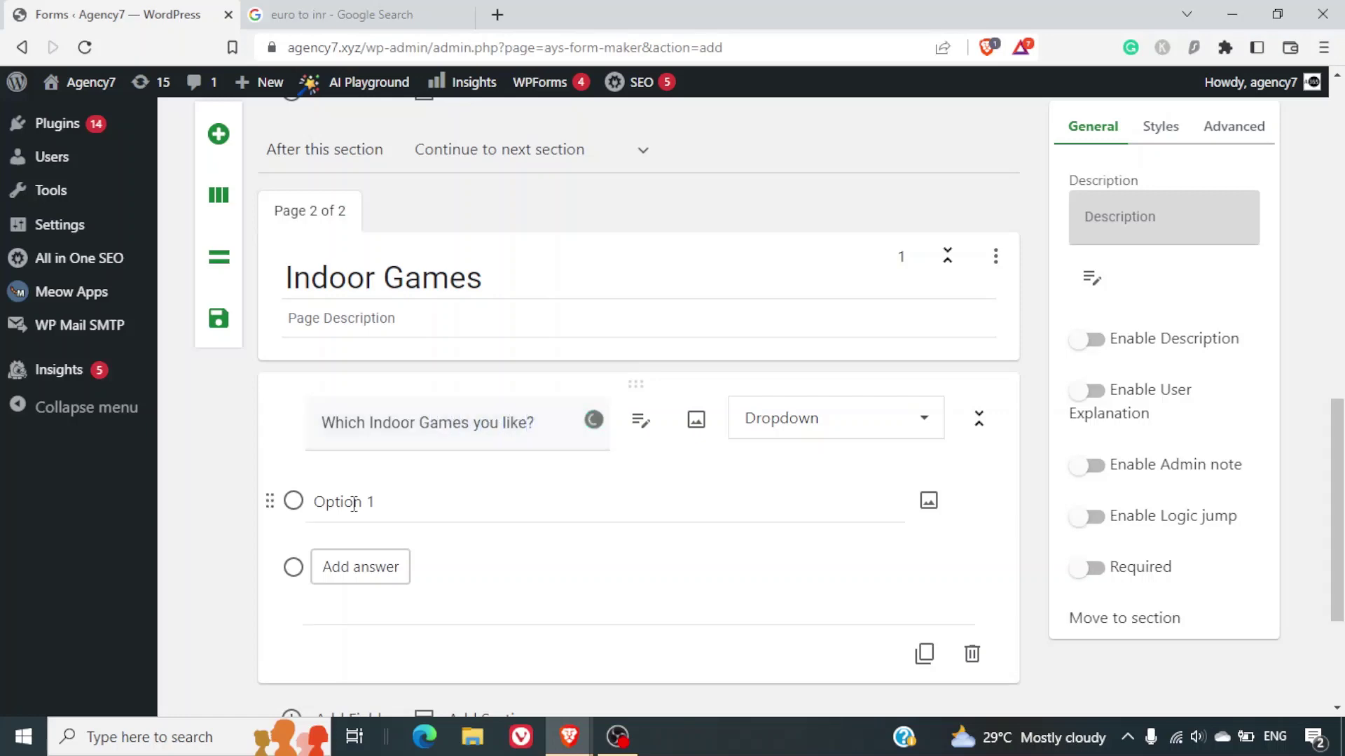
# Copy "Chess" from the Google Slides diagram and set it as the first answer of the indoor games dropdown.
pyautogui.hotkey('alt', 'Tab')
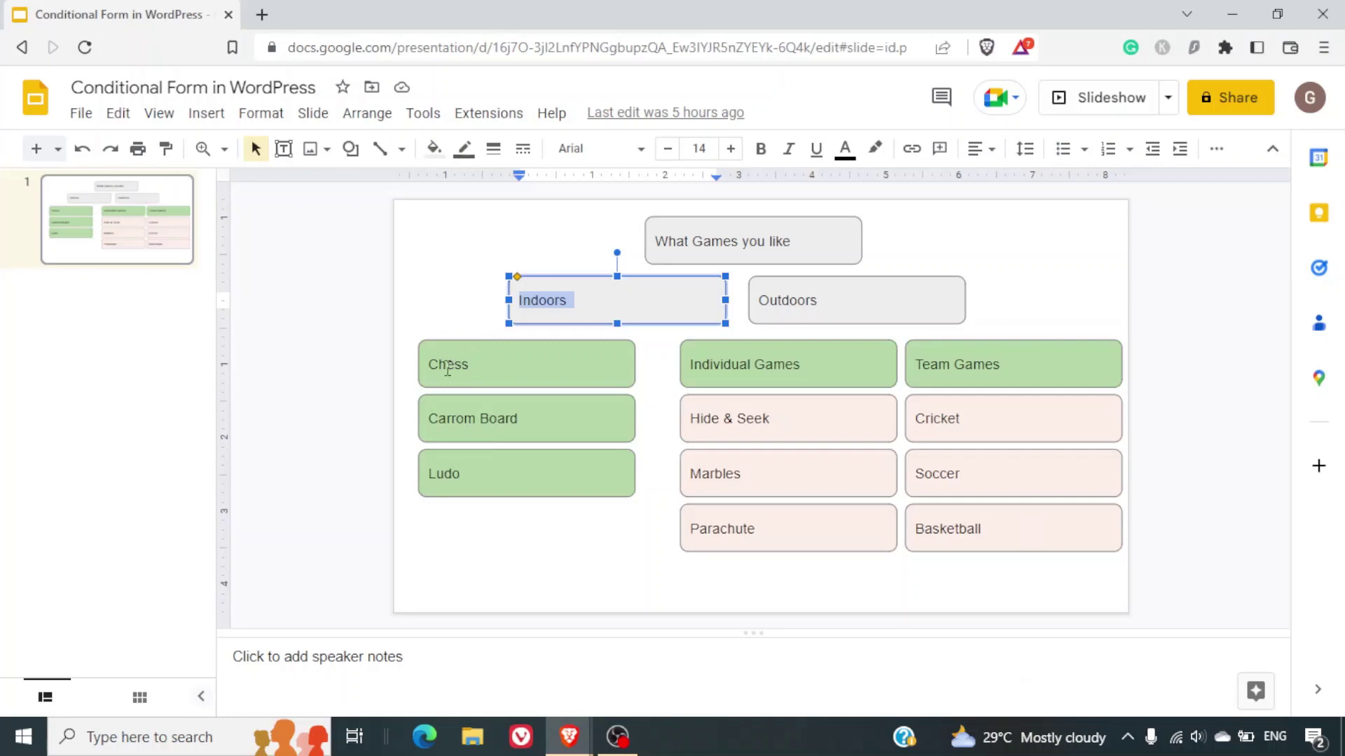
pyautogui.doubleClick(447, 366)
pyautogui.hotkey('ctrl', 'c')
pyautogui.hotkey('alt', 'Tab')
pyautogui.hotkey('ctrl', 'v')
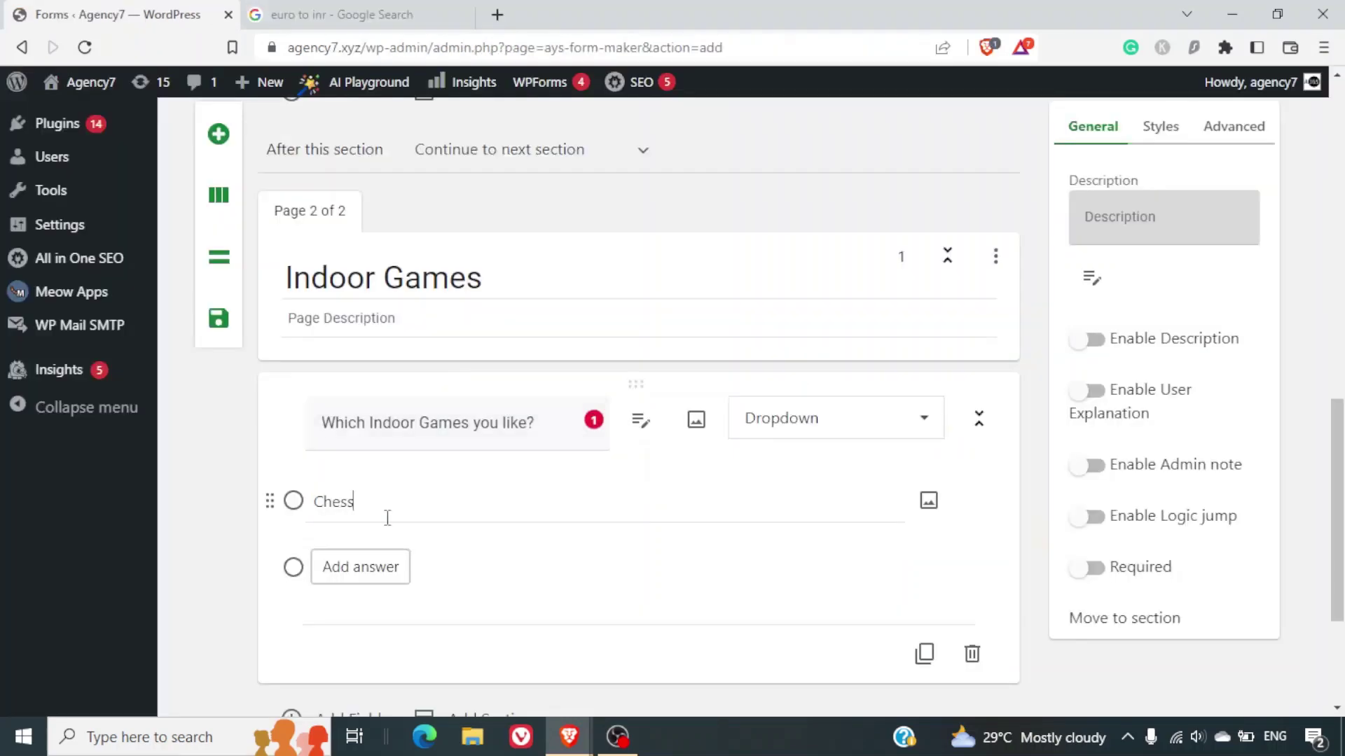
# Add a second answer to the indoor games dropdown and fill it with "Carrom Board" copied from the Google Slides diagram.
pyautogui.click(359, 571)
pyautogui.hotkey('alt', 'Tab')
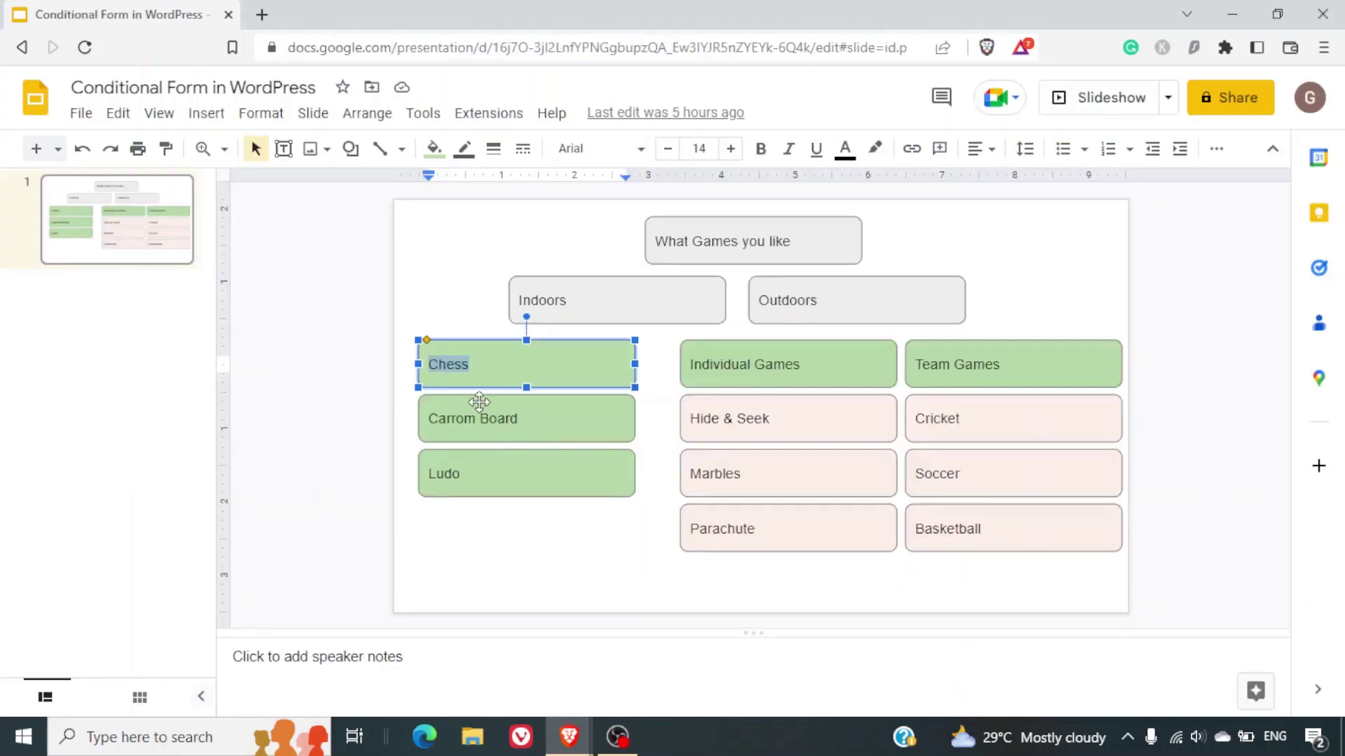
pyautogui.doubleClick(481, 414)
pyautogui.tripleClick(481, 412)
pyautogui.hotkey('ctrl', 'c')
pyautogui.hotkey('alt', 'Tab')
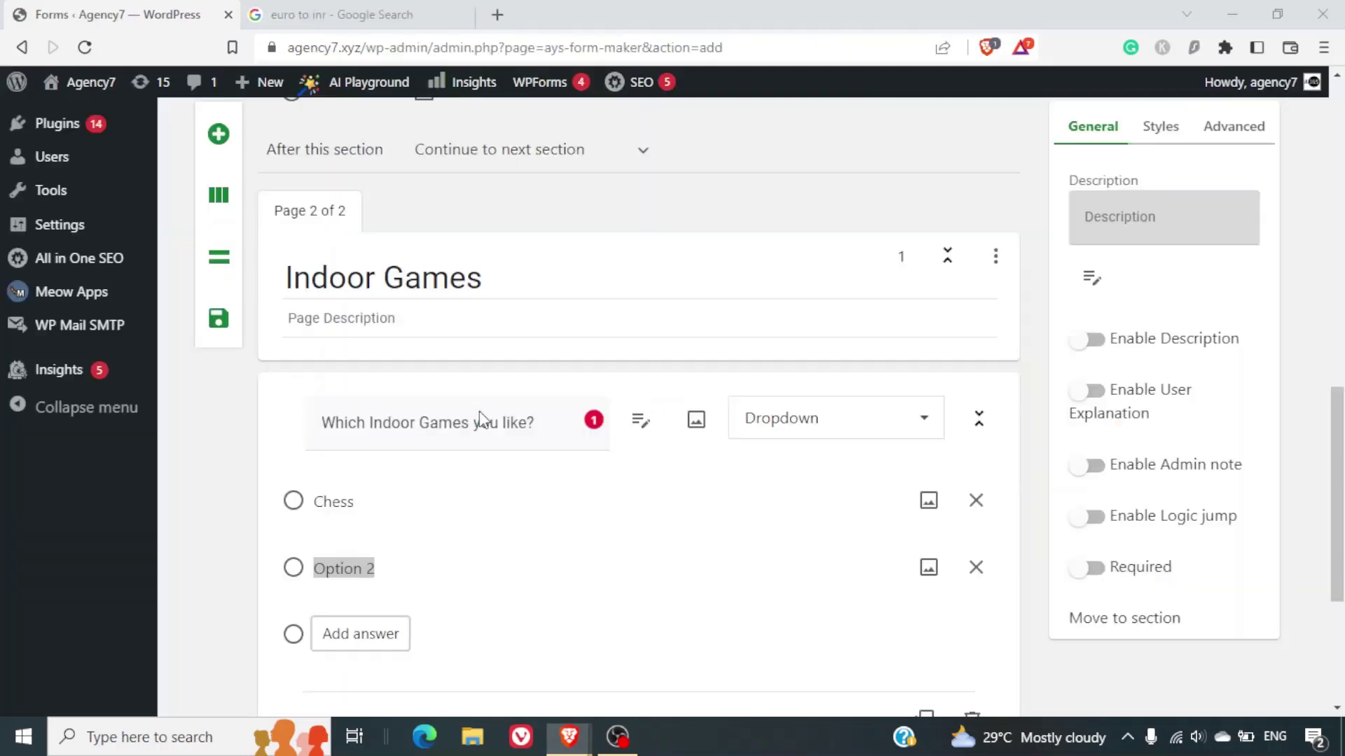
# Add a third indoor games answer and fill it with "Ludo" copied from the Google Slides diagram.
pyautogui.click(359, 634)
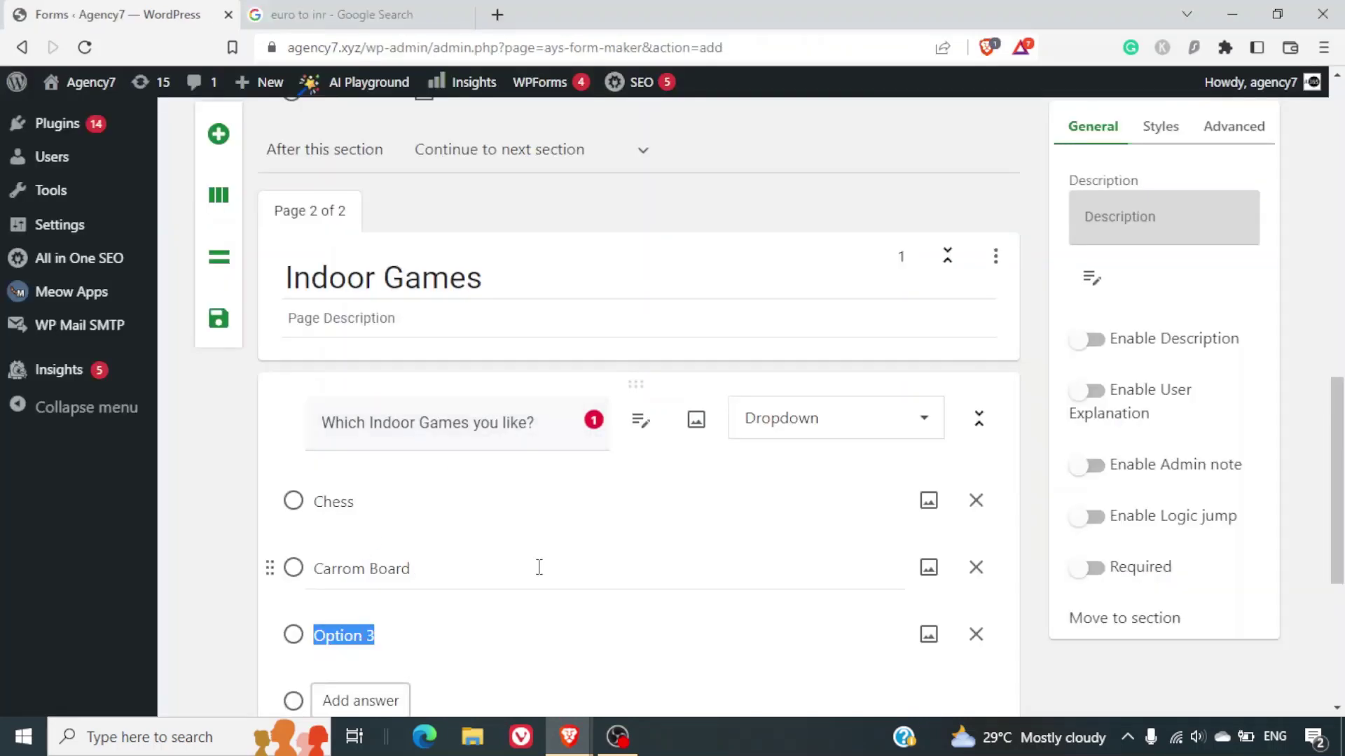
pyautogui.hotkey('alt', 'Tab')
pyautogui.doubleClick(436, 469)
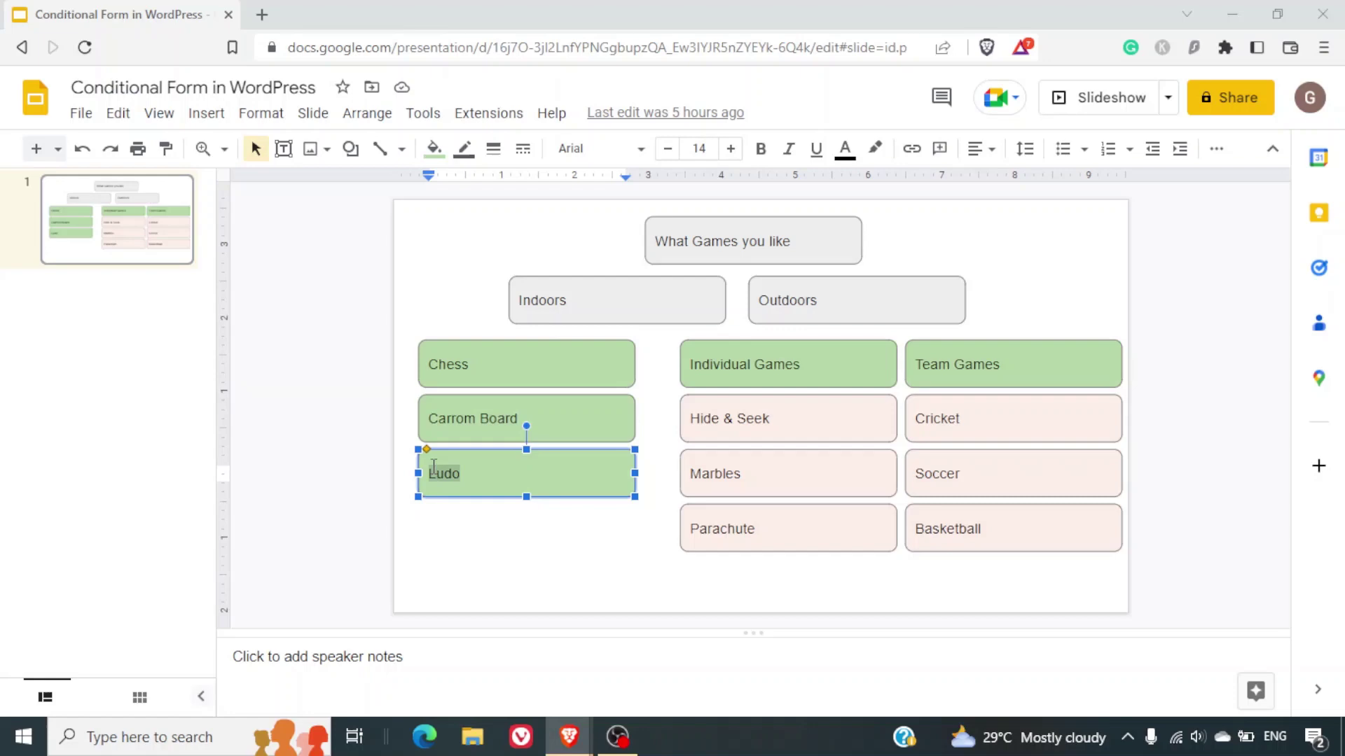
pyautogui.hotkey('ctrl', 'c')
pyautogui.hotkey('alt', 'Tab')
pyautogui.hotkey('ctrl', 'v')
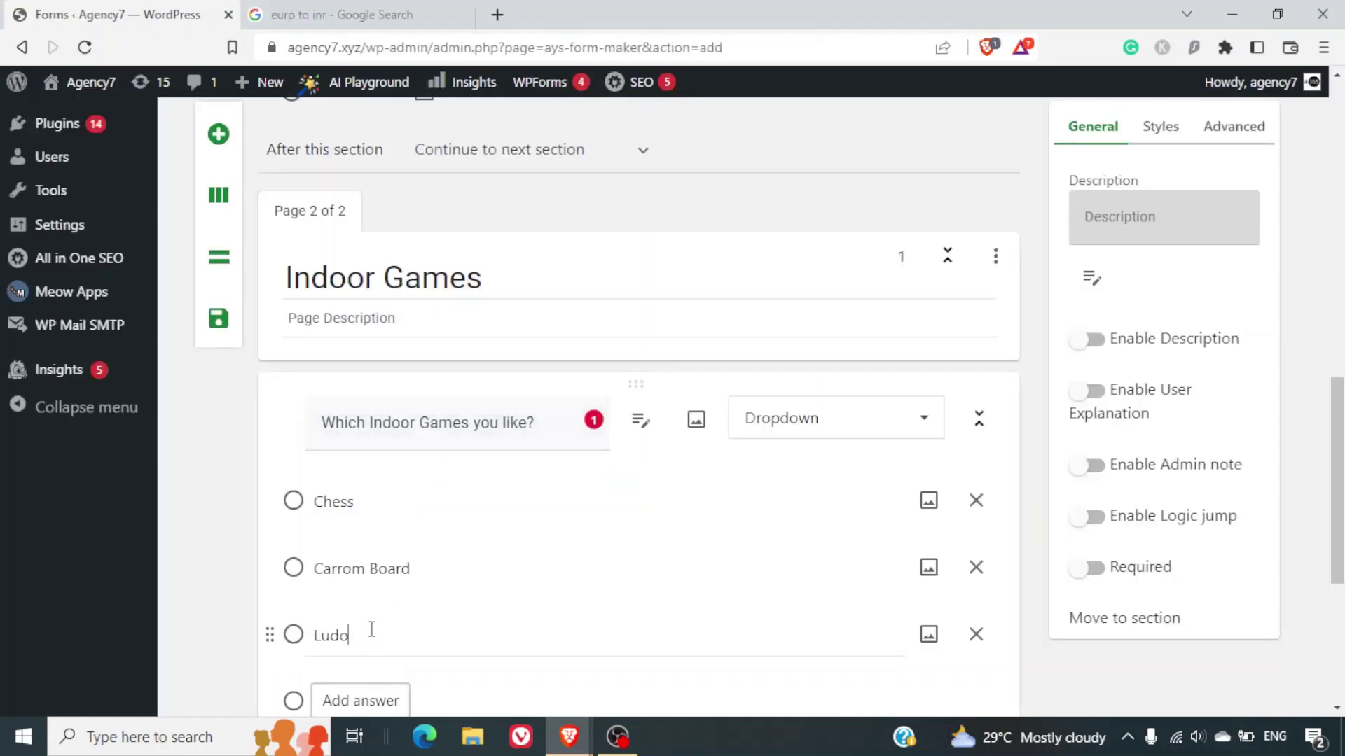
# Enable the logic jump for the "What Games you like?" field and make the field required.
pyautogui.scroll(5, 652, 319)
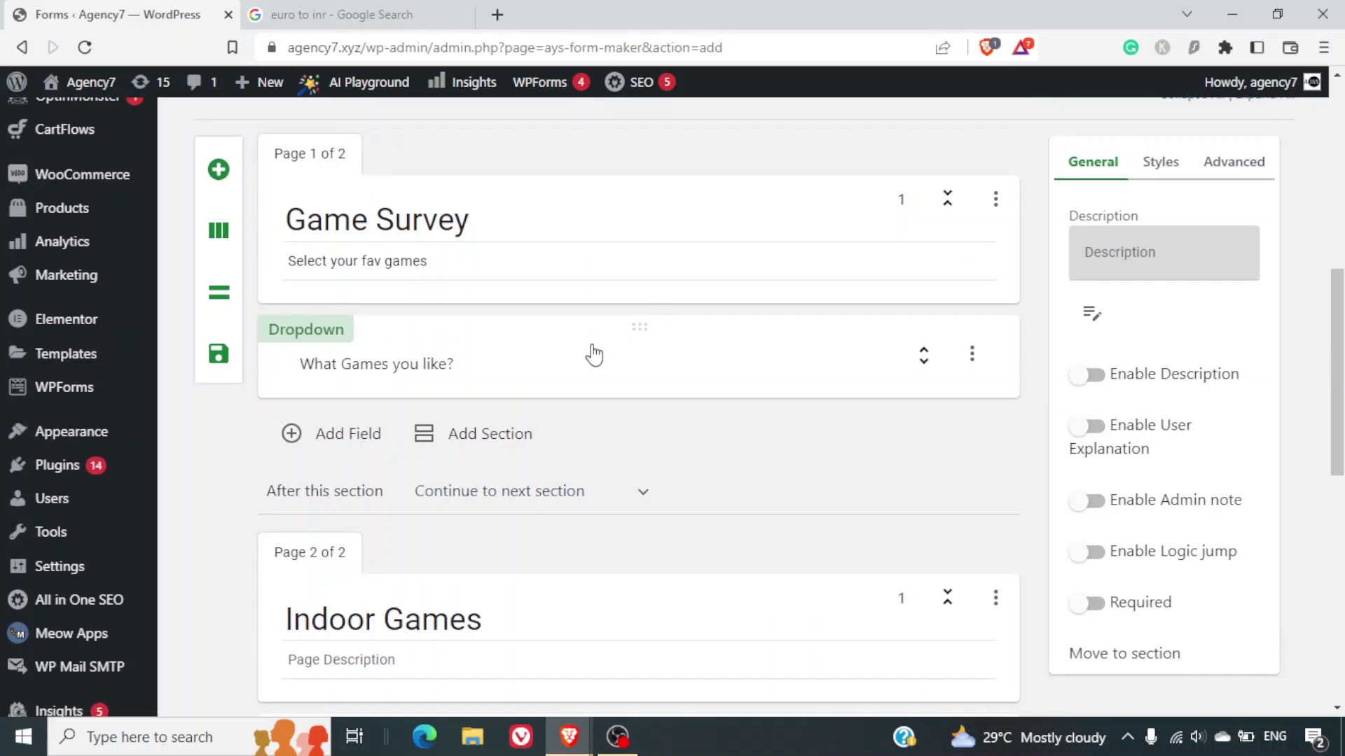
pyautogui.click(594, 349)
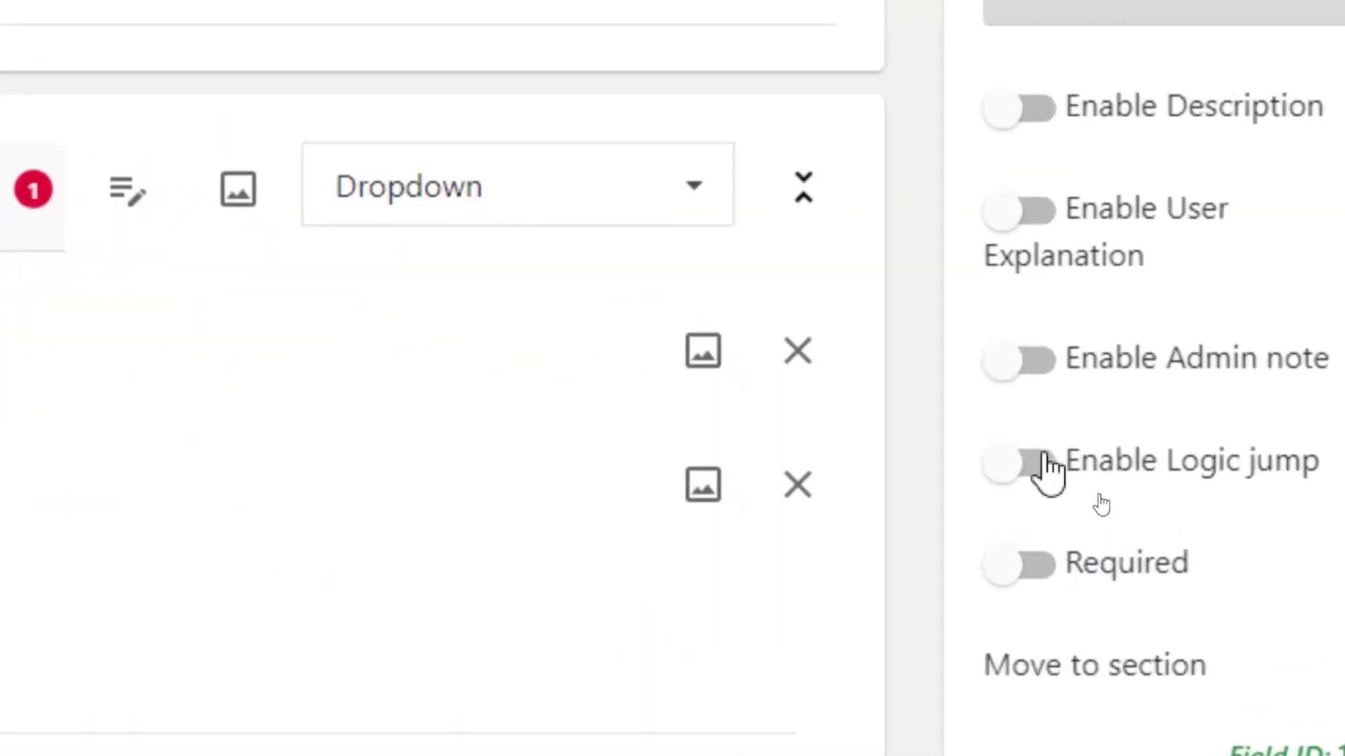
pyautogui.click(1043, 460)
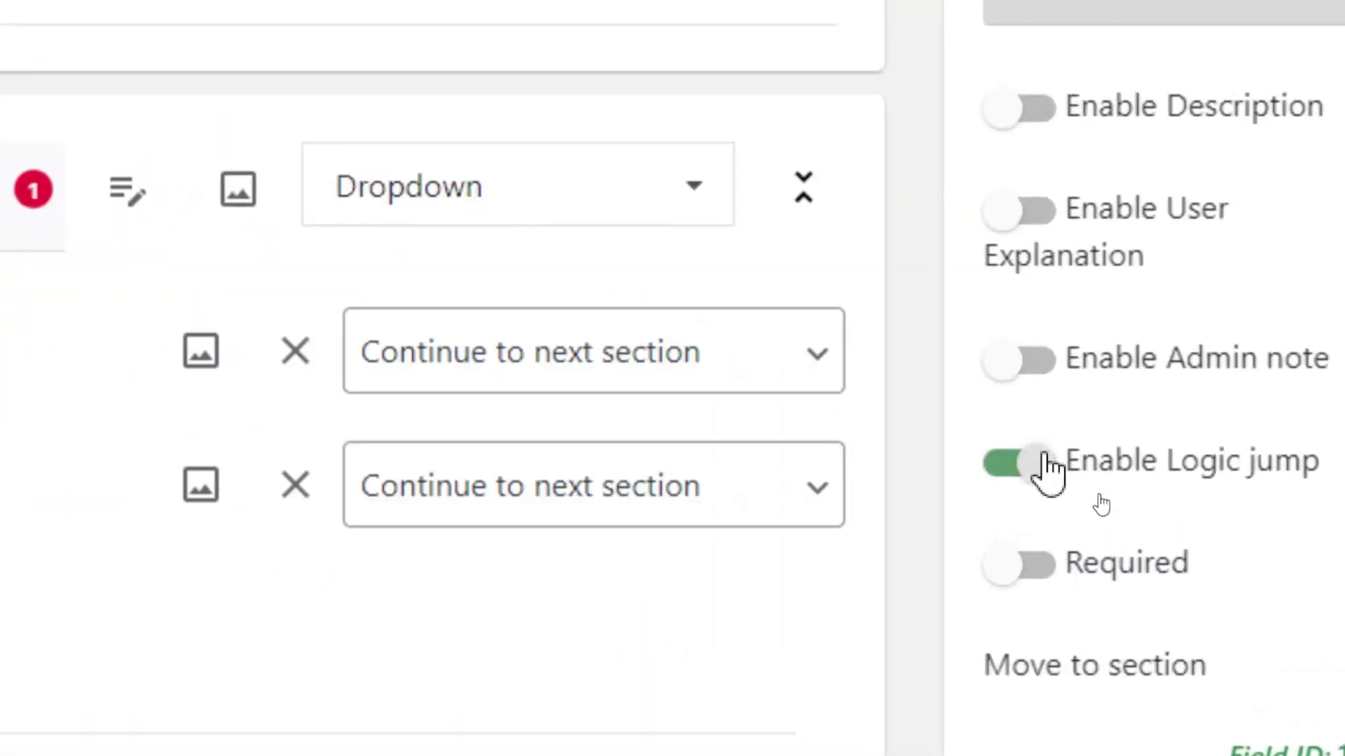
pyautogui.click(1024, 560)
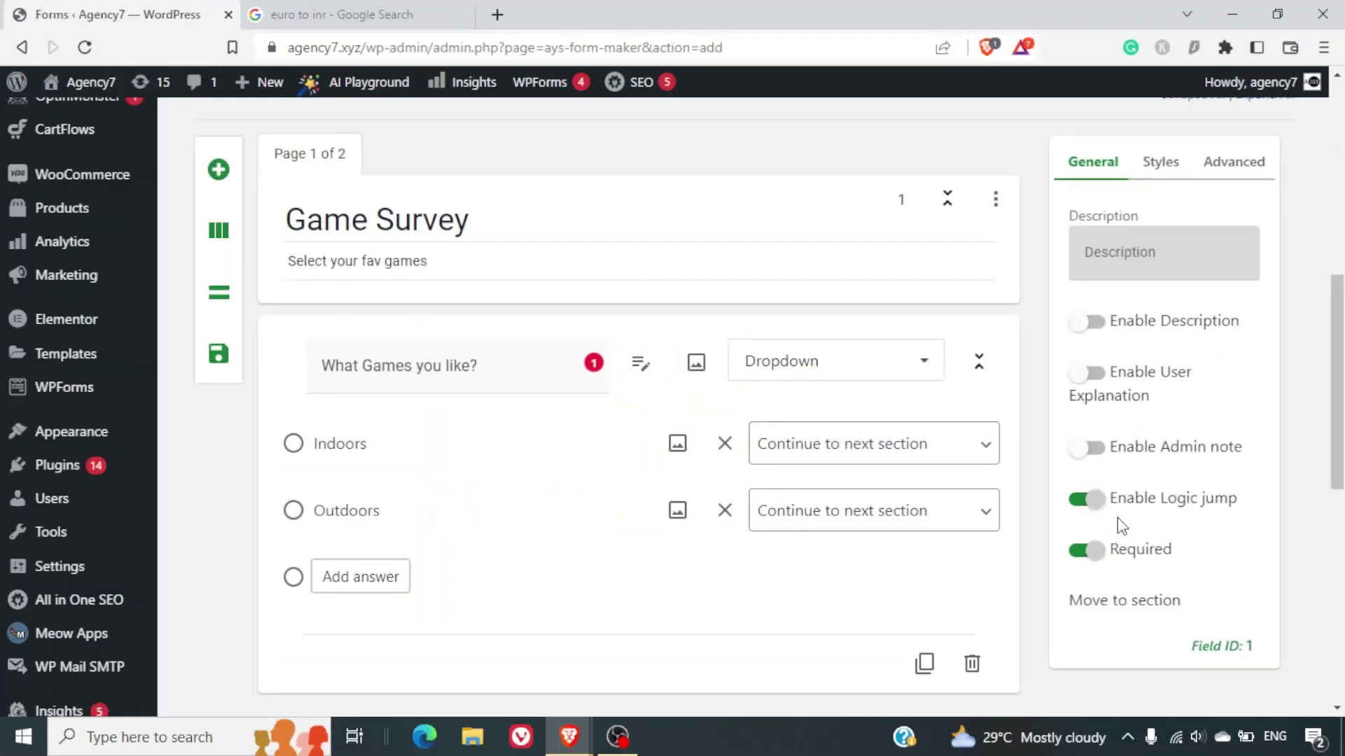
# Set the Indoors answer to jump to section 2 (Indoor Games).
pyautogui.click(958, 442)
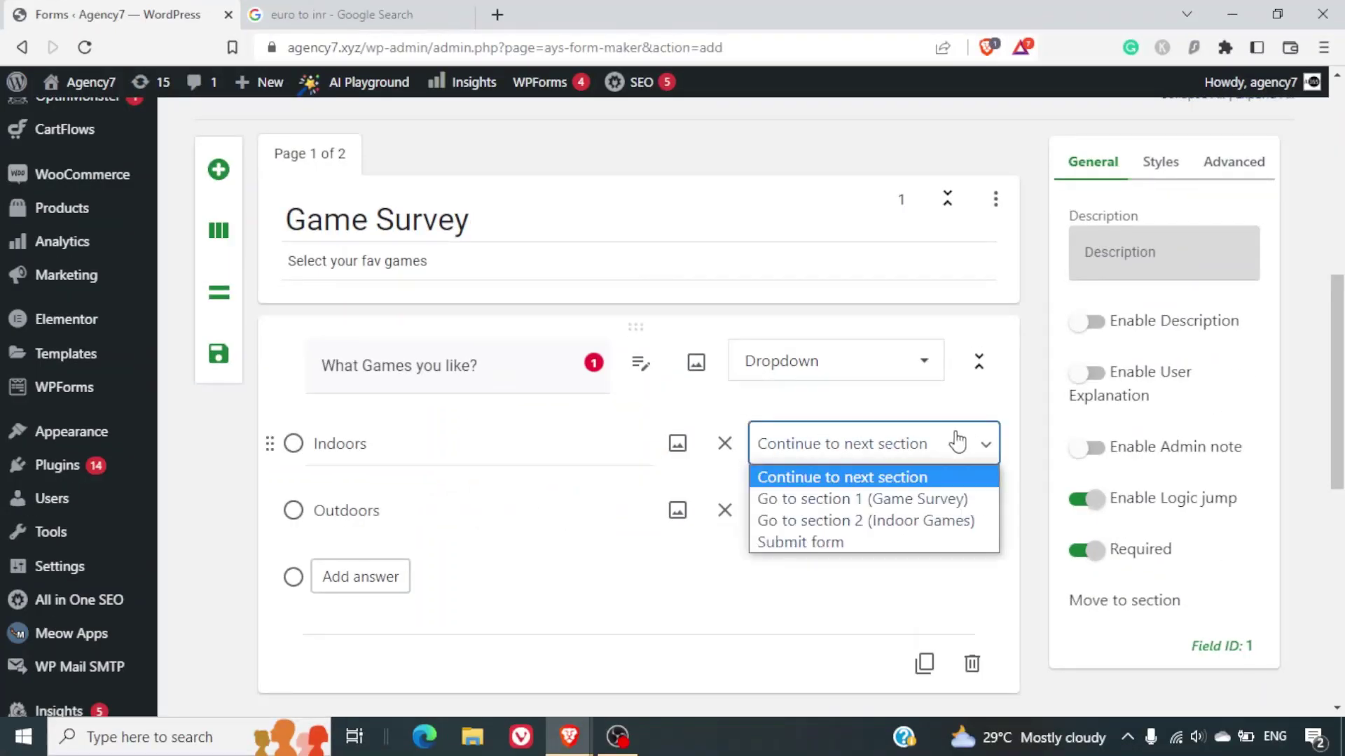
pyautogui.click(958, 442)
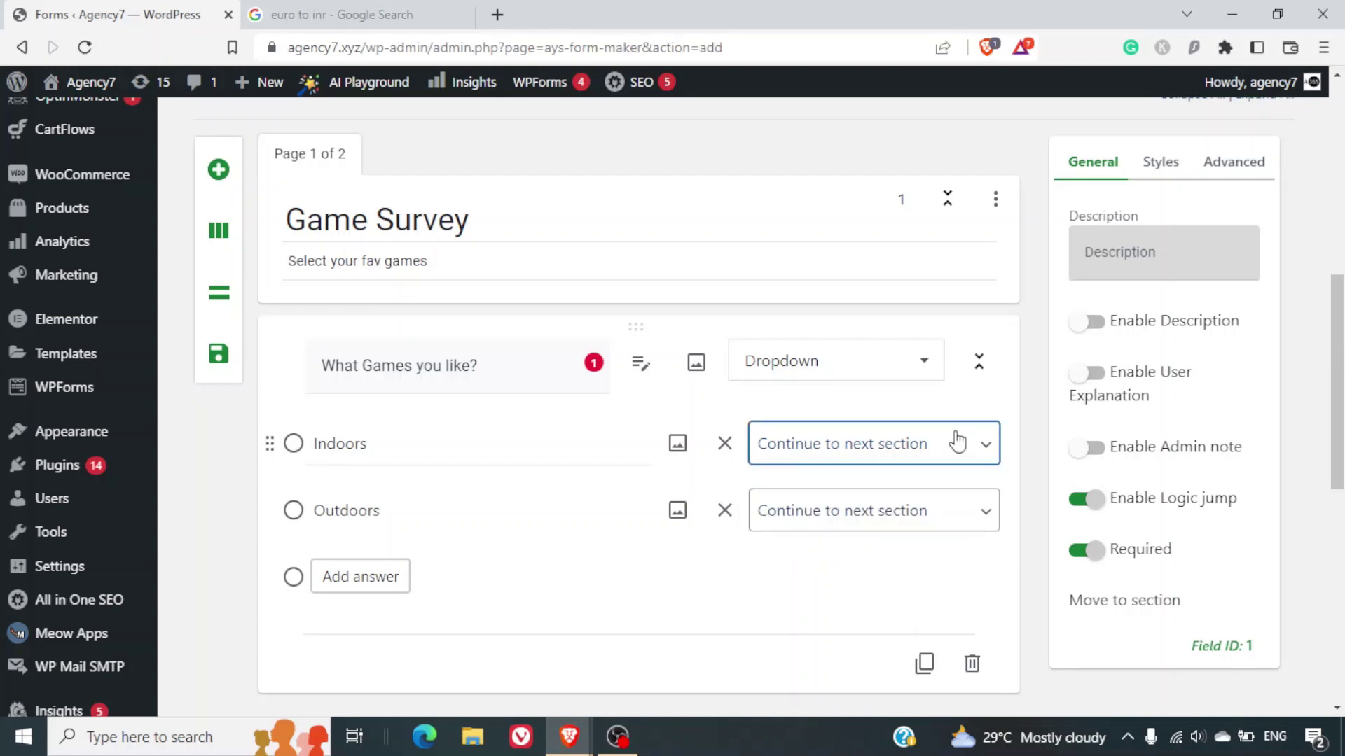
pyautogui.click(957, 443)
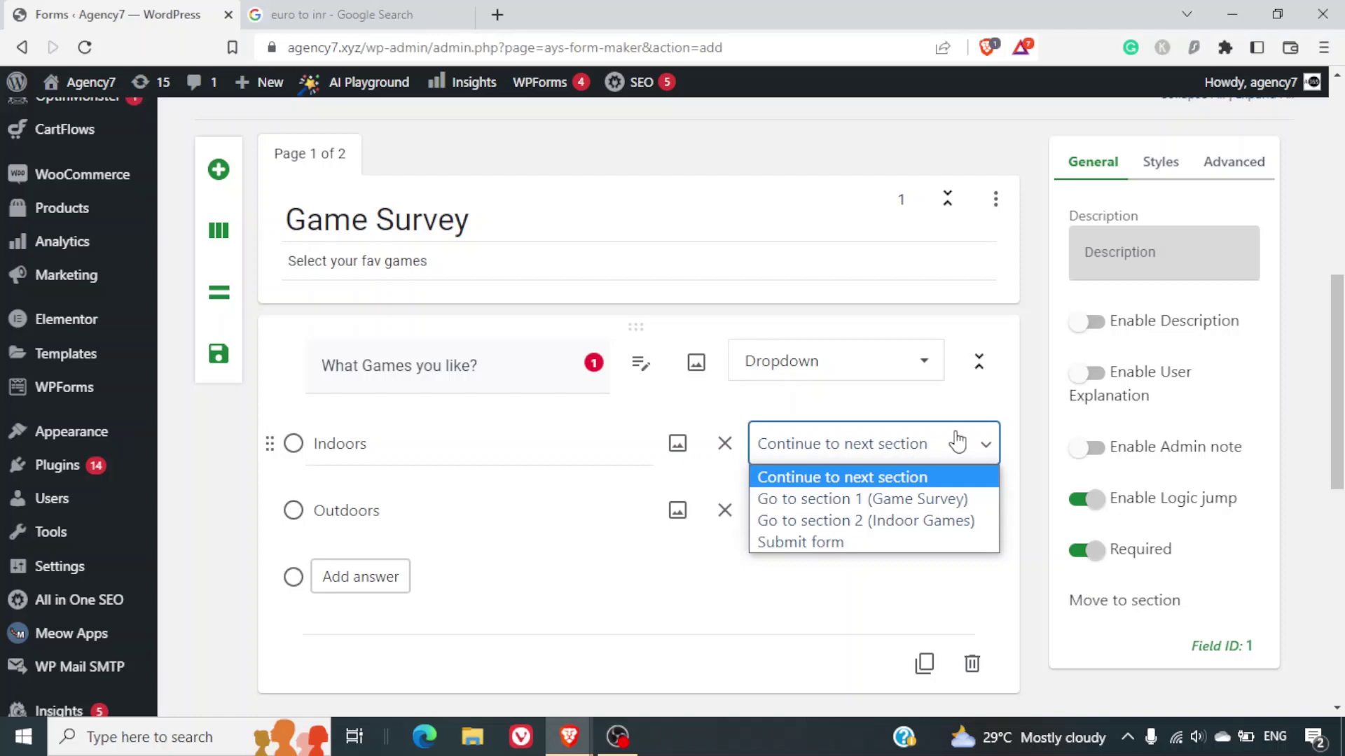
pyautogui.click(935, 522)
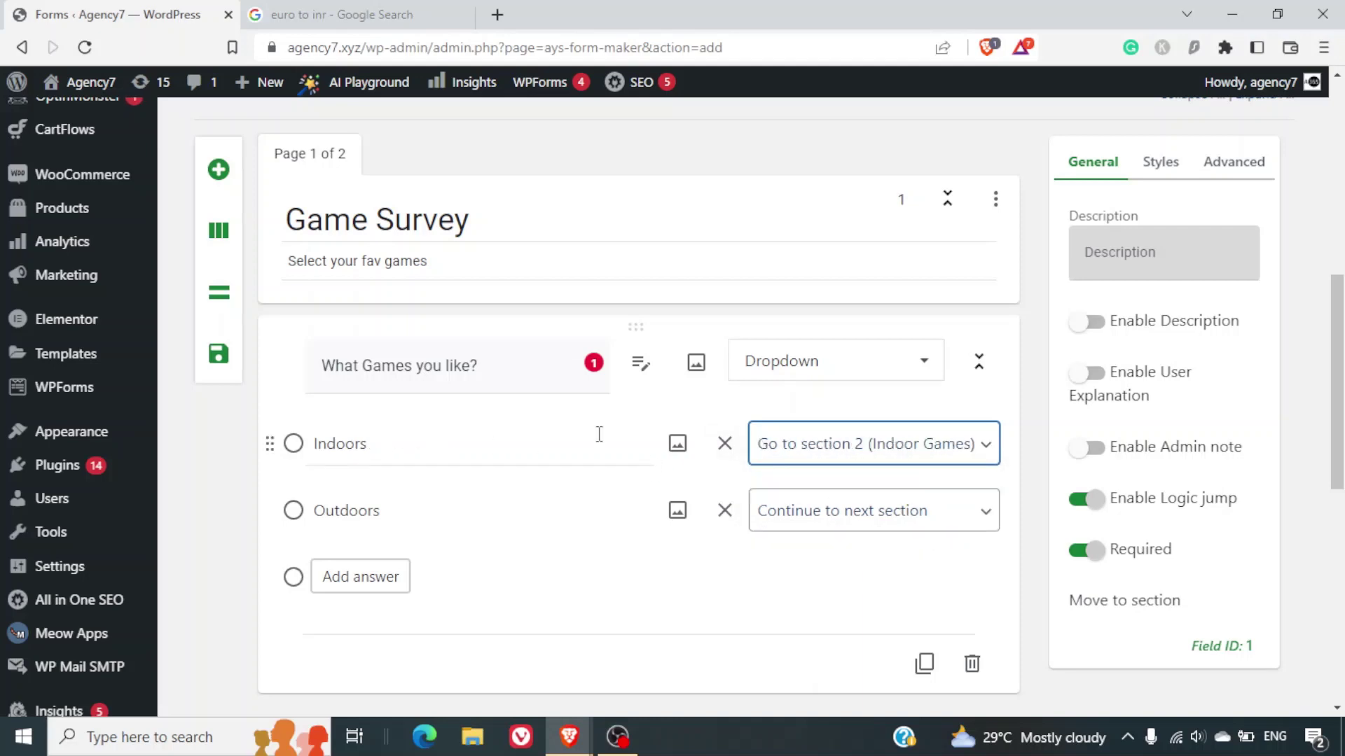
# Enable the logic jump for the "Which Indoor Games you like?" dropdown field.
pyautogui.scroll(-9, 756, 470)
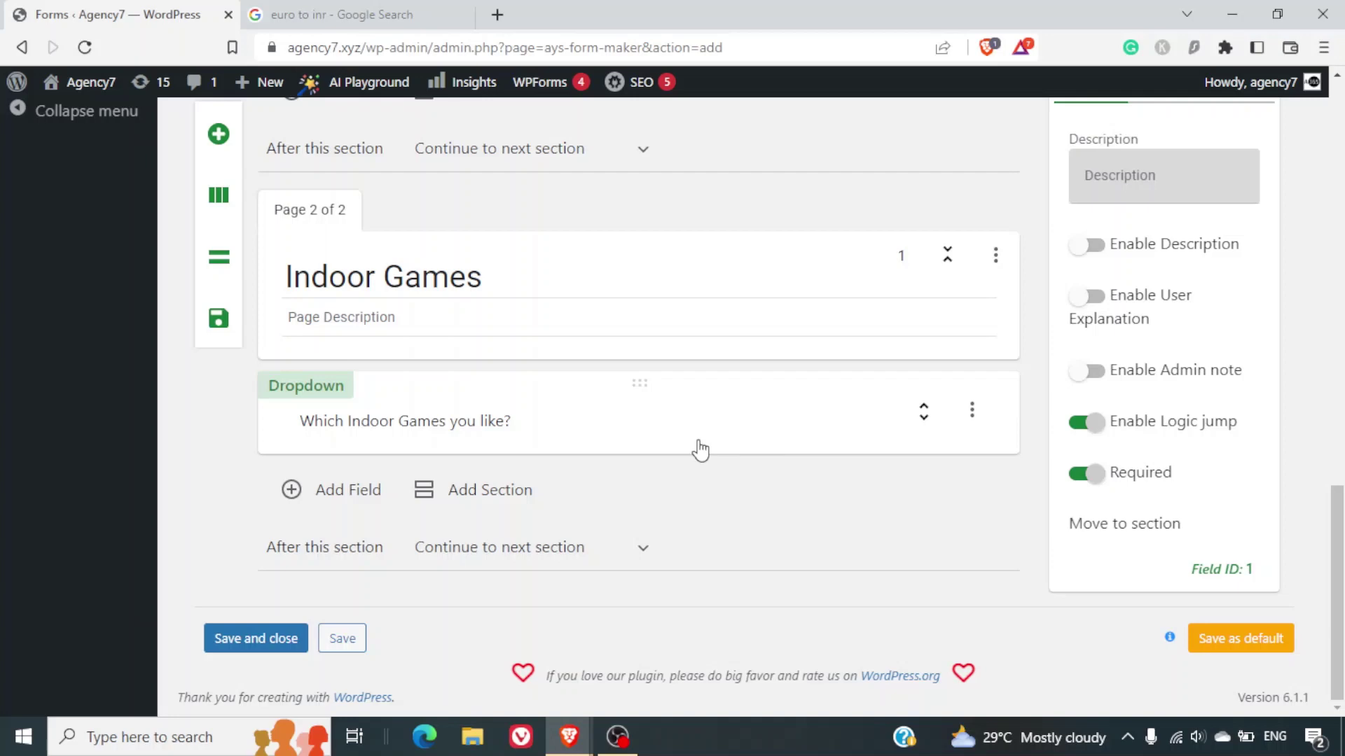
pyautogui.click(700, 451)
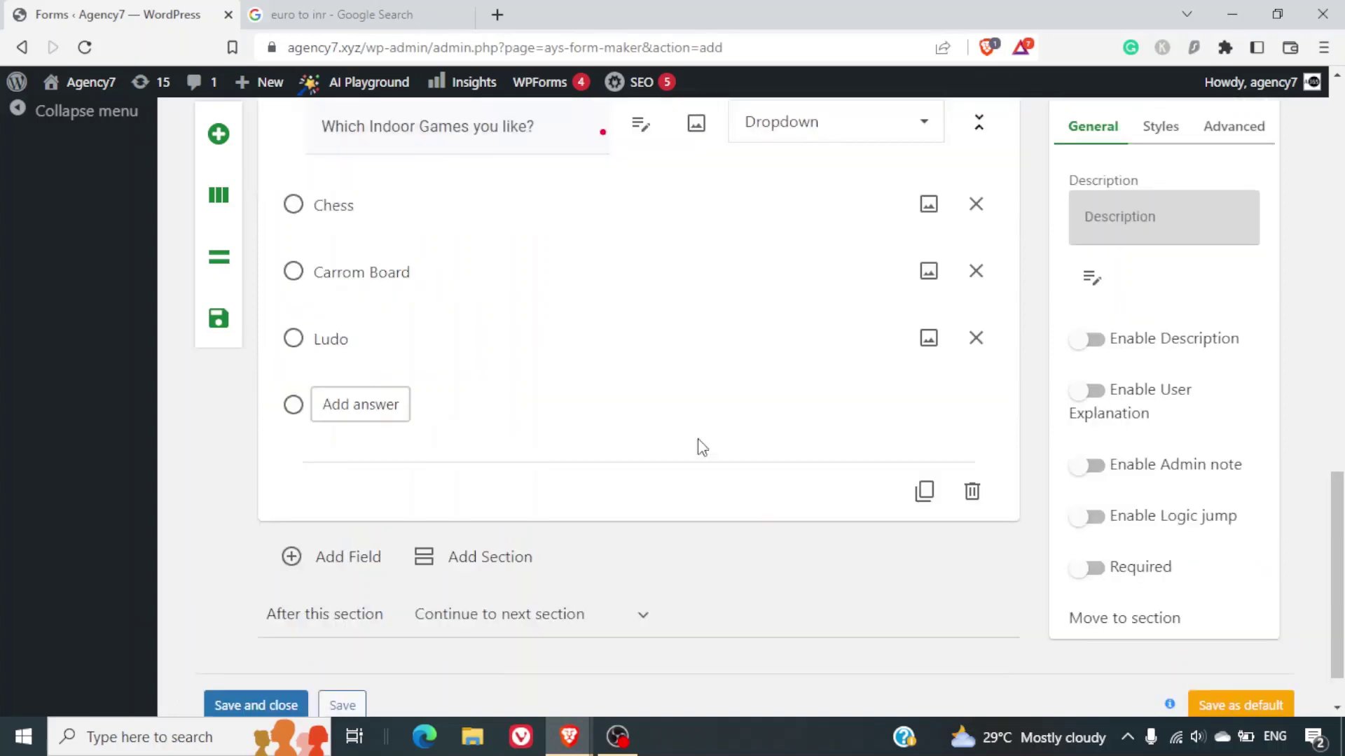
pyautogui.scroll(3, 702, 448)
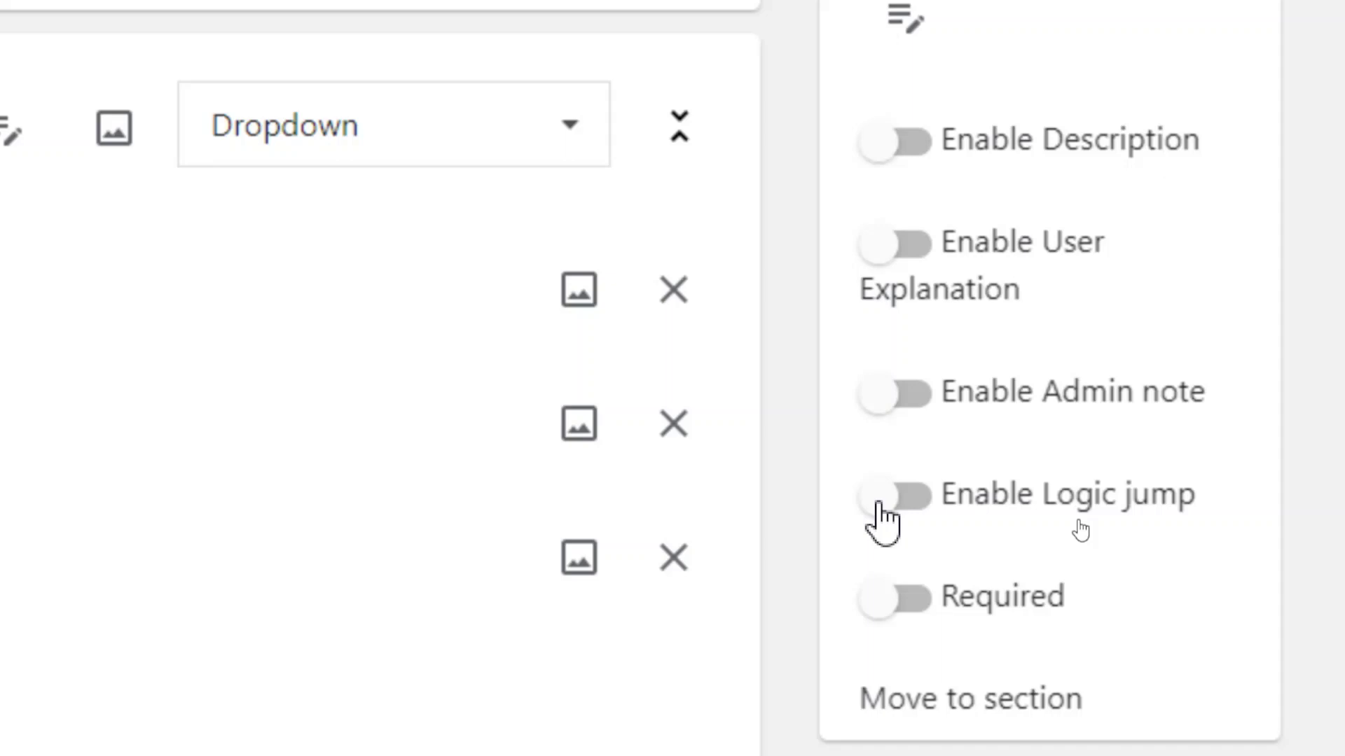
pyautogui.click(880, 506)
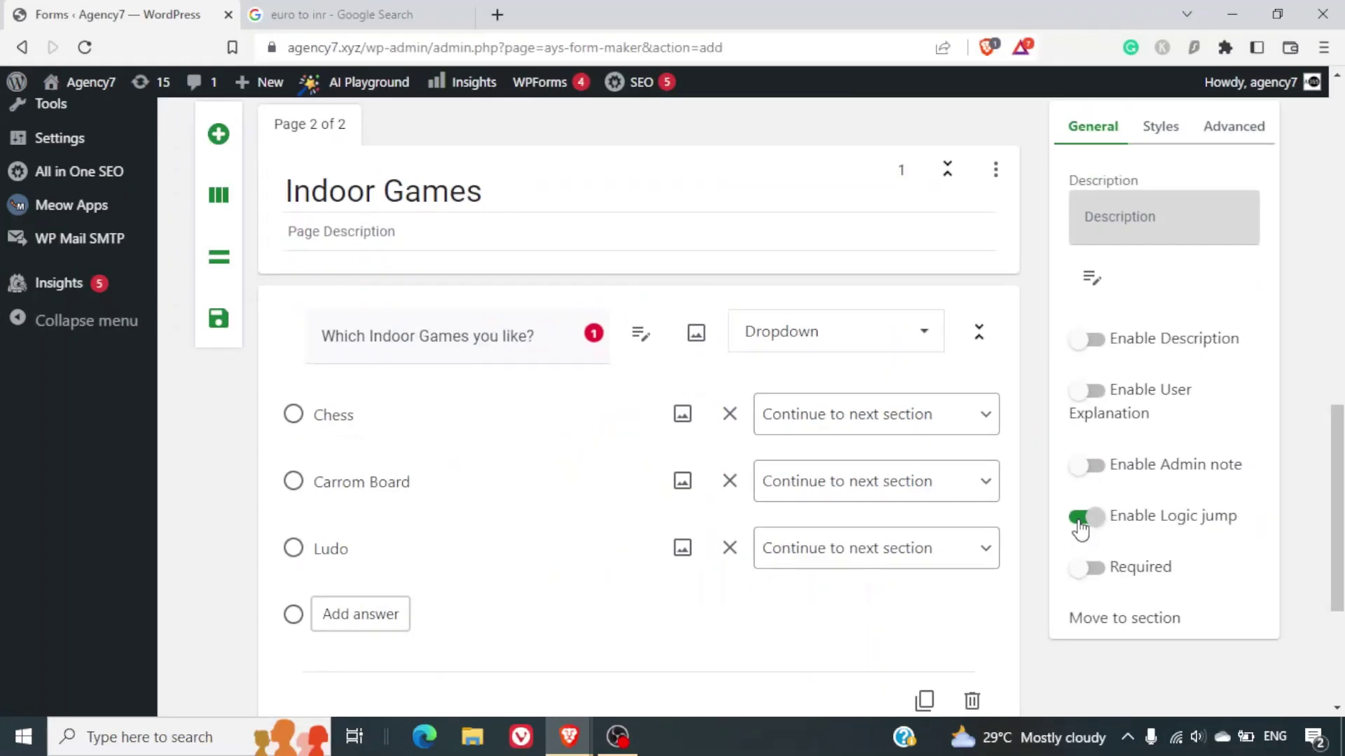
# Set the Chess, Carrom Board and Ludo answers of the indoor games field to "Submit form".
pyautogui.click(484, 324)
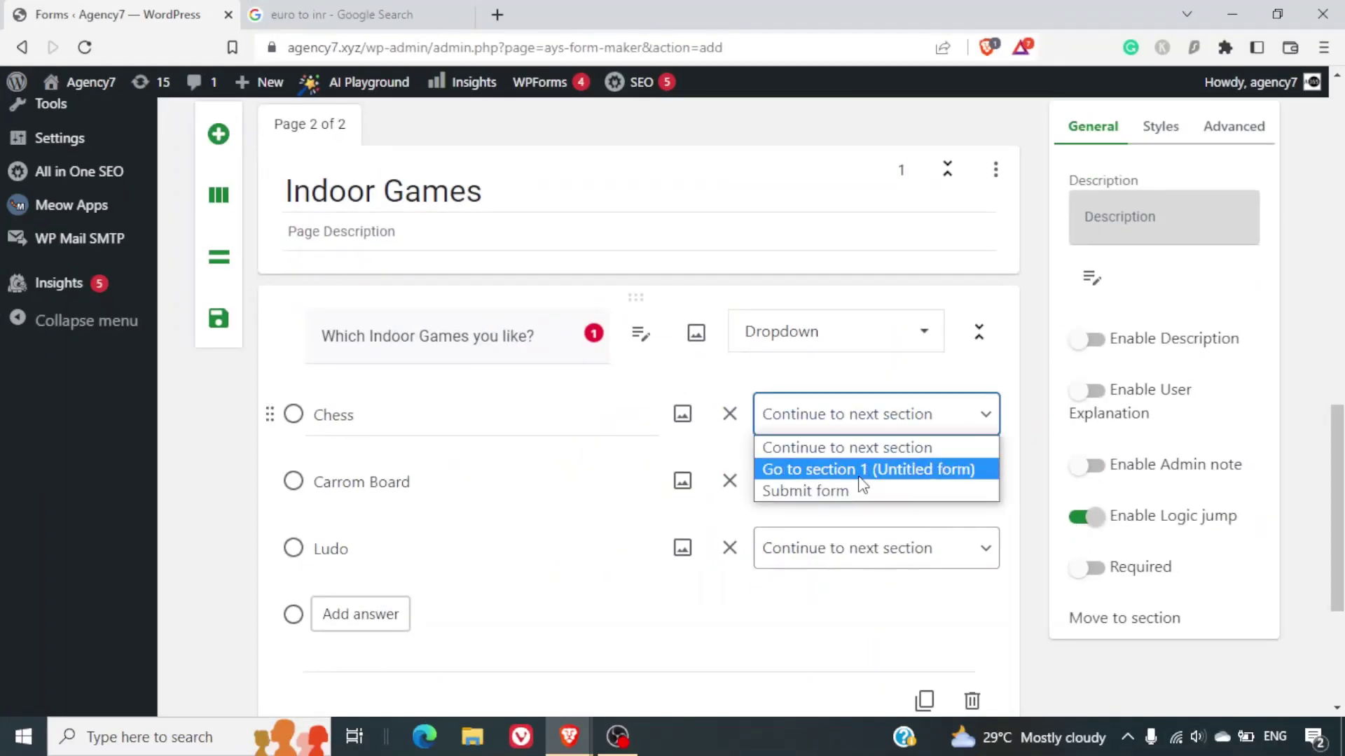
pyautogui.click(858, 488)
pyautogui.click(860, 490)
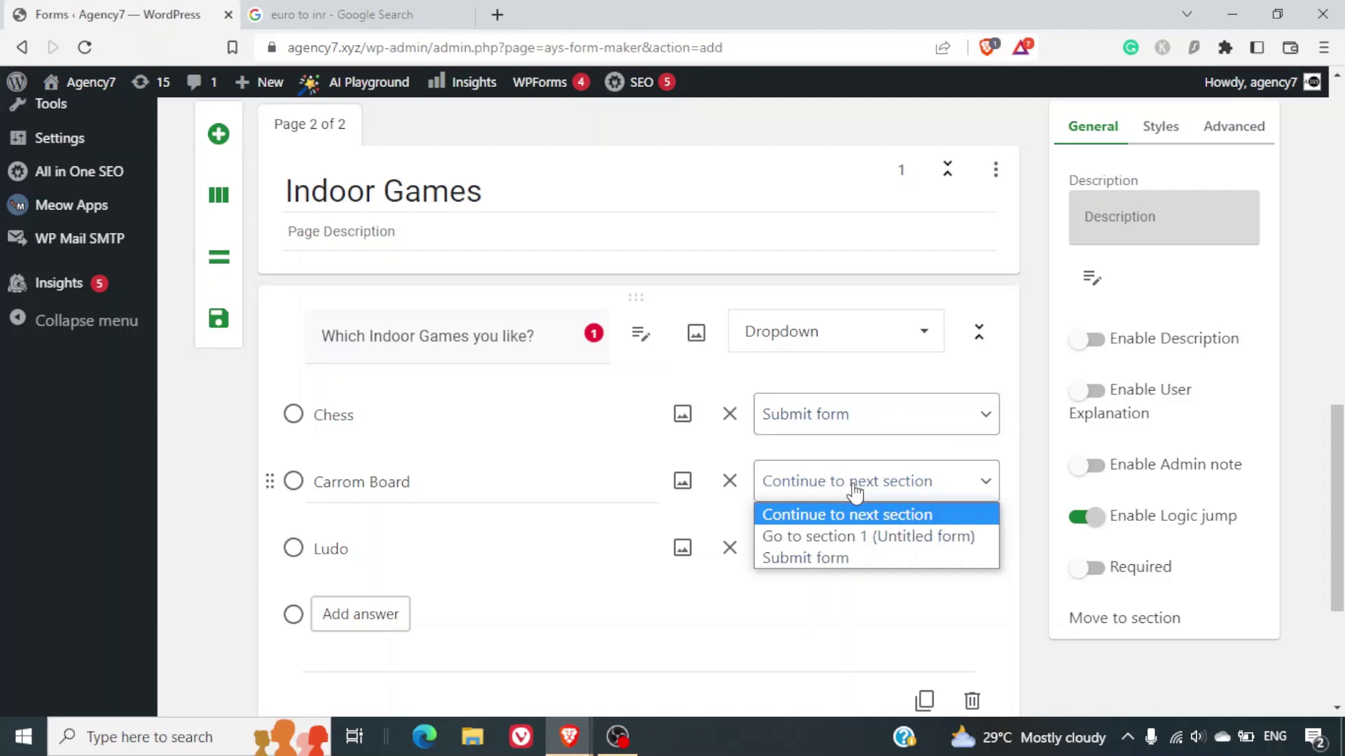
pyautogui.click(831, 558)
pyautogui.click(859, 550)
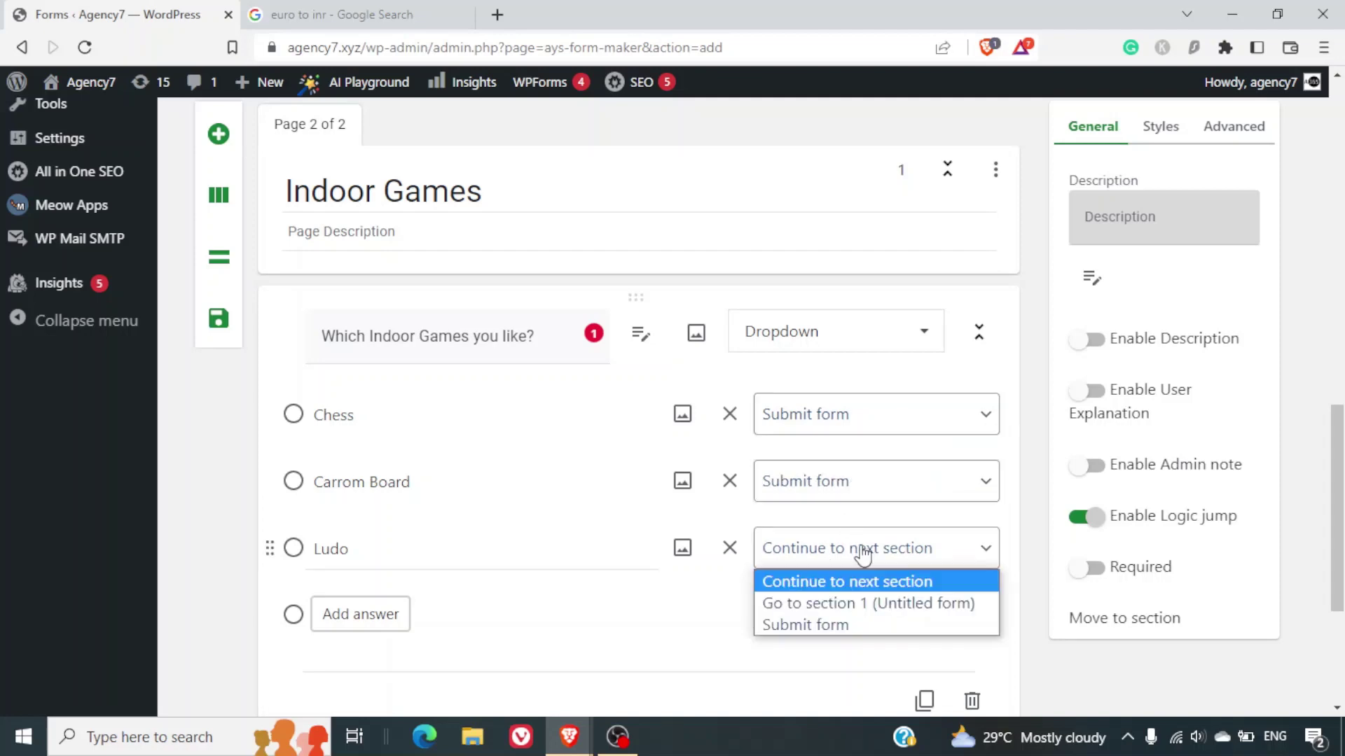
pyautogui.click(826, 626)
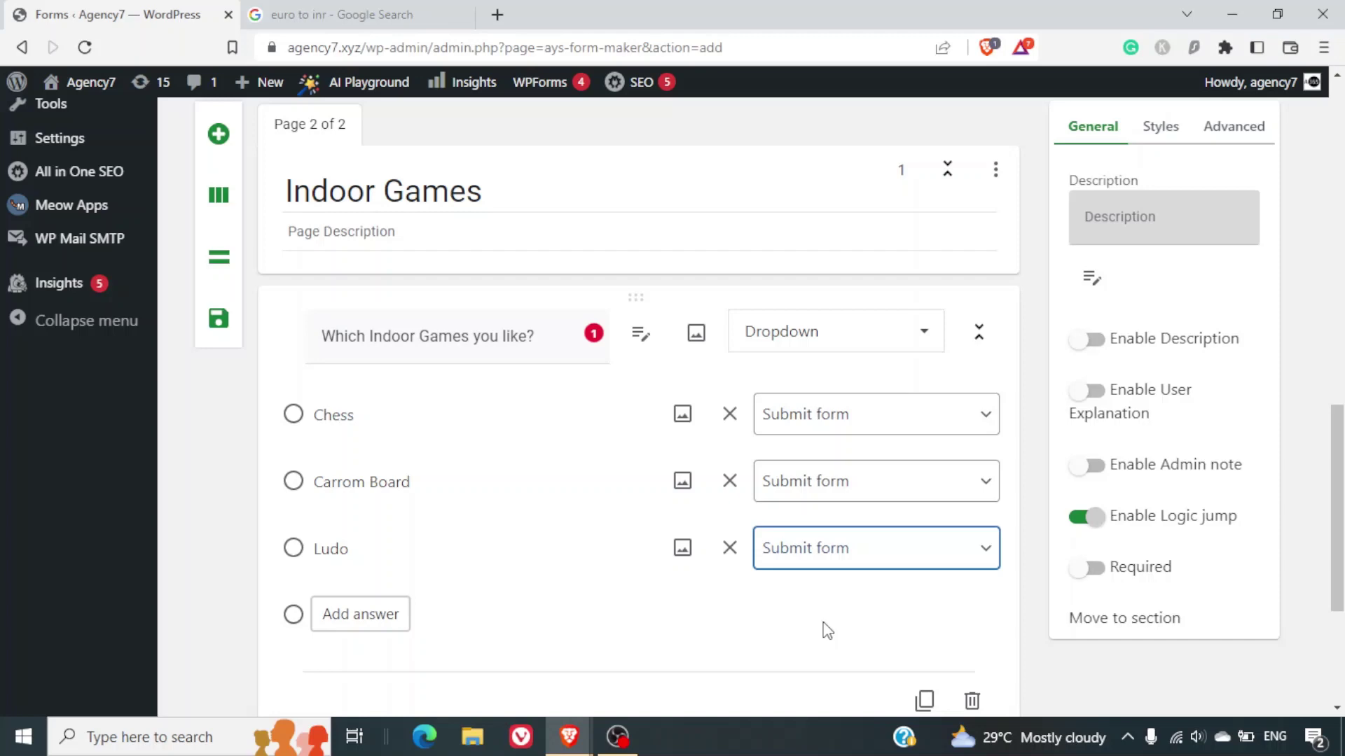
# Add a new section after the Indoor Games section.
pyautogui.scroll(-4, 826, 630)
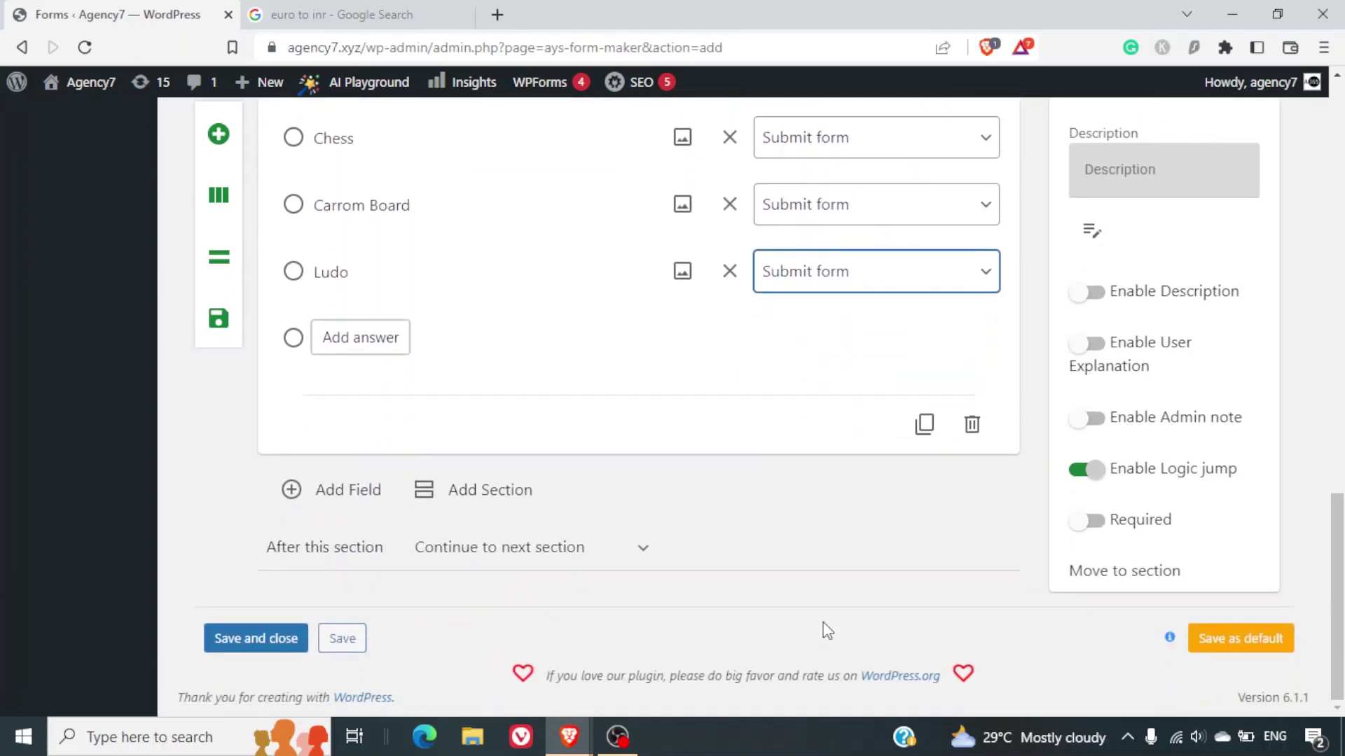
pyautogui.click(522, 516)
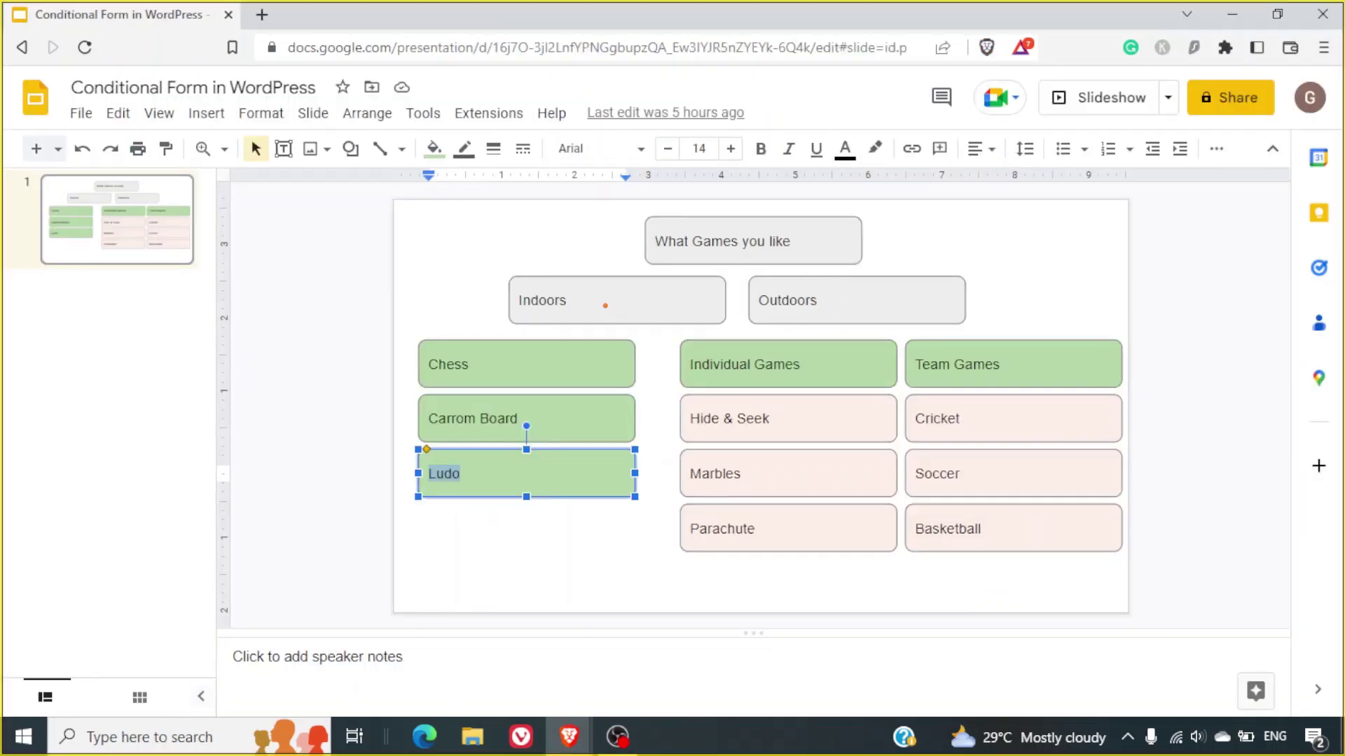
pyautogui.moveTo(594, 302); pyautogui.dragTo(647, 296)
pyautogui.moveTo(495, 378)
pyautogui.mouseDown()
pyautogui.moveTo(539, 374)
pyautogui.moveTo(598, 410)
pyautogui.mouseUp()
pyautogui.moveTo(557, 465); pyautogui.dragTo(622, 459)
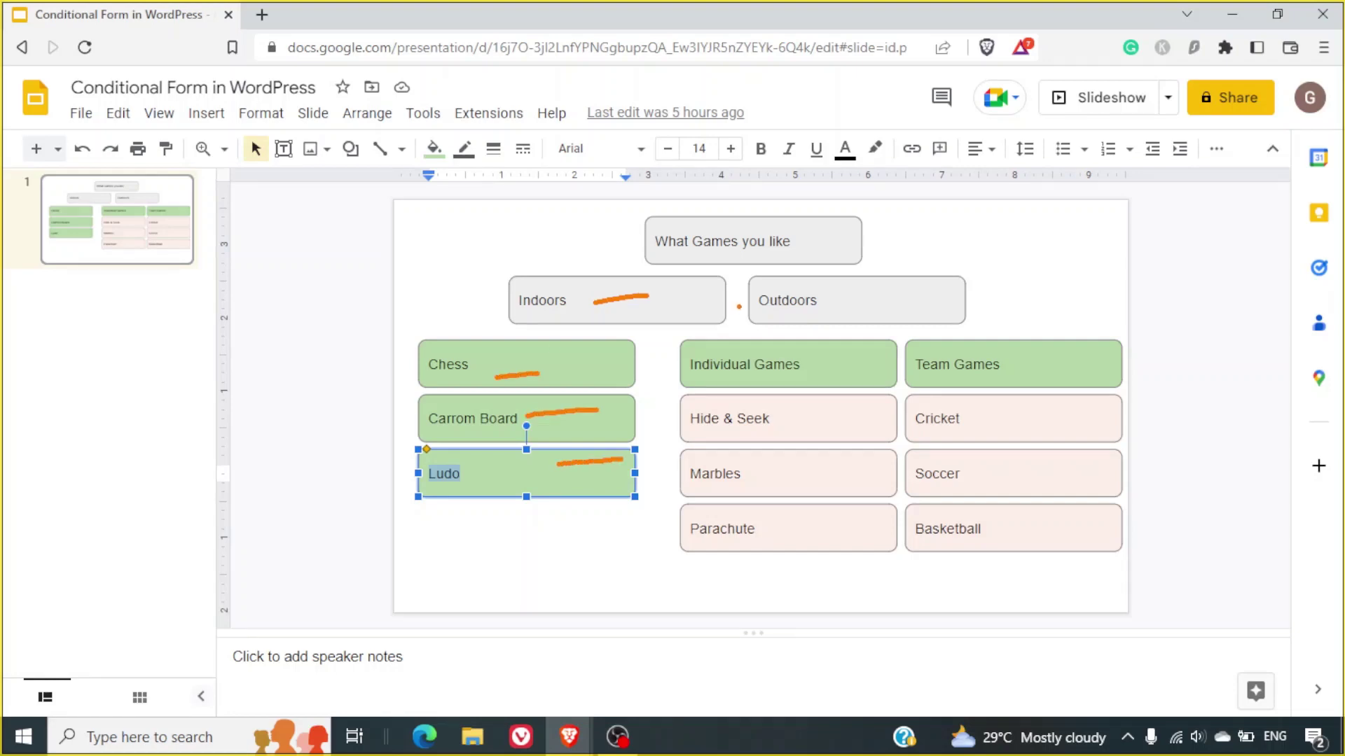
pyautogui.press('Escape')
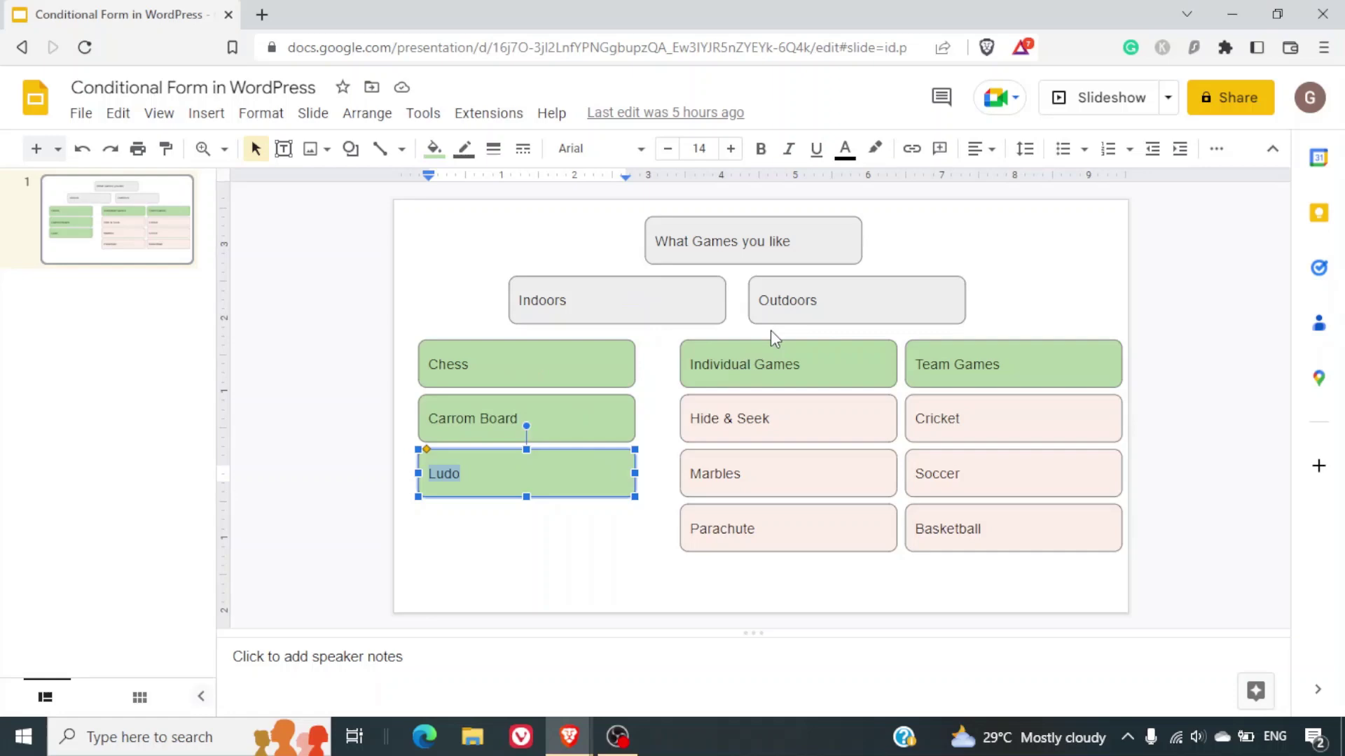
pyautogui.hotkey('alt', 'Tab')
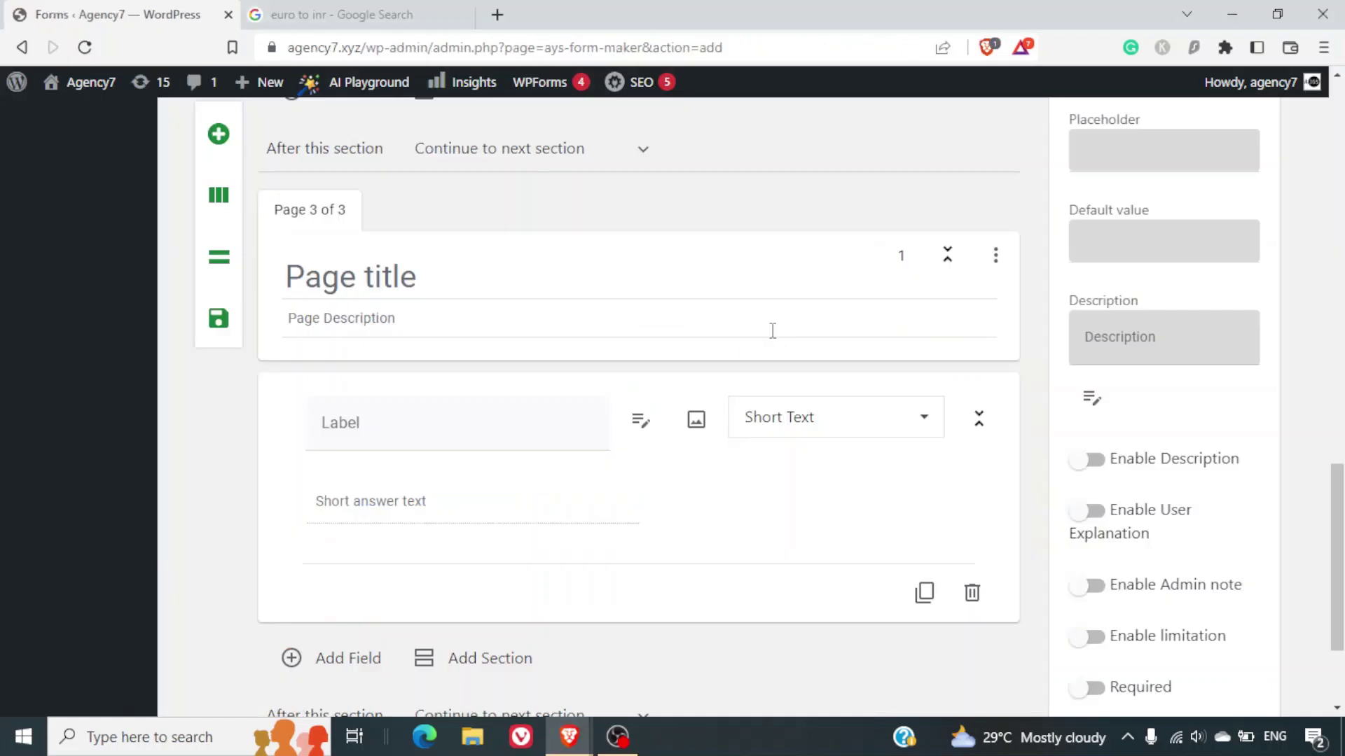
# Title the third section "Outdoor Games".
pyautogui.click(341, 275)
pyautogui.write('Outdoot')
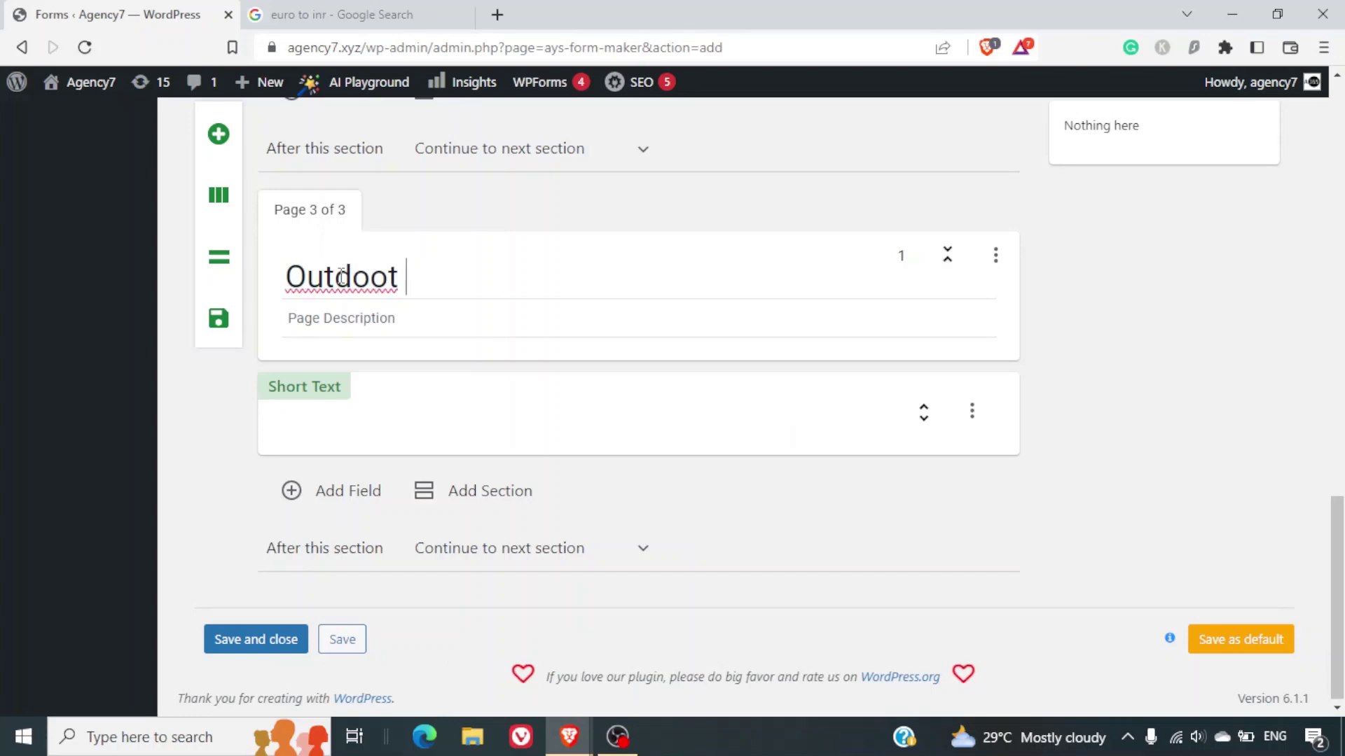
pyautogui.press('BackSpace')
pyautogui.press('BackSpace')
pyautogui.write('r Games')
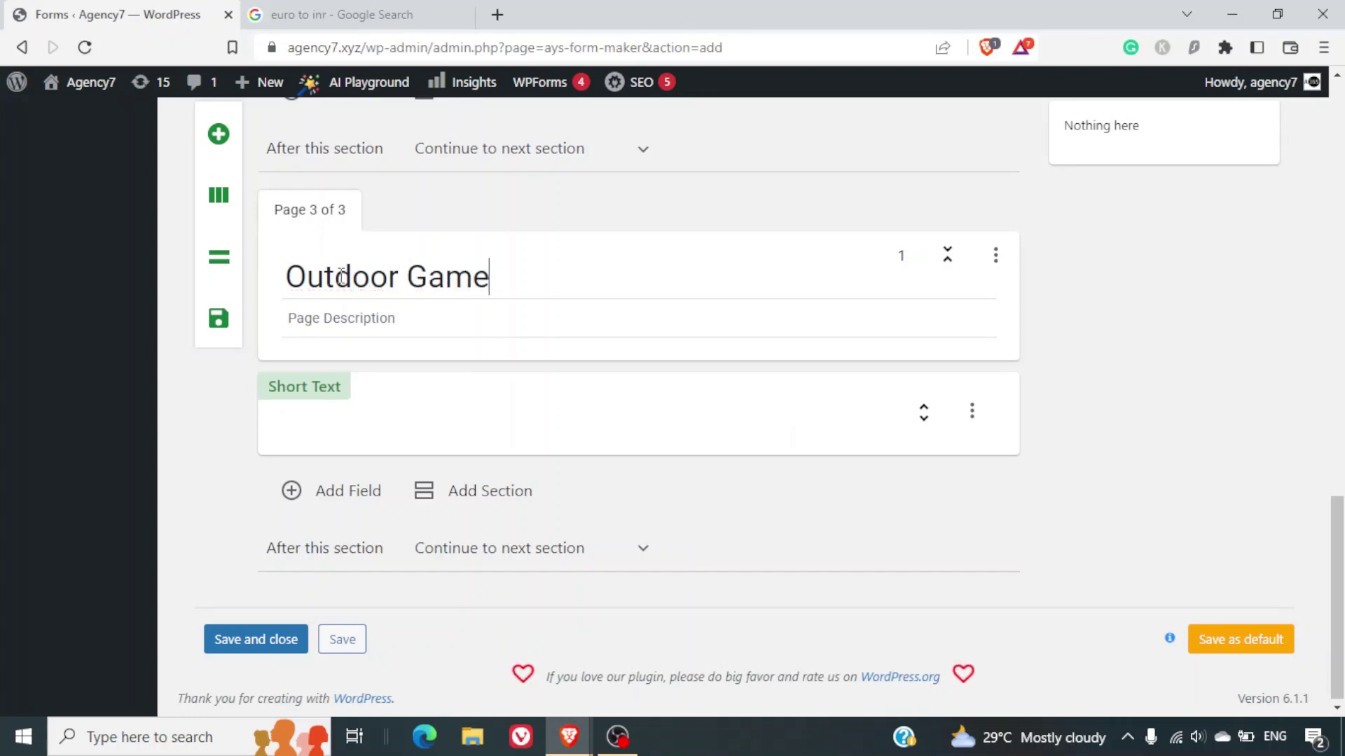
# Copy "Individual Games" from the Google Slides diagram and change the Outdoor Games section's field type to Dropdown in the form editor.
pyautogui.click(372, 446)
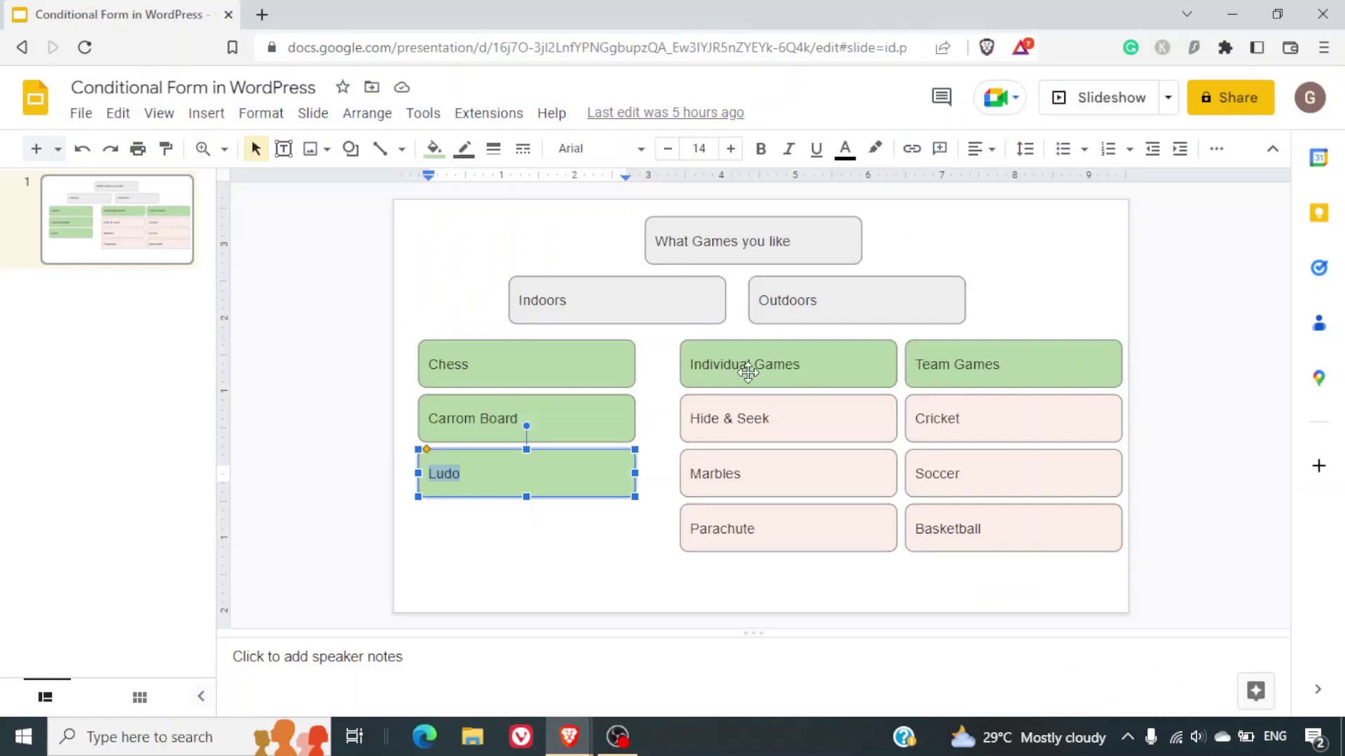
pyautogui.doubleClick(743, 370)
pyautogui.hotkey('ctrl', 'c')
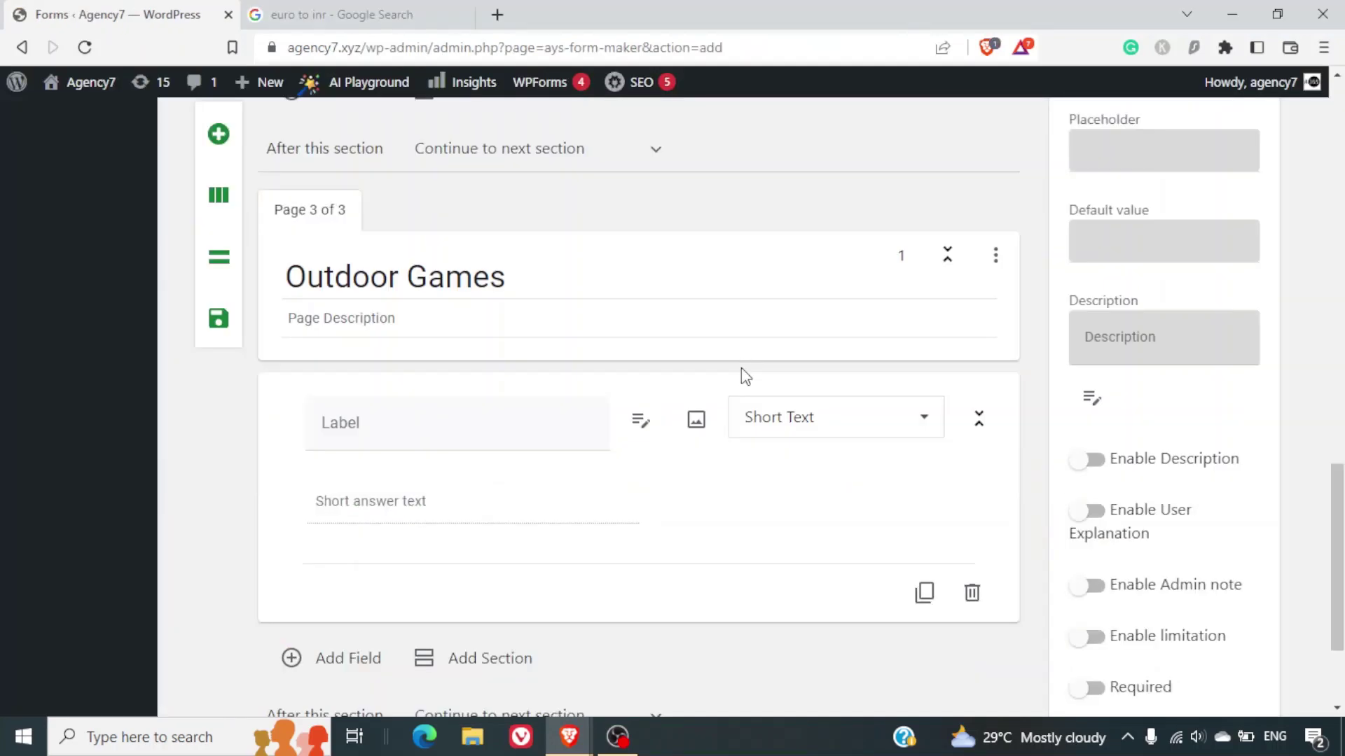
pyautogui.click(777, 426)
pyautogui.scroll(-3, 783, 429)
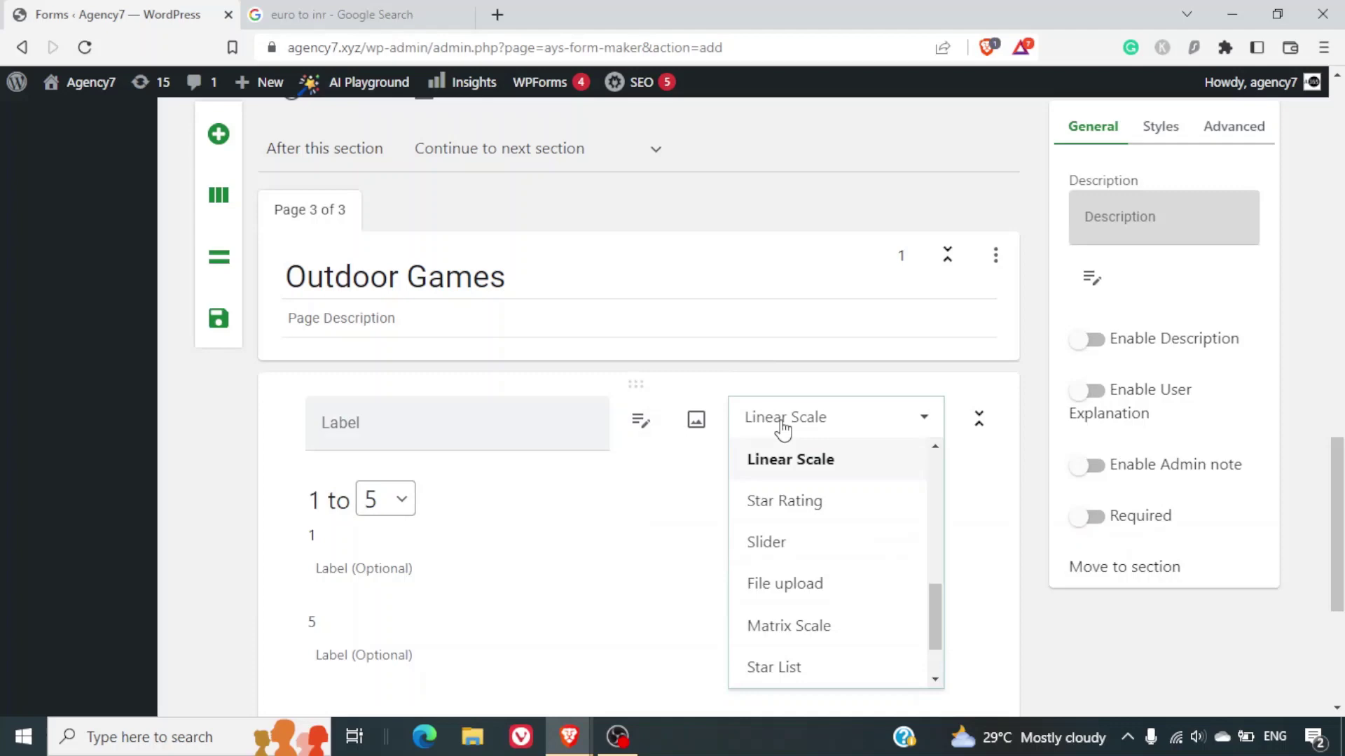
pyautogui.click(783, 427)
pyautogui.click(783, 427)
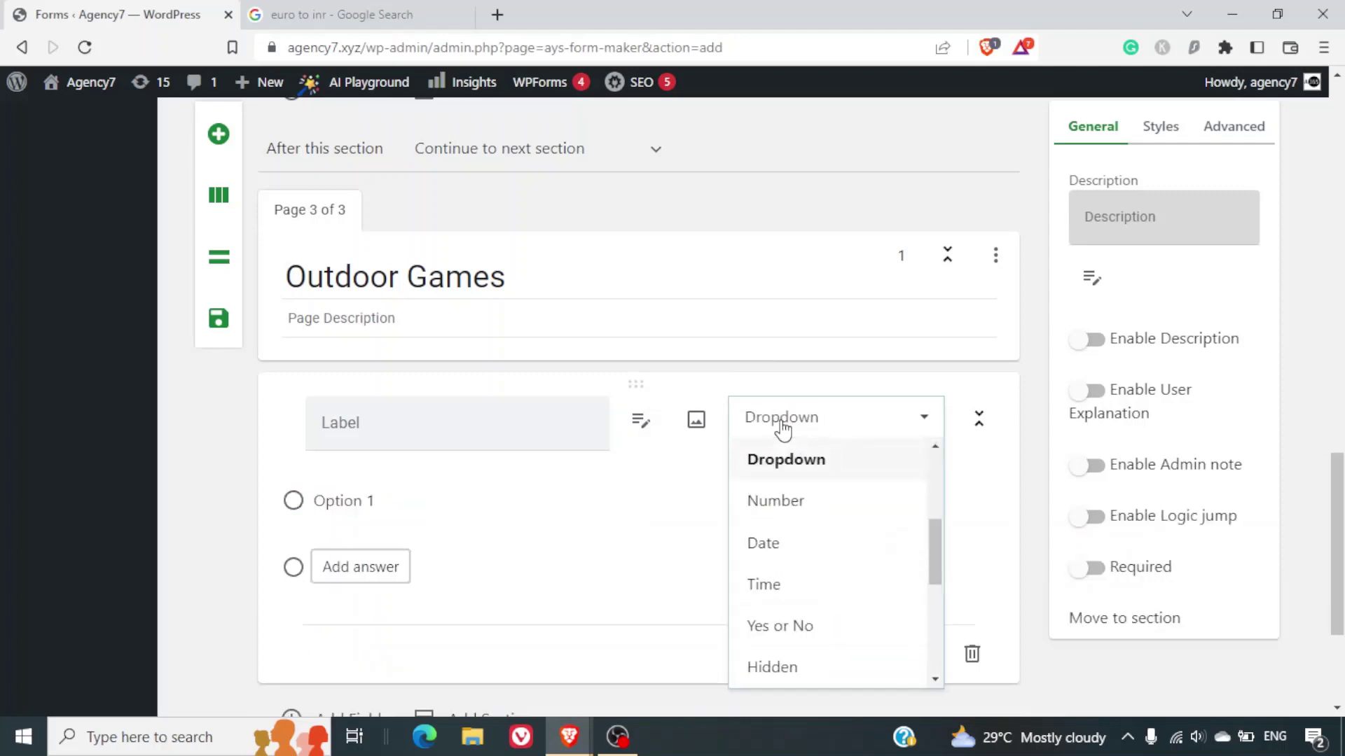
pyautogui.click(789, 454)
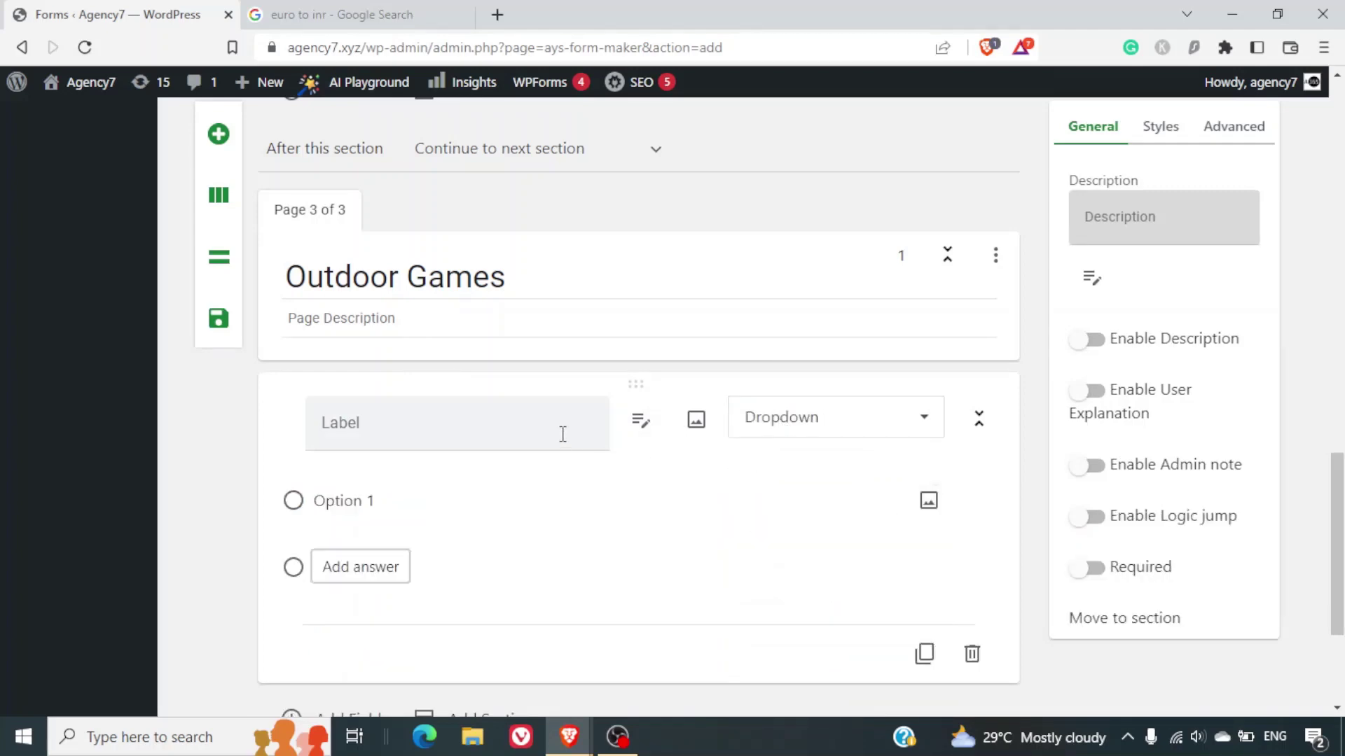
# Label the outdoor dropdown field "Which type of Outdoor Games your like?", keeping "Individual Games" on the clipboard.
pyautogui.click(523, 420)
pyautogui.hotkey('alt', 'Tab')
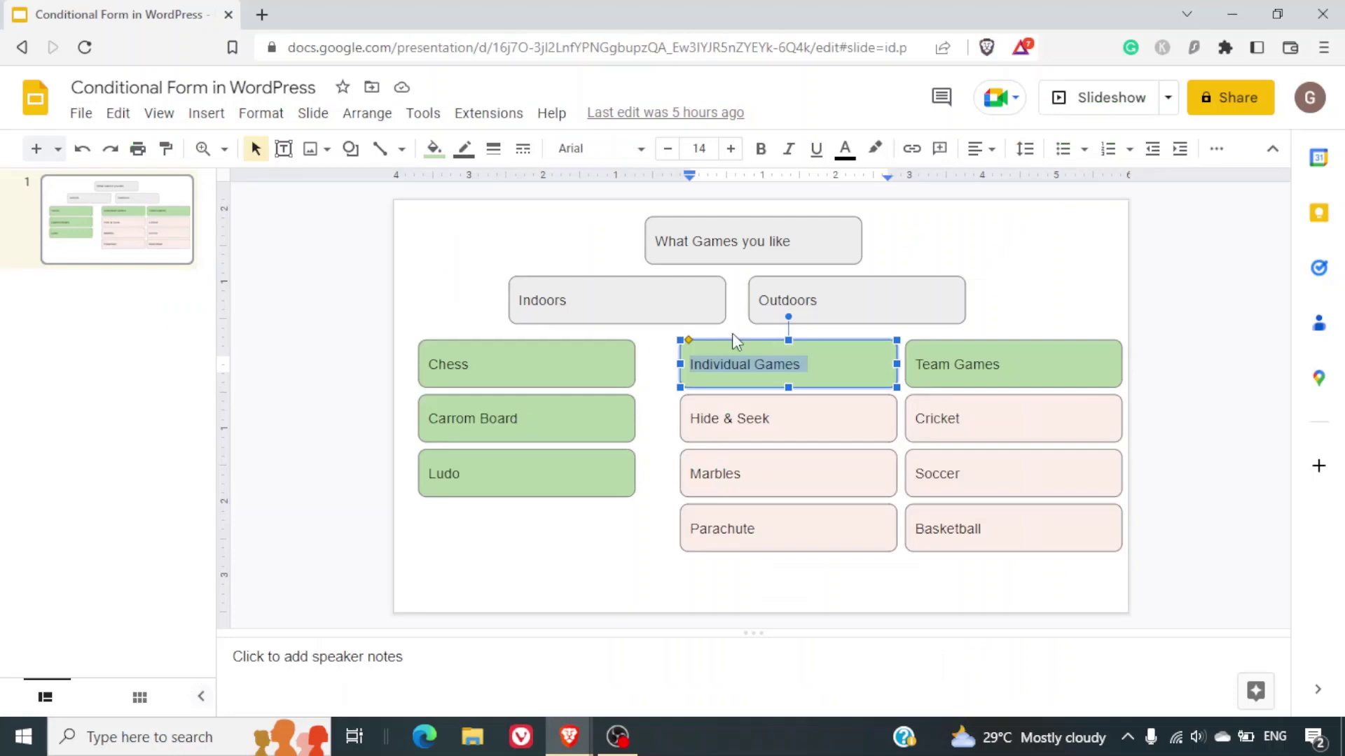
pyautogui.hotkey('alt', 'Tab')
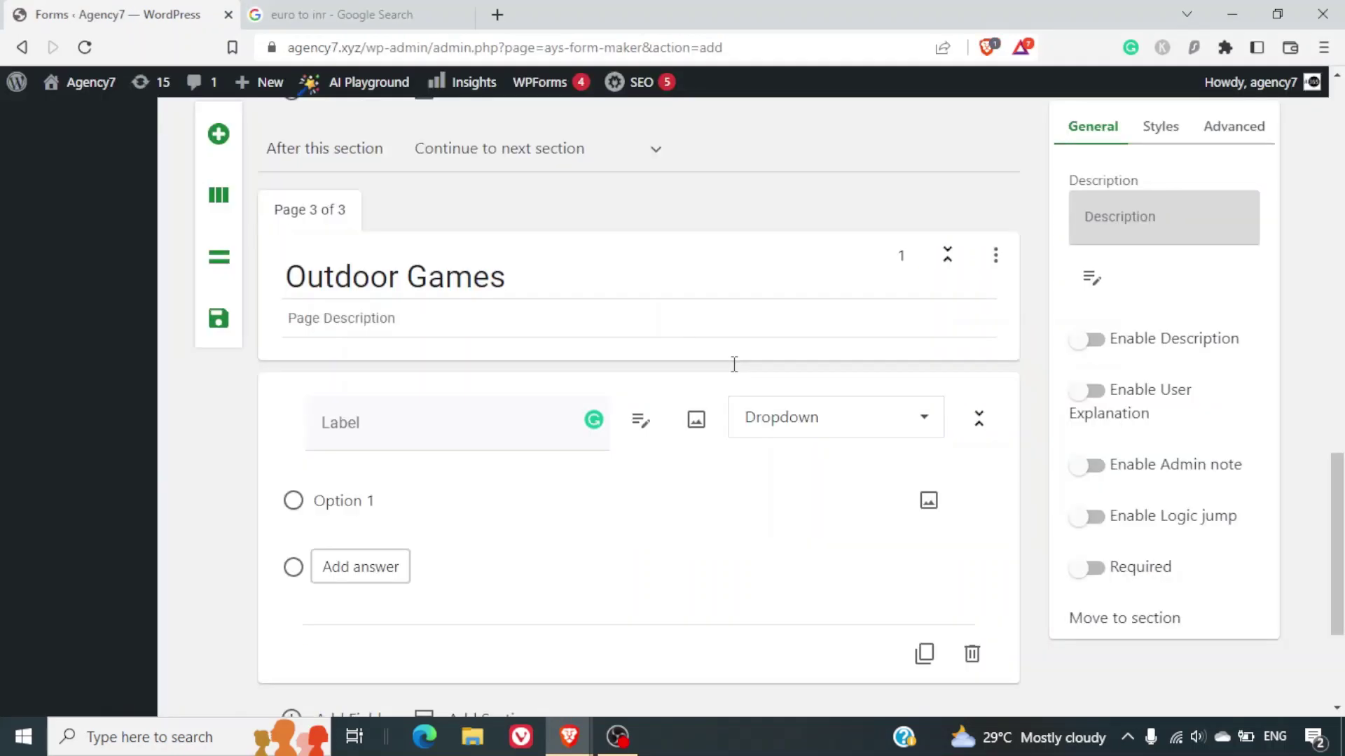
pyautogui.hotkey('ctrl', 'v')
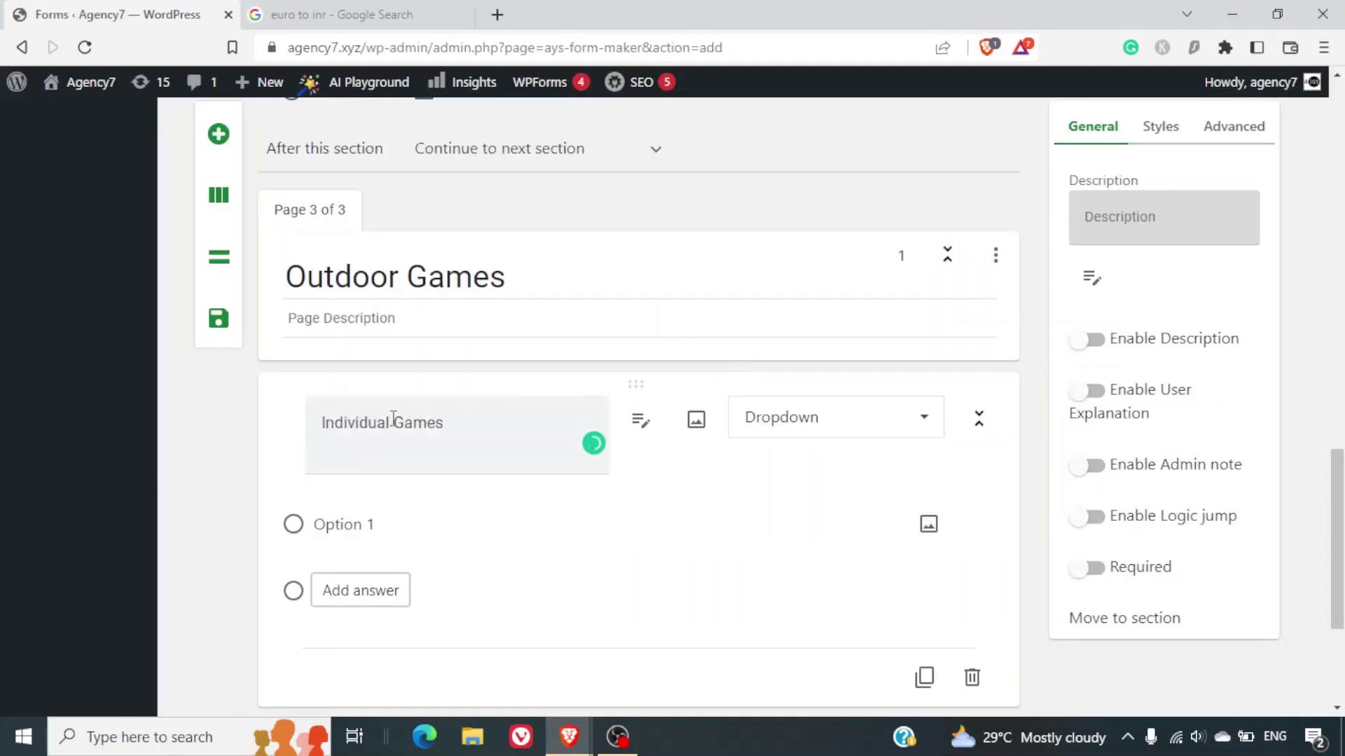
pyautogui.press('BackSpace')
pyautogui.tripleClick(393, 420)
pyautogui.hotkey('ctrl', 'c')
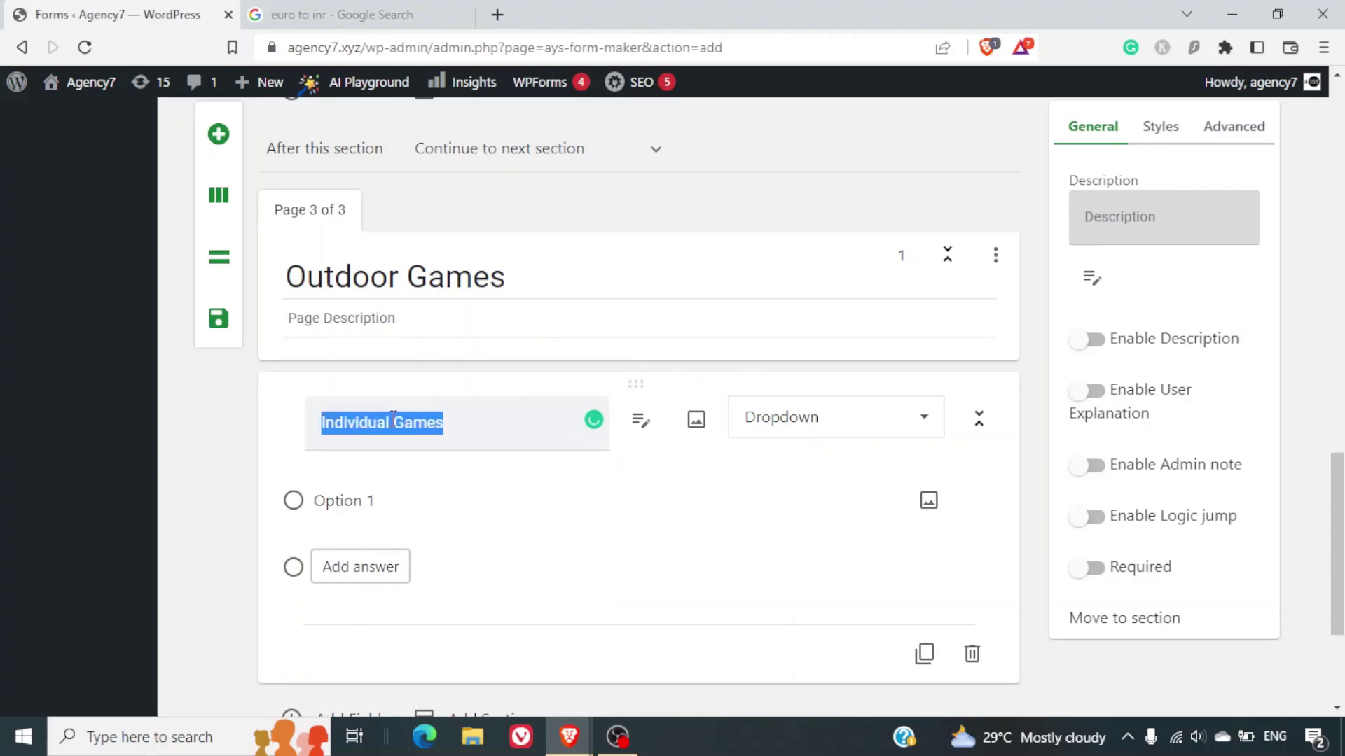
pyautogui.write('Which ')
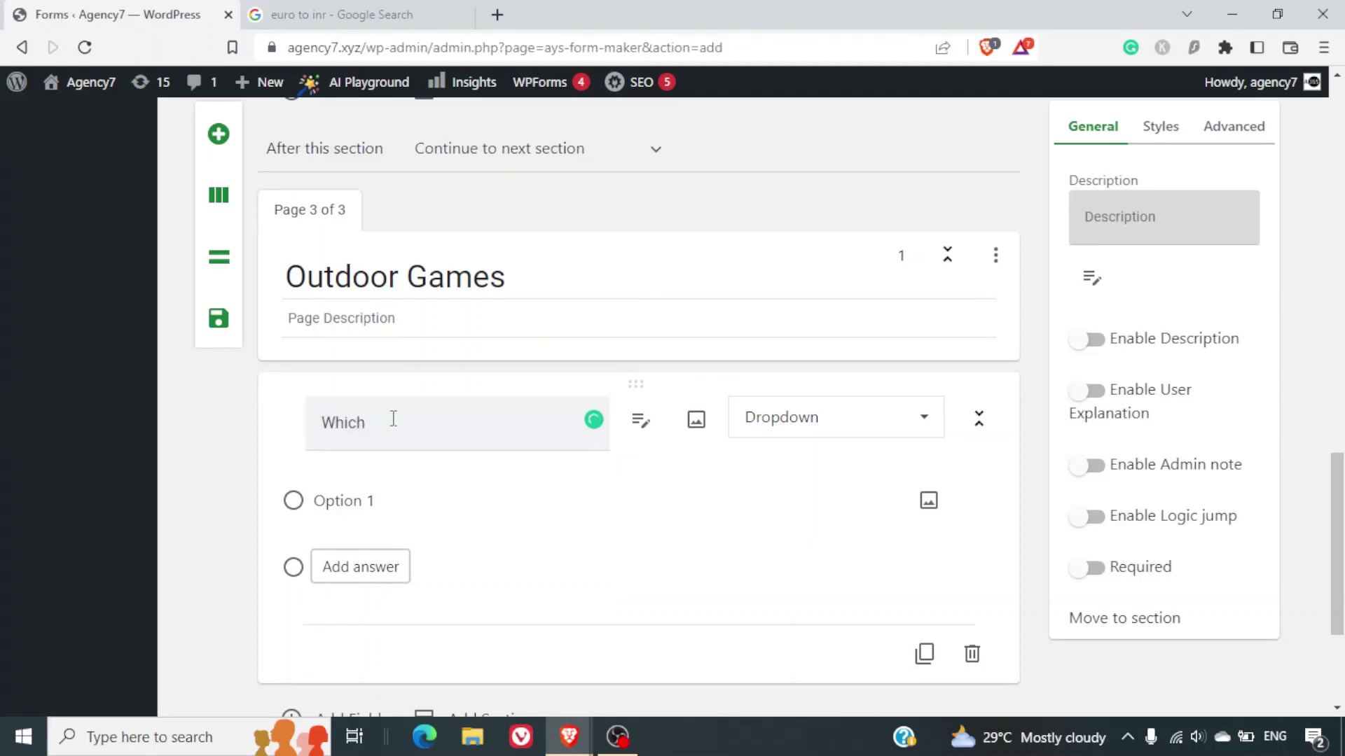
pyautogui.write('type of Outdot')
pyautogui.write('r Games your like?')
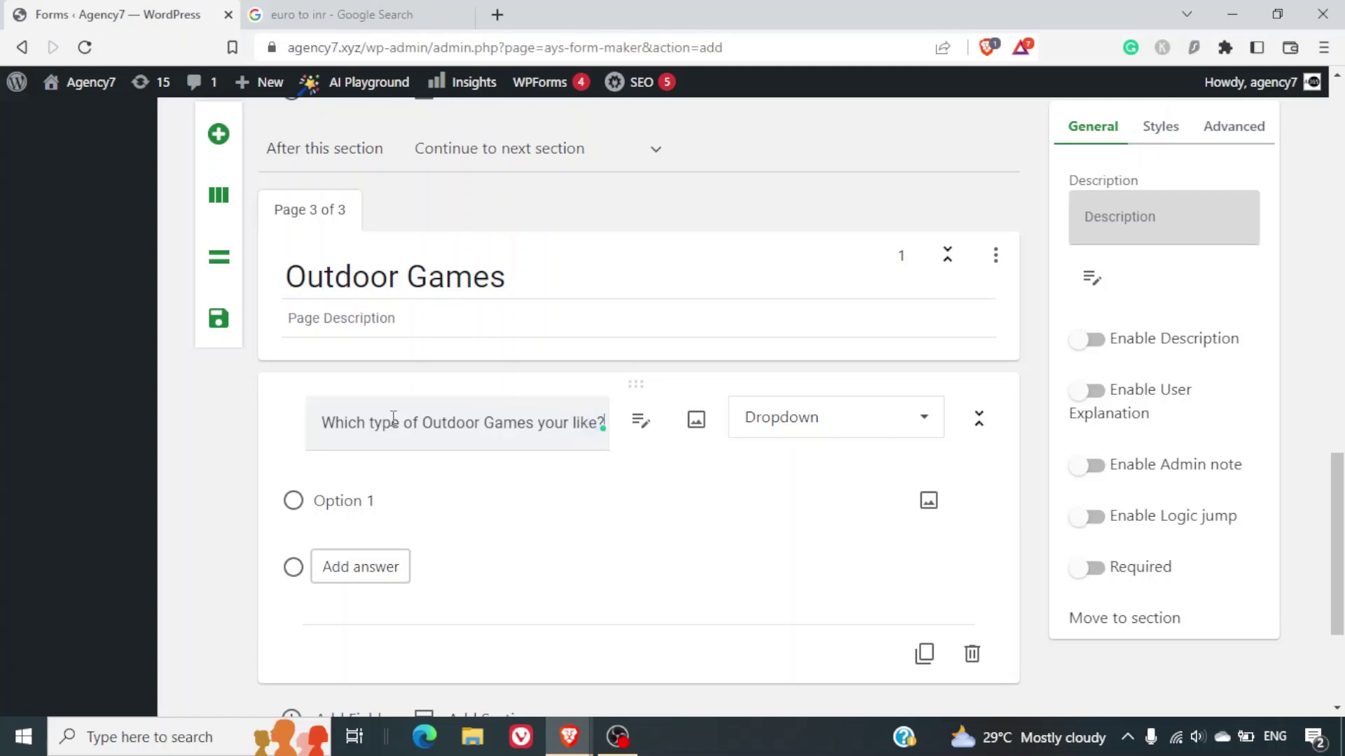
# Replace the outdoor field's first answer with the copied text "Individual Games".
pyautogui.click(349, 502)
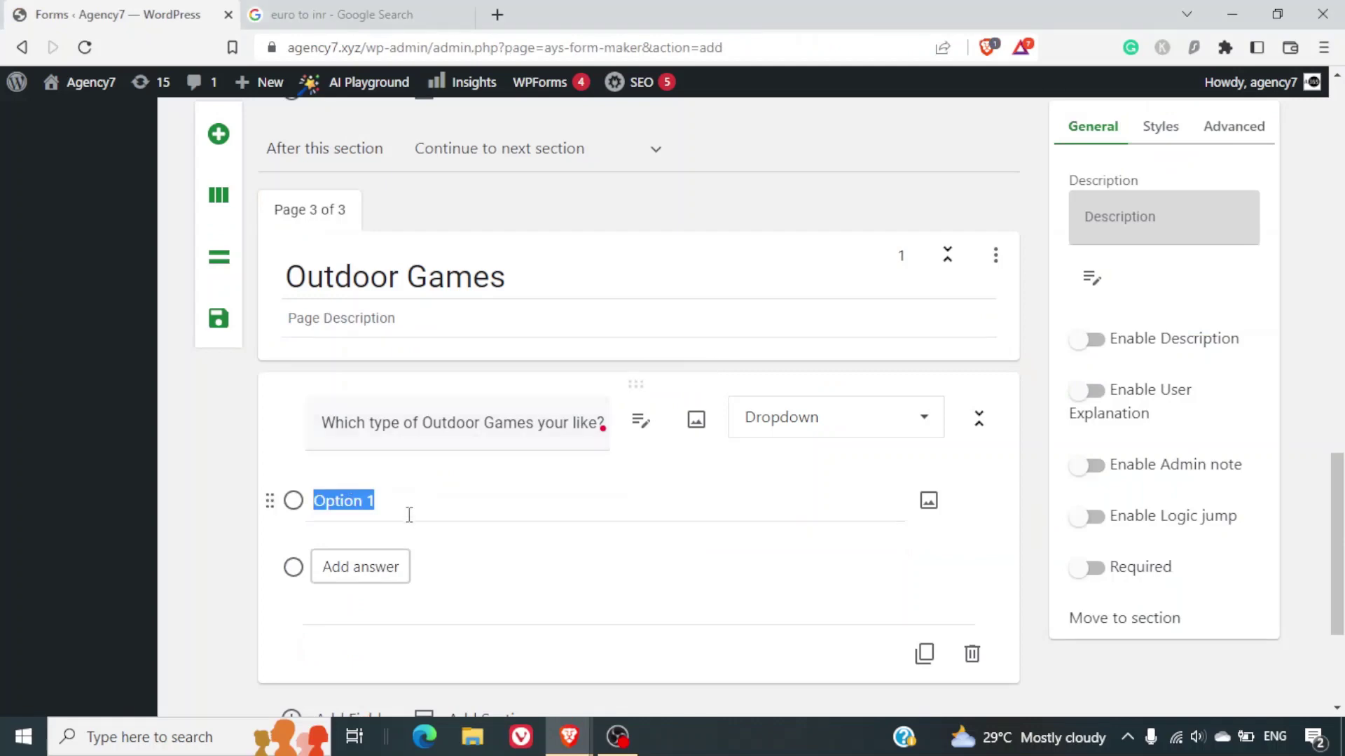
pyautogui.tripleClick(409, 512)
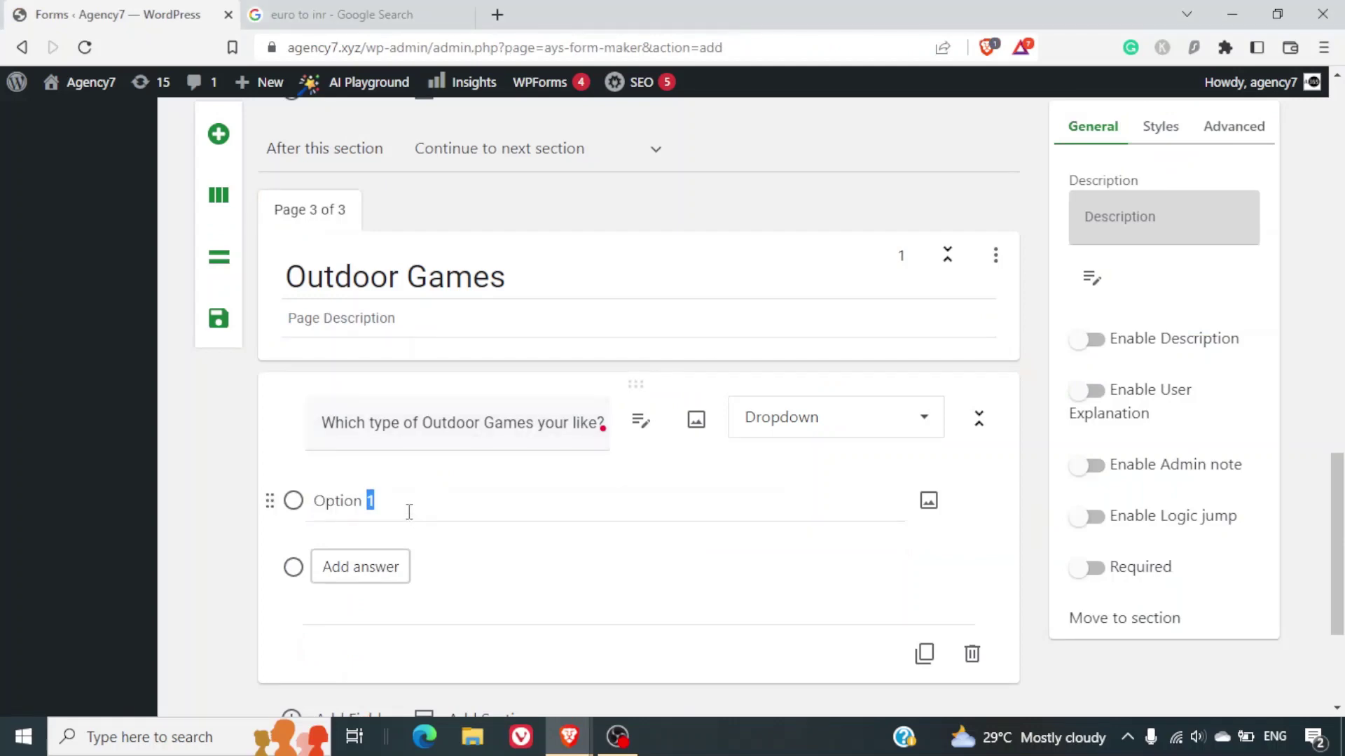
pyautogui.hotkey('ctrl', 'v')
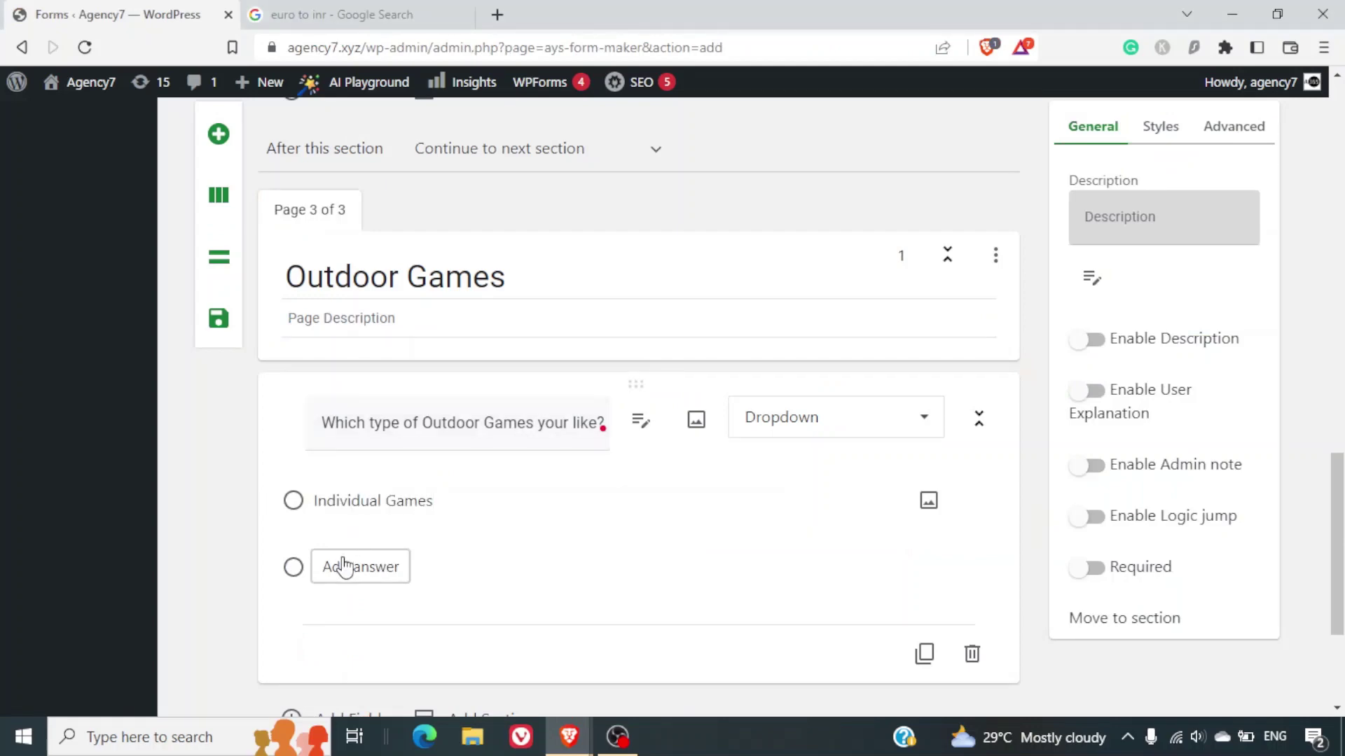
# Add a second outdoor answer and fill it with "Team Games" copied from the Google Slides diagram.
pyautogui.click(345, 564)
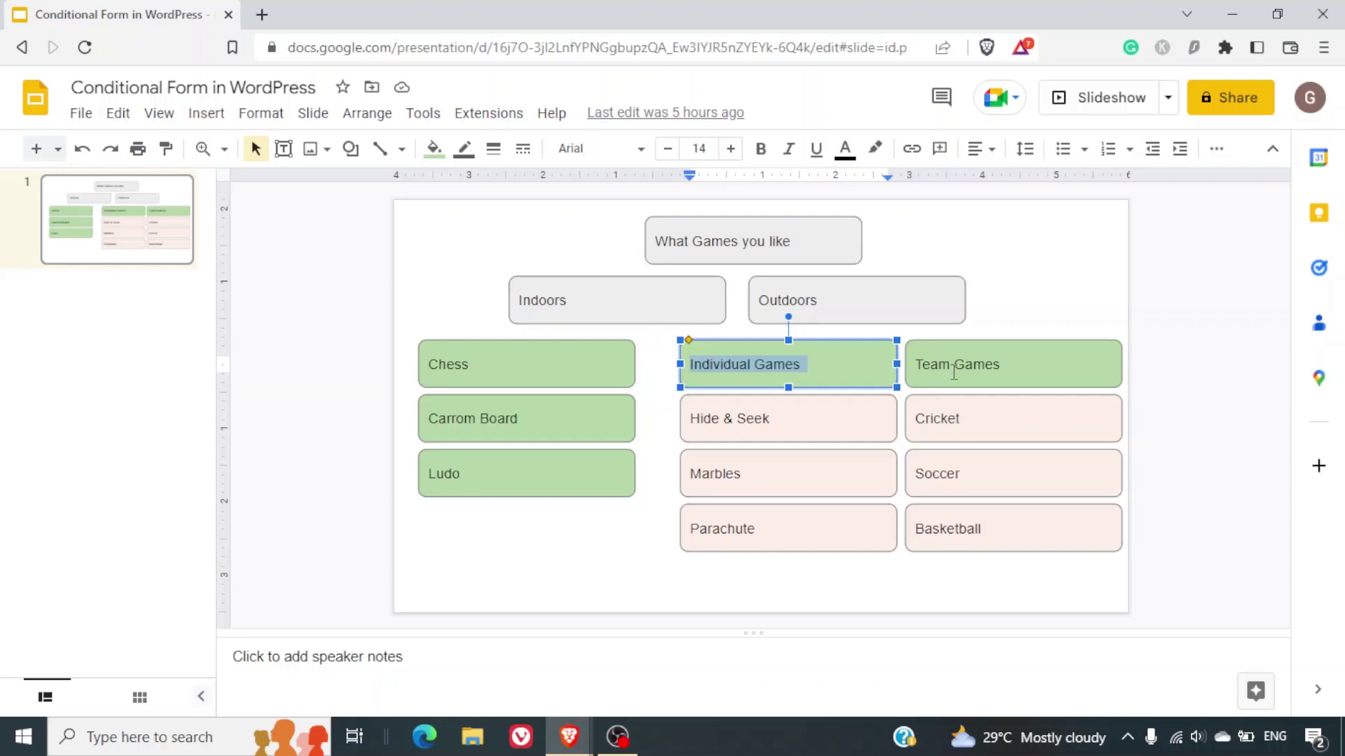
pyautogui.tripleClick(954, 369)
pyautogui.hotkey('ctrl', 'c')
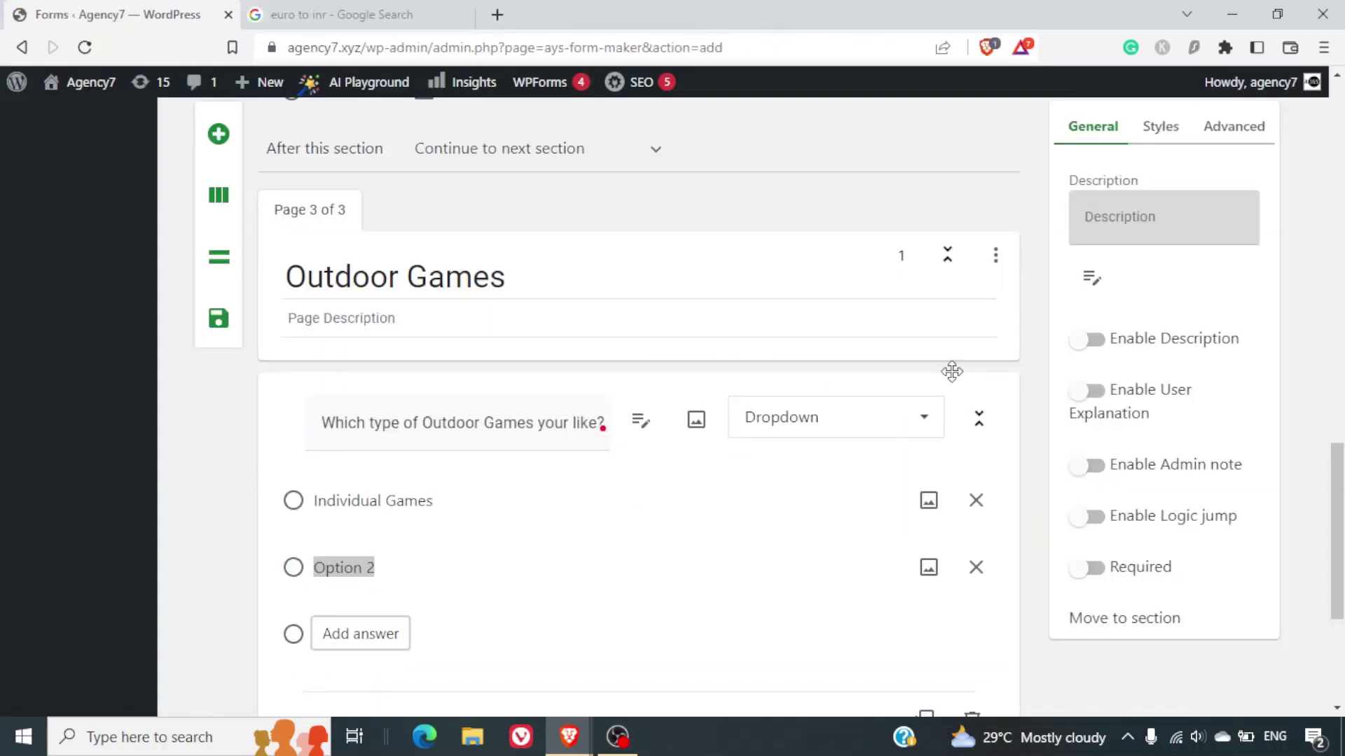
pyautogui.tripleClick(413, 556)
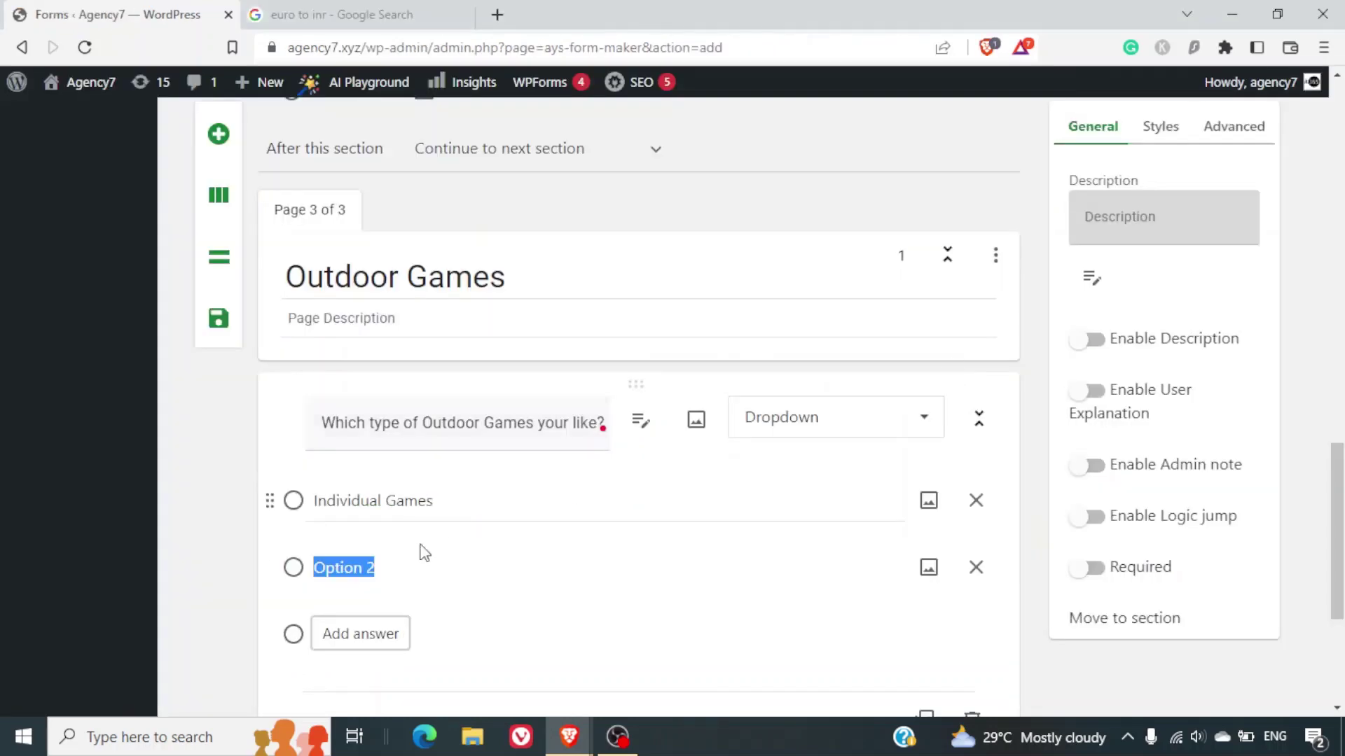
pyautogui.hotkey('ctrl', 'v')
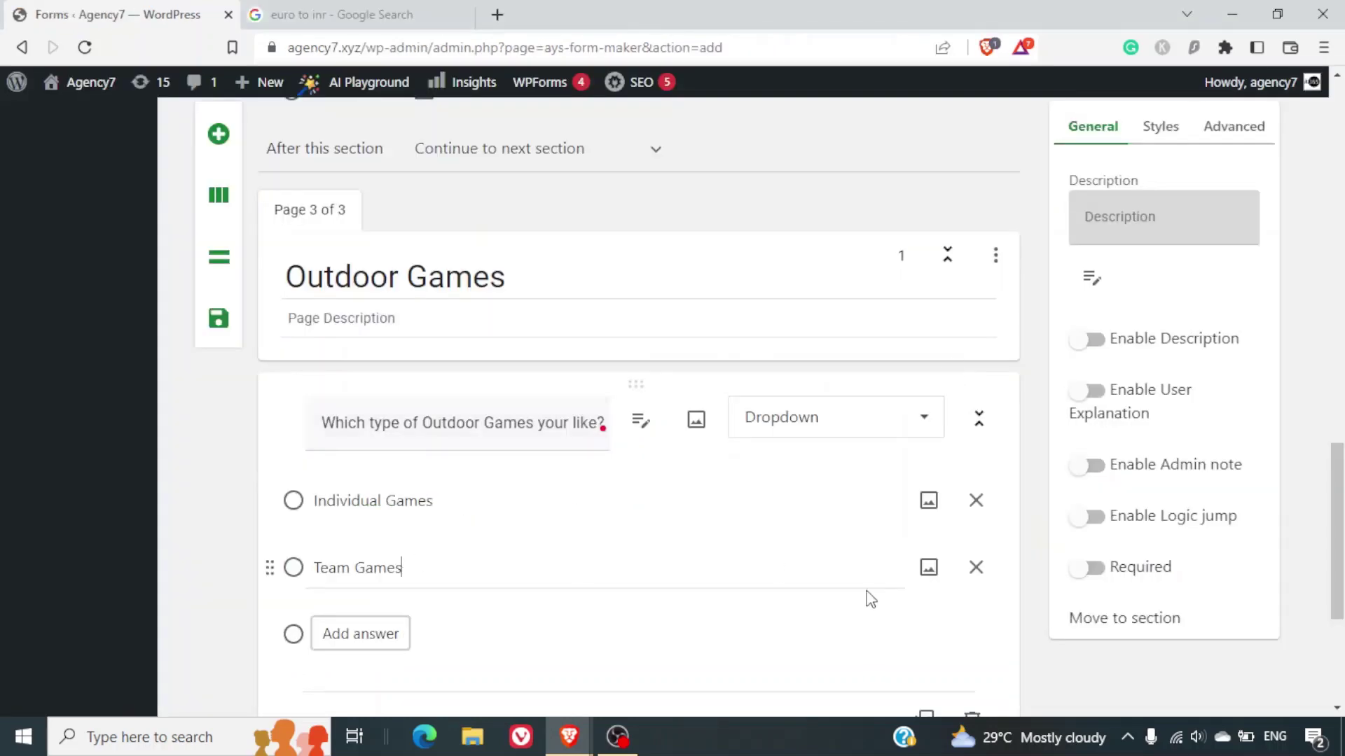
# Enable the logic jump for the outdoor dropdown field and check the jump targets offered for Individual Games.
pyautogui.click(1089, 518)
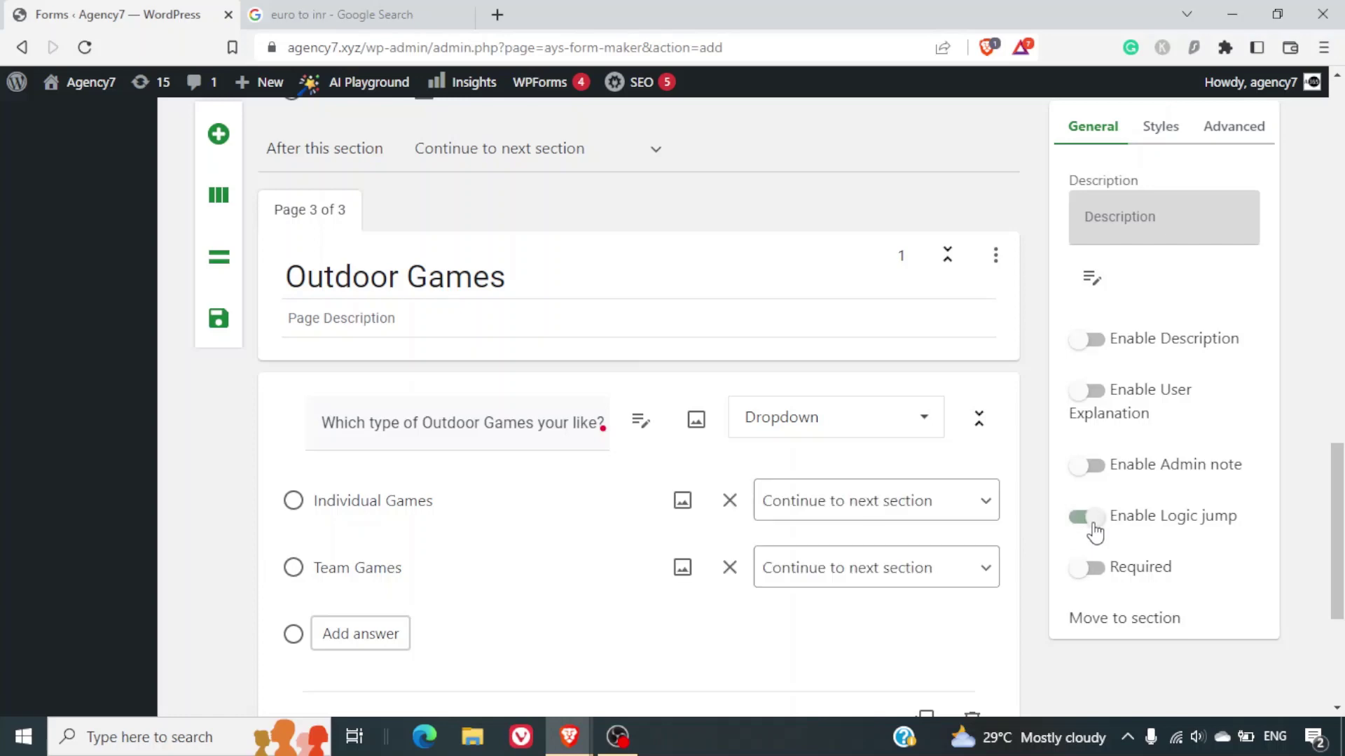
pyautogui.click(934, 510)
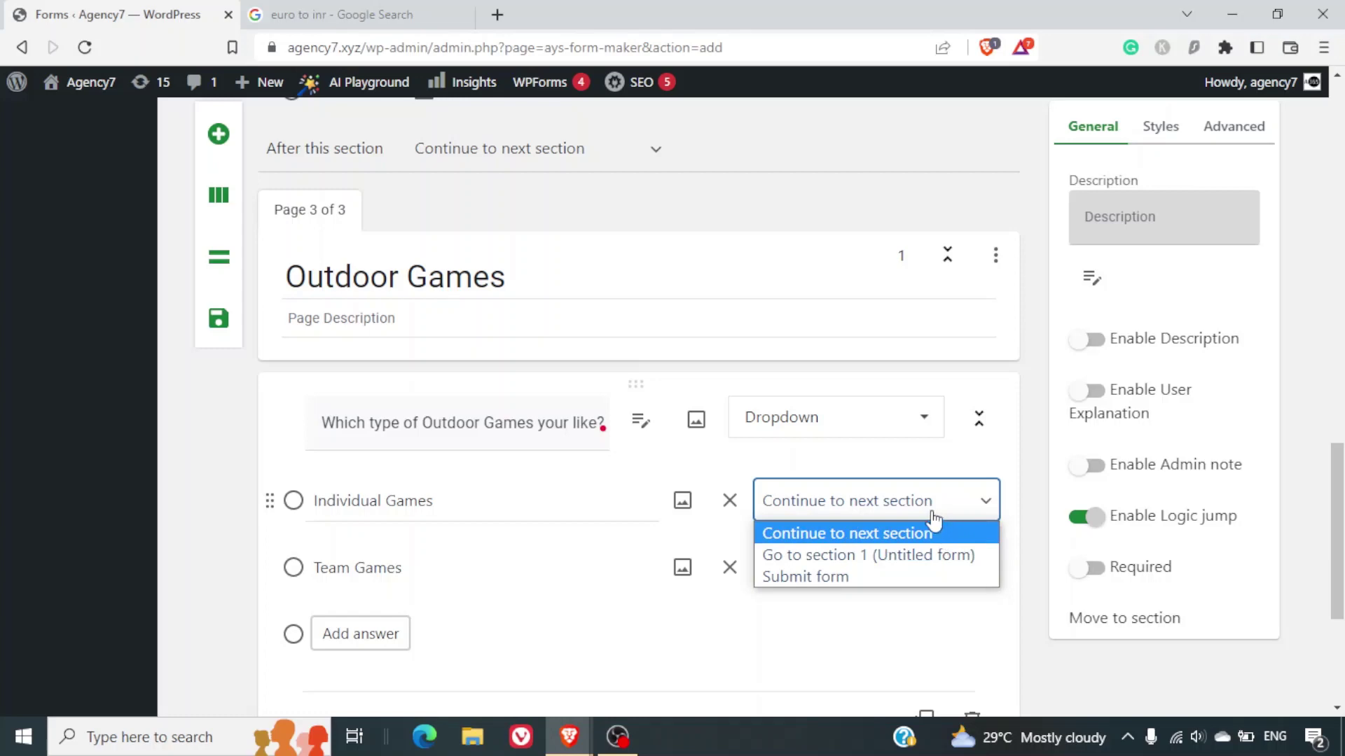
pyautogui.click(933, 518)
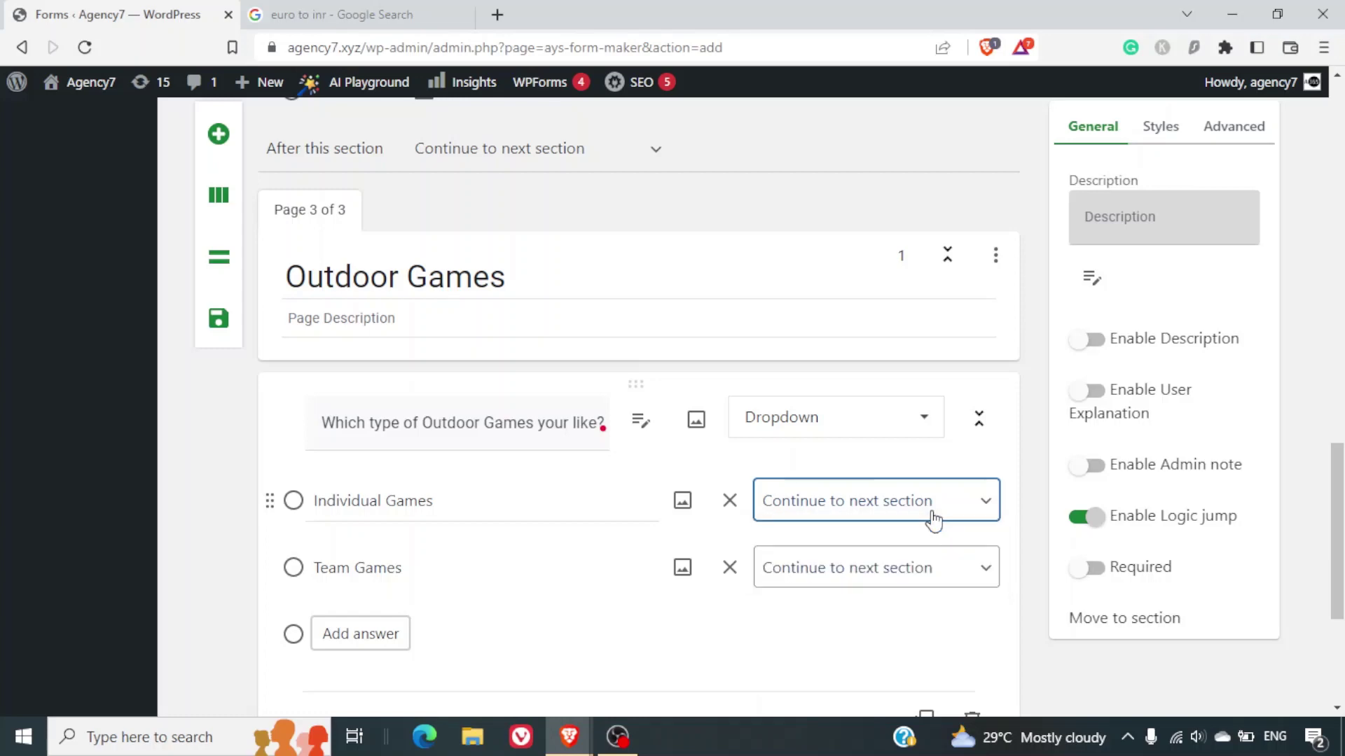
# Add a section after Outdoor Games and title it "Individual Games" with the text copied from the Google Slides diagram.
pyautogui.scroll(-4, 932, 518)
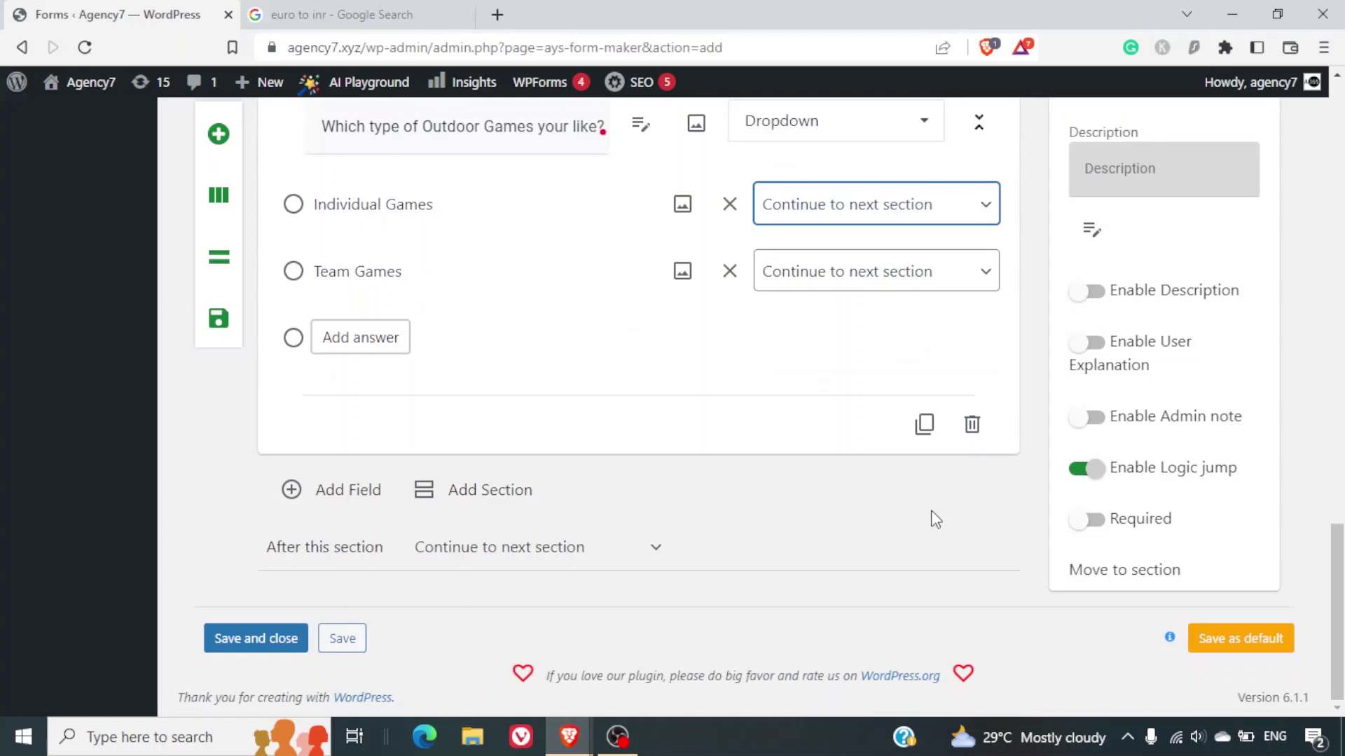
pyautogui.click(516, 504)
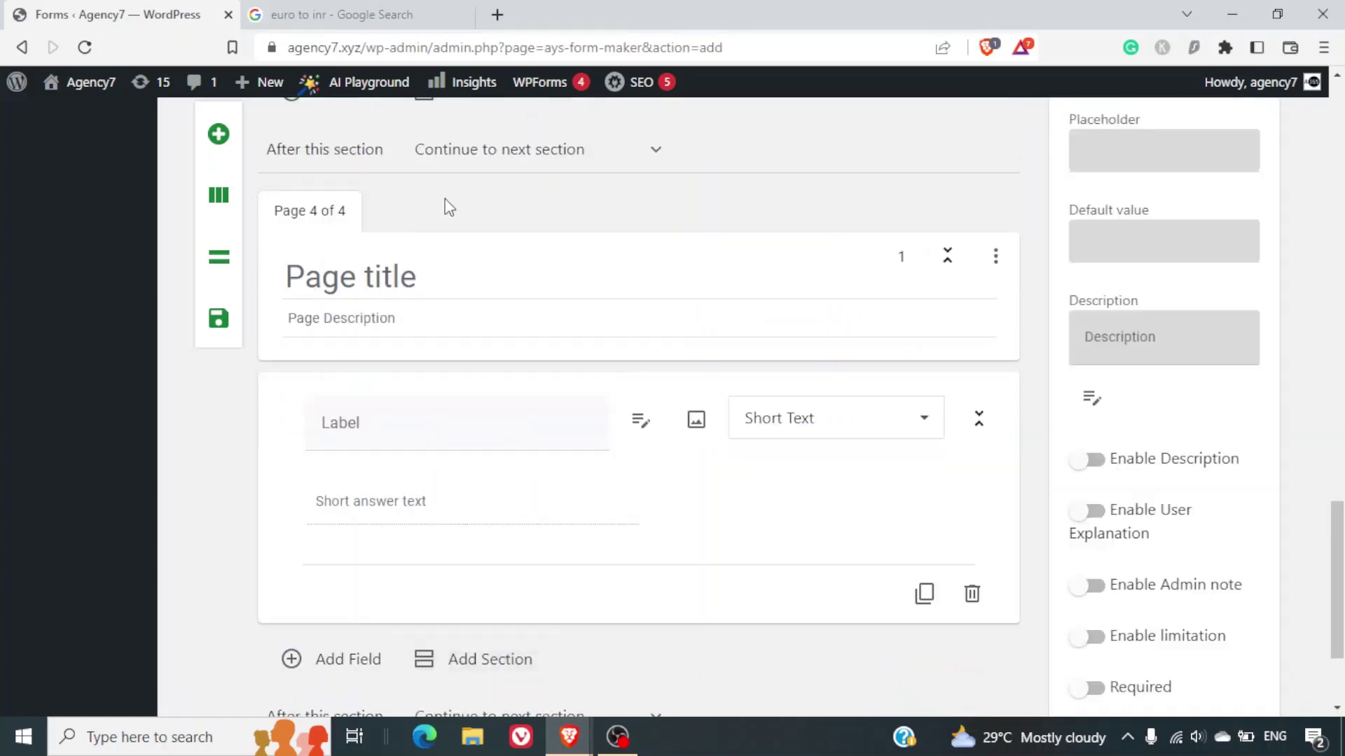
pyautogui.click(404, 280)
pyautogui.write('Indivi')
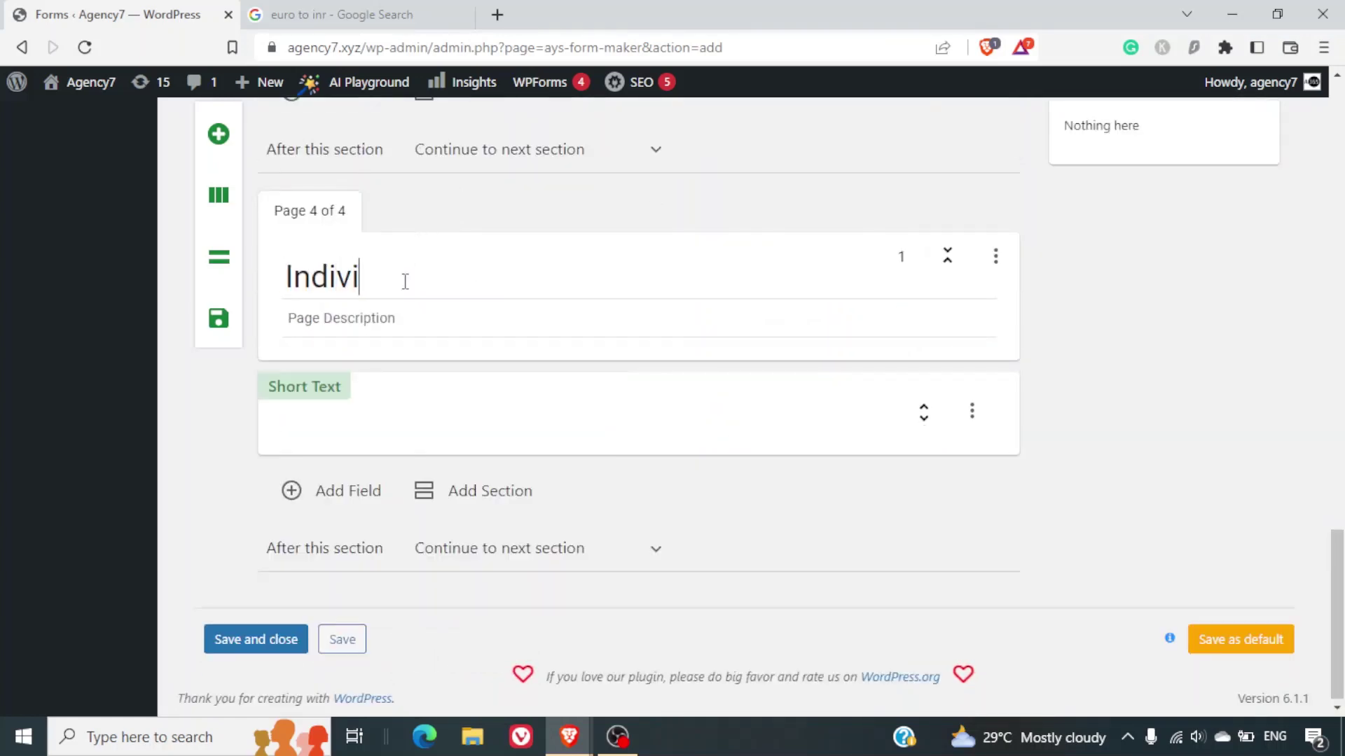
pyautogui.write('dual')
pyautogui.hotkey('alt', 'Tab')
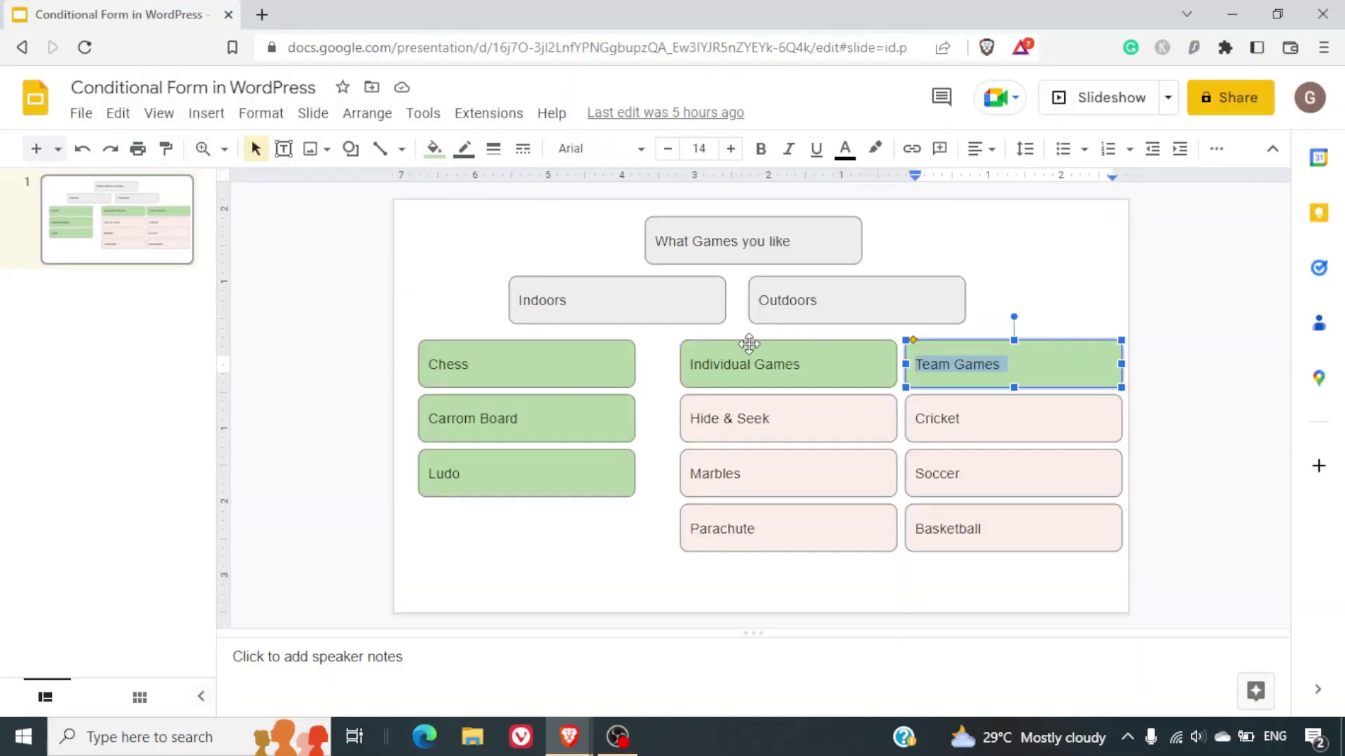
pyautogui.tripleClick(751, 355)
pyautogui.hotkey('ctrl', 'c')
pyautogui.hotkey('alt', 'Tab')
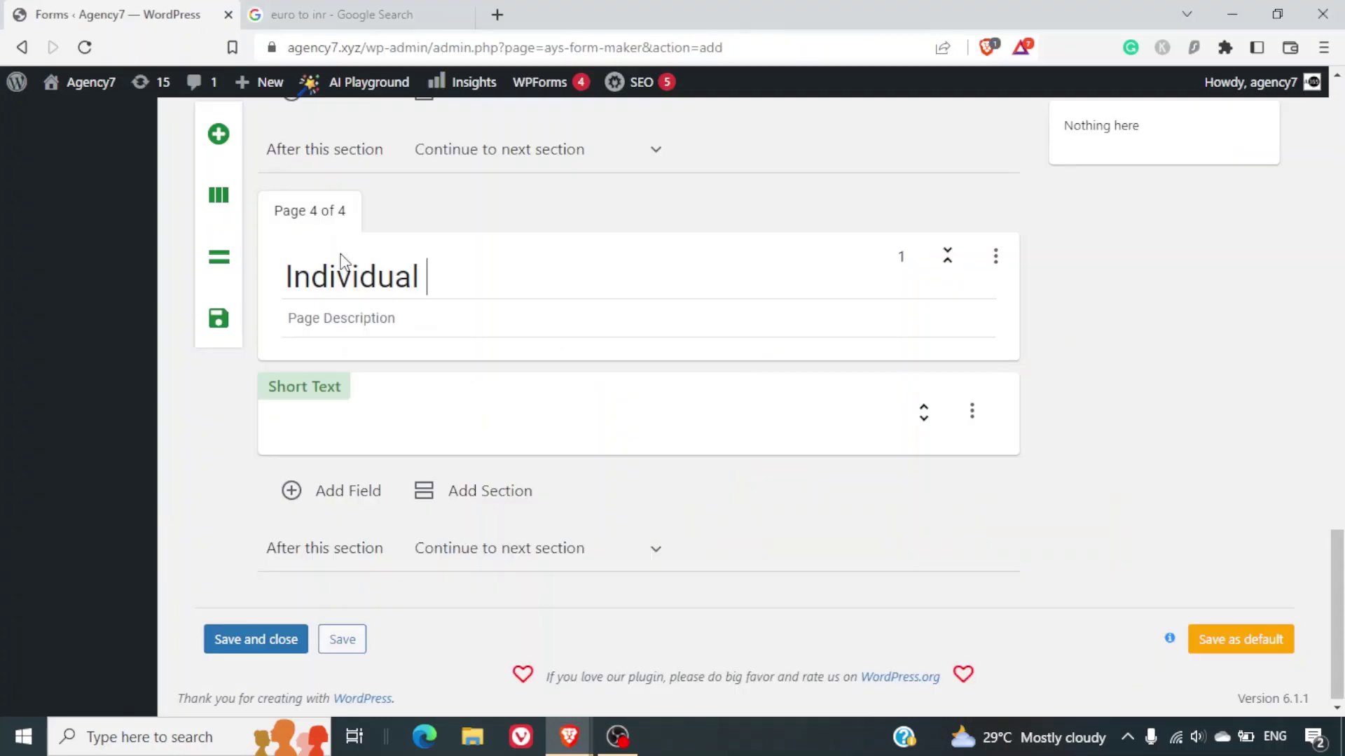
pyautogui.hotkey('ctrl', 'a')
pyautogui.hotkey('ctrl', 'v')
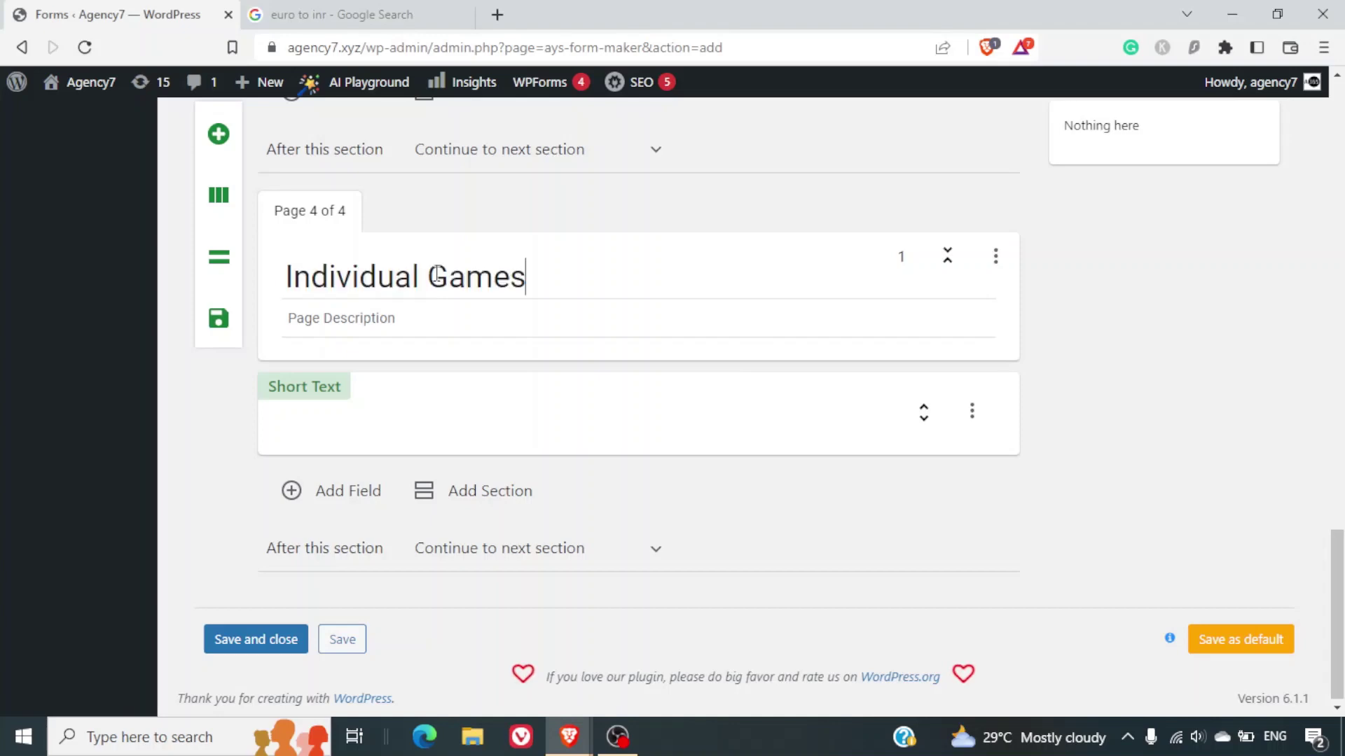
# Change the Individual Games section's field from short text to the Dropdown type.
pyautogui.click(420, 423)
pyautogui.click(830, 425)
pyautogui.press('d')
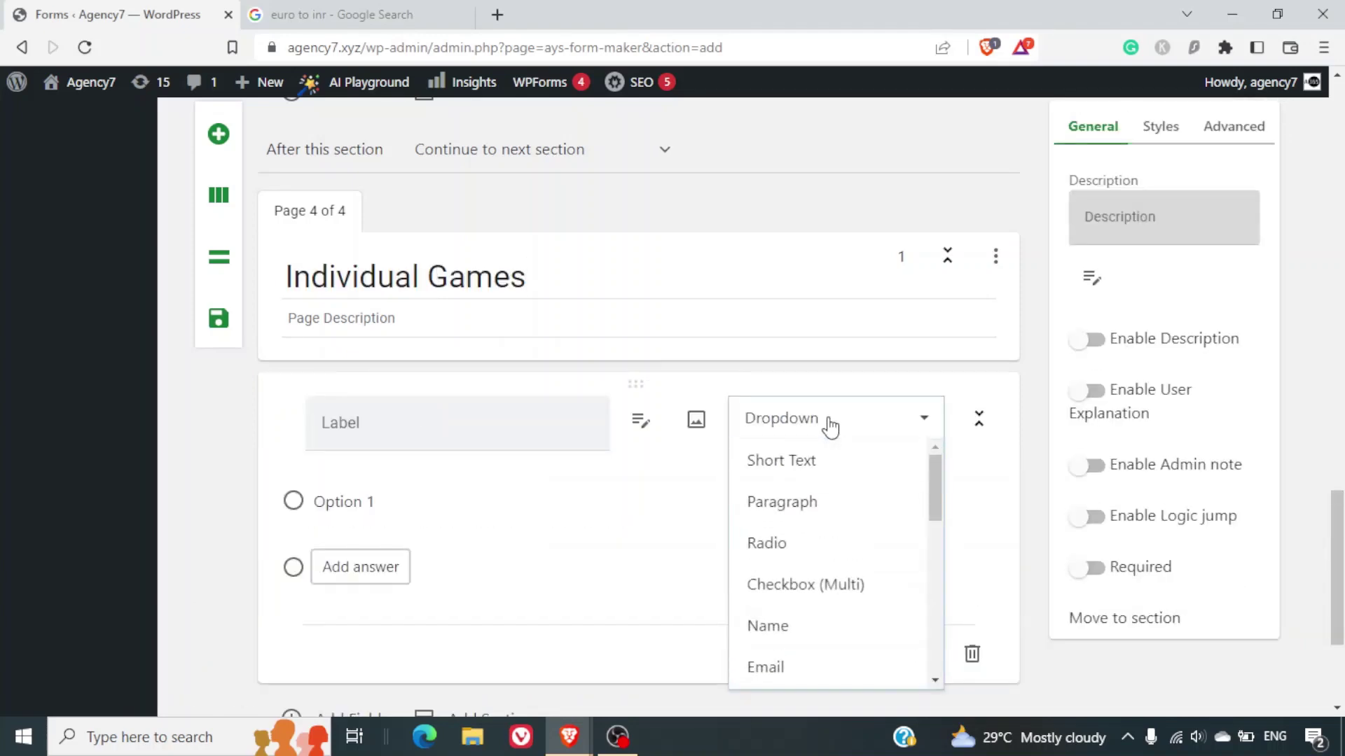
pyautogui.press('Return')
# Label the Individual Games dropdown field "Which individual outdoor games you like".
pyautogui.click(447, 439)
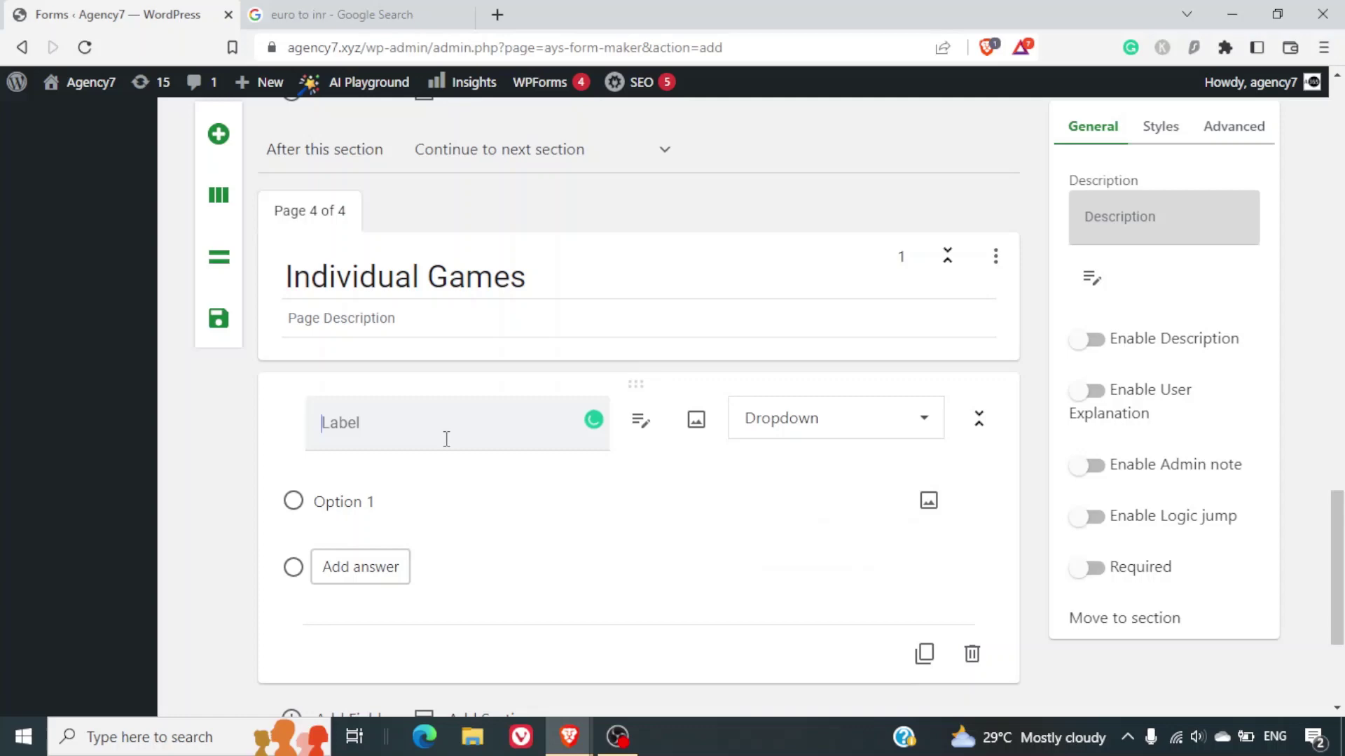
pyautogui.write('Which individual game s')
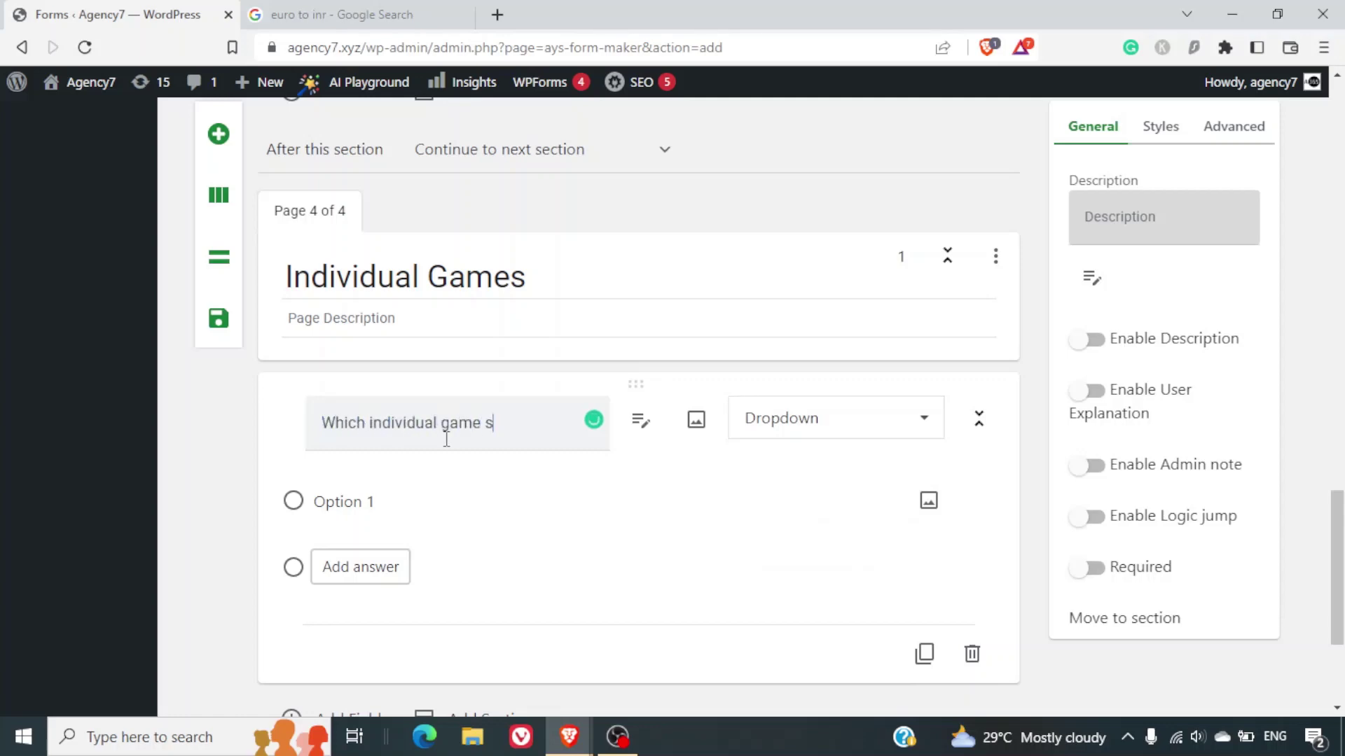
pyautogui.write('e')
pyautogui.press('BackSpace')
pyautogui.press('BackSpace')
pyautogui.press('BackSpace')
pyautogui.press('BackSpace')
pyautogui.write('outdoor games you like')
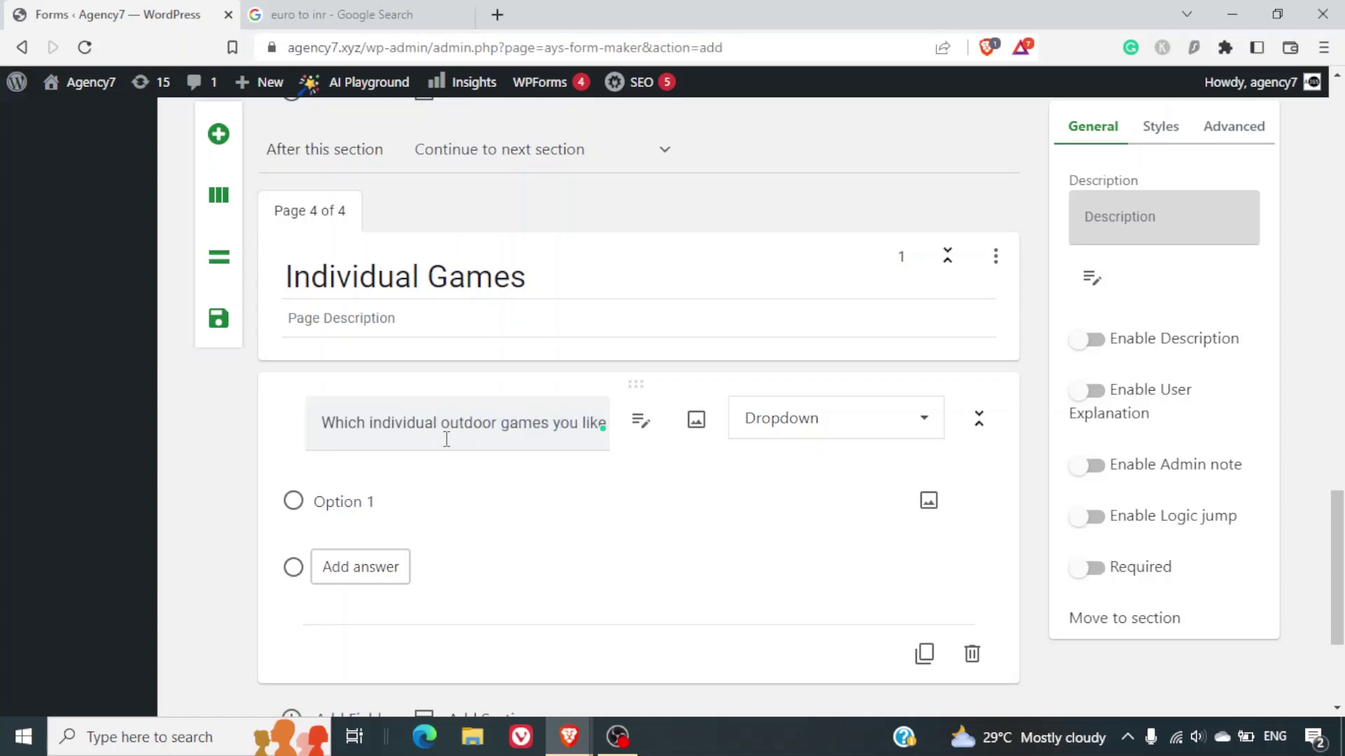
# Replace the individual games field's first answer with "Hide & Seek" copied from the Google Slides diagram.
pyautogui.click(402, 501)
pyautogui.hotkey('alt', 'Tab')
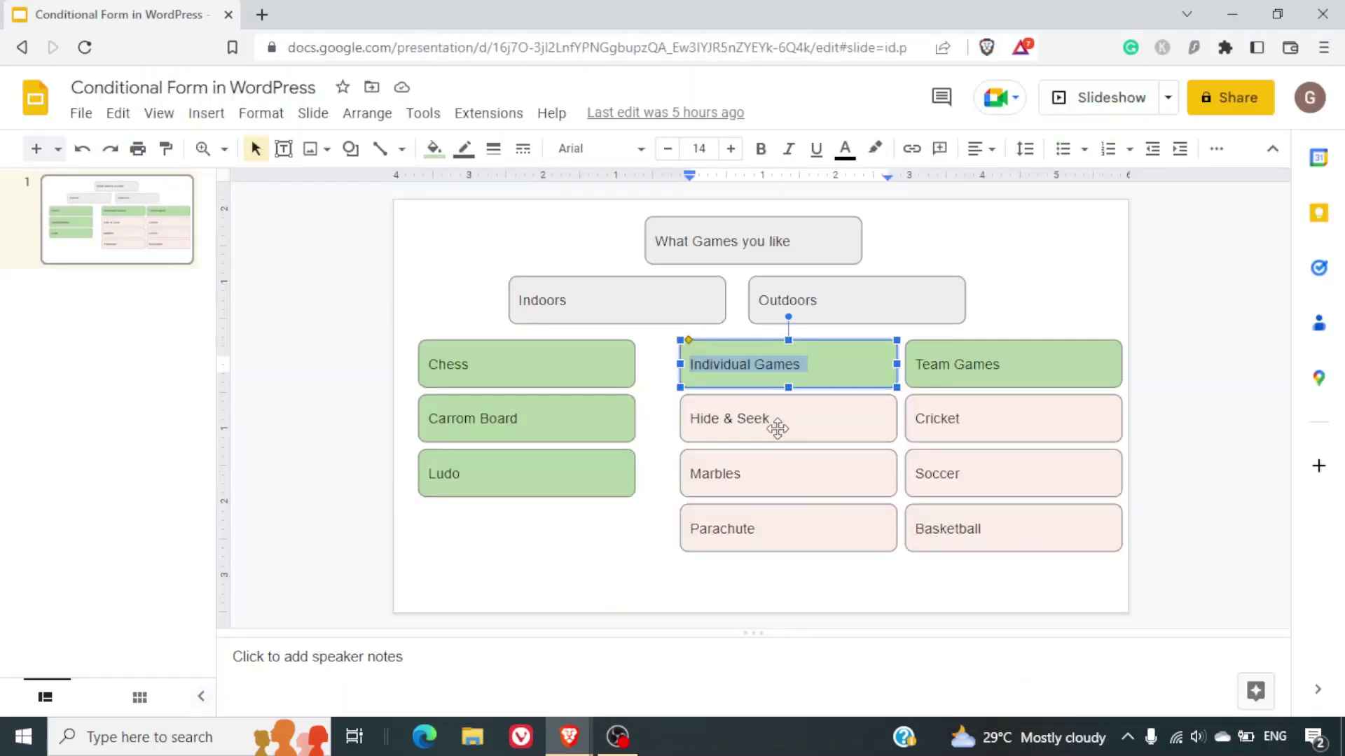
pyautogui.tripleClick(741, 423)
pyautogui.hotkey('alt', 'Tab')
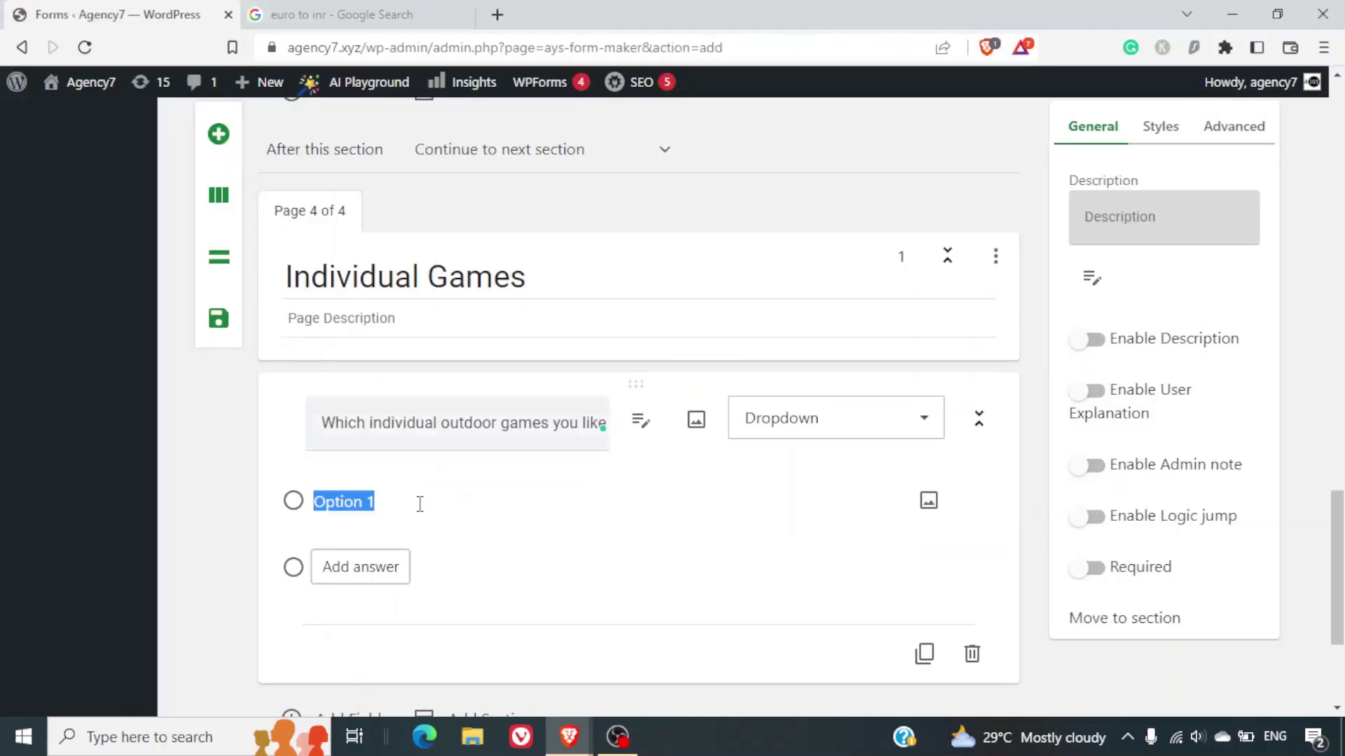
pyautogui.hotkey('ctrl', 'v')
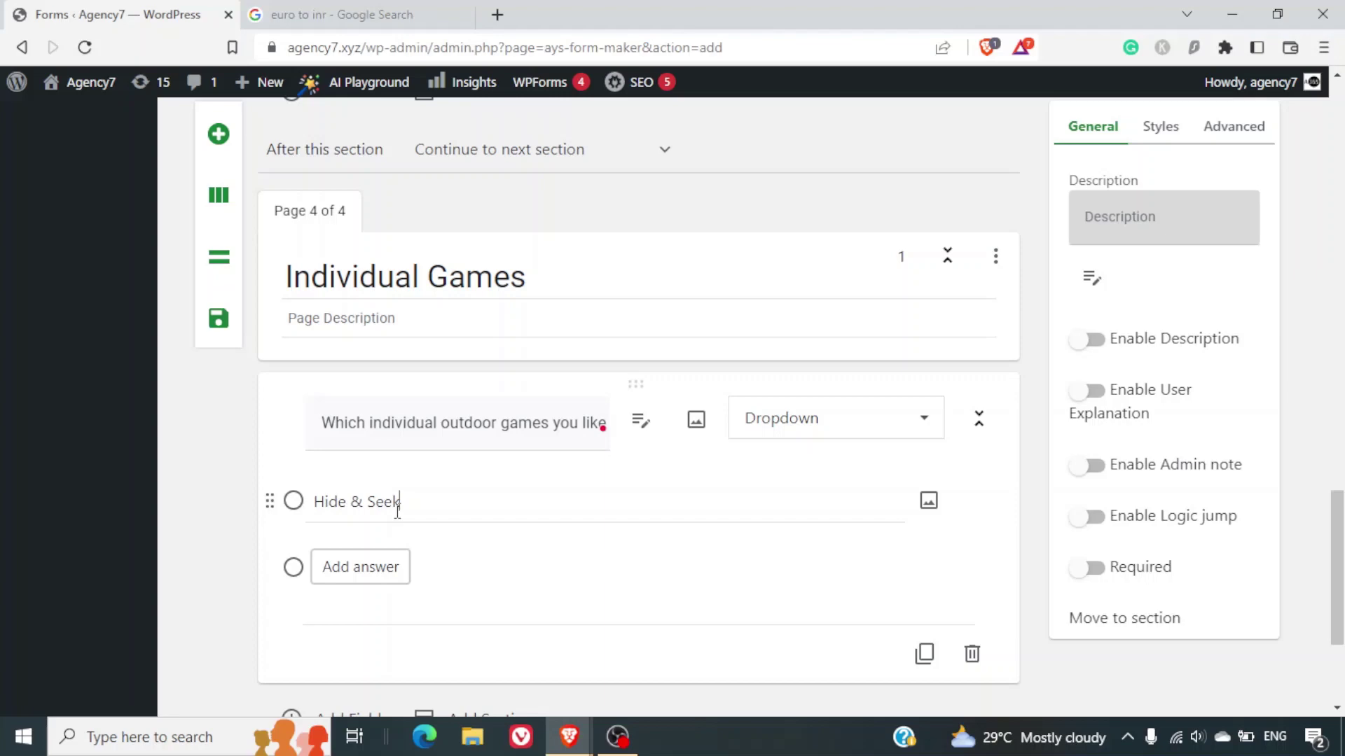
# Add a second individual games answer and fill it with "Marbles" copied from the Google Slides diagram.
pyautogui.hotkey('alt', 'Tab')
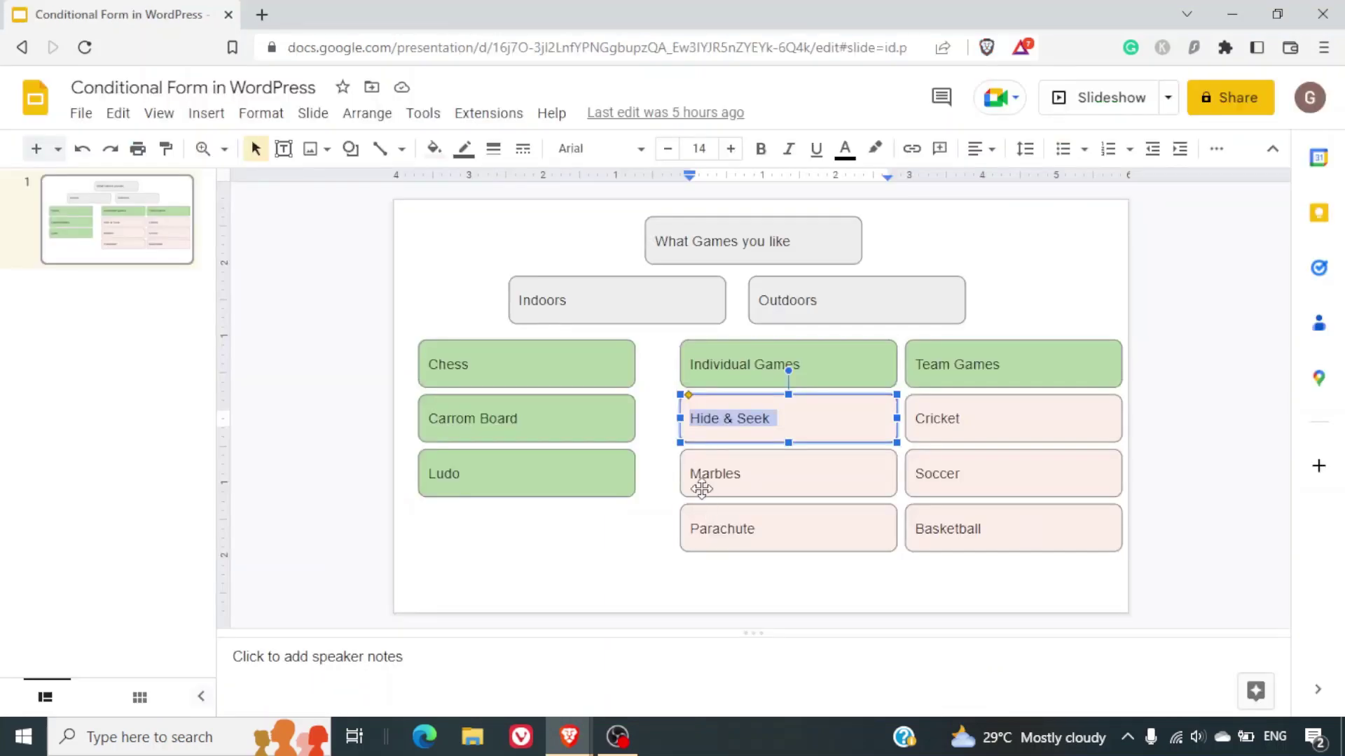
pyautogui.doubleClick(722, 476)
pyautogui.hotkey('ctrl', 'c')
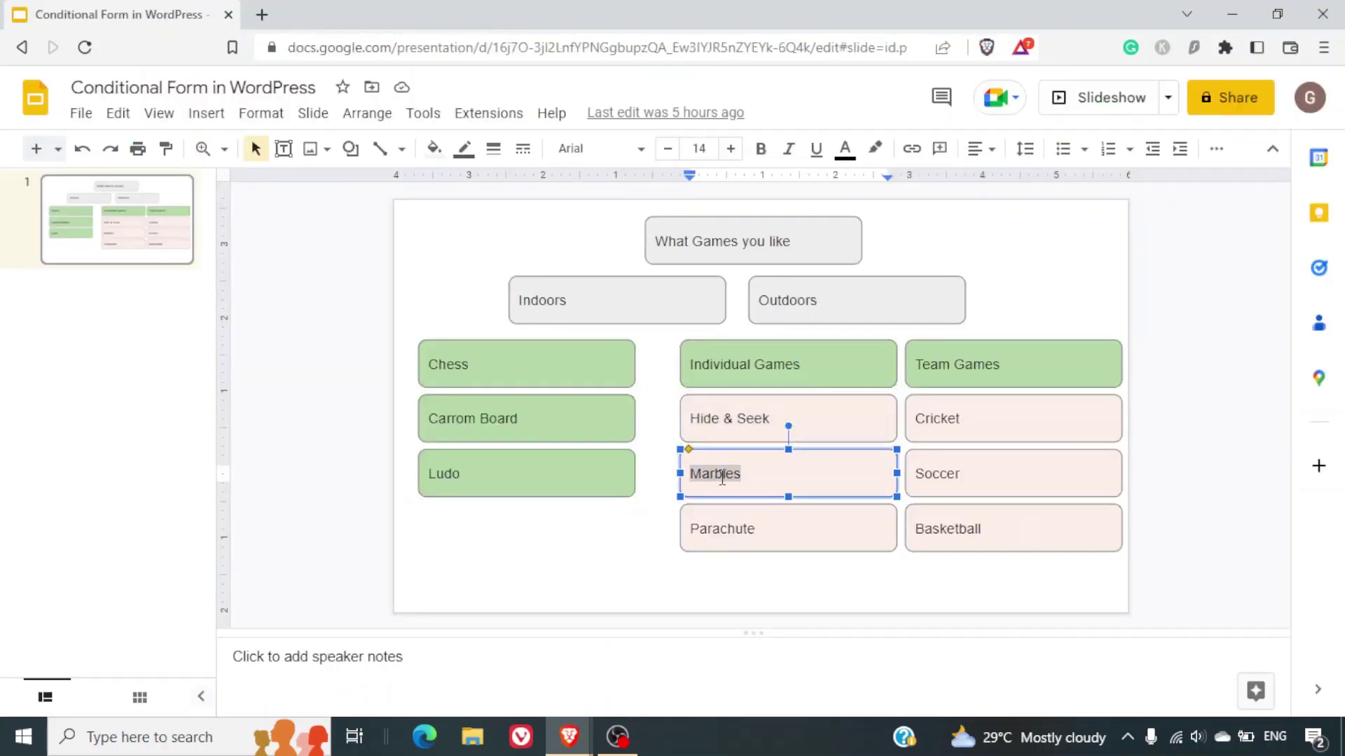
pyautogui.hotkey('alt', 'Tab')
pyautogui.hotkey('ctrl', 'v')
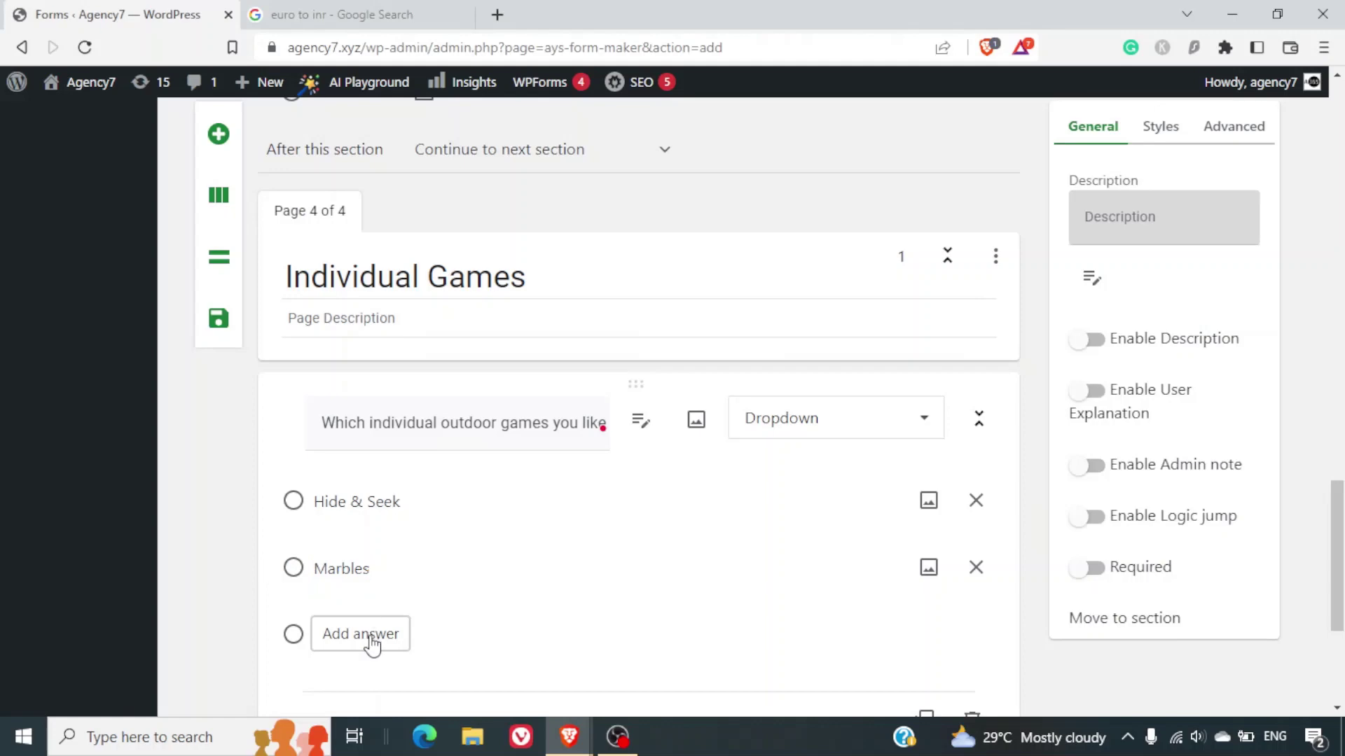
# Add a third individual games answer and fill it with "Parachute" copied from the Google Slides diagram.
pyautogui.click(372, 639)
pyautogui.hotkey('alt', 'Tab')
pyautogui.doubleClick(746, 535)
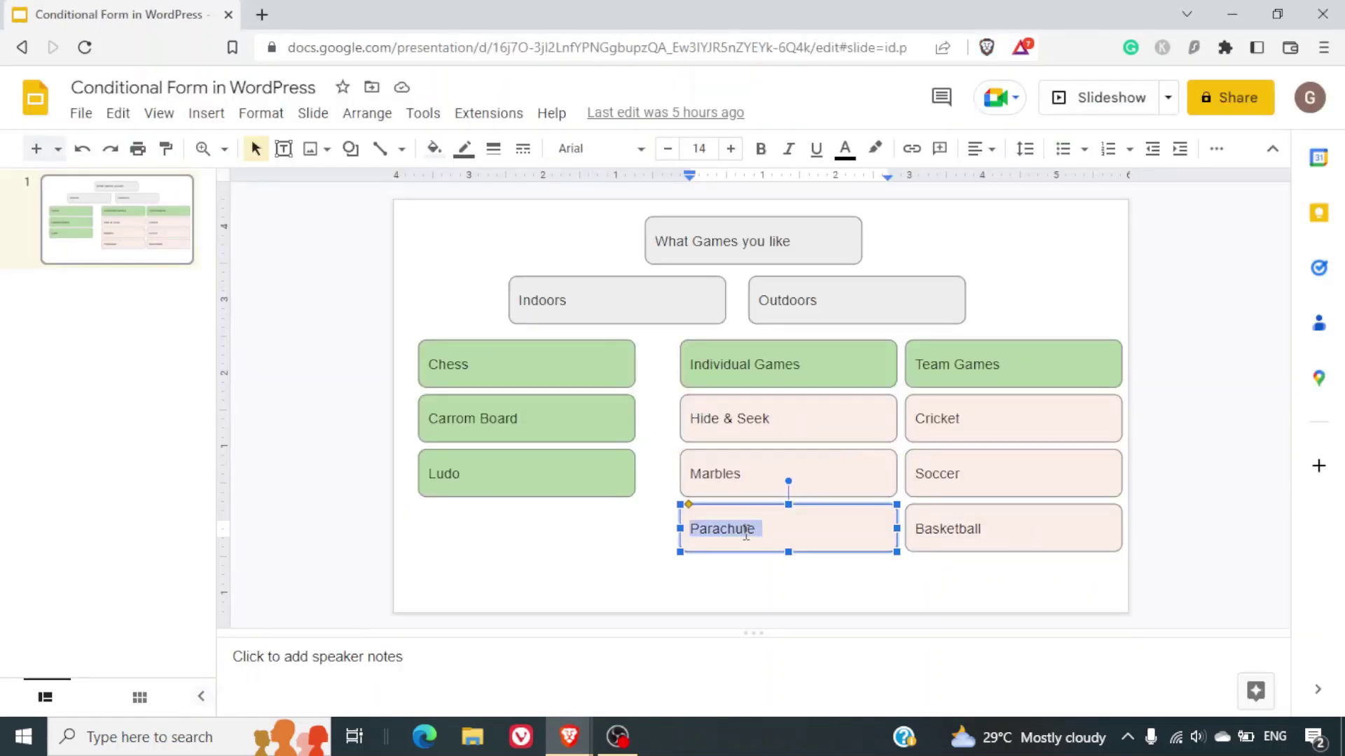
pyautogui.hotkey('ctrl', 'c')
pyautogui.hotkey('alt', 'Tab')
pyautogui.hotkey('ctrl', 'v')
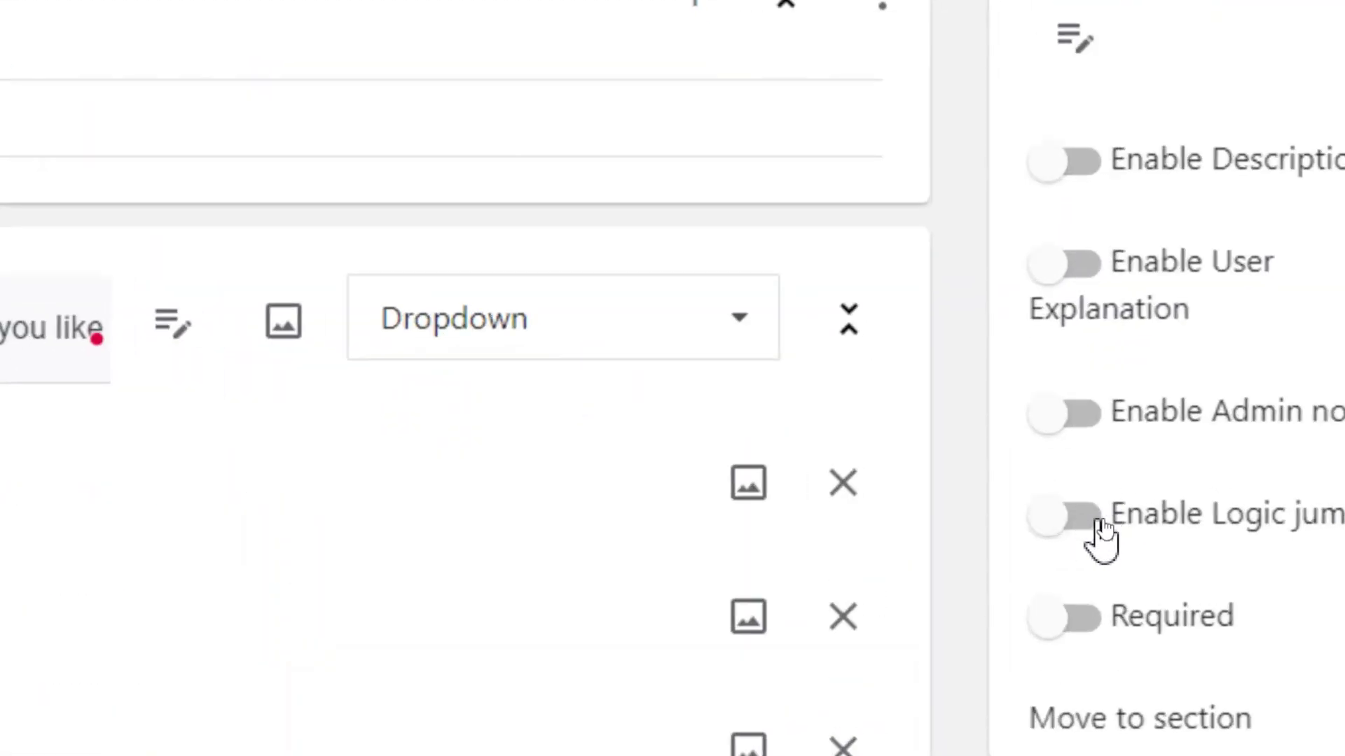
# Enable the logic jump for the individual games field and set Hide & Seek, Marbles and Parachute to "Submit form".
pyautogui.click(1101, 540)
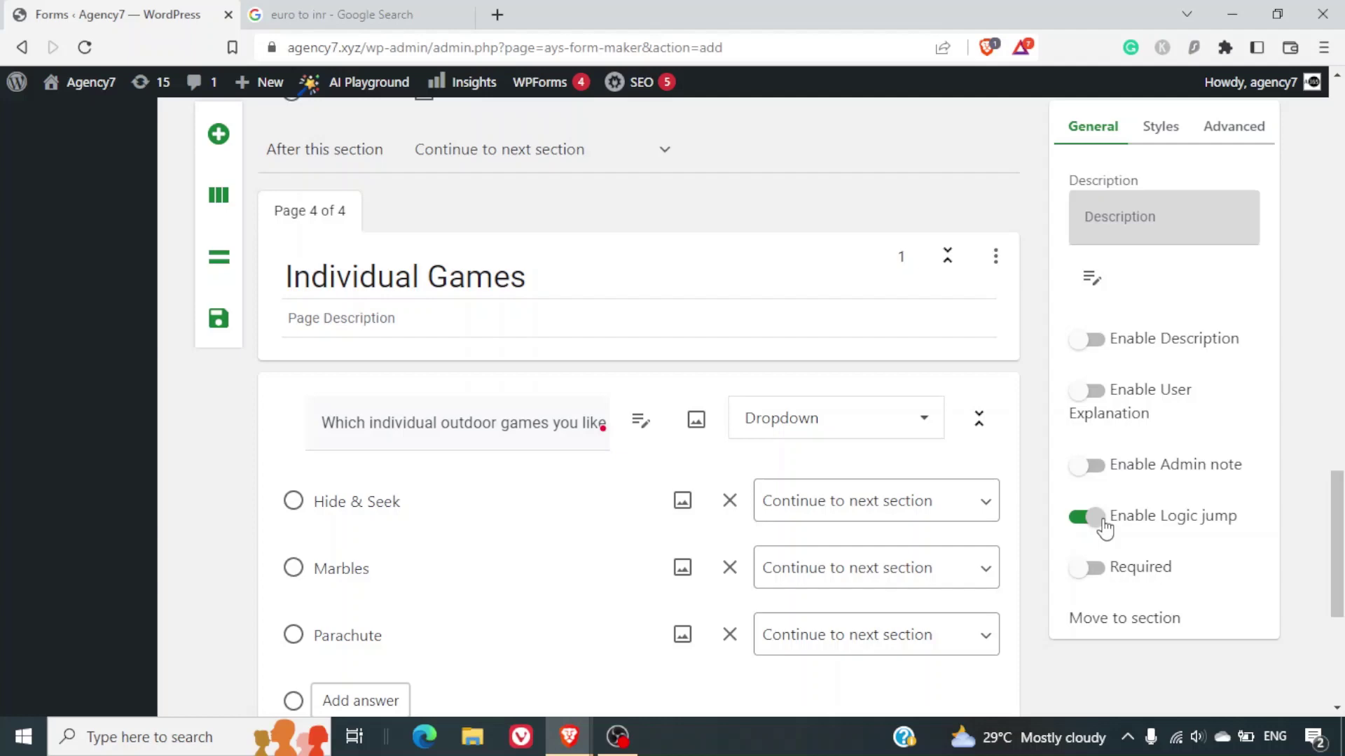
pyautogui.click(801, 504)
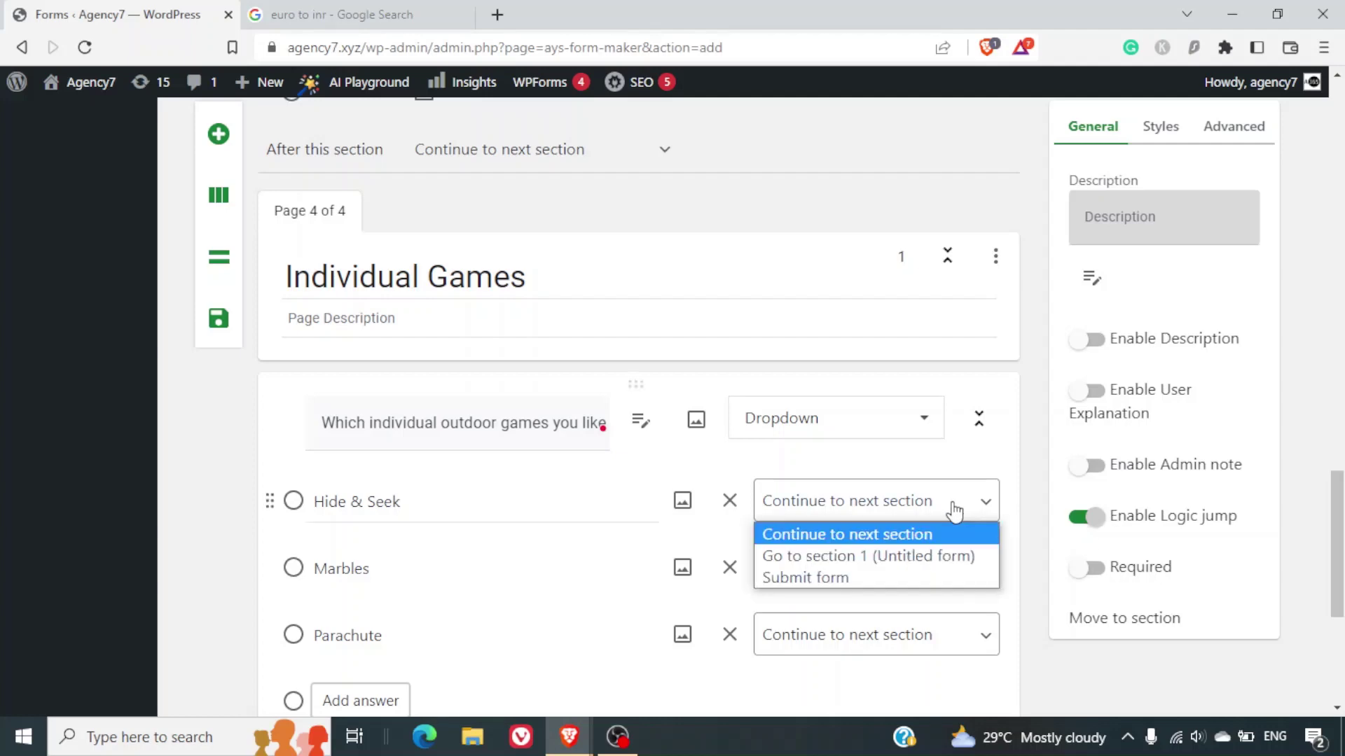
pyautogui.click(892, 575)
pyautogui.click(893, 580)
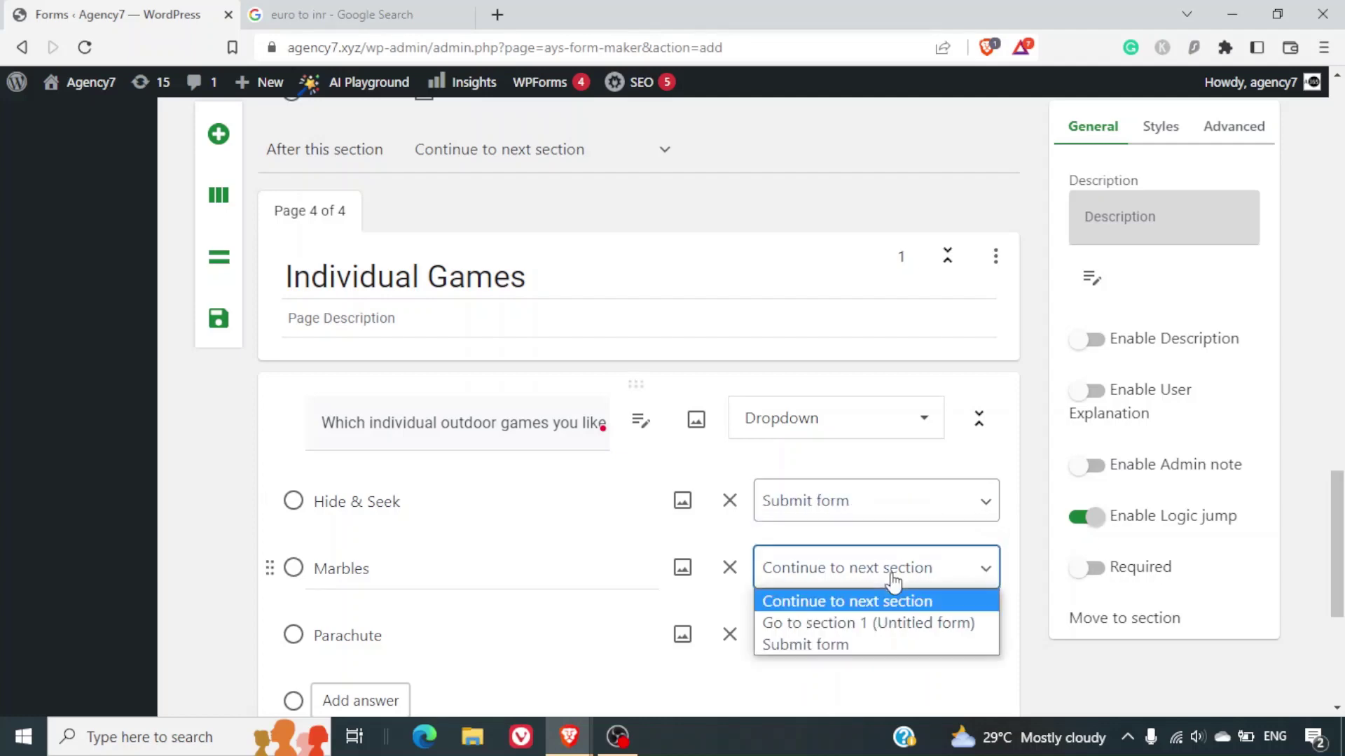
pyautogui.click(853, 662)
pyautogui.click(893, 649)
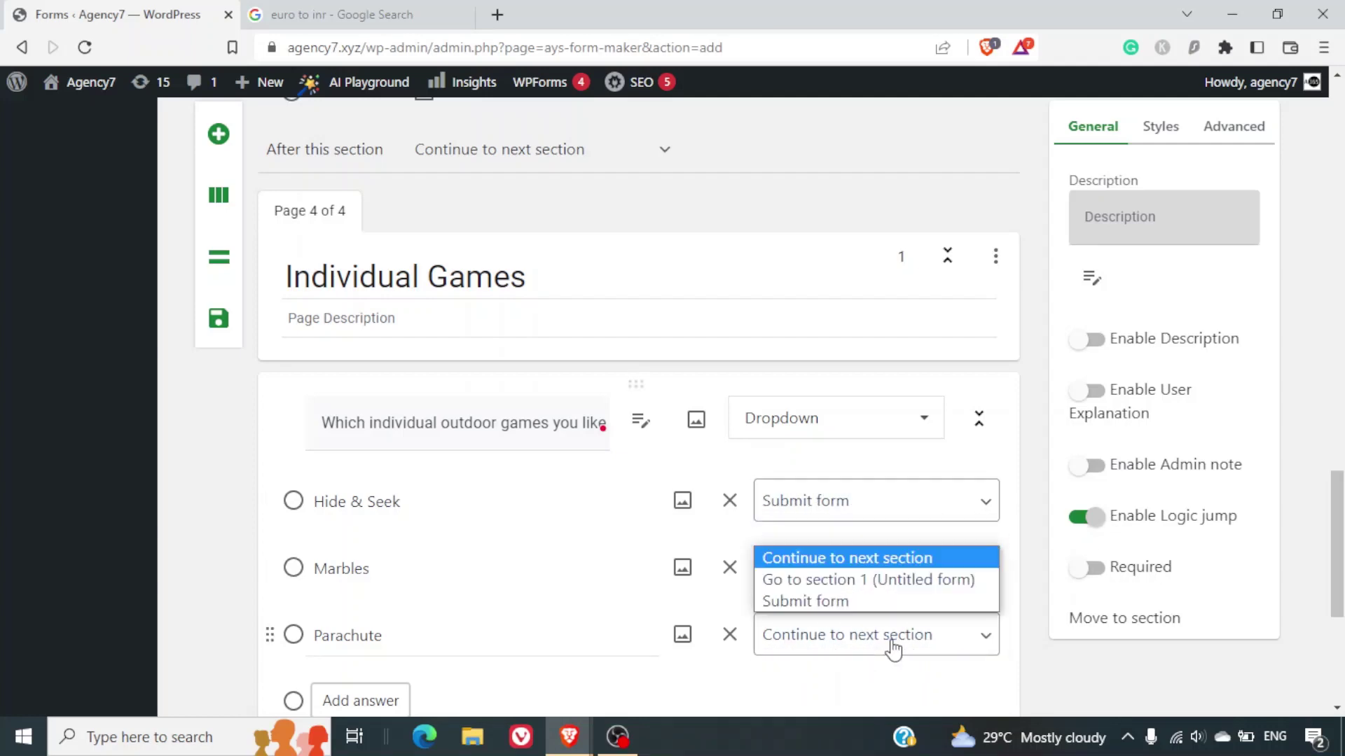
pyautogui.click(865, 607)
# Add a section after Individual Games and title it "Team Games" with the text copied from the Google Slides diagram.
pyautogui.scroll(-2, 928, 621)
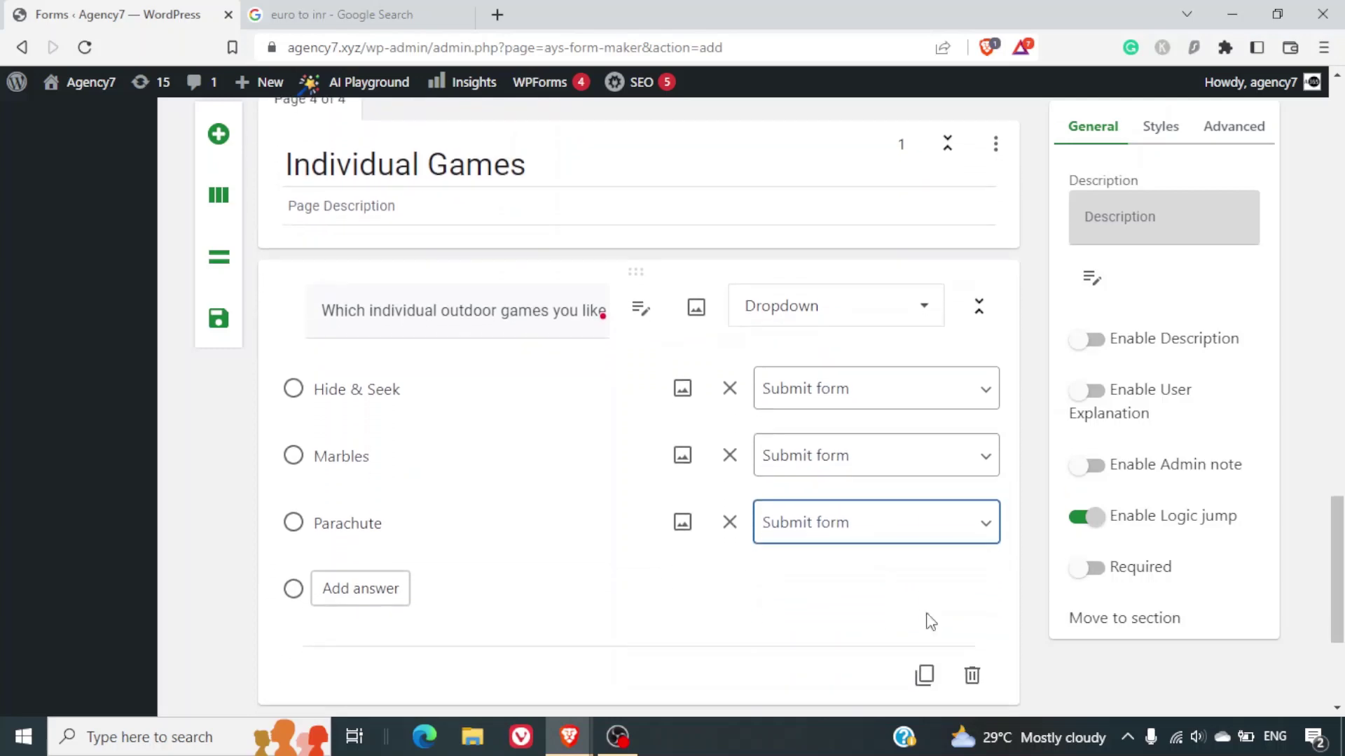
pyautogui.scroll(-1, 930, 622)
pyautogui.scroll(1, 930, 621)
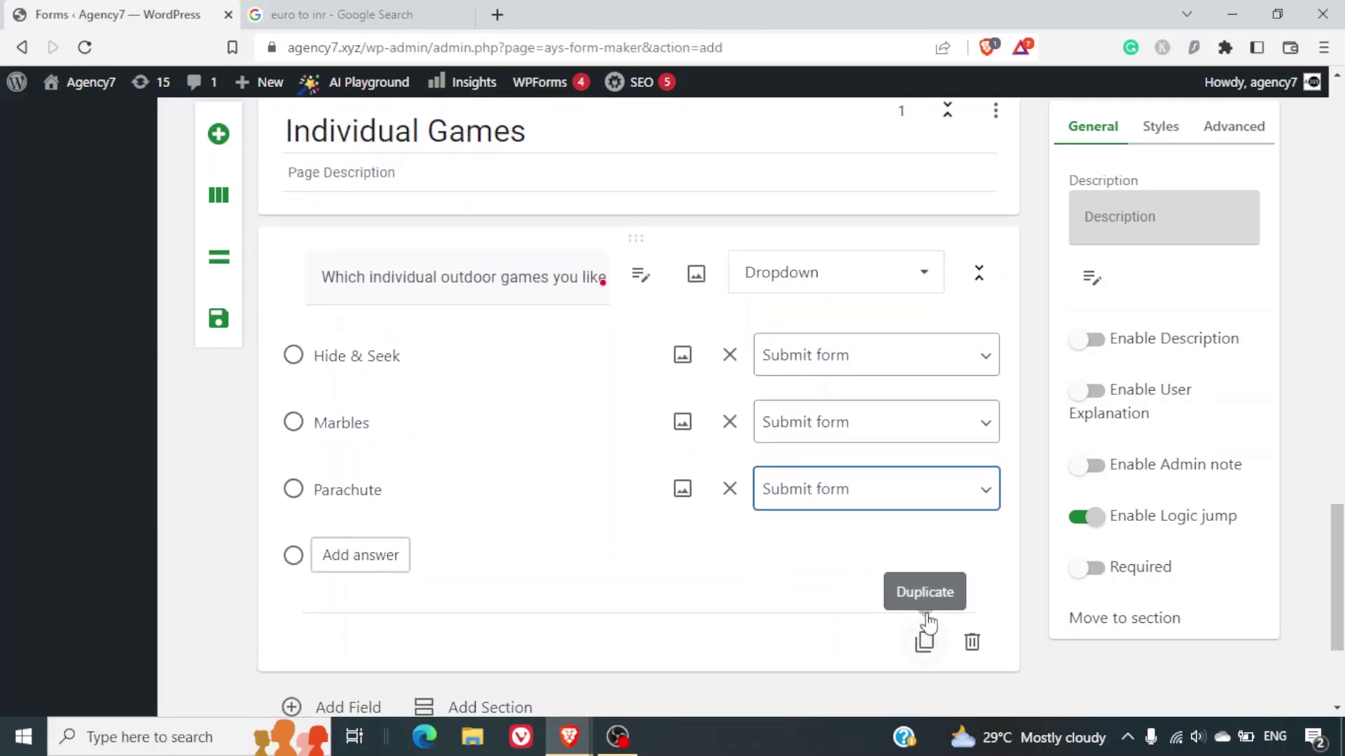
pyautogui.scroll(-3, 929, 621)
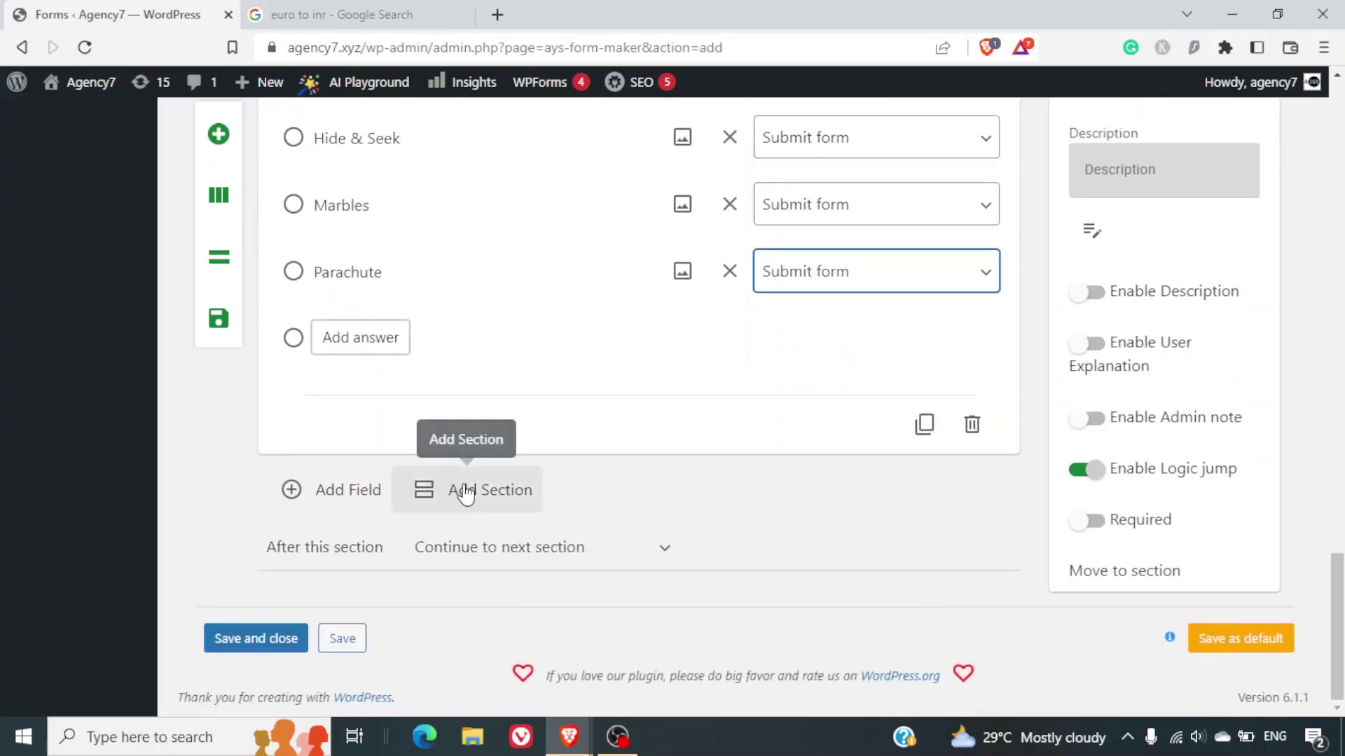
pyautogui.hotkey('alt', 'Tab')
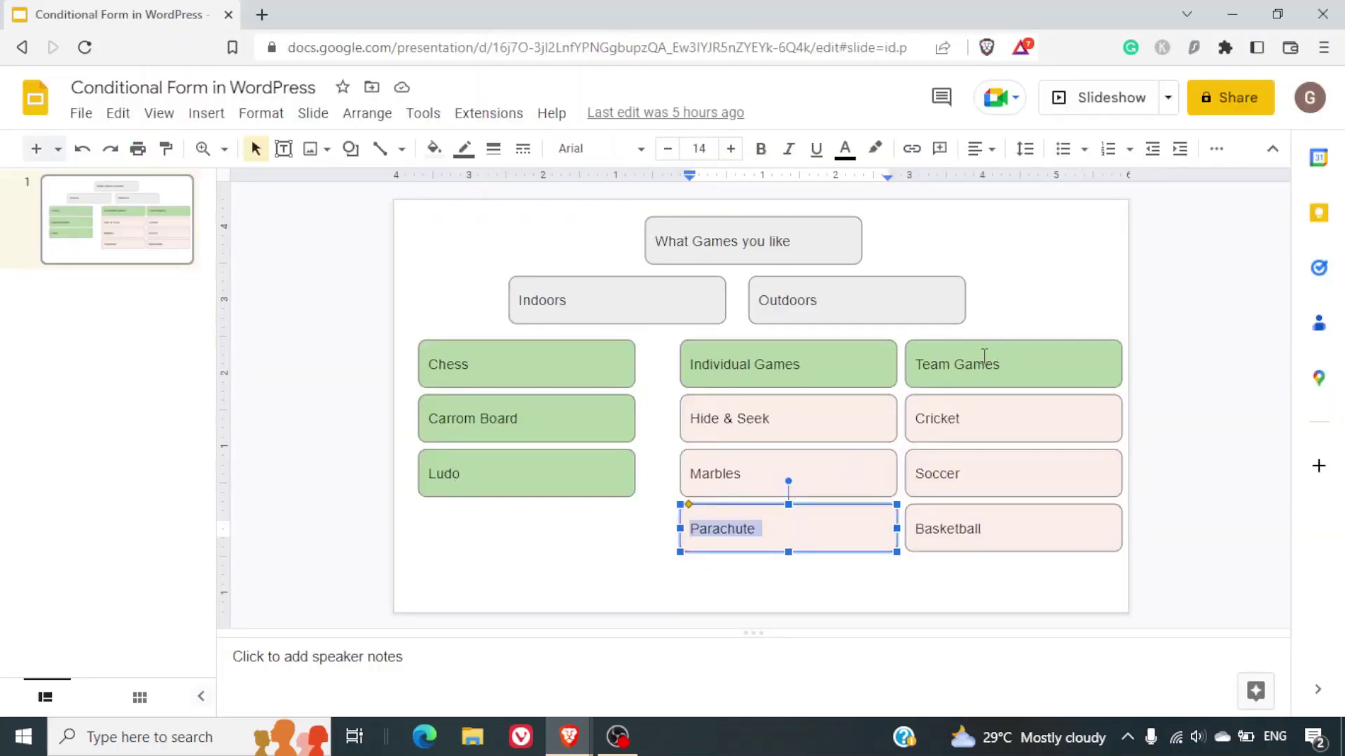
pyautogui.doubleClick(982, 361)
pyautogui.tripleClick(983, 360)
pyautogui.hotkey('alt', 'Tab')
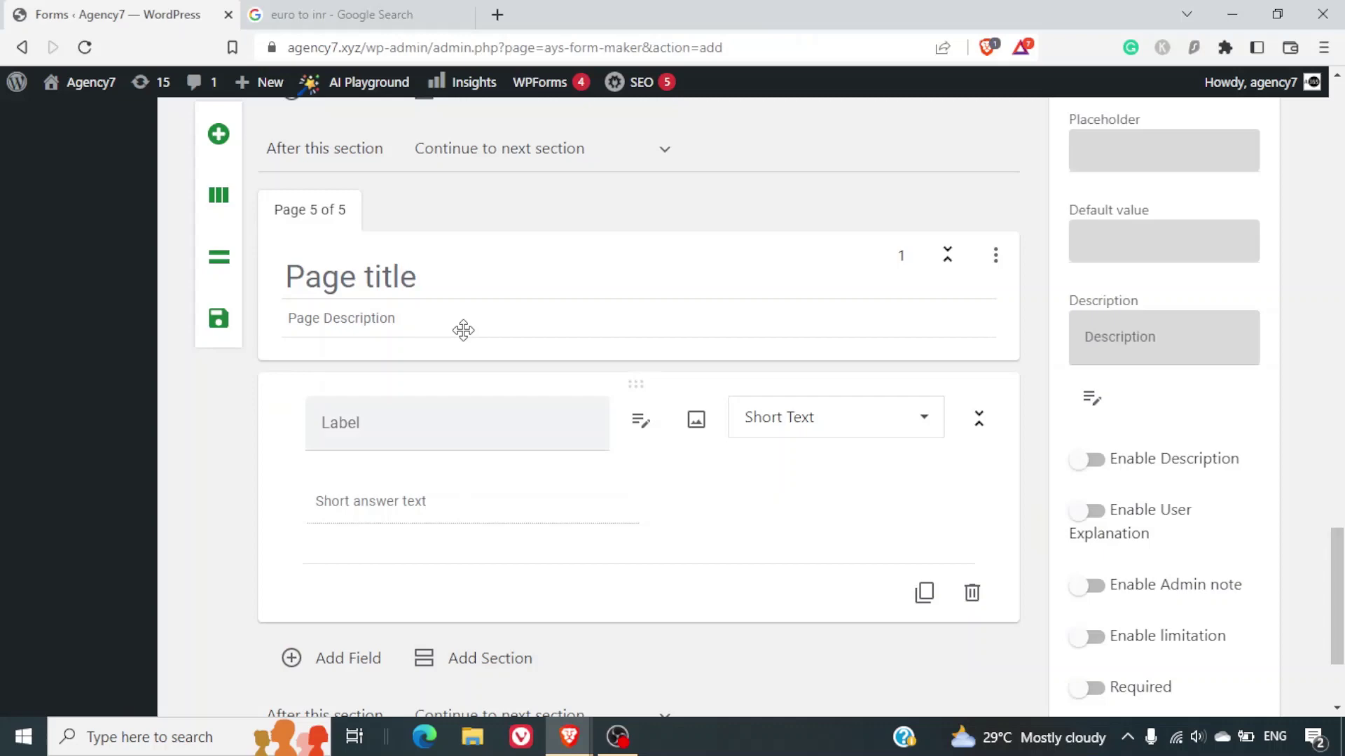
pyautogui.click(520, 261)
pyautogui.hotkey('ctrl', 'v')
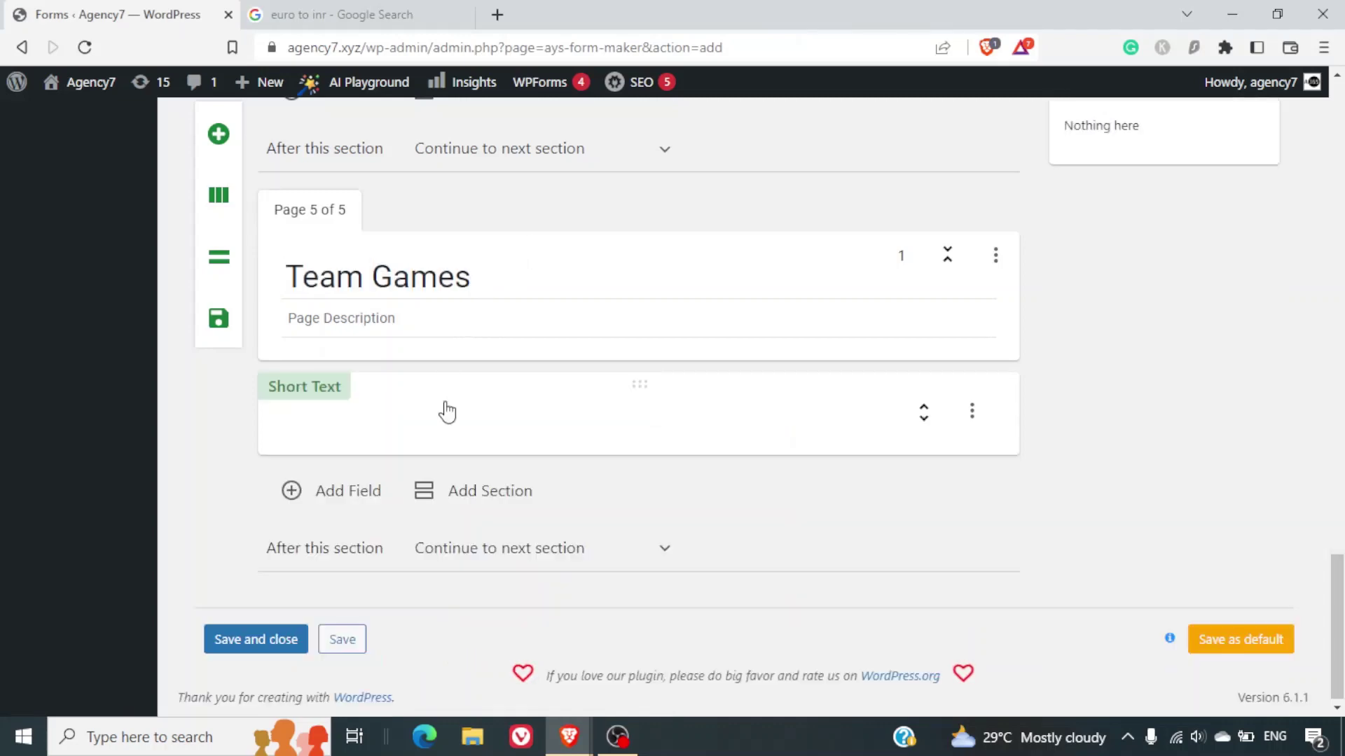
# Change the Team Games section's field from short text to the Dropdown type.
pyautogui.click(446, 402)
pyautogui.click(774, 420)
pyautogui.press('r')
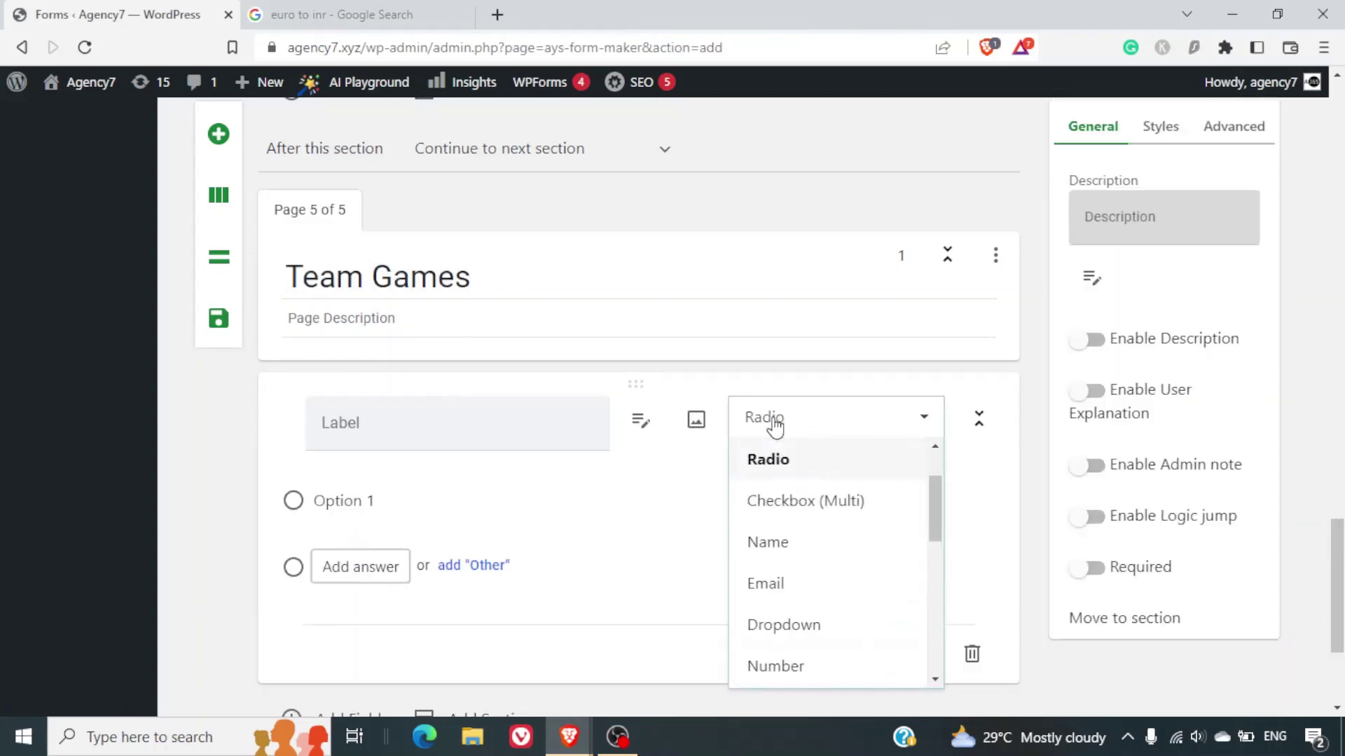
pyautogui.press('d')
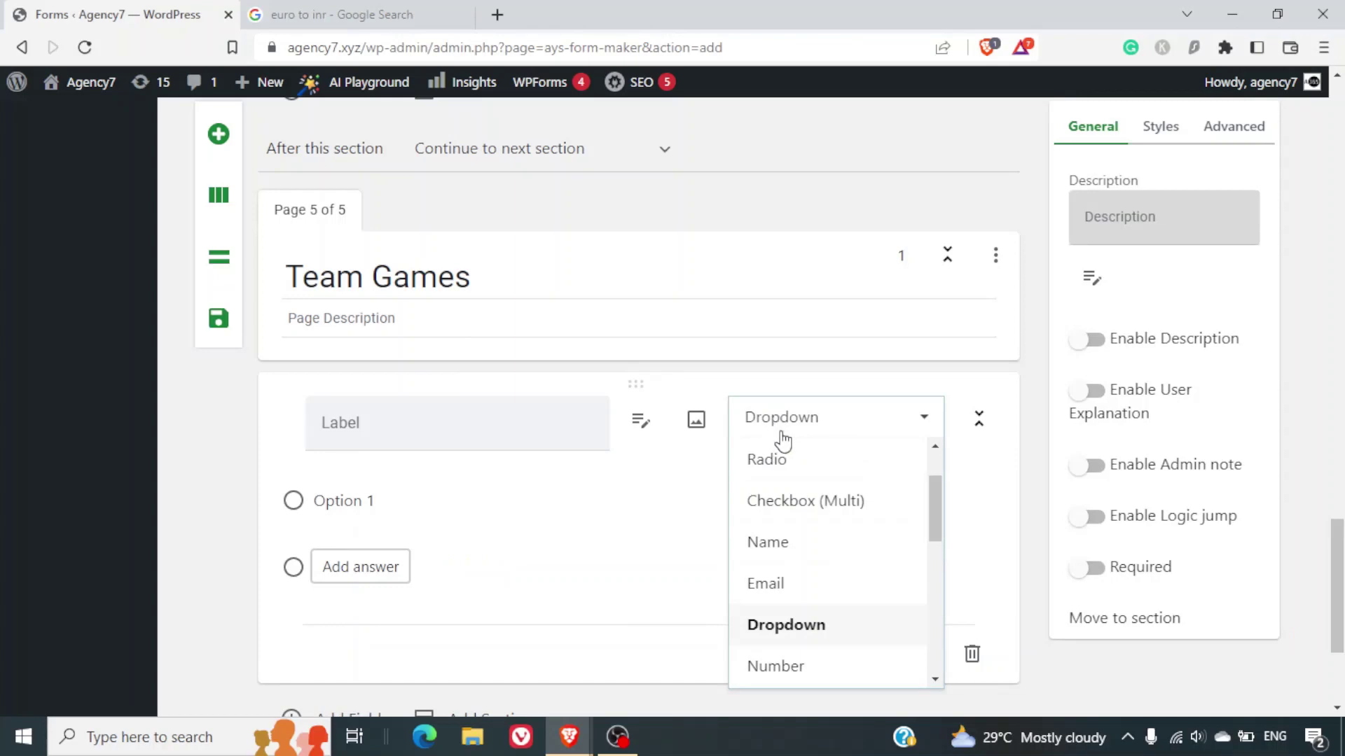
pyautogui.click(806, 631)
# Label the Team Games dropdown field "Which outdoor Team Games do you like?", copying "Team Games" from the Google Slides diagram.
pyautogui.click(439, 413)
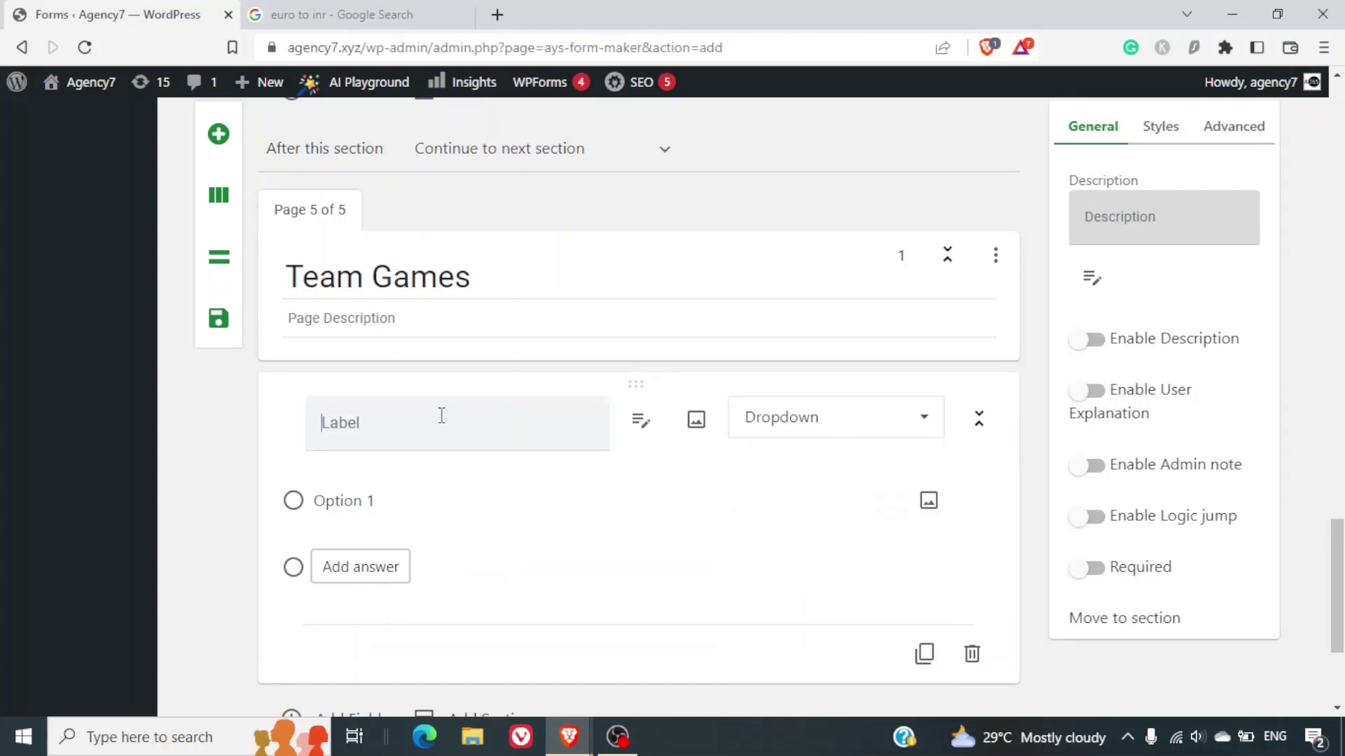
pyautogui.hotkey('alt', 'Tab')
pyautogui.tripleClick(936, 355)
pyautogui.hotkey('ctrl', 'c')
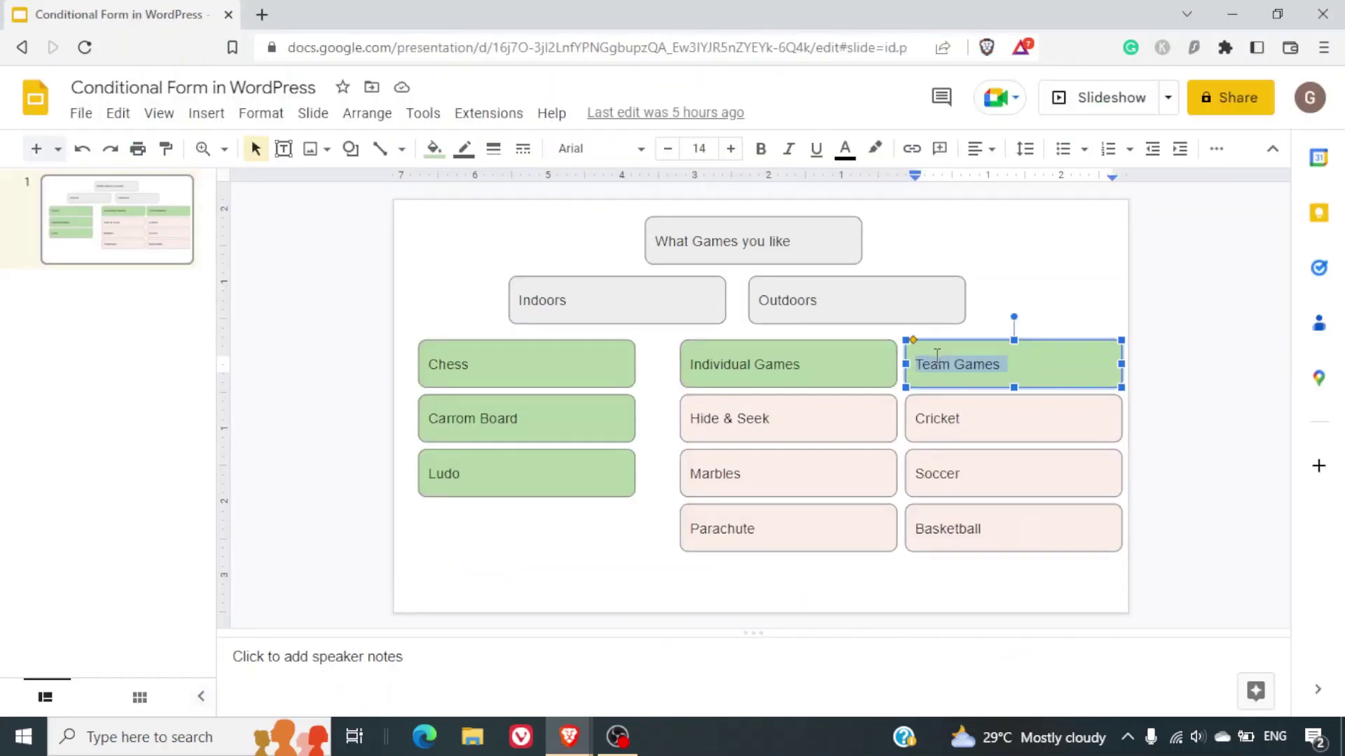
pyautogui.hotkey('alt', 'Tab')
pyautogui.write('Whi')
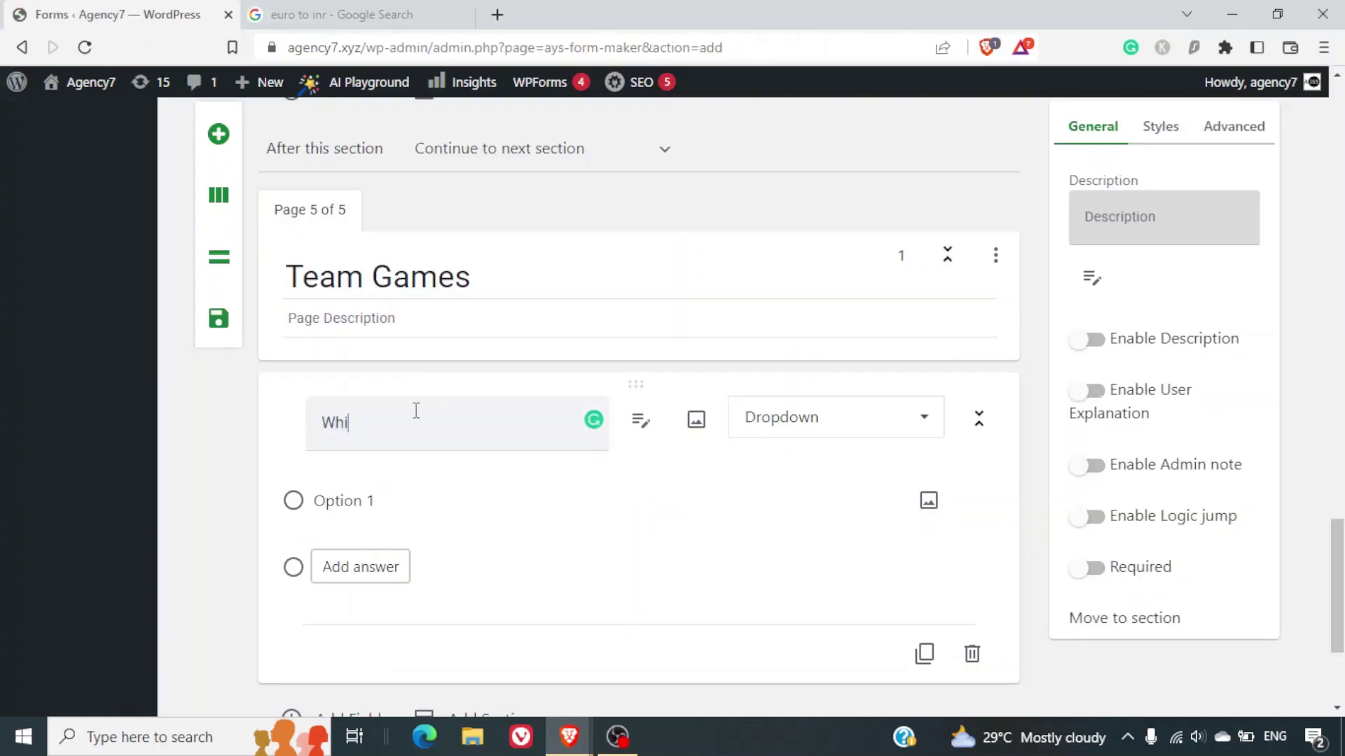
pyautogui.write('ch outdoor')
pyautogui.hotkey('ctrl', 'v')
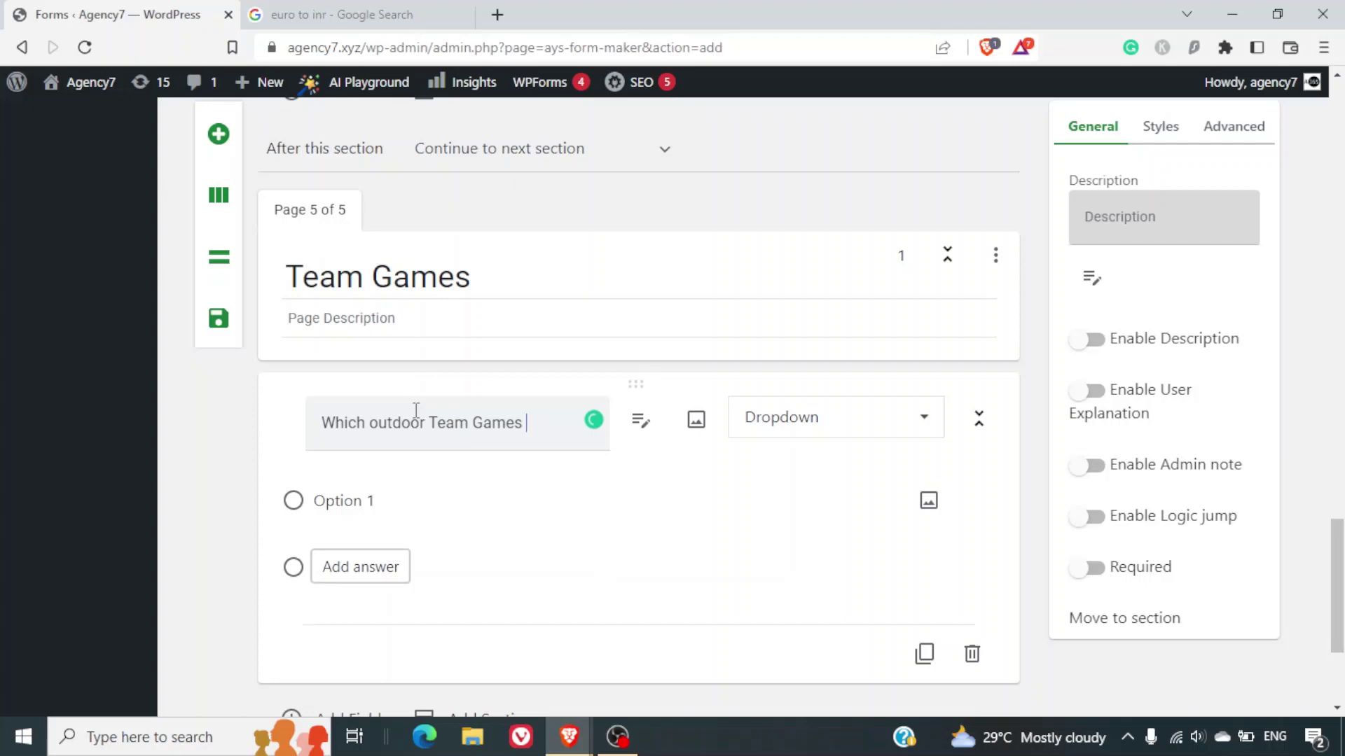
pyautogui.write('do you like?')
# Replace the first answer of the Team Games dropdown with "Cricket", copied from the Google Slides diagram.
pyautogui.hotkey('alt', 'Tab')
pyautogui.doubleClick(920, 411)
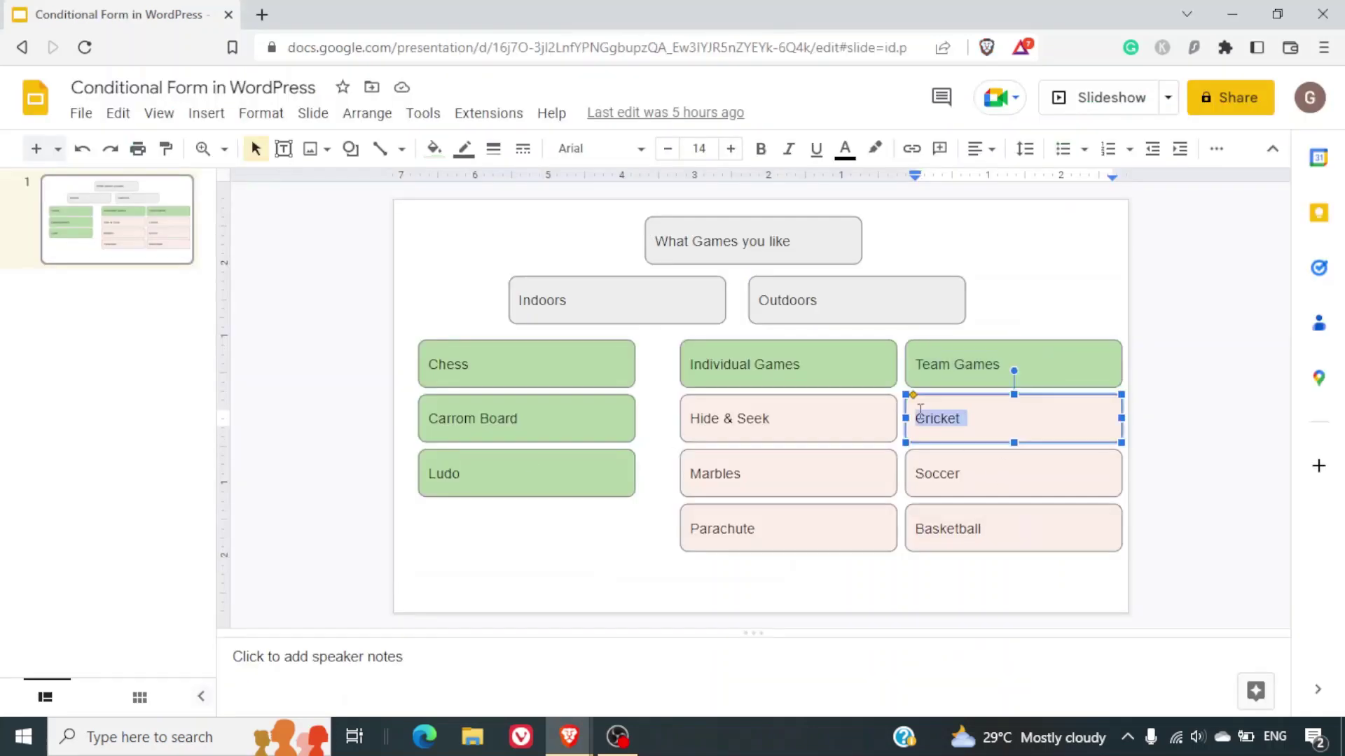
pyautogui.hotkey('ctrl', 'c')
pyautogui.hotkey('alt', 'Tab')
pyautogui.tripleClick(403, 501)
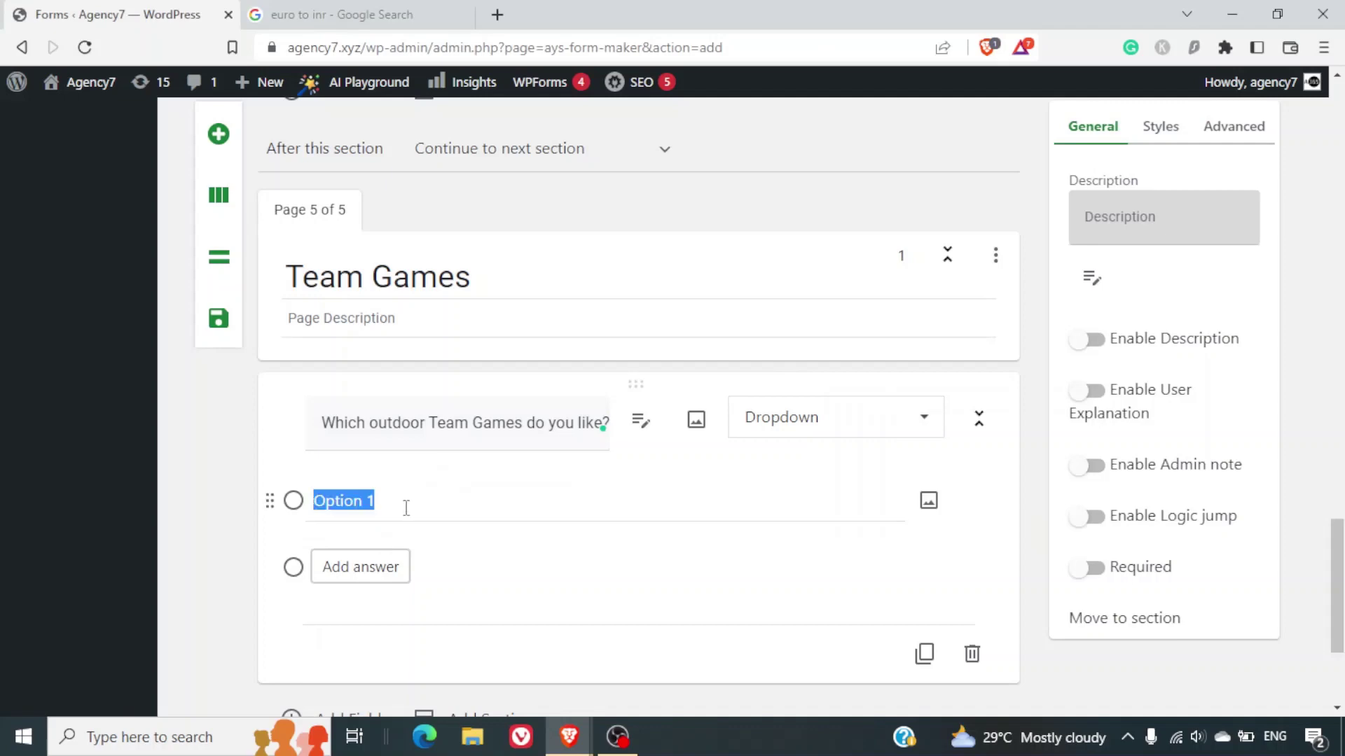
pyautogui.hotkey('ctrl', 'v')
# Add a second answer to the Team Games dropdown and name it "Soccer" with the text copied from the diagram.
pyautogui.click(372, 566)
pyautogui.hotkey('alt', 'Tab')
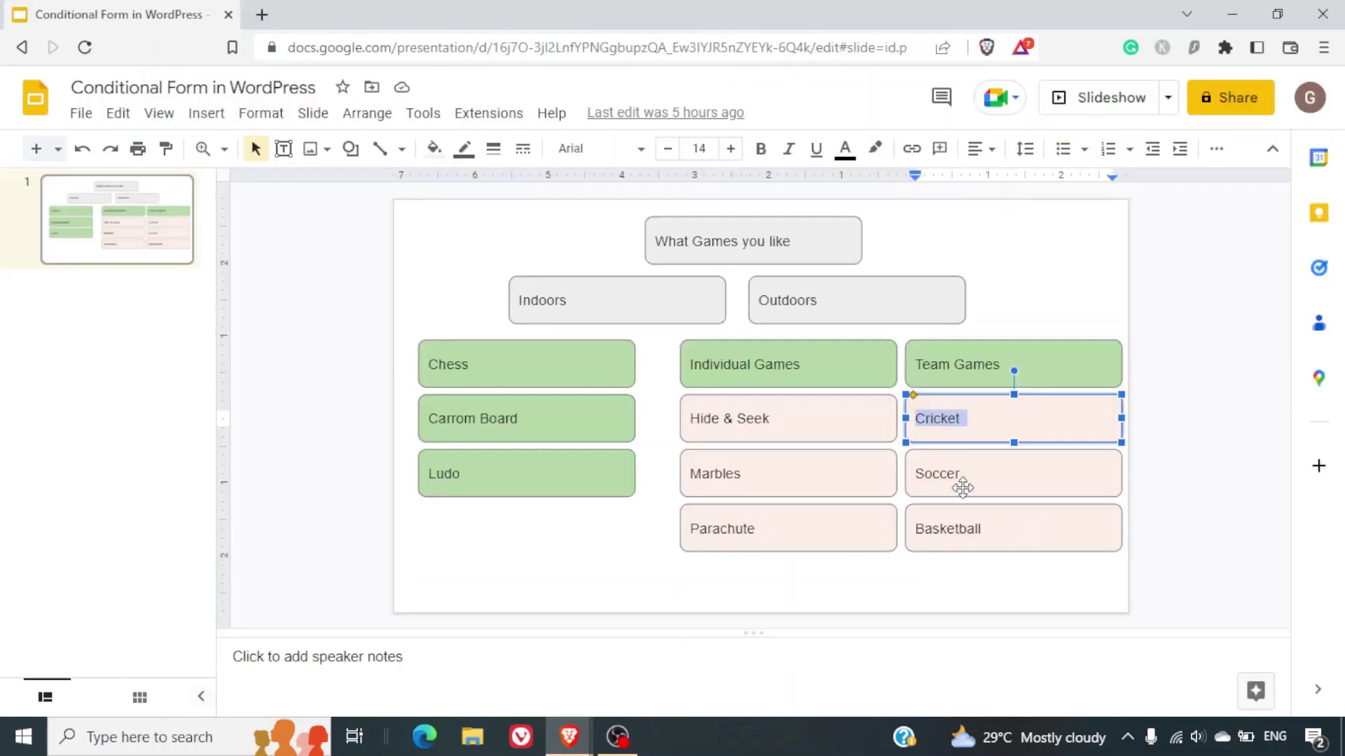
pyautogui.doubleClick(939, 474)
pyautogui.hotkey('ctrl', 'c')
pyautogui.hotkey('alt', 'Tab')
pyautogui.tripleClick(462, 576)
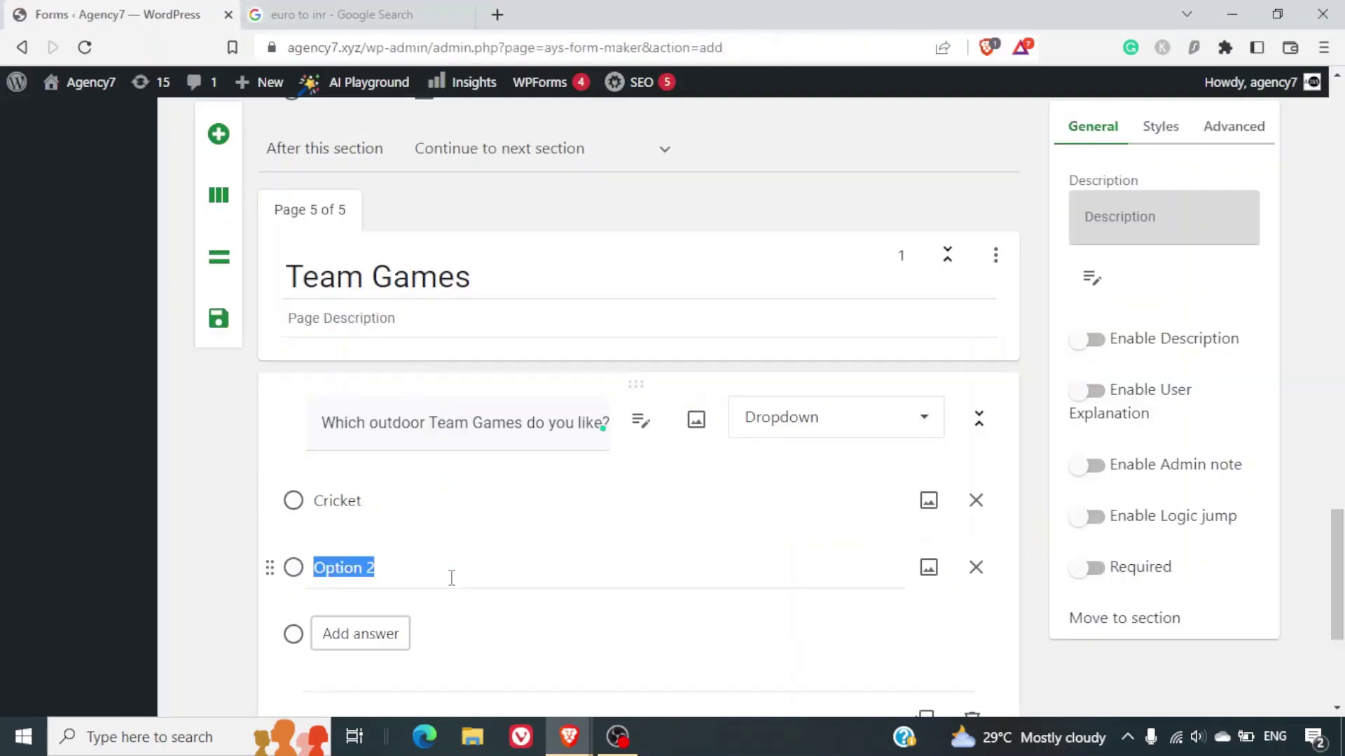
pyautogui.hotkey('ctrl', 'v')
# Add a third answer to the Team Games dropdown and name it "Basketball" with the text copied from the diagram.
pyautogui.click(394, 641)
pyautogui.hotkey('alt', 'Tab')
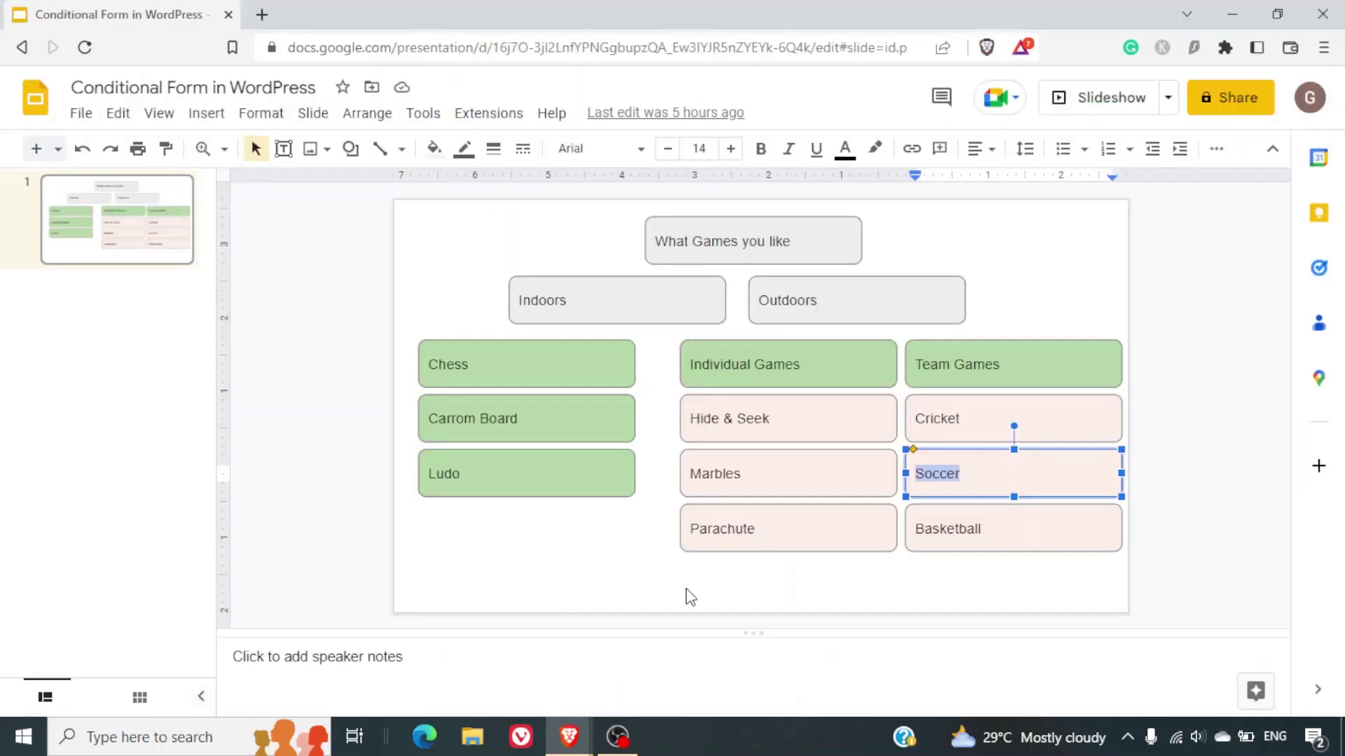
pyautogui.doubleClick(949, 538)
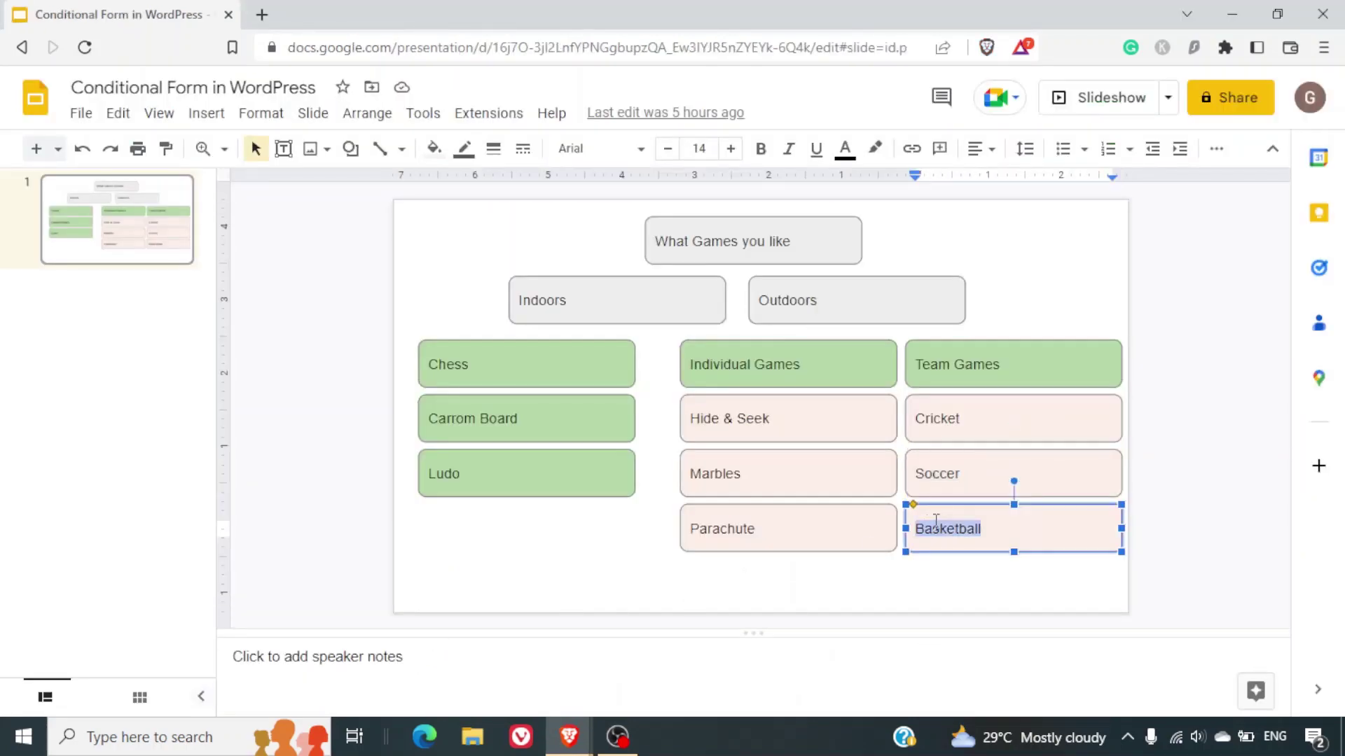
pyautogui.hotkey('ctrl', 'c')
pyautogui.hotkey('alt', 'Tab')
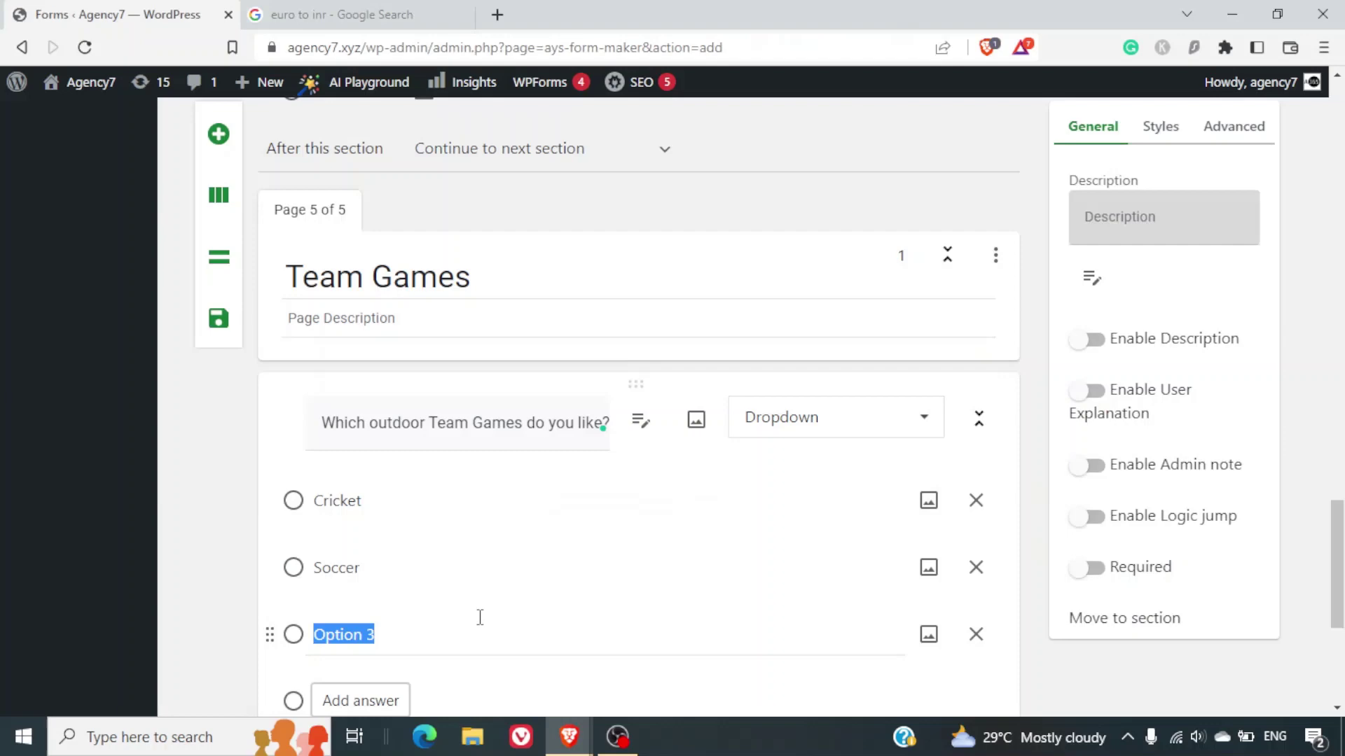
pyautogui.hotkey('ctrl', 'v')
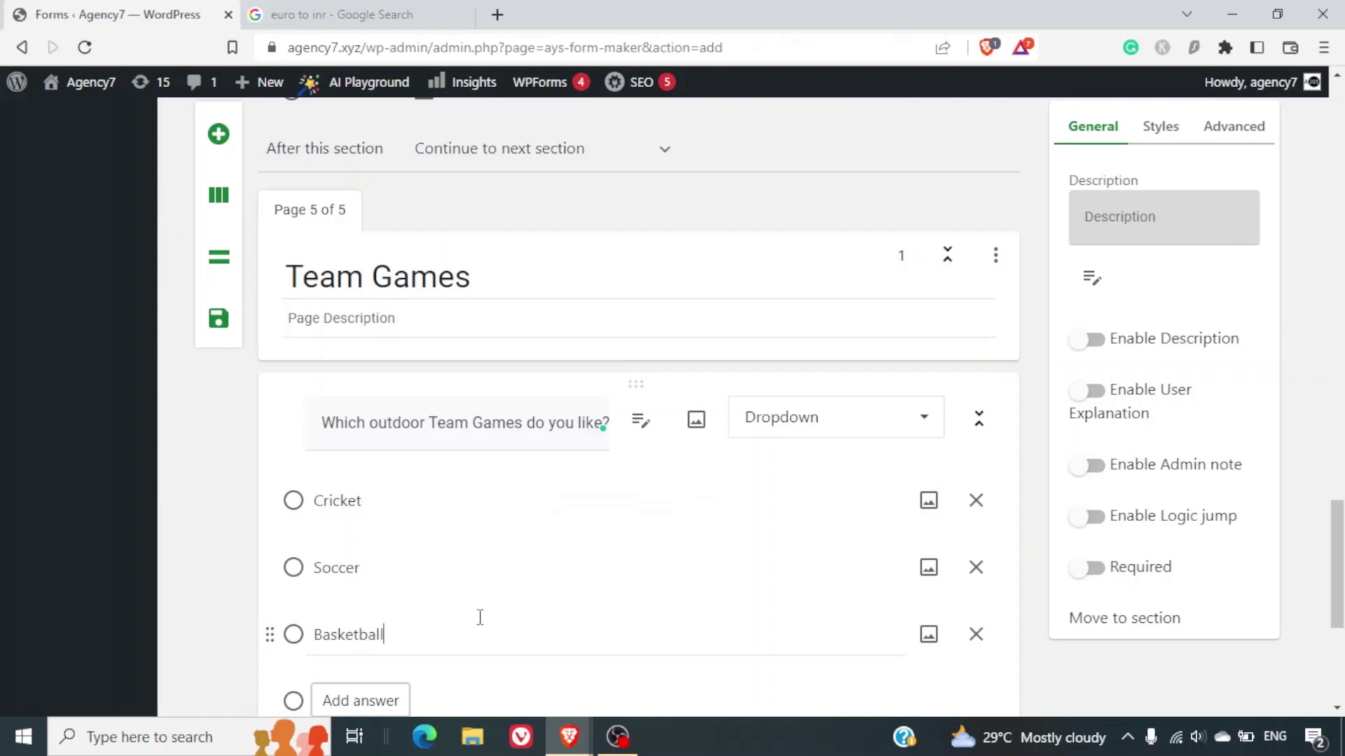
# Enable the logic jump for the Team Games field and set Cricket, Soccer and Basketball to "Submit form".
pyautogui.click(1091, 522)
pyautogui.click(956, 516)
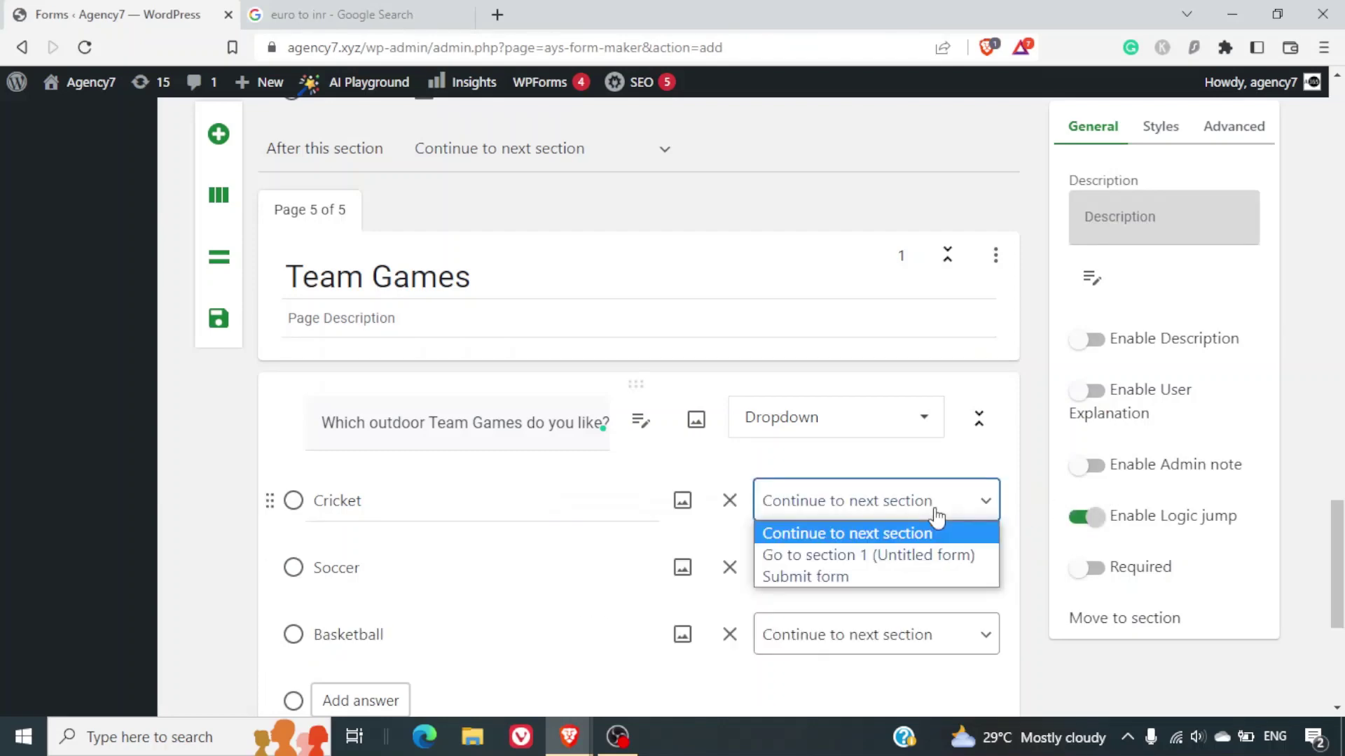
pyautogui.click(915, 575)
pyautogui.click(909, 568)
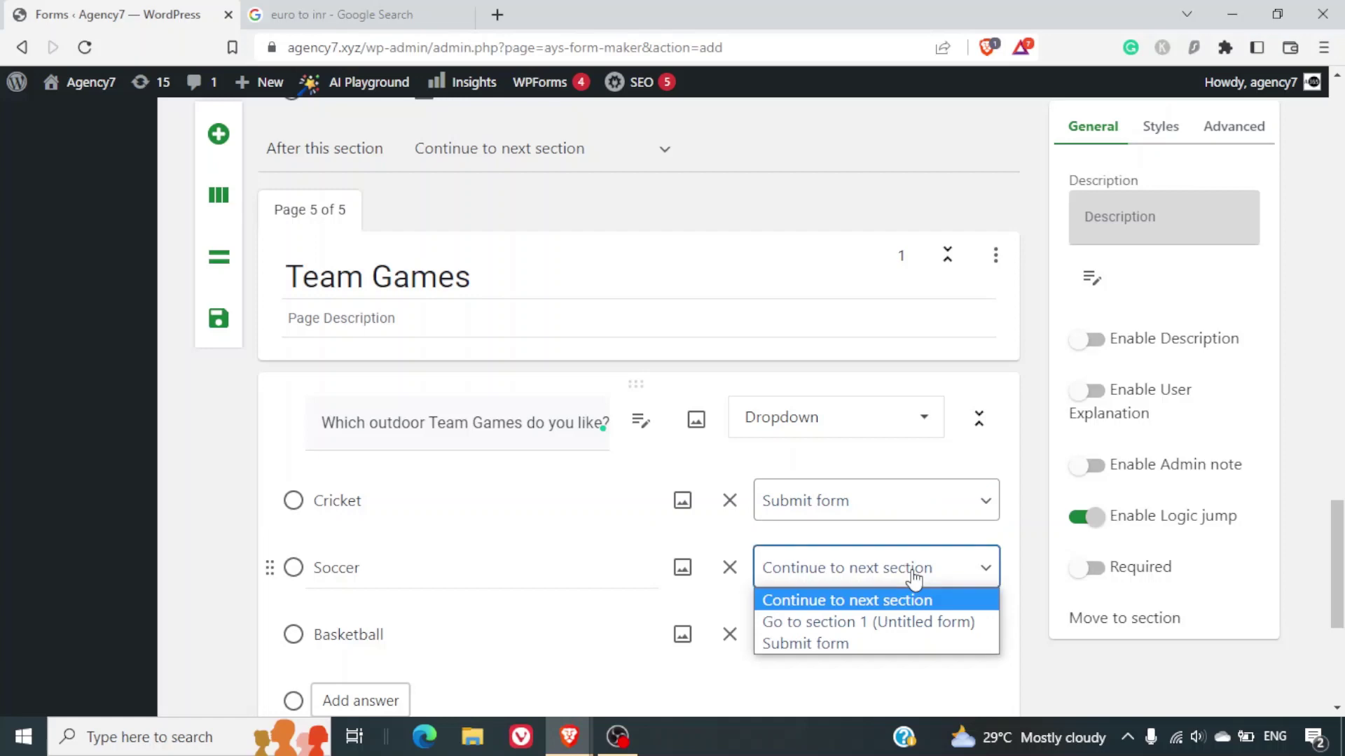
pyautogui.click(880, 643)
pyautogui.click(884, 637)
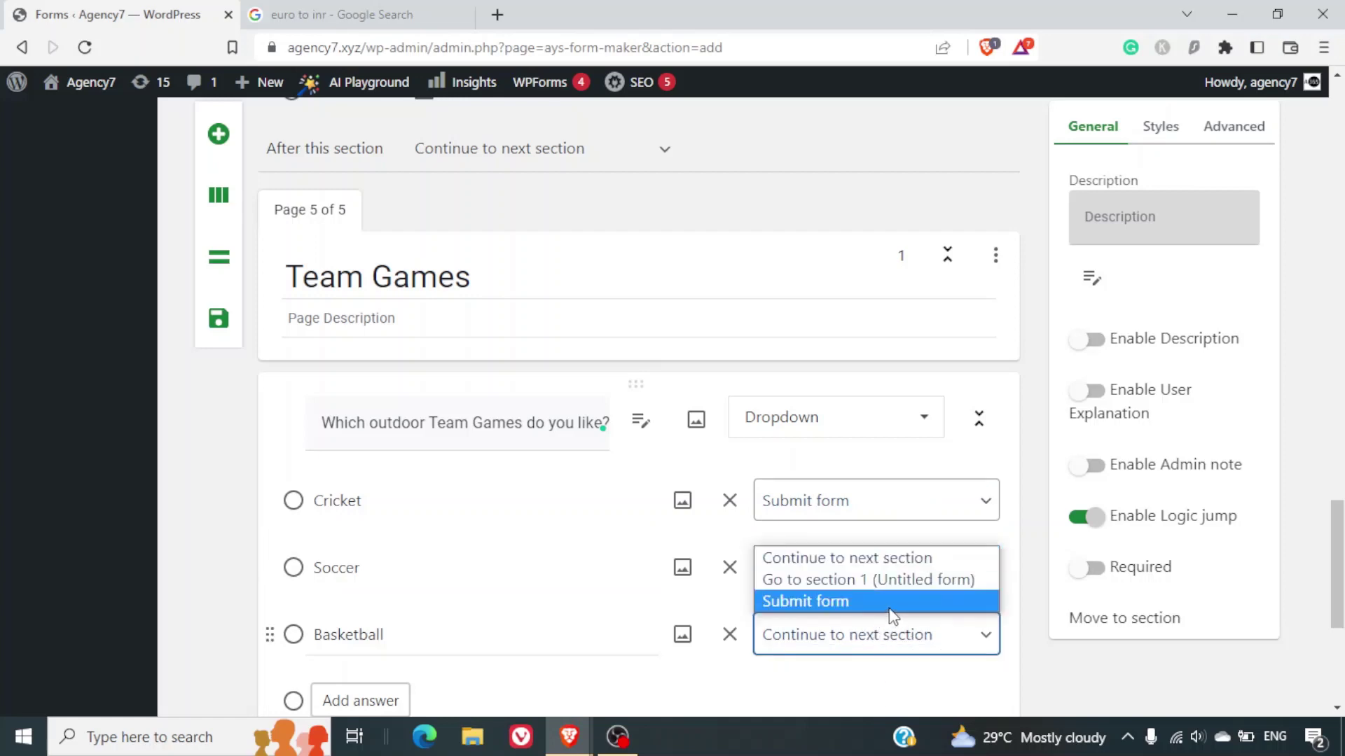
pyautogui.click(892, 608)
# In the Outdoor Games section's dropdown field, make the Individual Games answer go to section 4 (Individual Games).
pyautogui.scroll(-5, 898, 642)
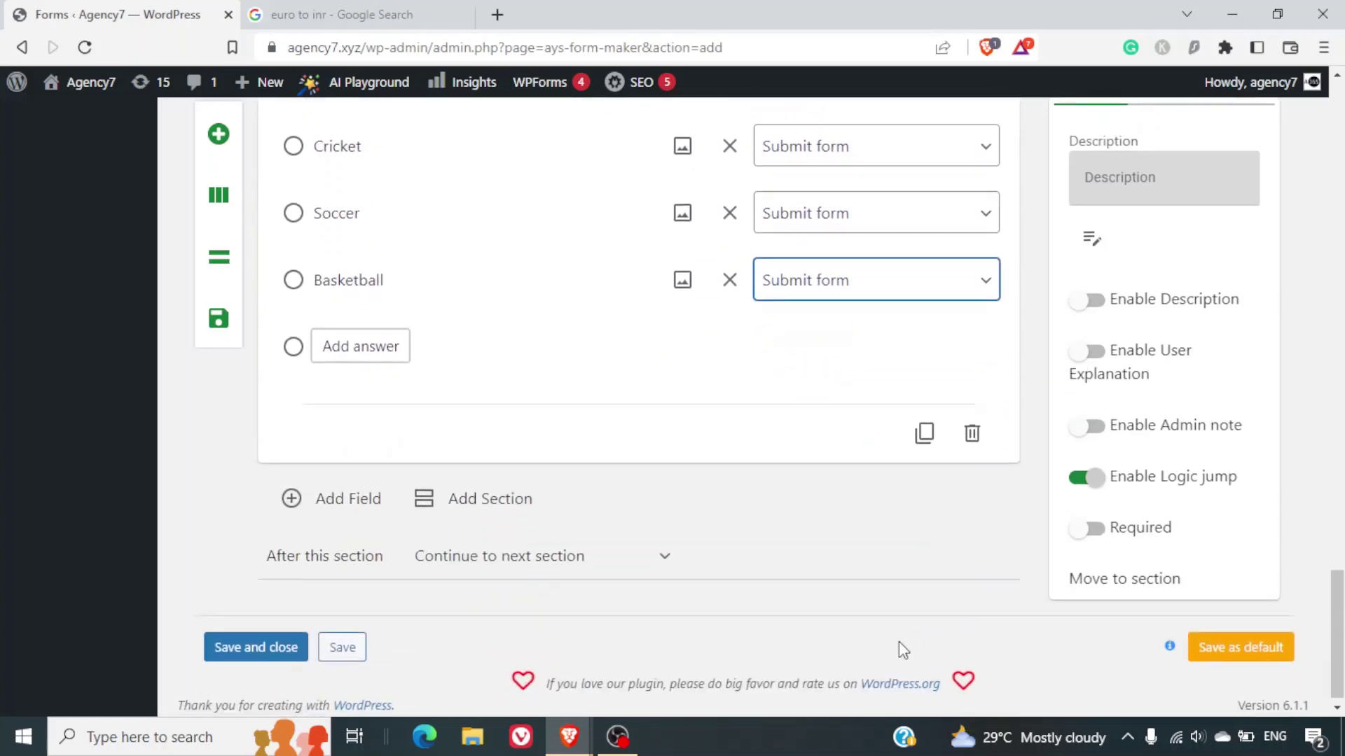
pyautogui.scroll(6, 898, 642)
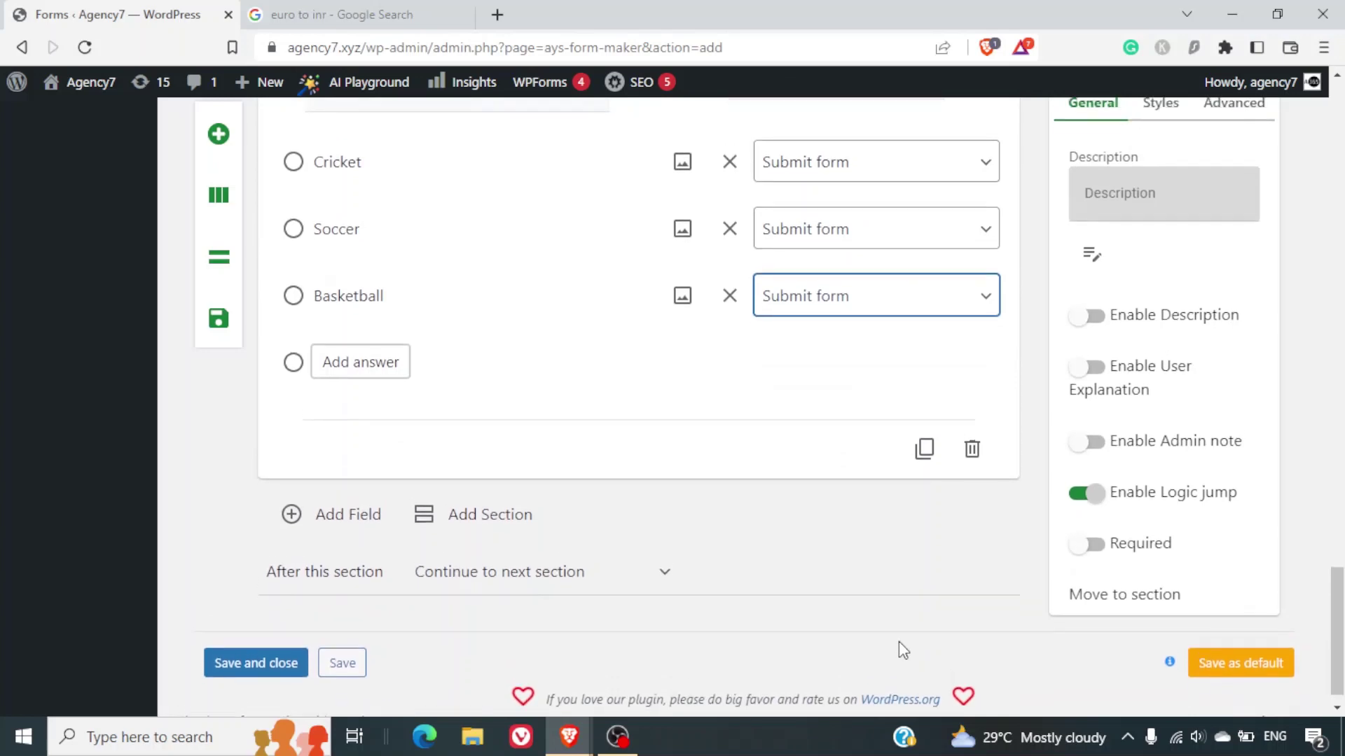
pyautogui.scroll(5, 898, 642)
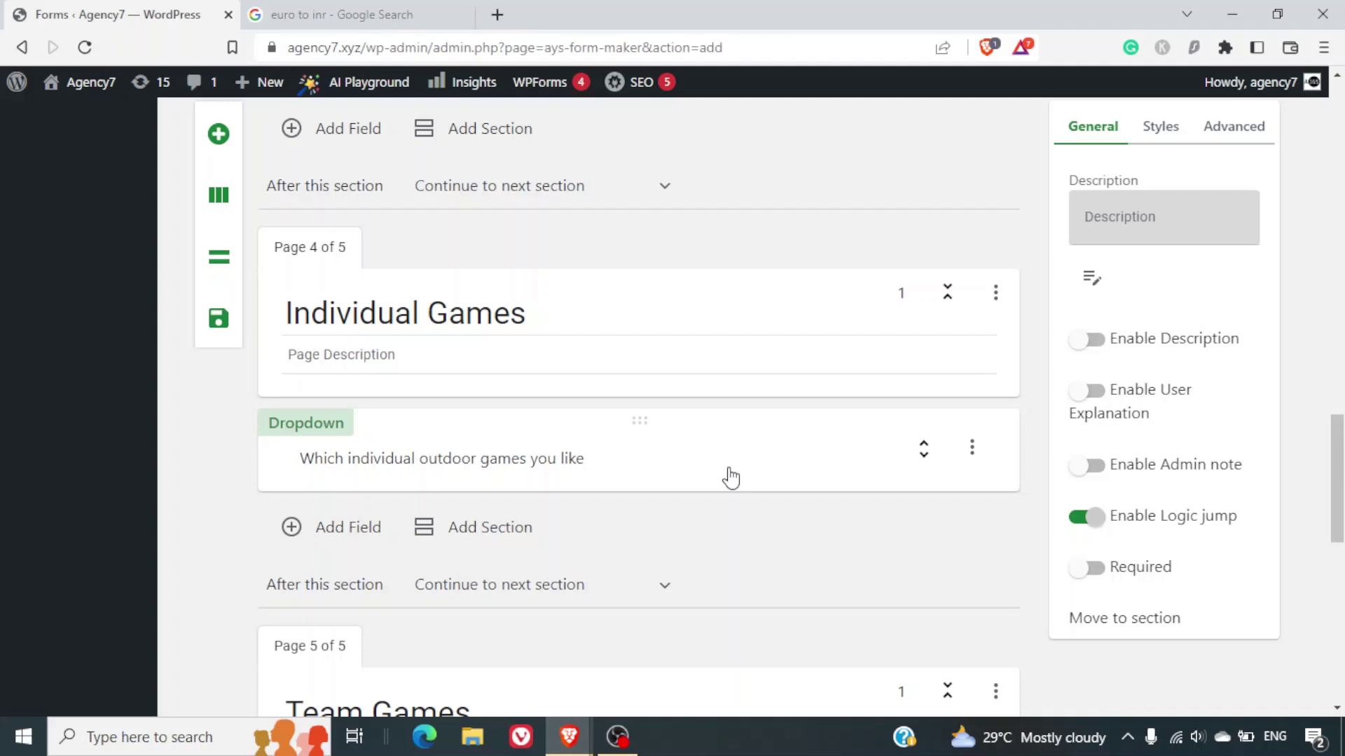
pyautogui.click(730, 476)
pyautogui.scroll(5, 850, 483)
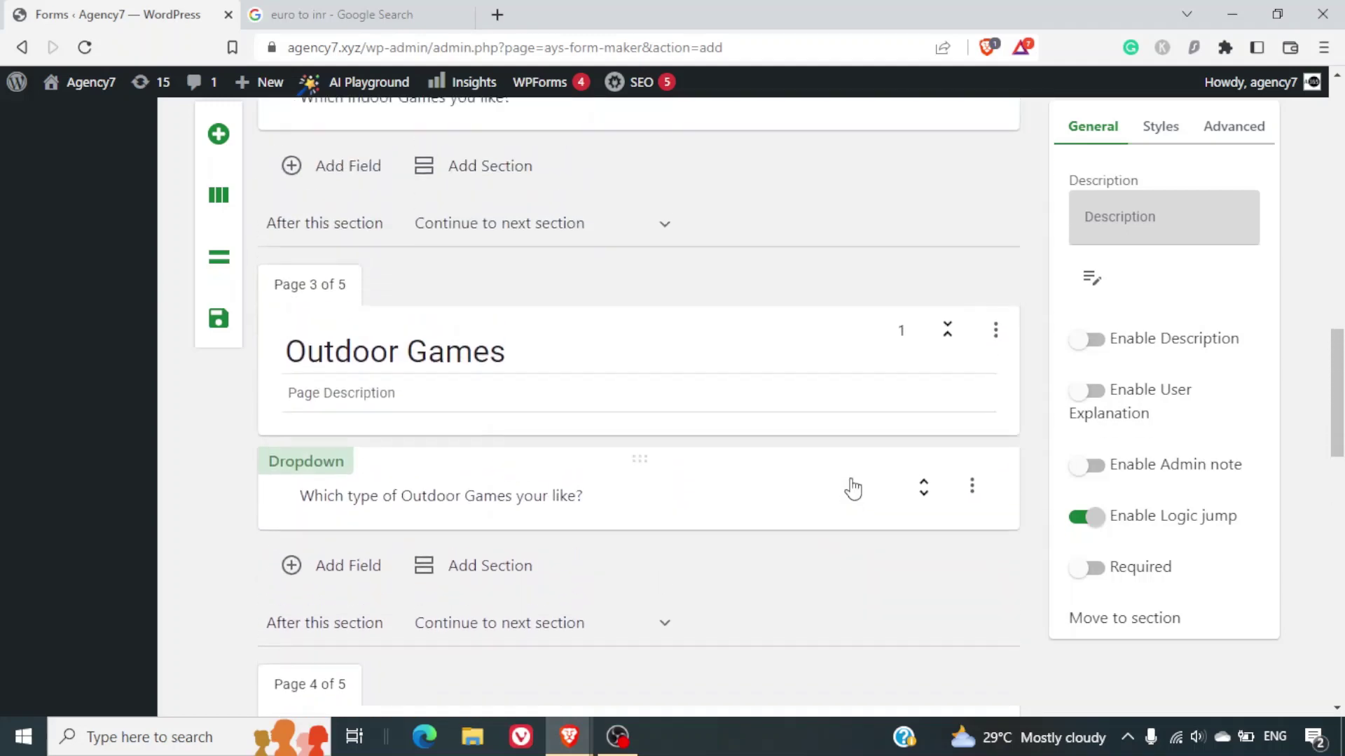
pyautogui.click(778, 499)
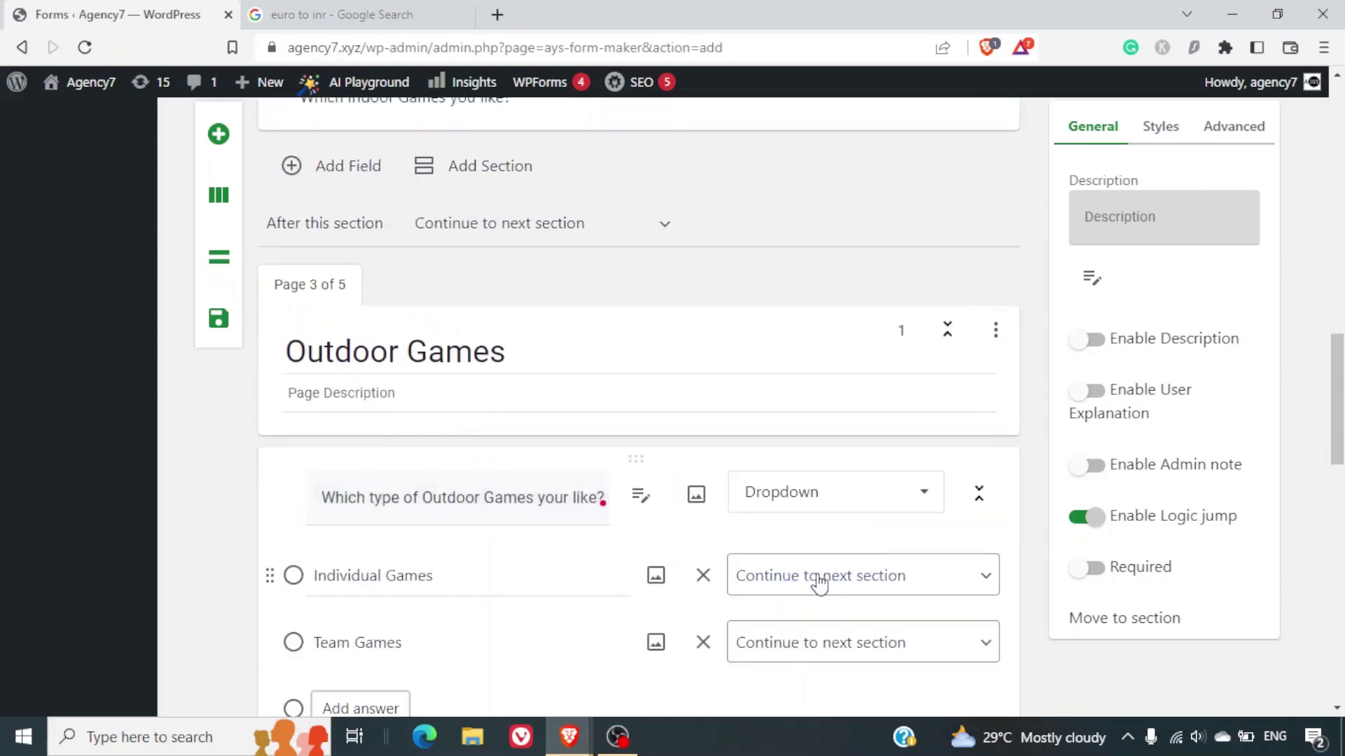
pyautogui.scroll(-4, 817, 580)
pyautogui.scroll(4, 817, 579)
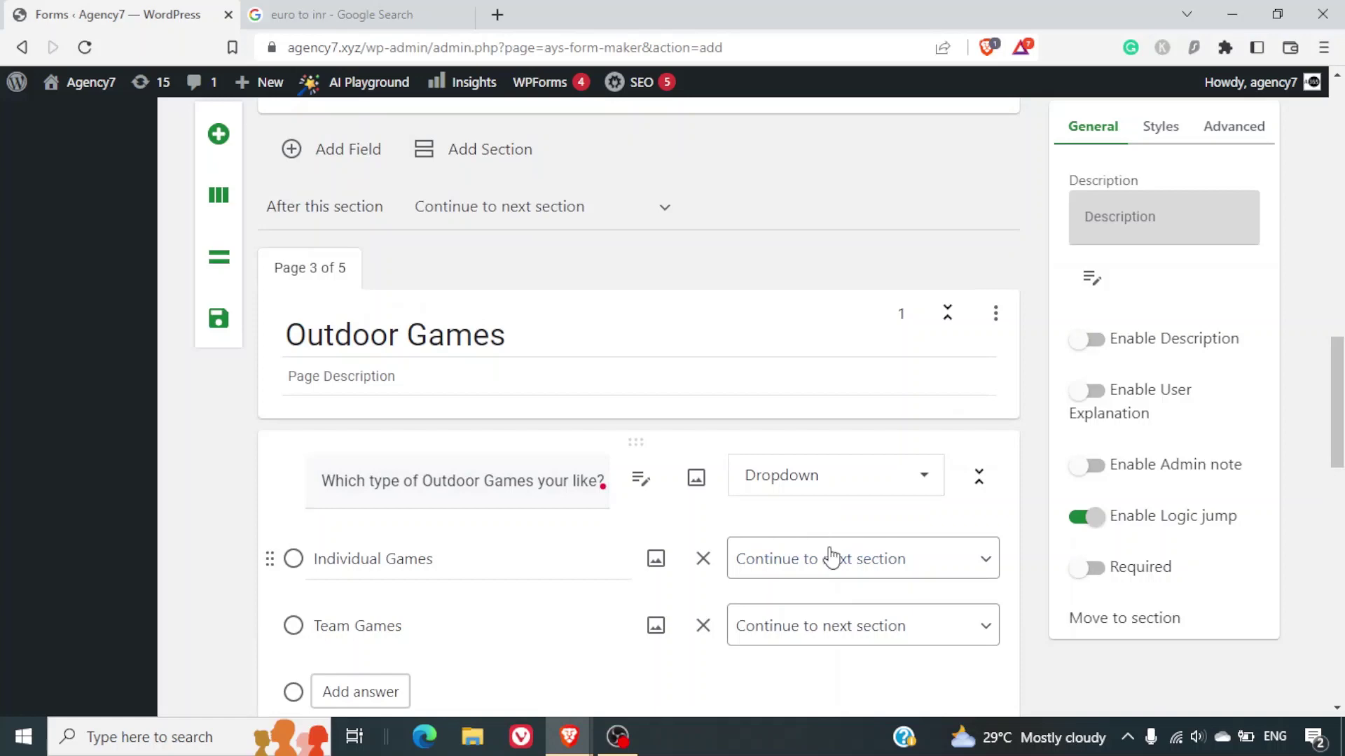
pyautogui.click(824, 558)
pyautogui.click(824, 488)
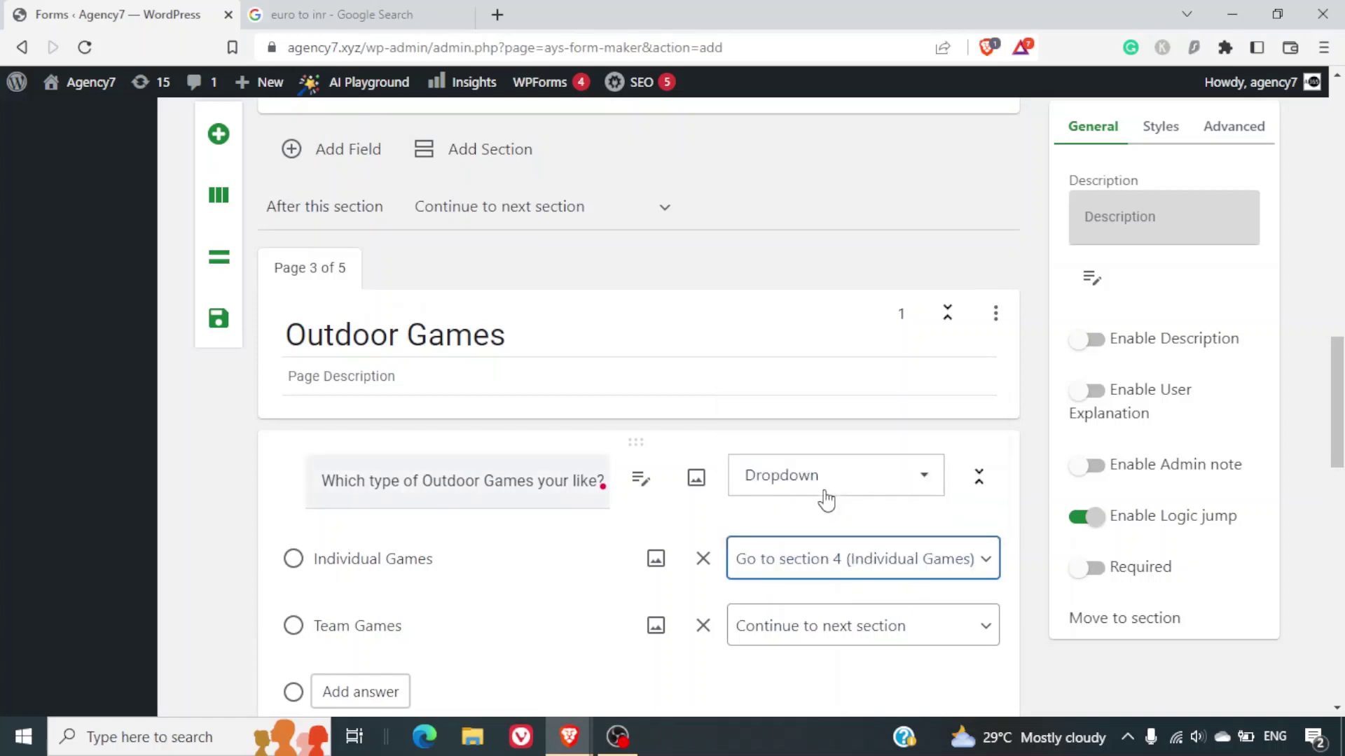
# Make the Team Games answer of the outdoor games dropdown go to section 5 (Team Games).
pyautogui.scroll(-1, 871, 545)
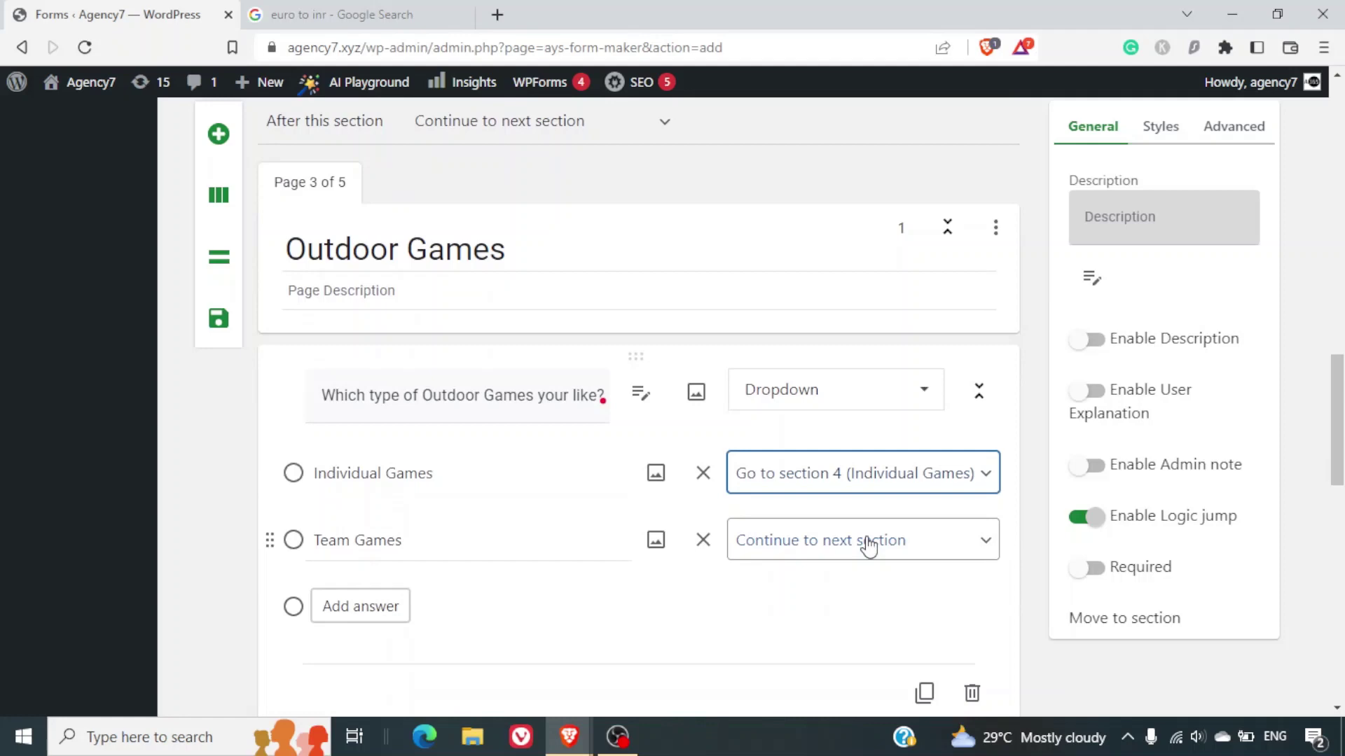
pyautogui.click(869, 546)
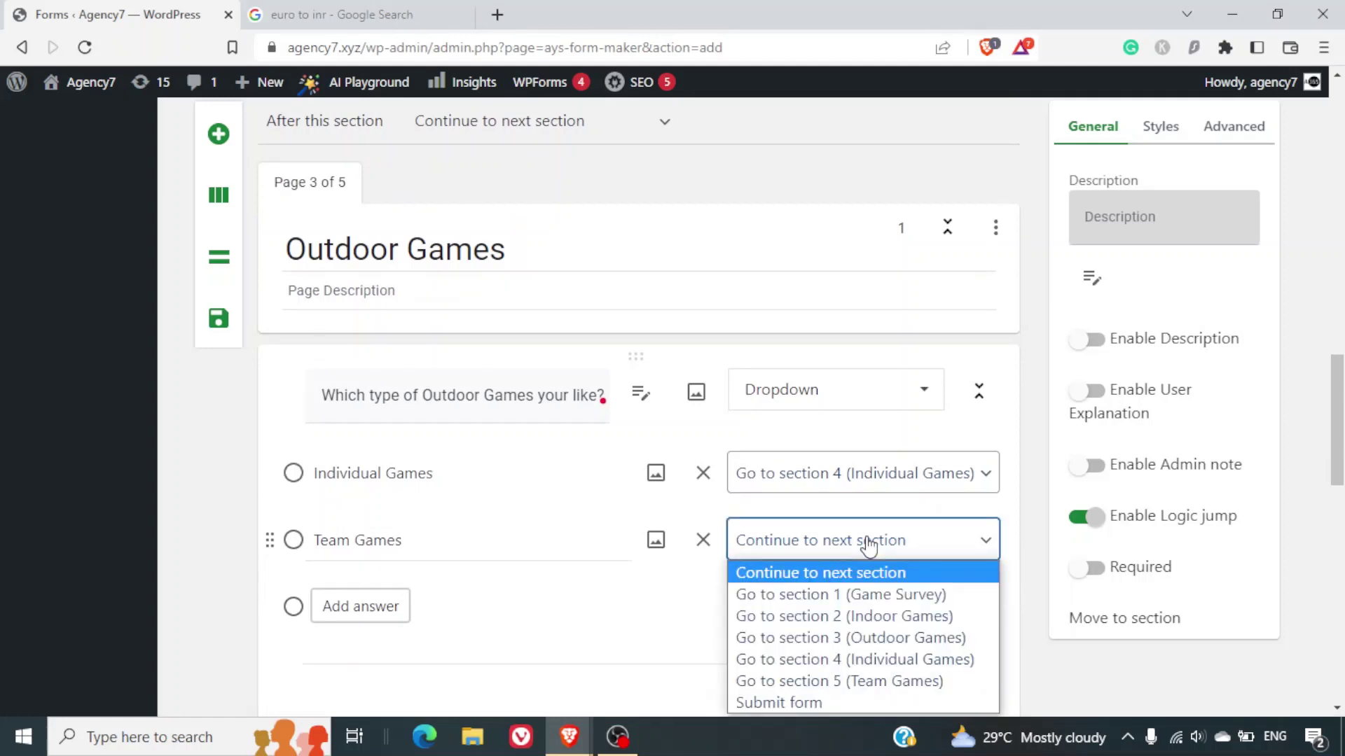
pyautogui.click(874, 682)
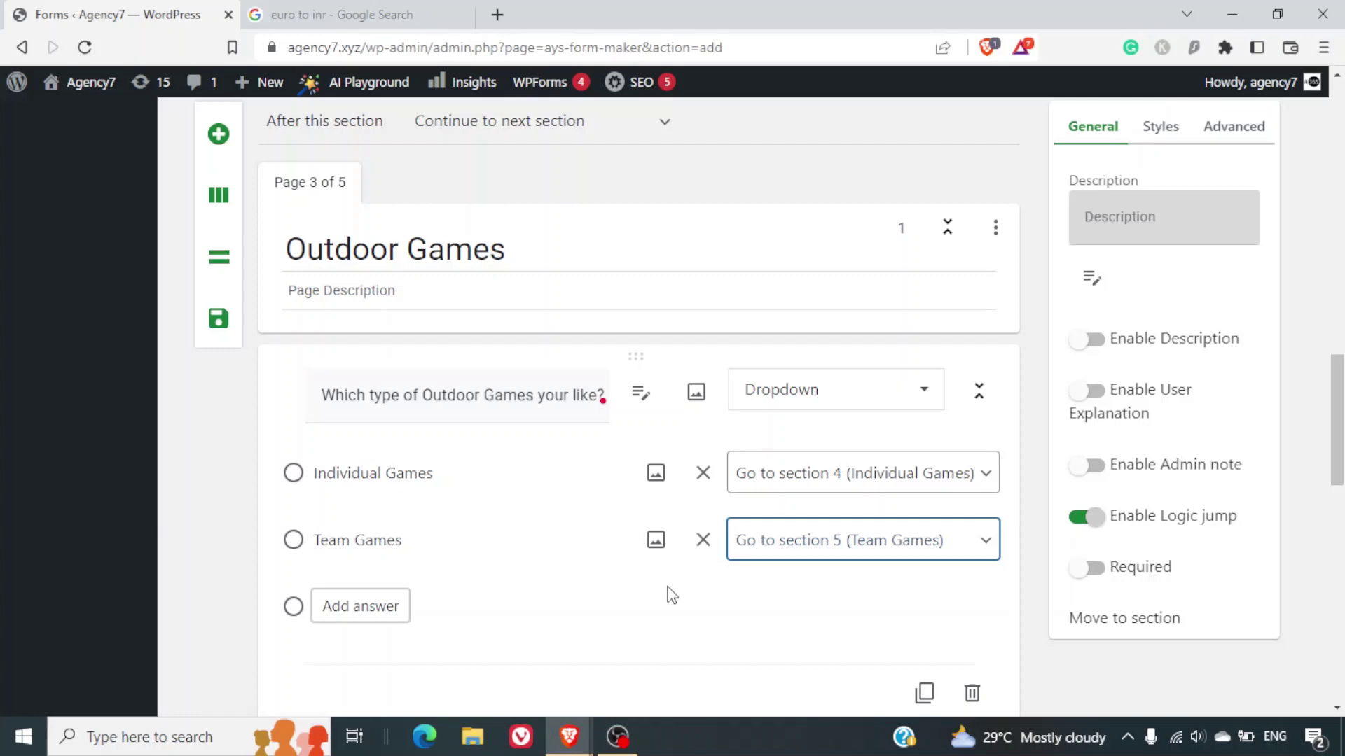
pyautogui.click(771, 490)
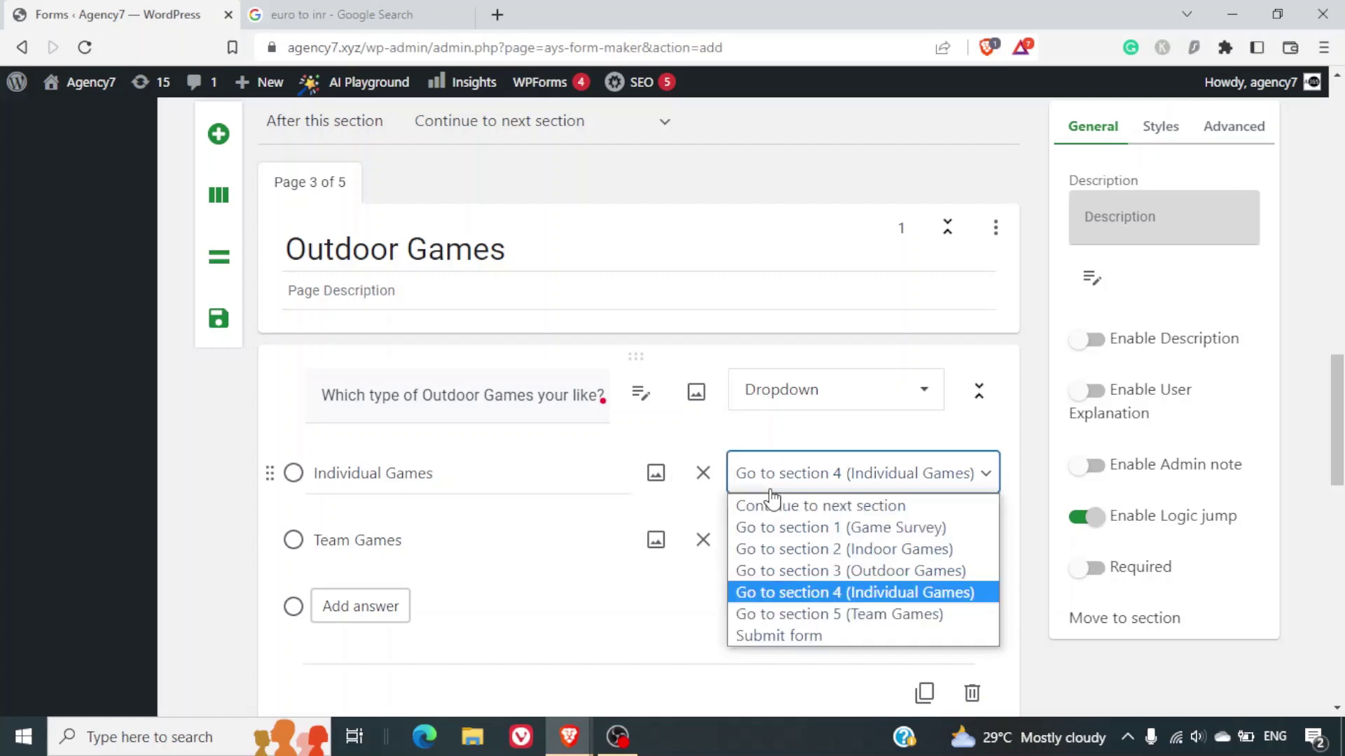
pyautogui.tripleClick(566, 476)
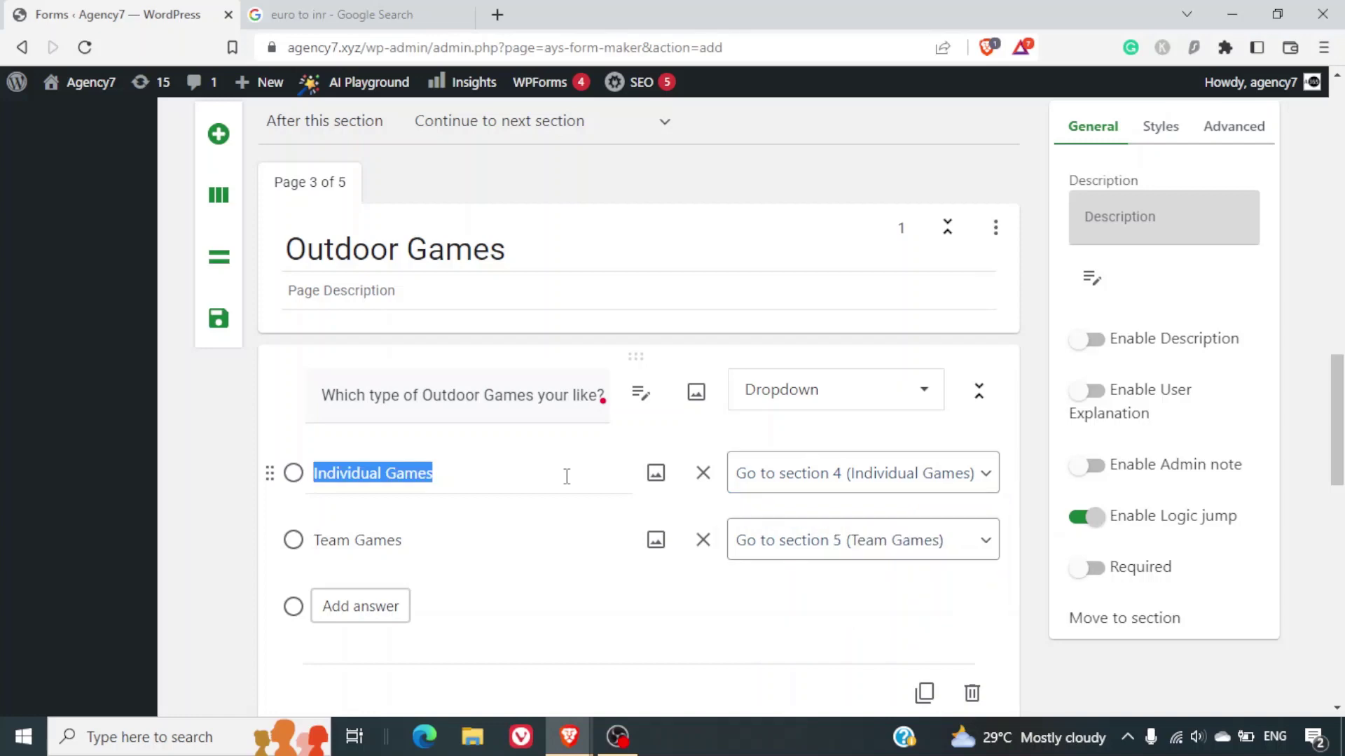
# In the first page's "What Games you like?" field, make the Outdoors answer go to section 3 (Outdoor Games).
pyautogui.scroll(4, 567, 477)
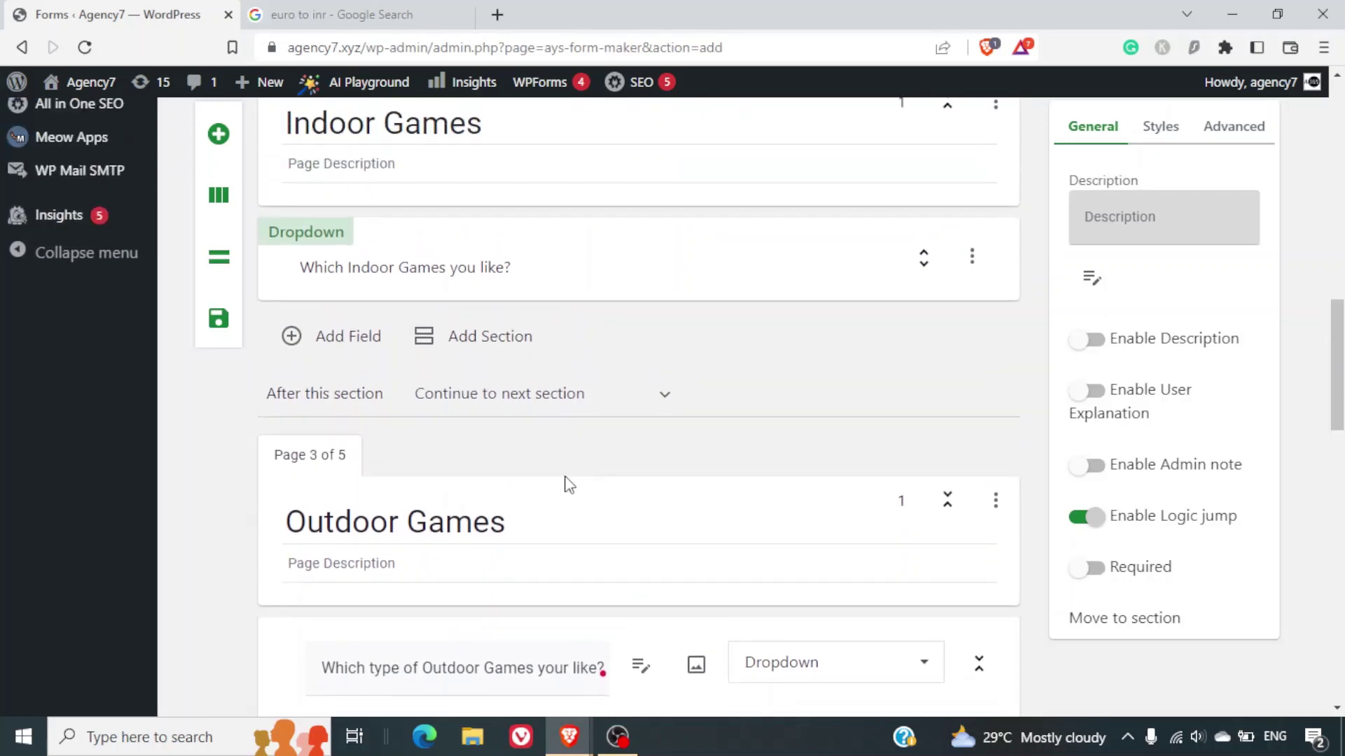
pyautogui.click(532, 288)
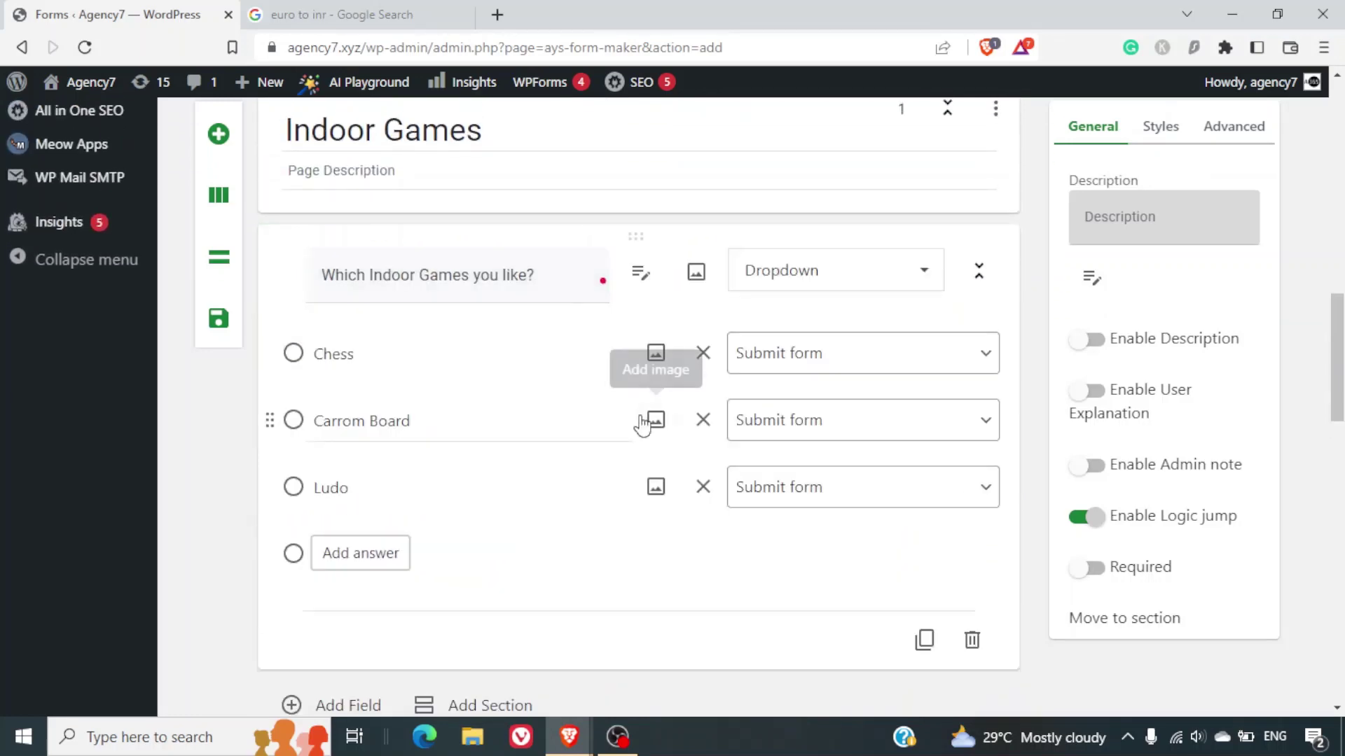
pyautogui.scroll(10, 615, 484)
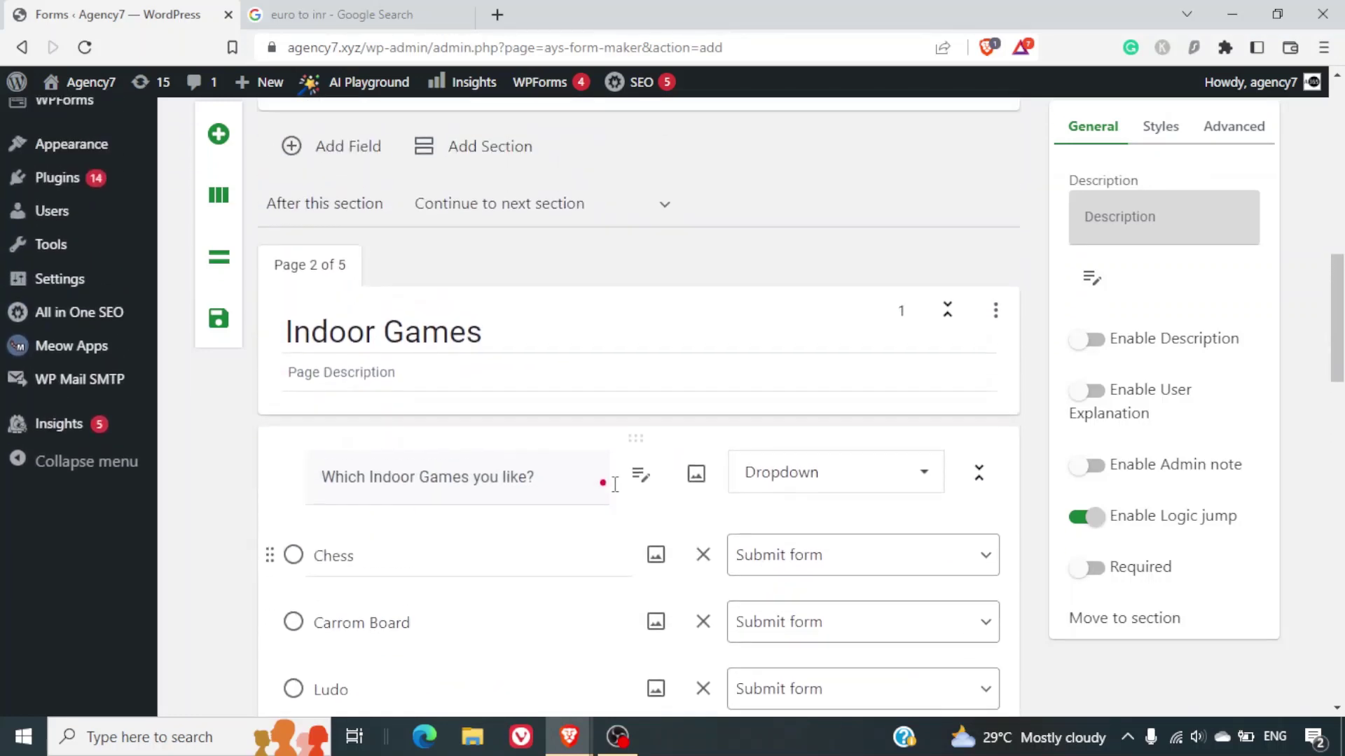
pyautogui.scroll(-2, 622, 427)
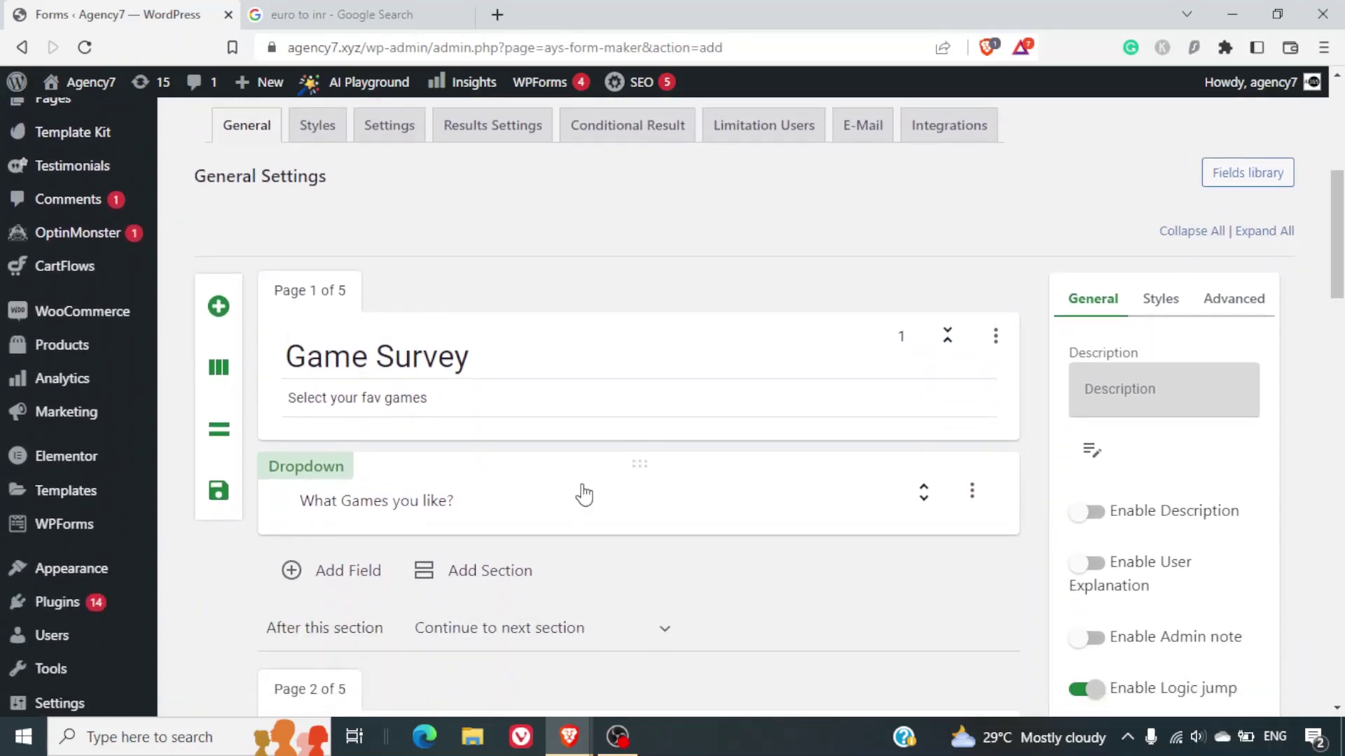
pyautogui.click(583, 495)
pyautogui.scroll(-2, 672, 540)
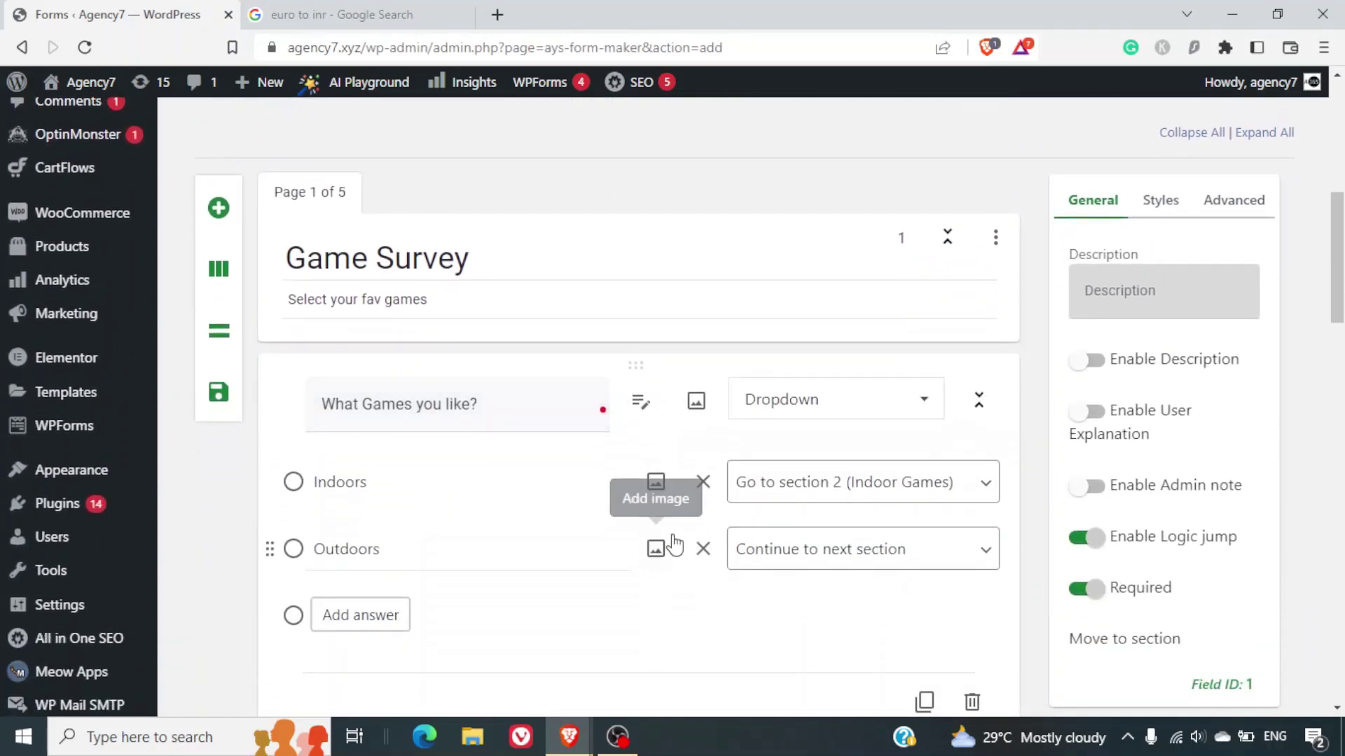
pyautogui.click(839, 554)
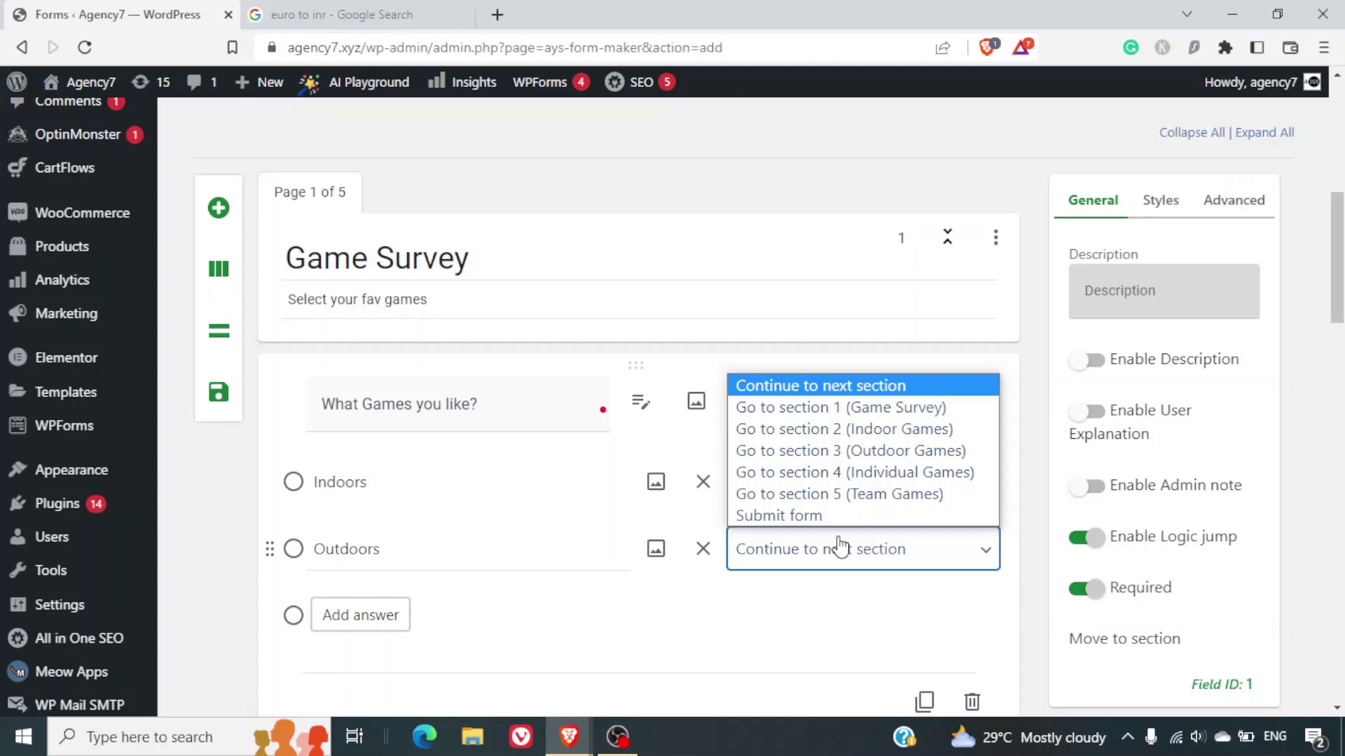
pyautogui.click(860, 452)
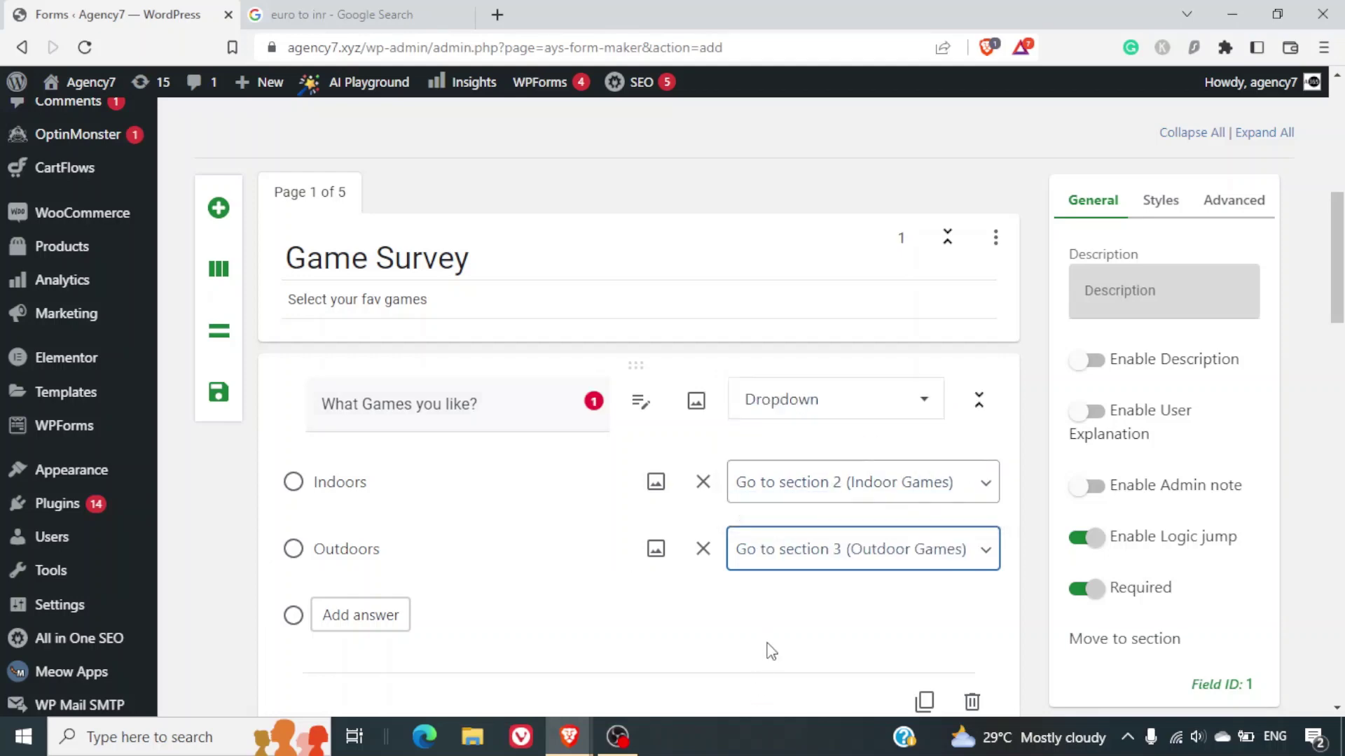
# Close the "euro to inr" Google Search tab and save the Game Survey form without closing it.
pyautogui.scroll(1, 771, 652)
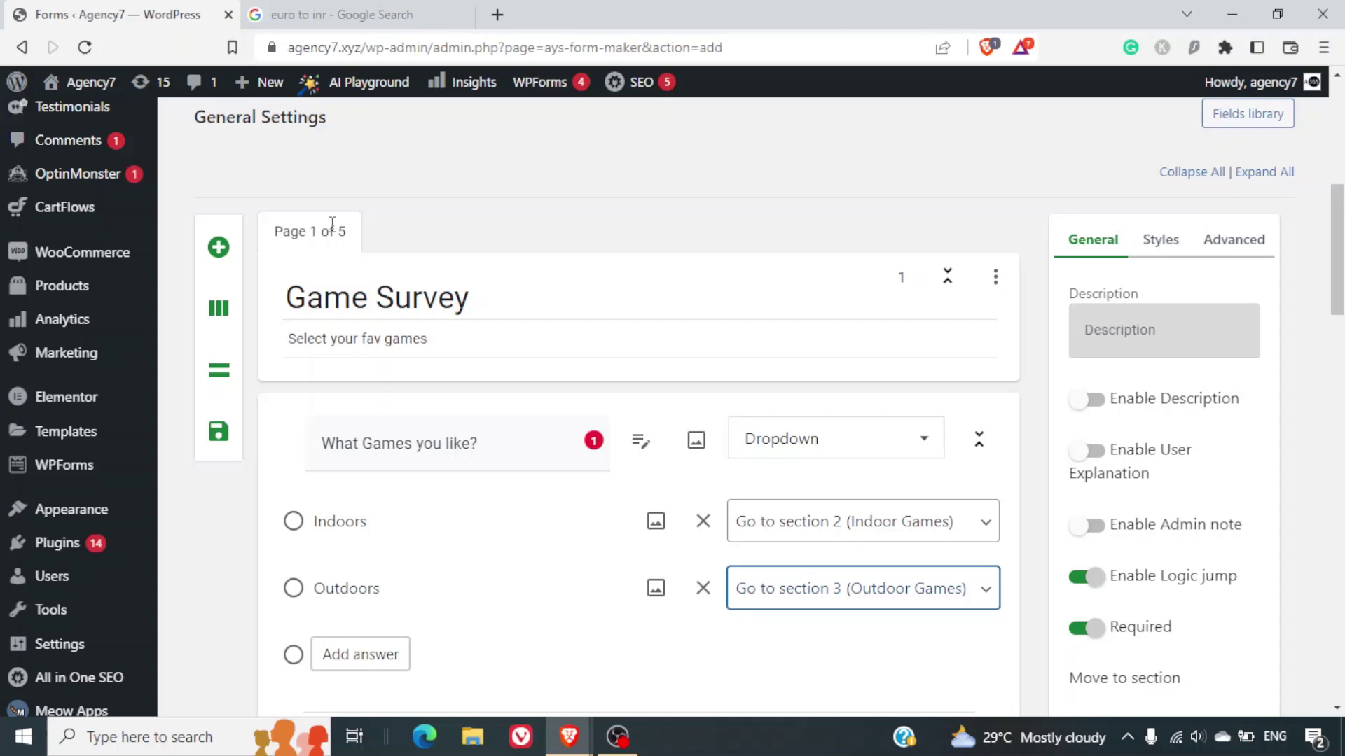
pyautogui.scroll(-10, 517, 284)
pyautogui.scroll(-10, 517, 283)
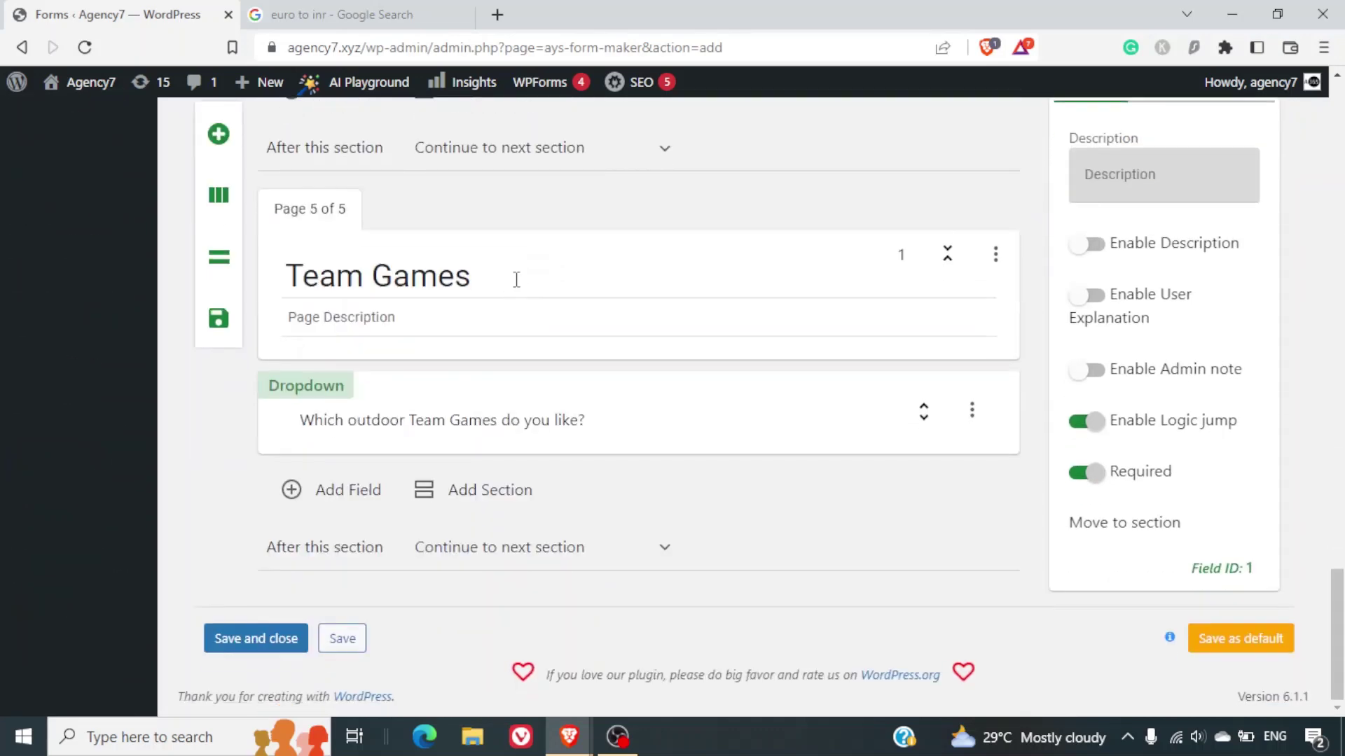
pyautogui.click(464, 15)
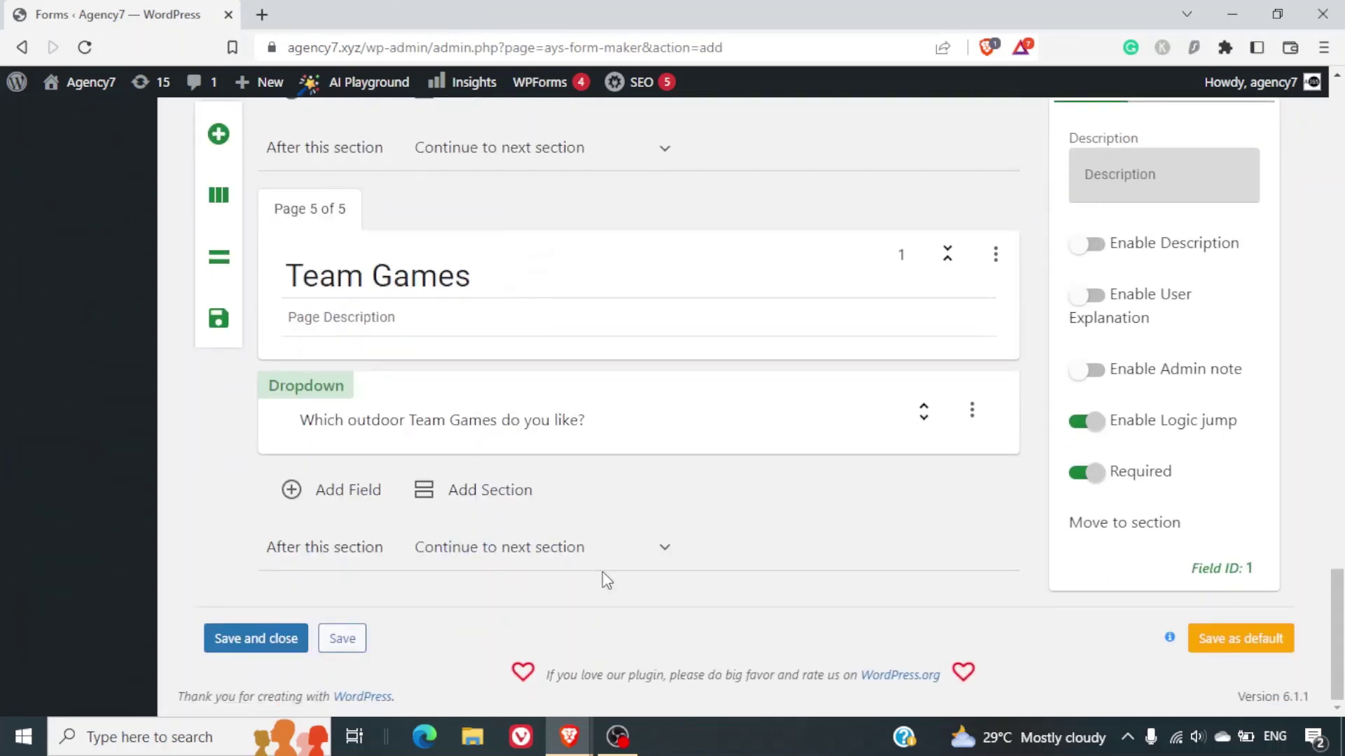
pyautogui.click(334, 646)
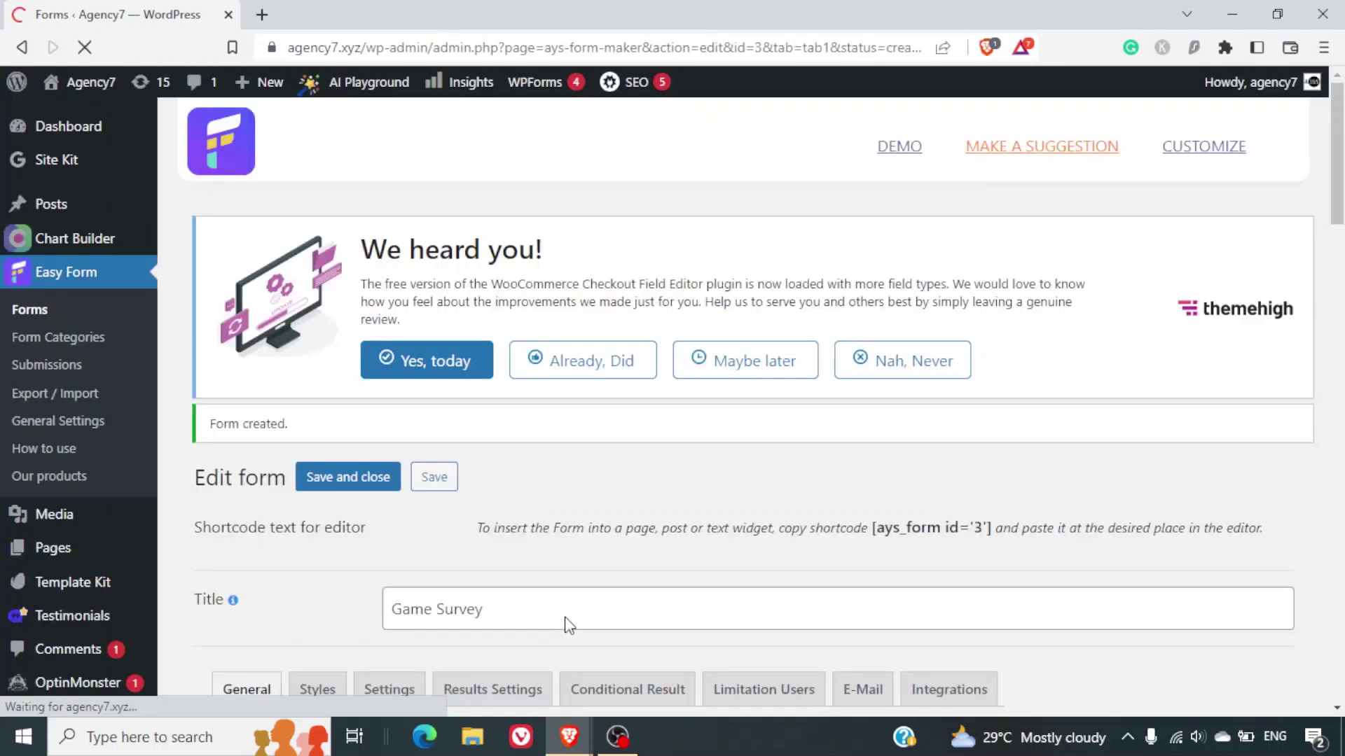
pyautogui.scroll(-5, 567, 623)
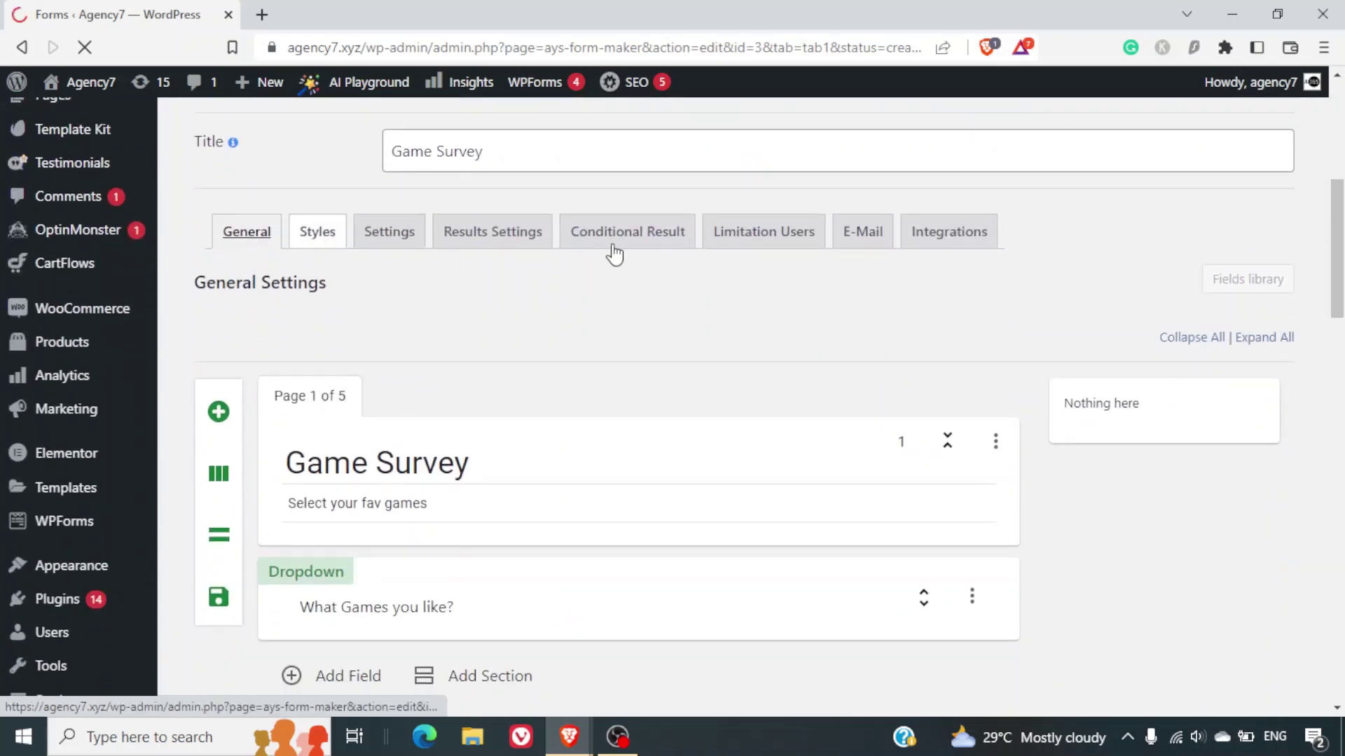
# Examine the form's style options, including the theme, colours, widths, title, field and option styles.
pyautogui.click(308, 239)
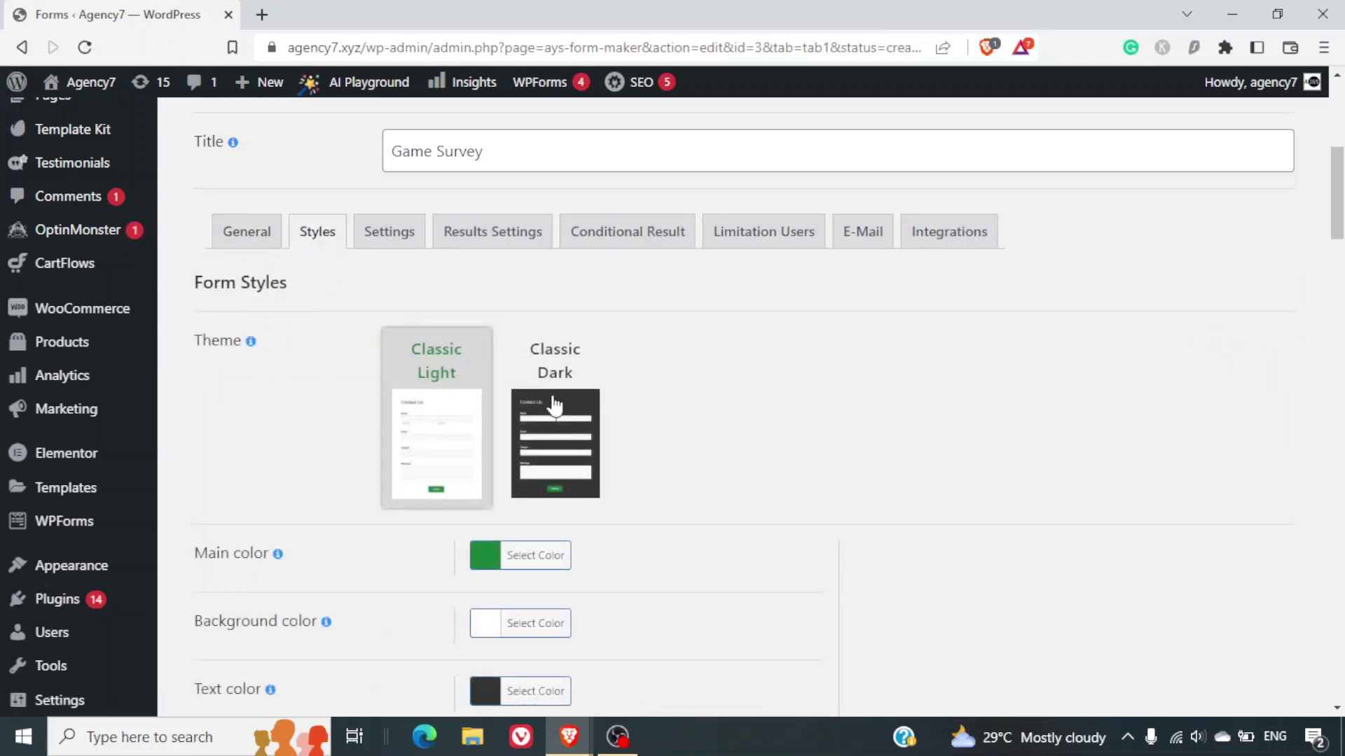
pyautogui.scroll(-6, 741, 493)
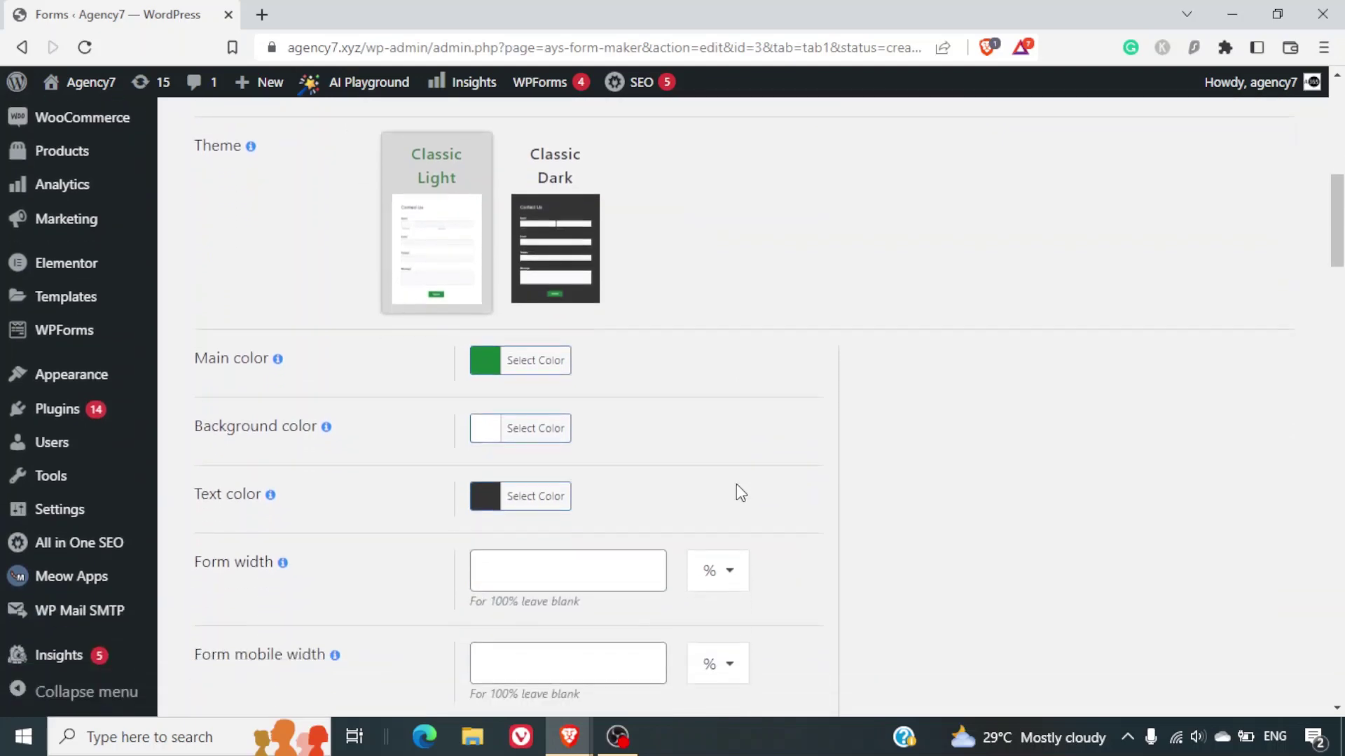
pyautogui.scroll(-1, 738, 495)
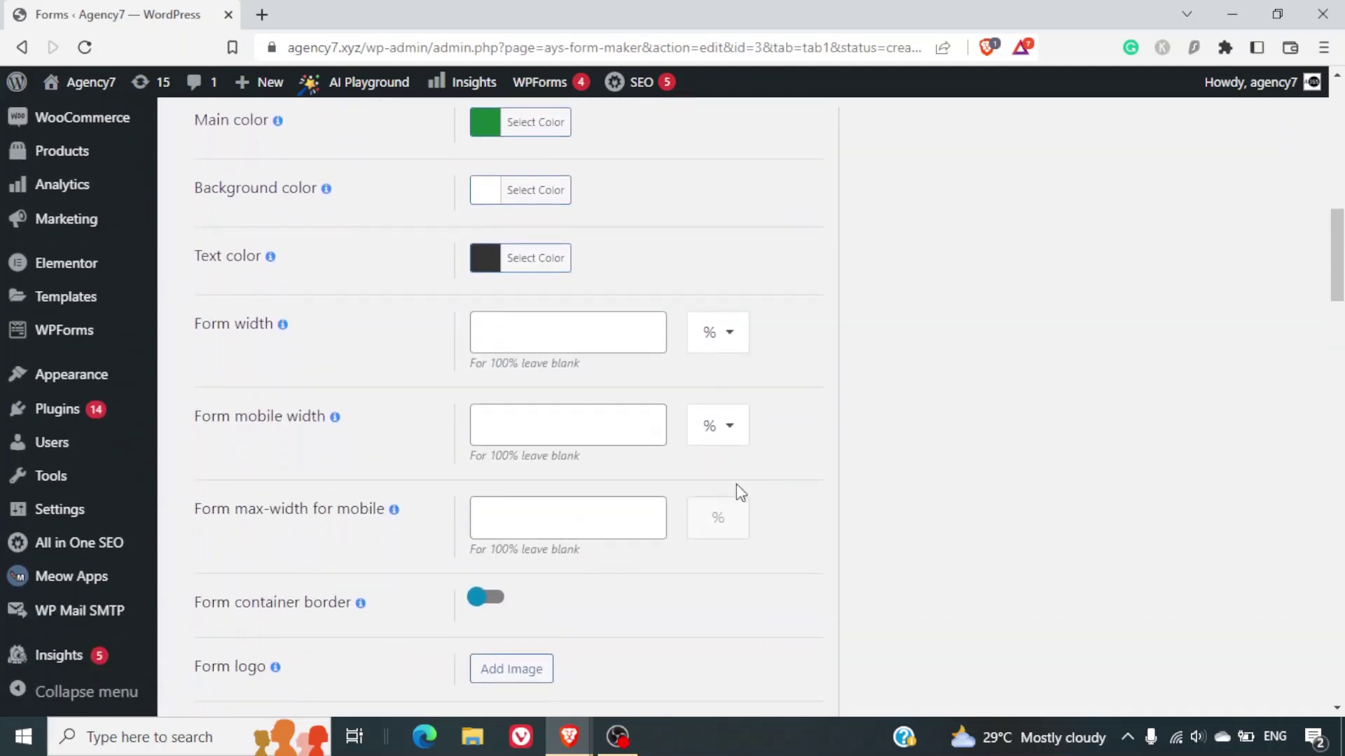
pyautogui.scroll(-5, 737, 485)
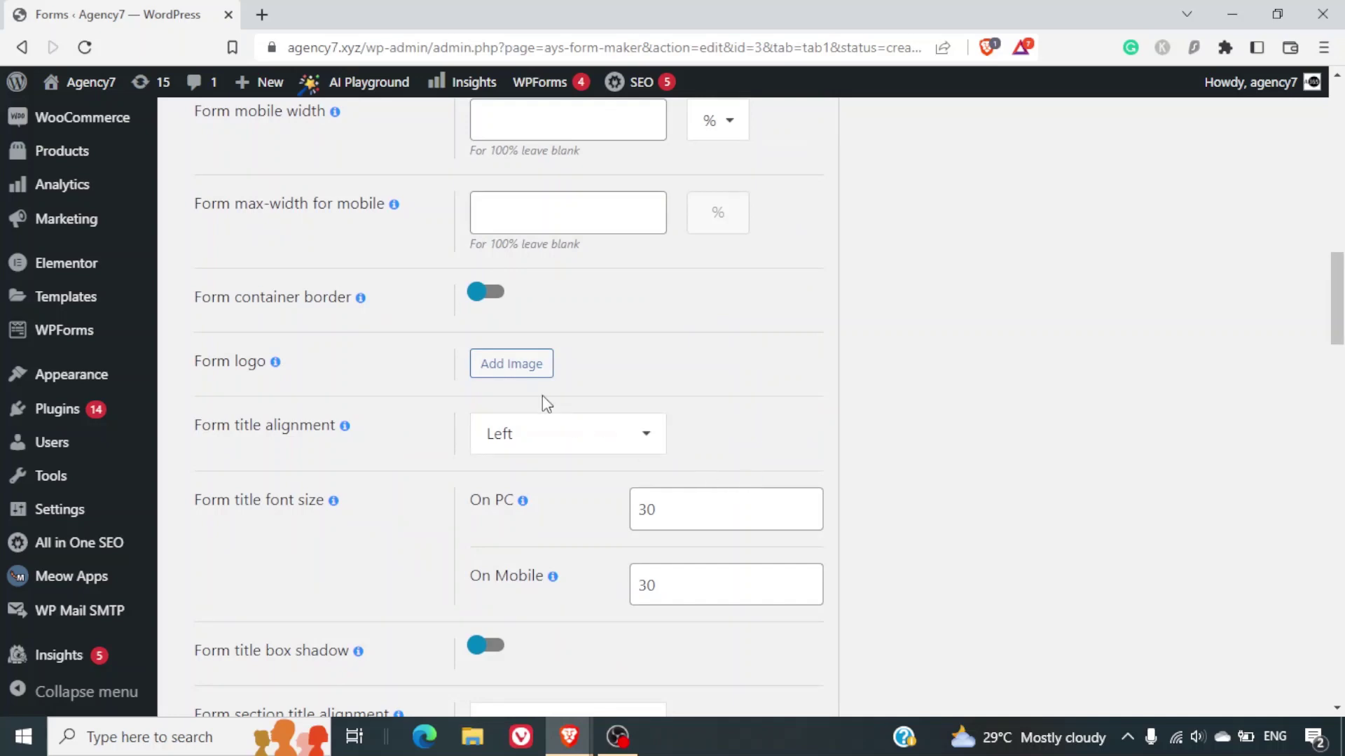
pyautogui.scroll(-2, 605, 481)
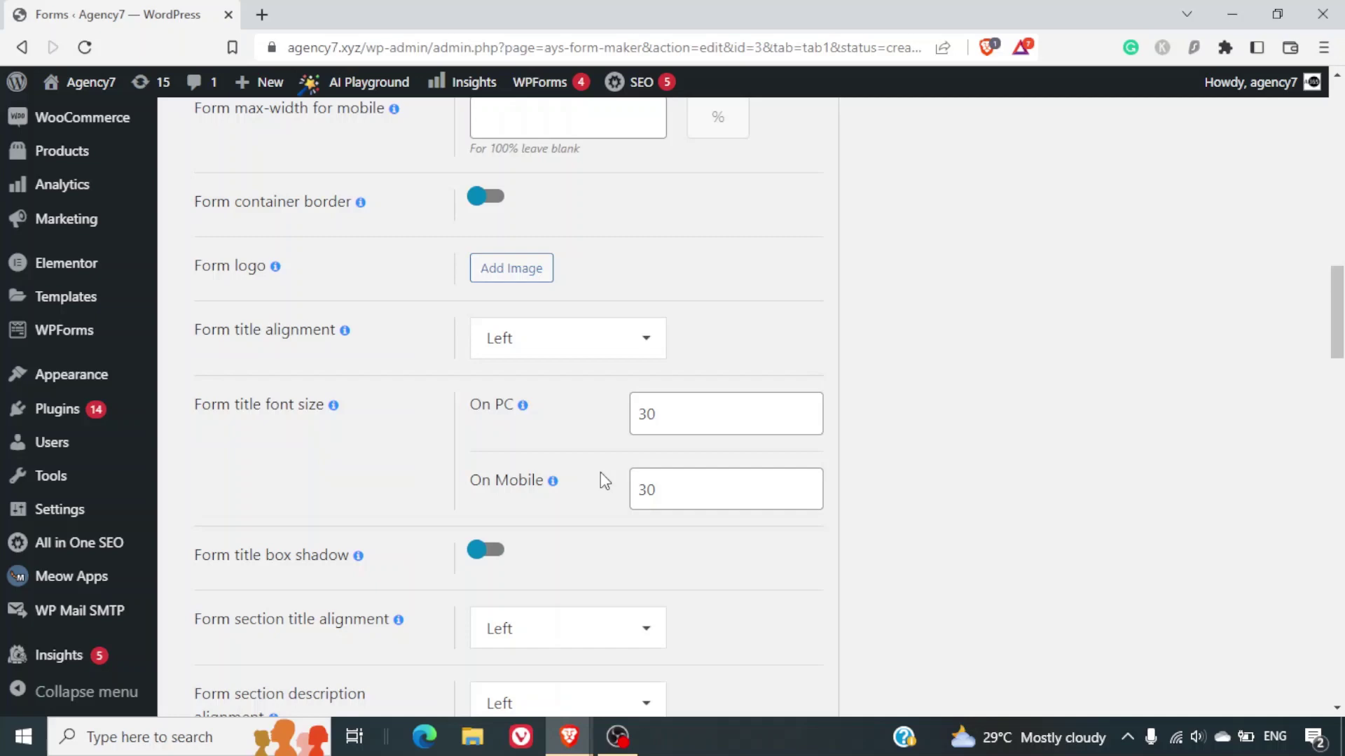
pyautogui.scroll(-5, 599, 472)
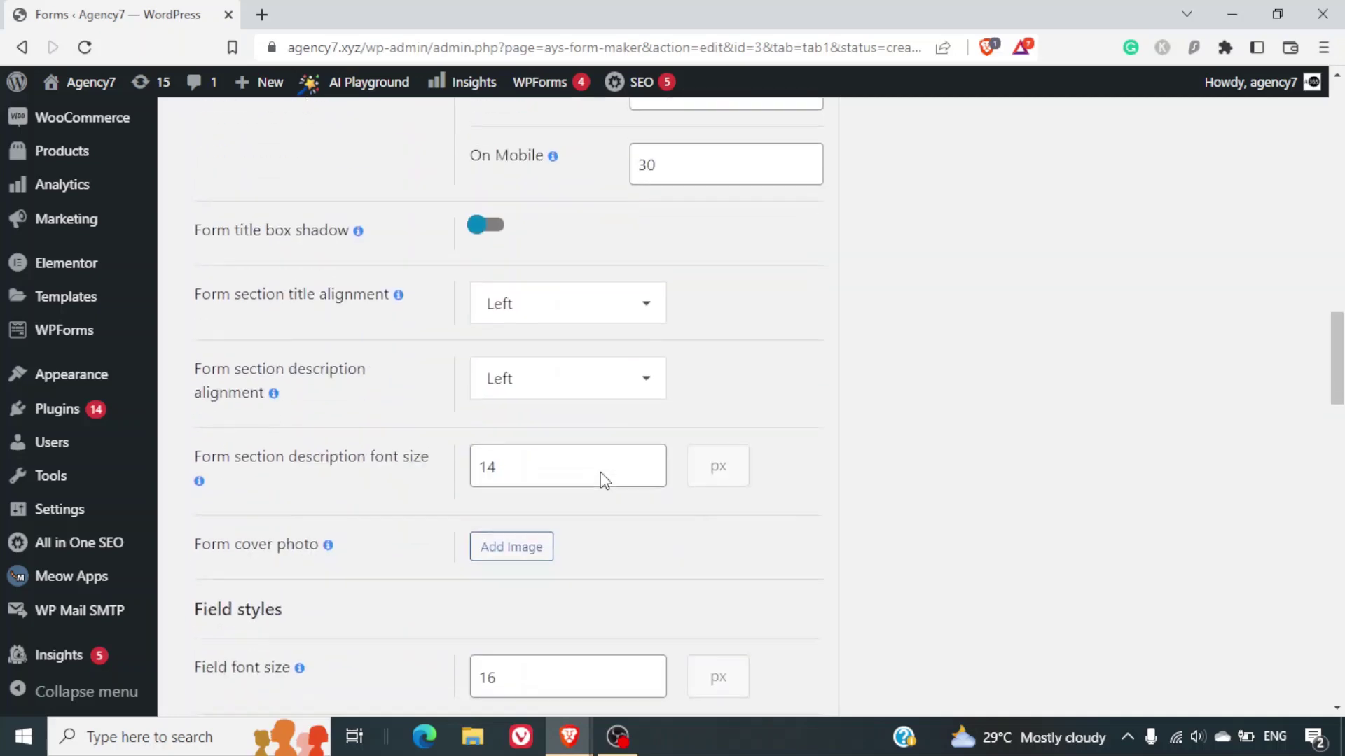
pyautogui.scroll(-9, 599, 472)
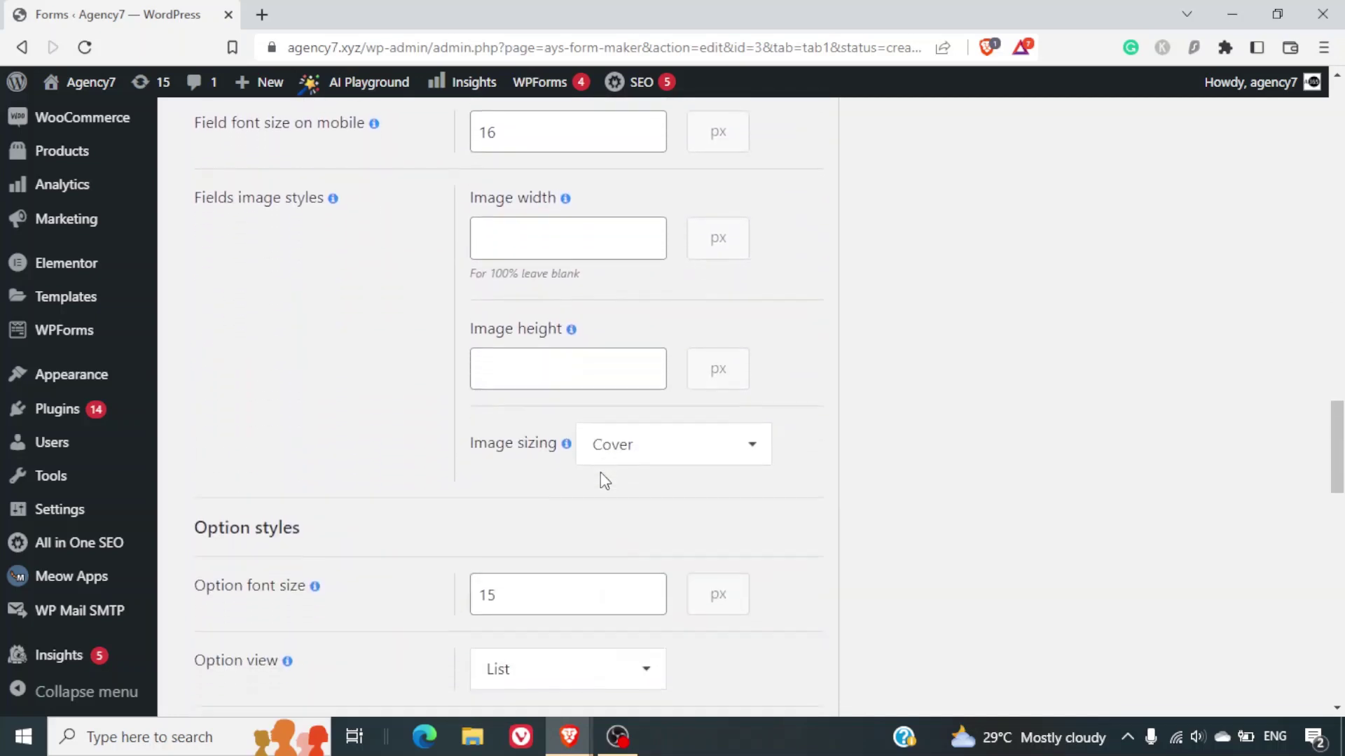
pyautogui.scroll(20, 599, 474)
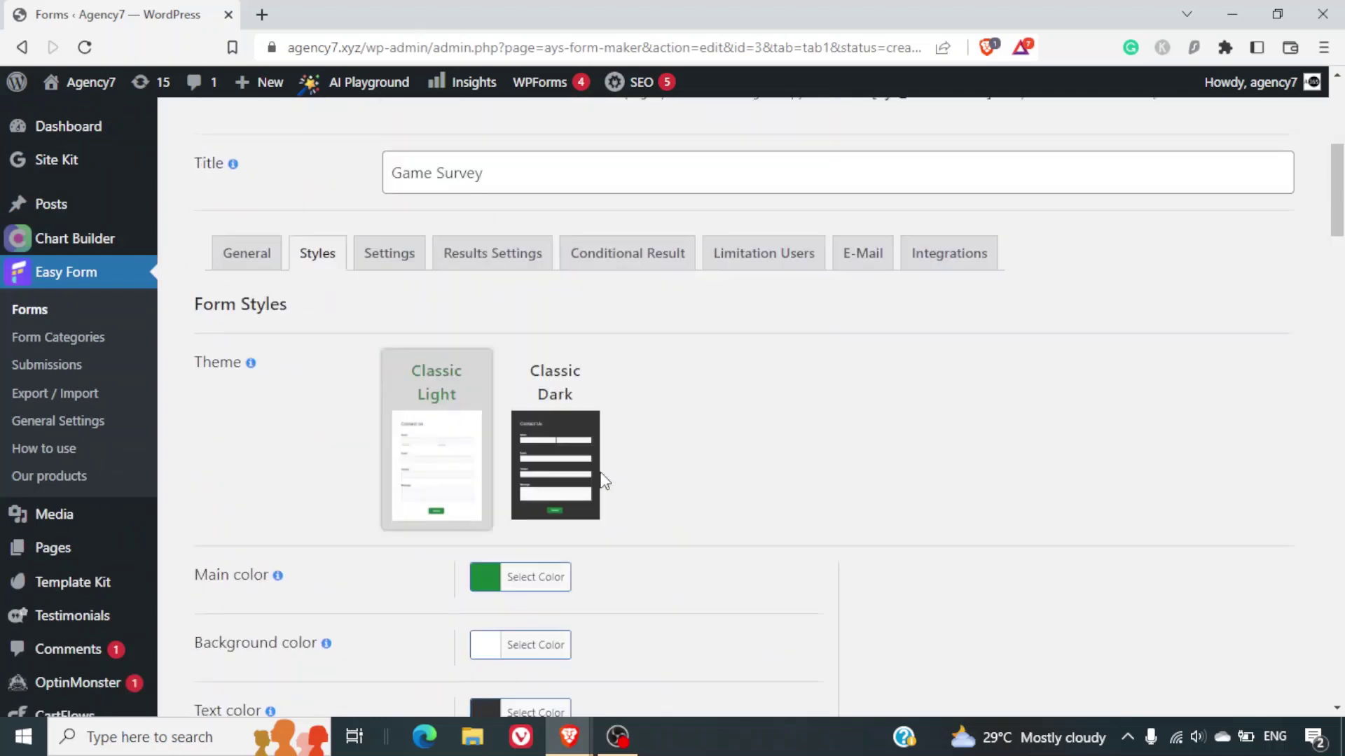
pyautogui.scroll(4, 602, 478)
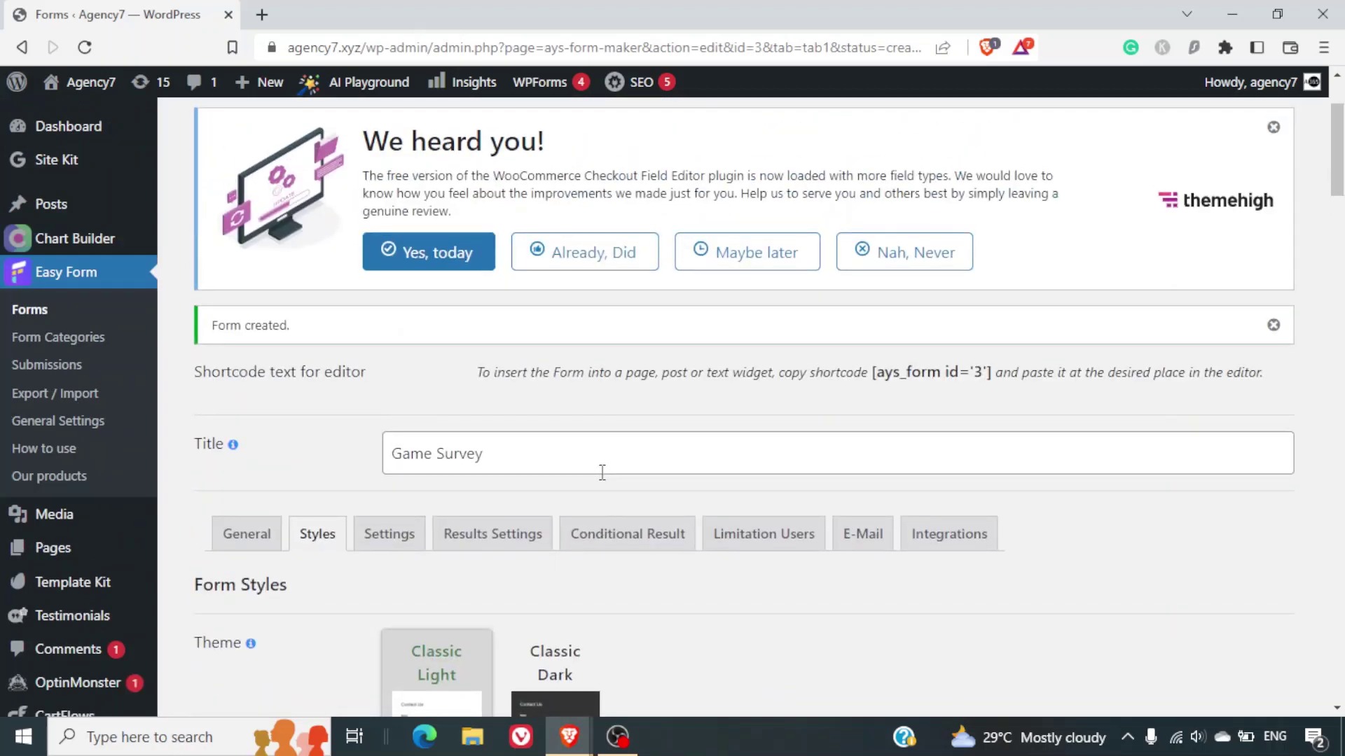
# Review the form's general settings, including its category, publication status and header display options.
pyautogui.click(410, 530)
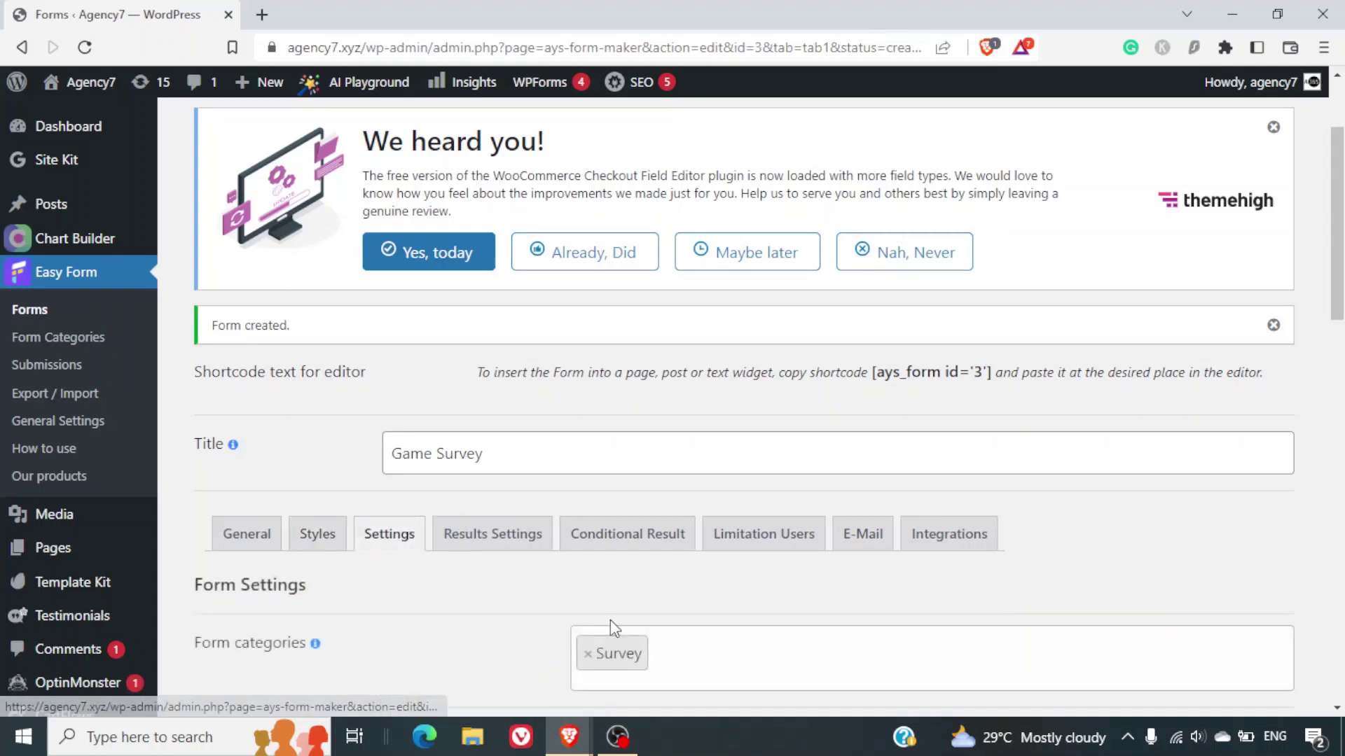
pyautogui.scroll(-4, 611, 620)
pyautogui.scroll(-1, 615, 628)
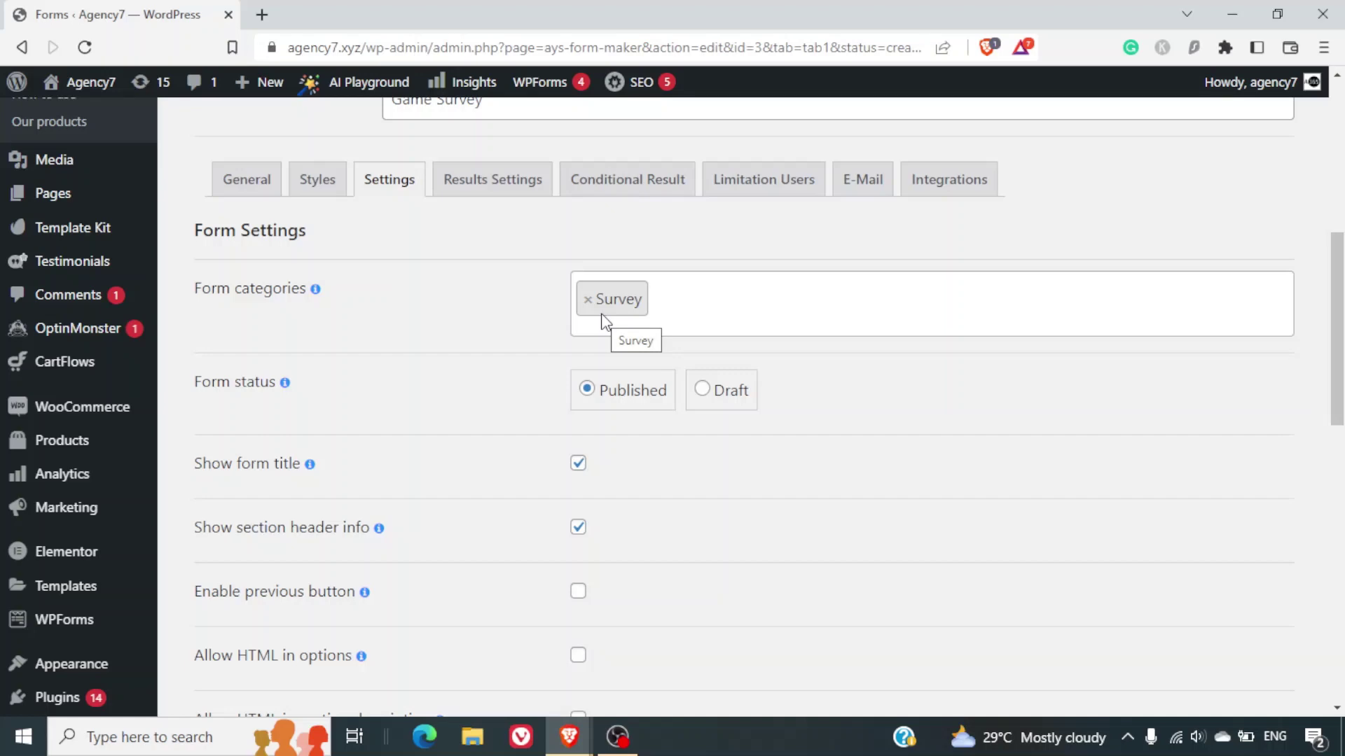
pyautogui.scroll(3, 145, 186)
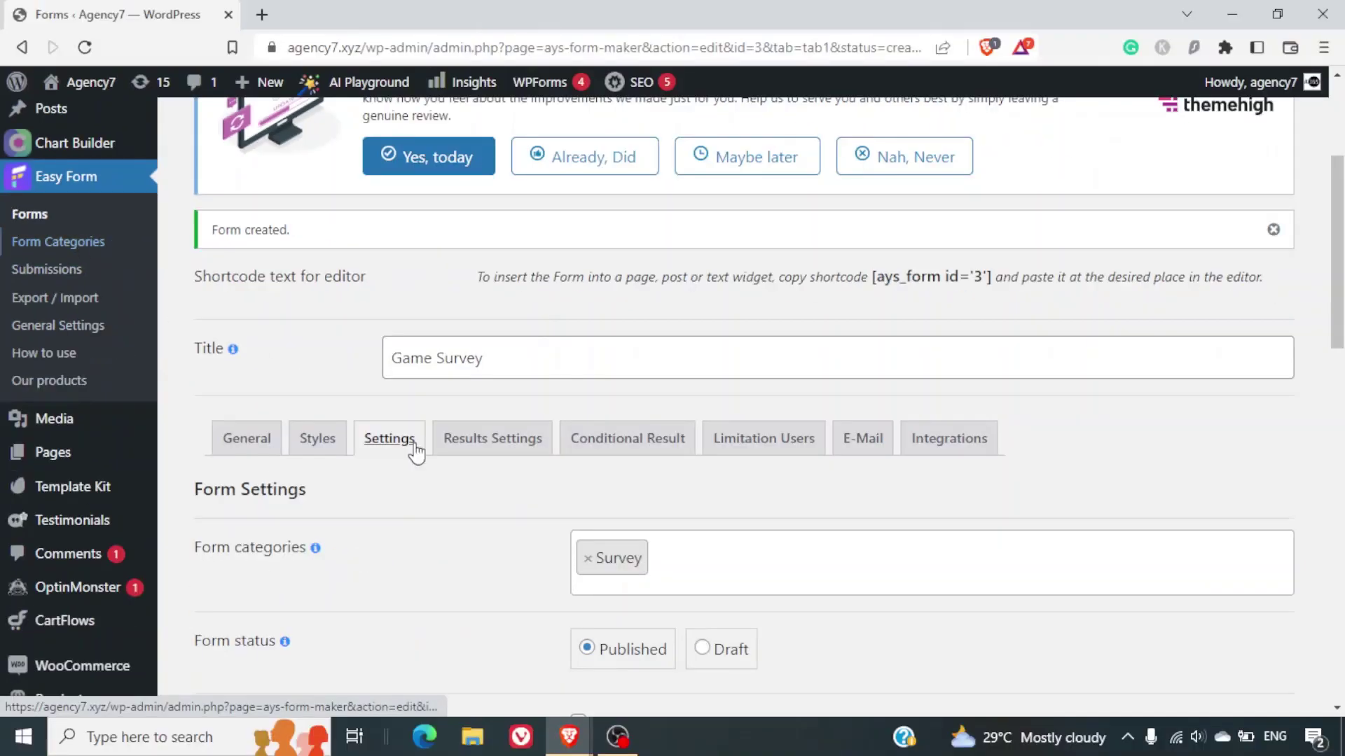
# In the form's results settings, enable Redirect after submission and the EXIT button.
pyautogui.click(509, 451)
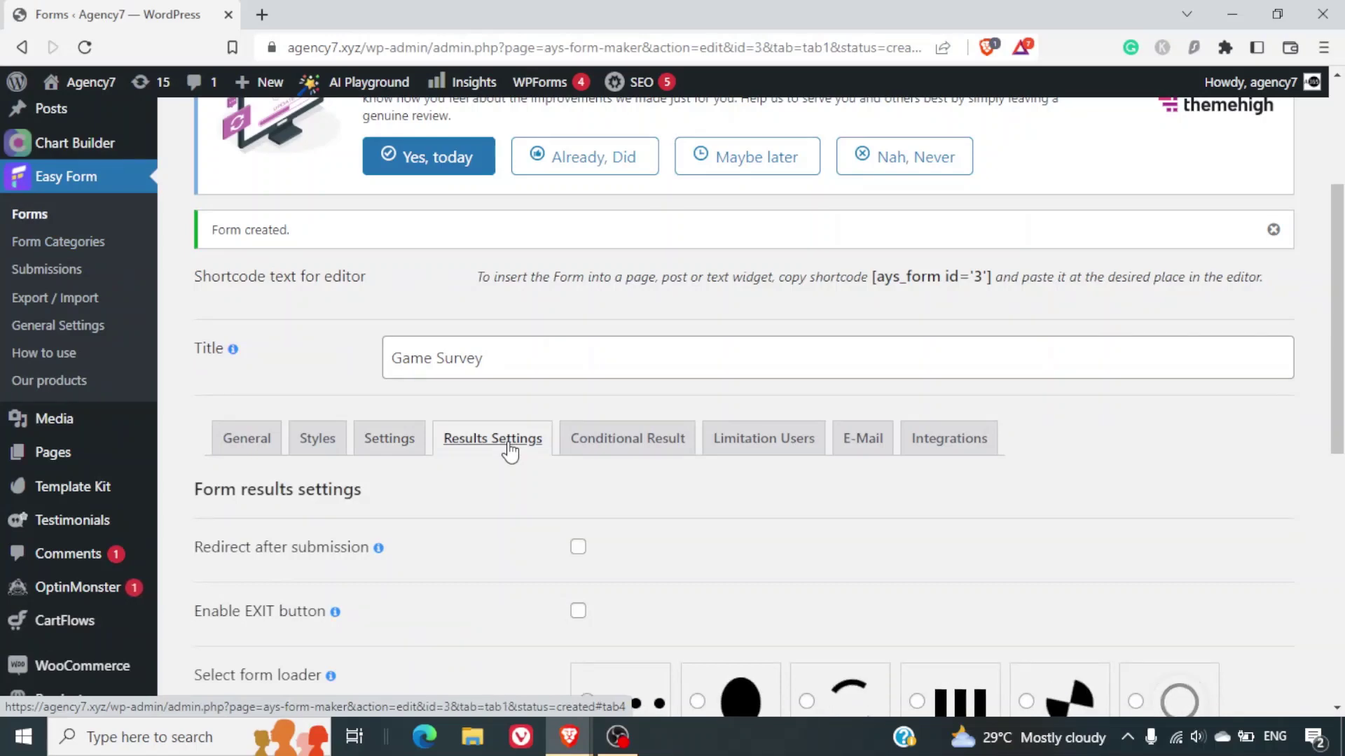
pyautogui.scroll(-1, 544, 518)
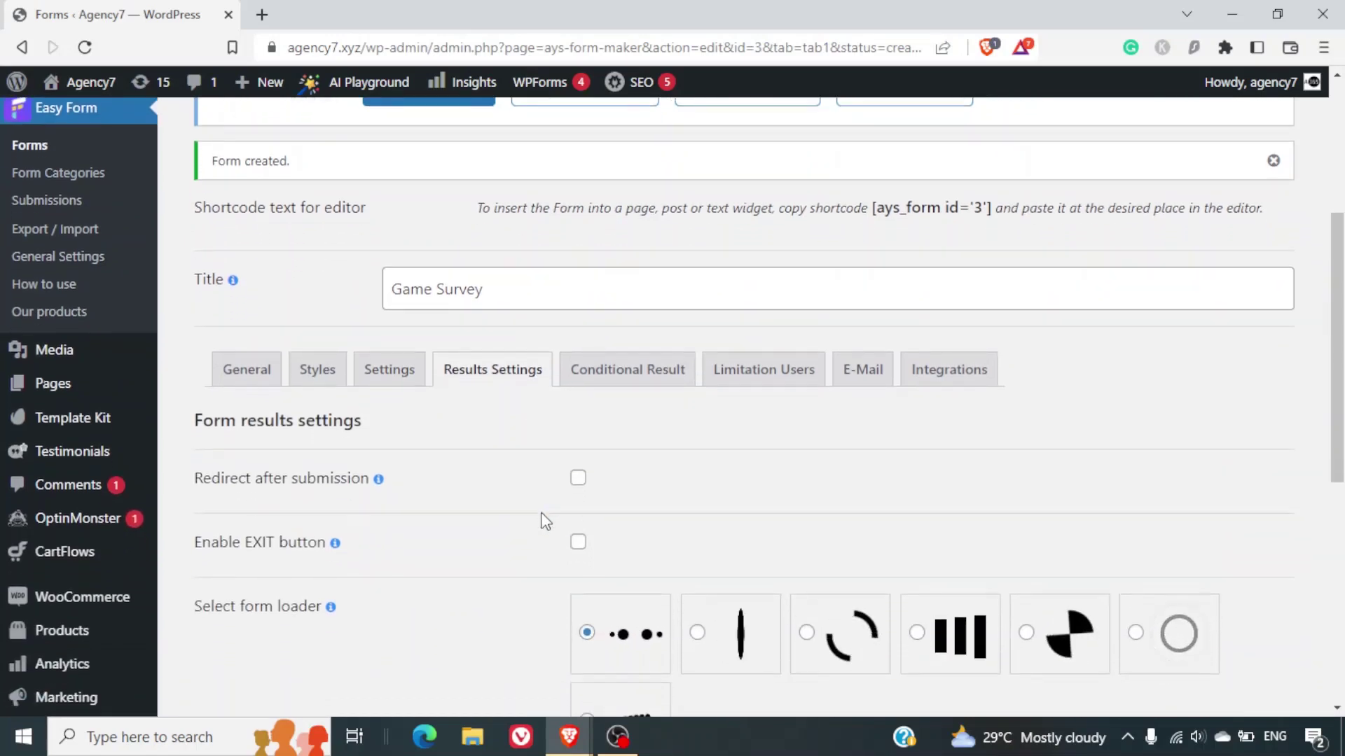
pyautogui.click(579, 461)
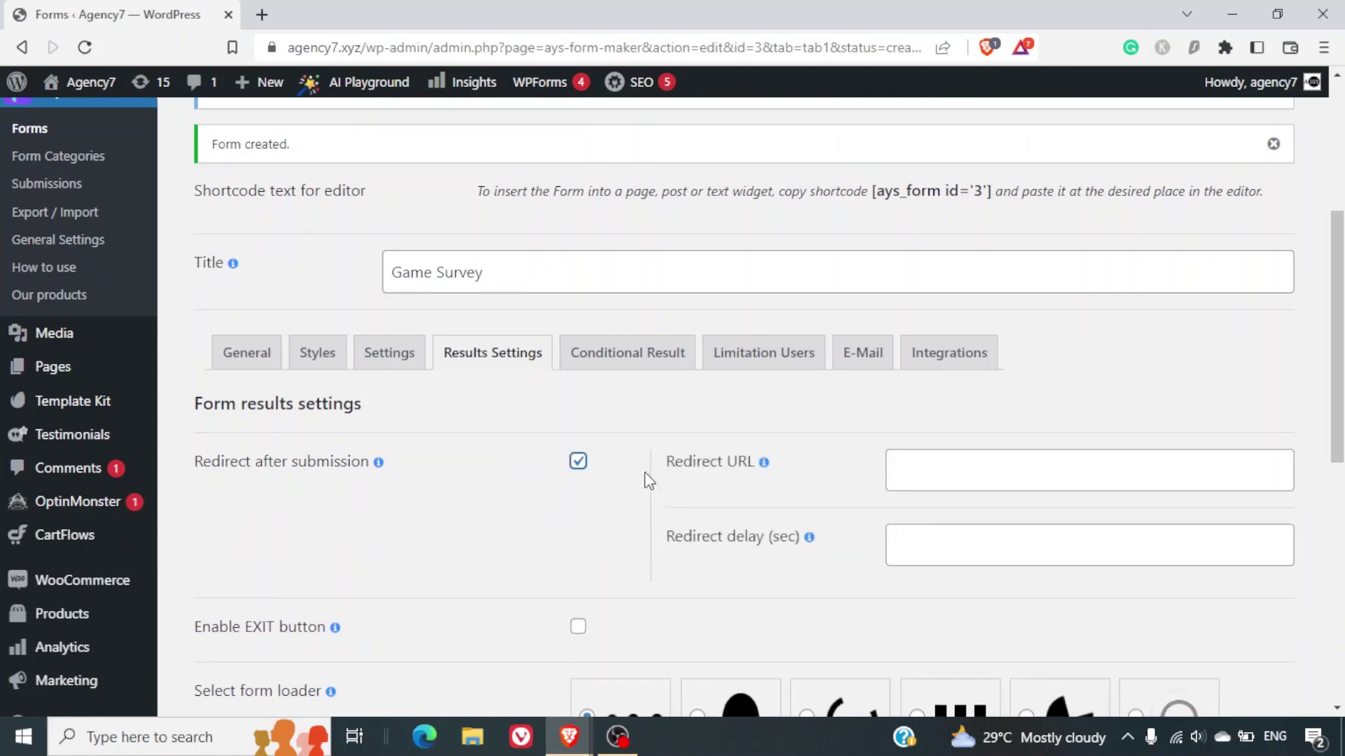
pyautogui.scroll(-2, 645, 473)
pyautogui.scroll(-1, 646, 473)
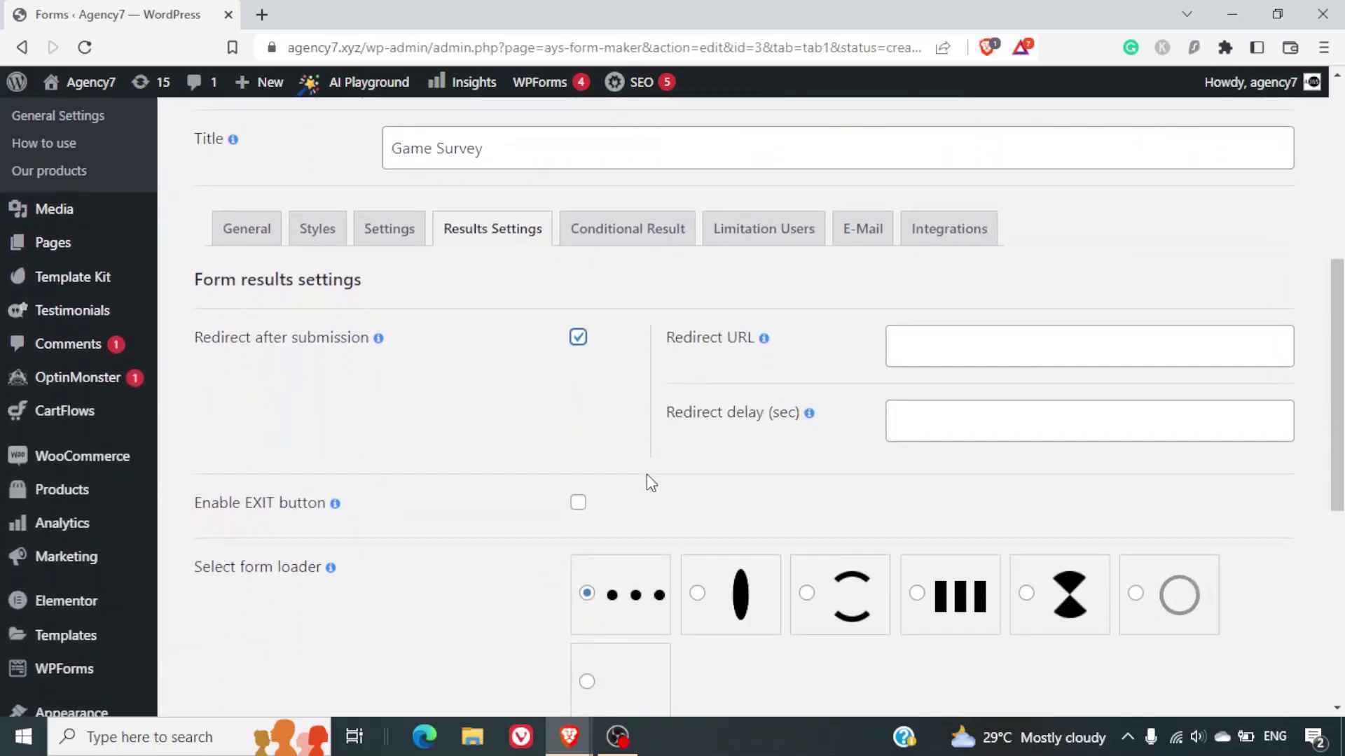
pyautogui.click(577, 504)
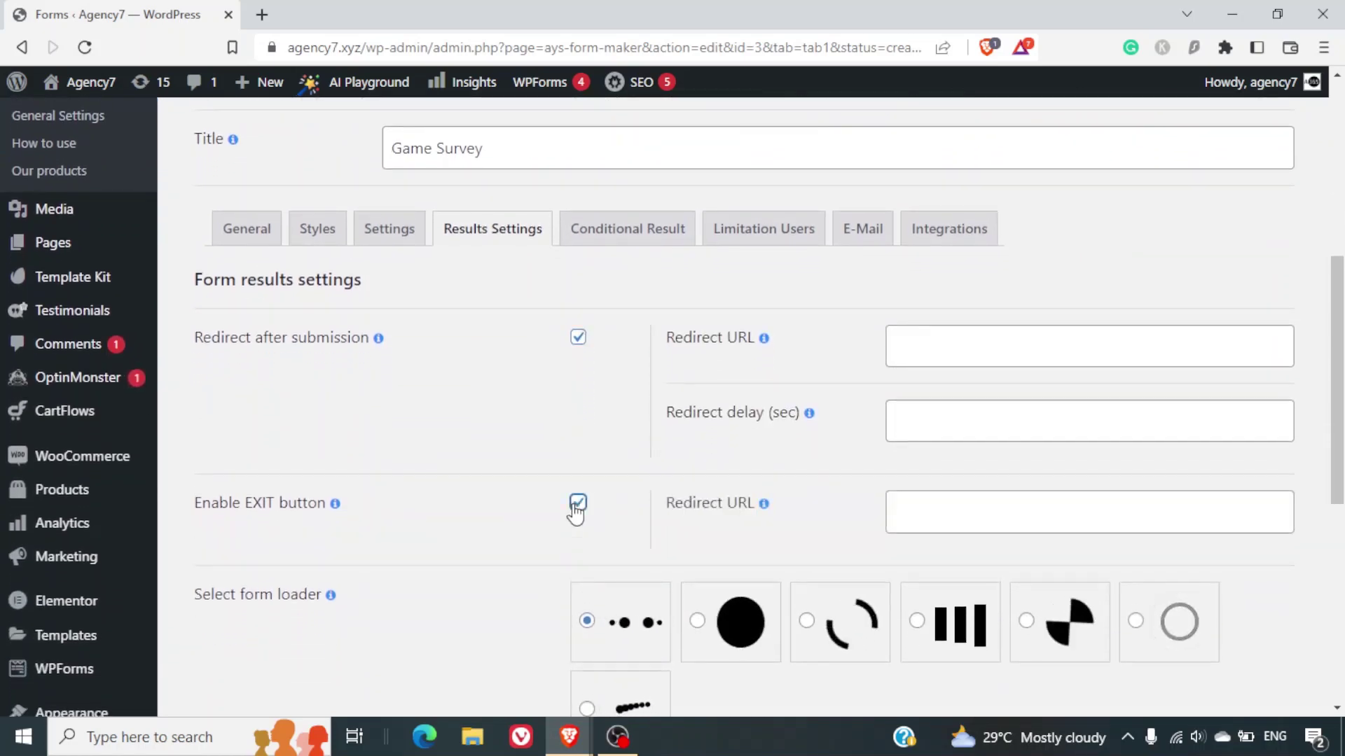
# Try the Text form loader, return to the three-dot loader and view the thank you message field.
pyautogui.scroll(-5, 576, 510)
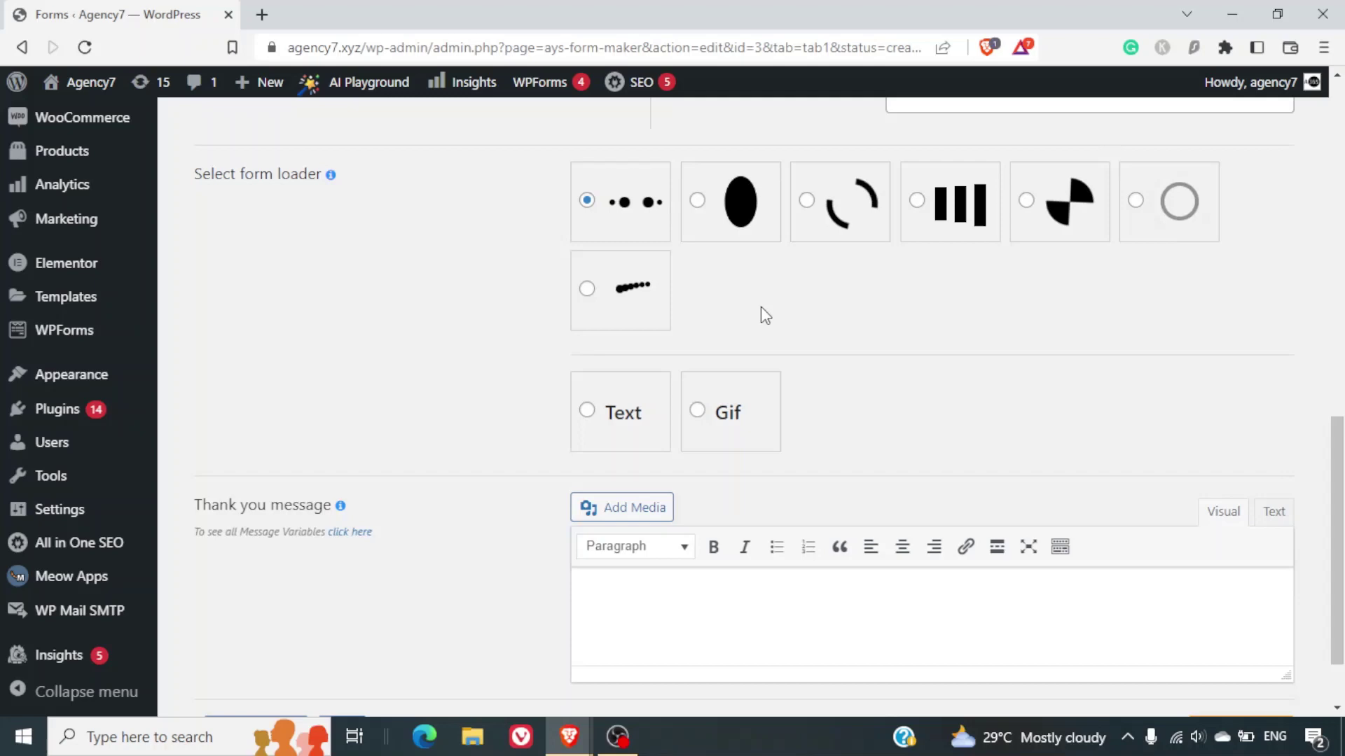
pyautogui.click(616, 428)
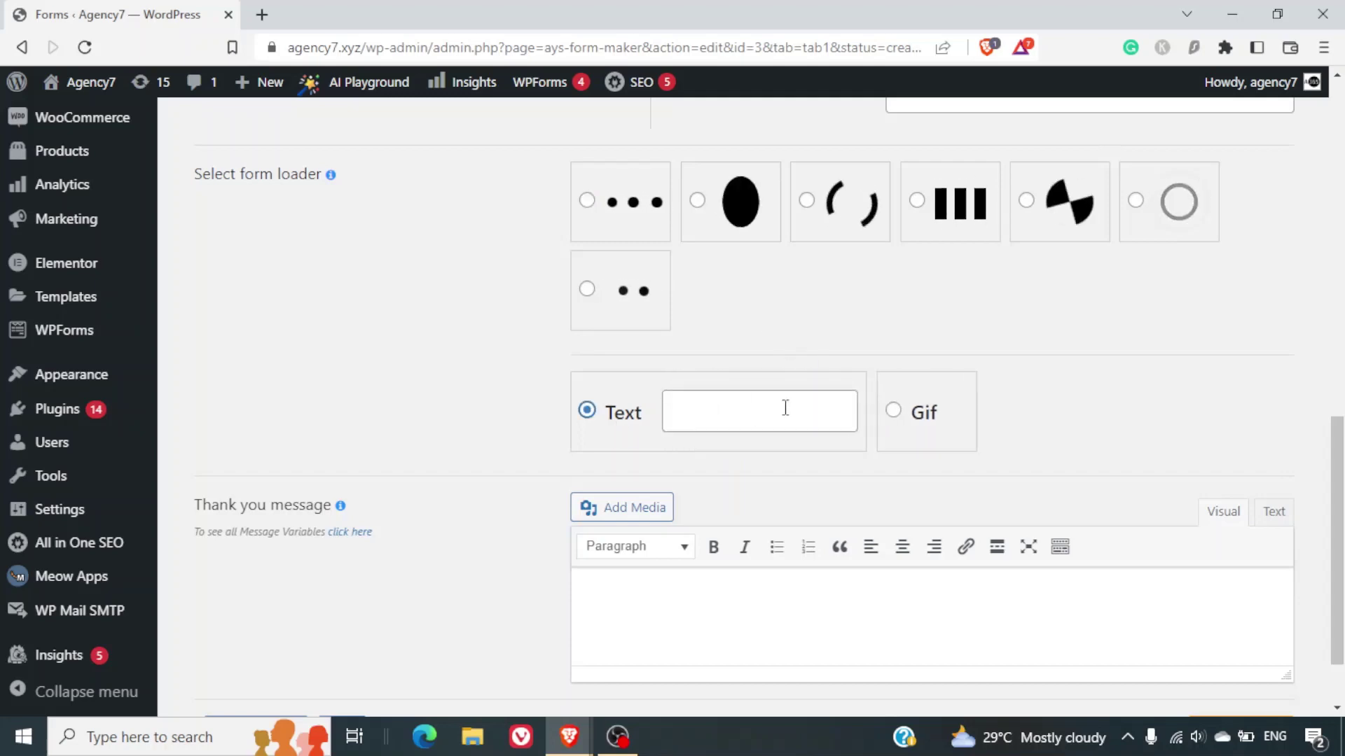
pyautogui.click(587, 202)
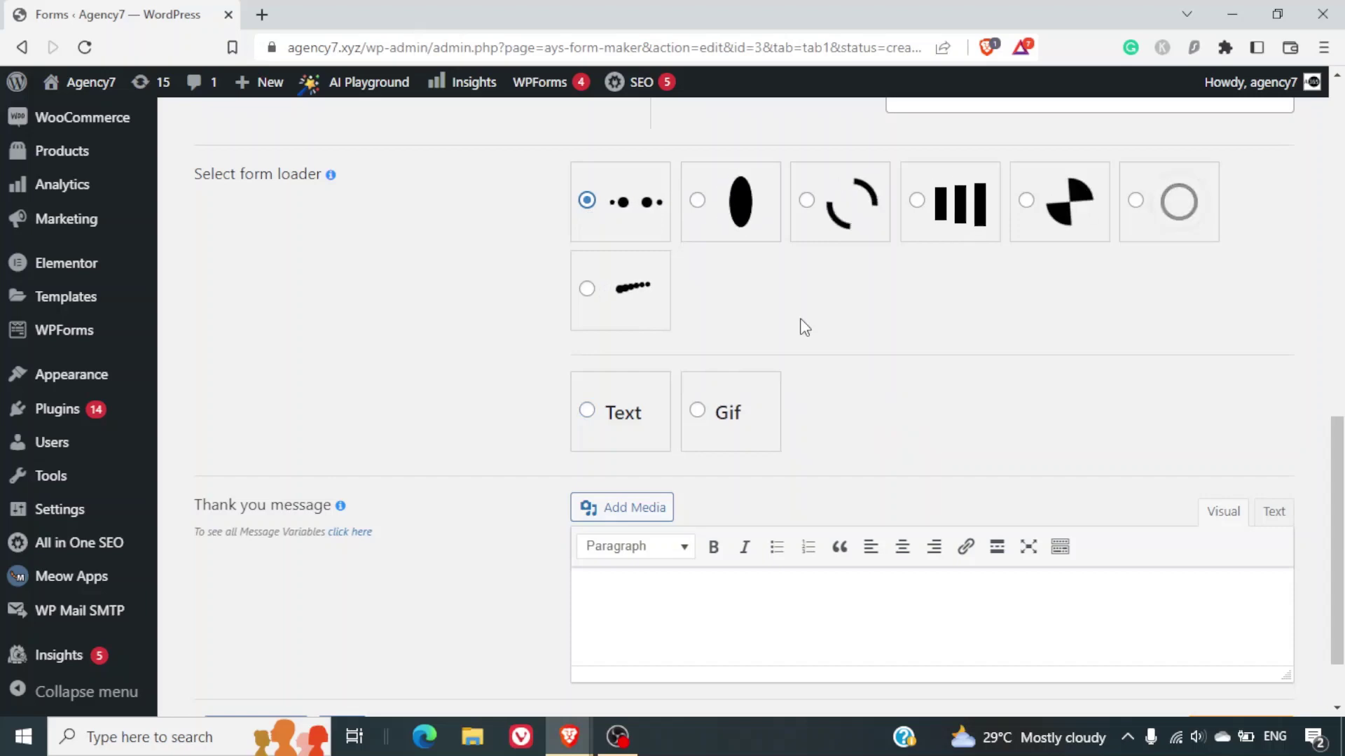
pyautogui.scroll(-2, 801, 320)
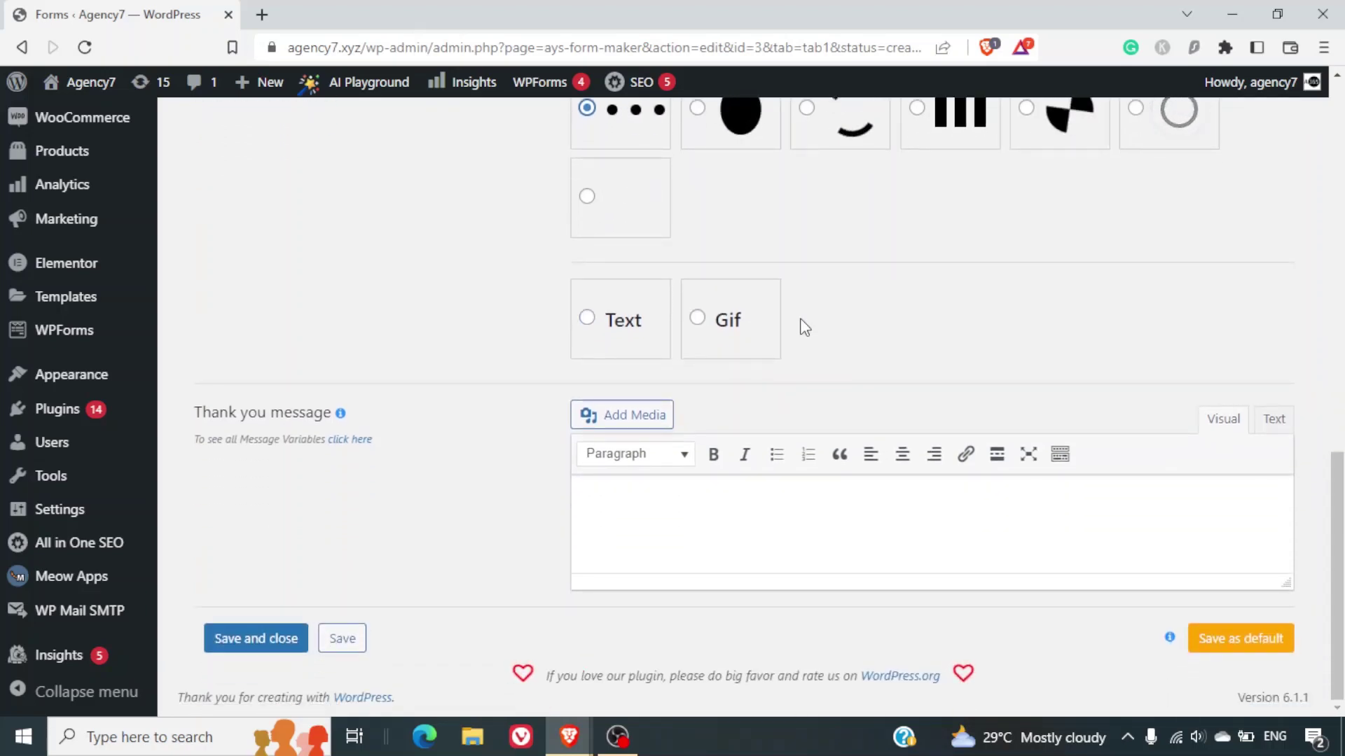
# Add a conditional result for the answer Cricket to "Which outdoor Team Games do you like?" and place the cursor in its page result message.
pyautogui.scroll(3, 799, 318)
pyautogui.scroll(6, 803, 326)
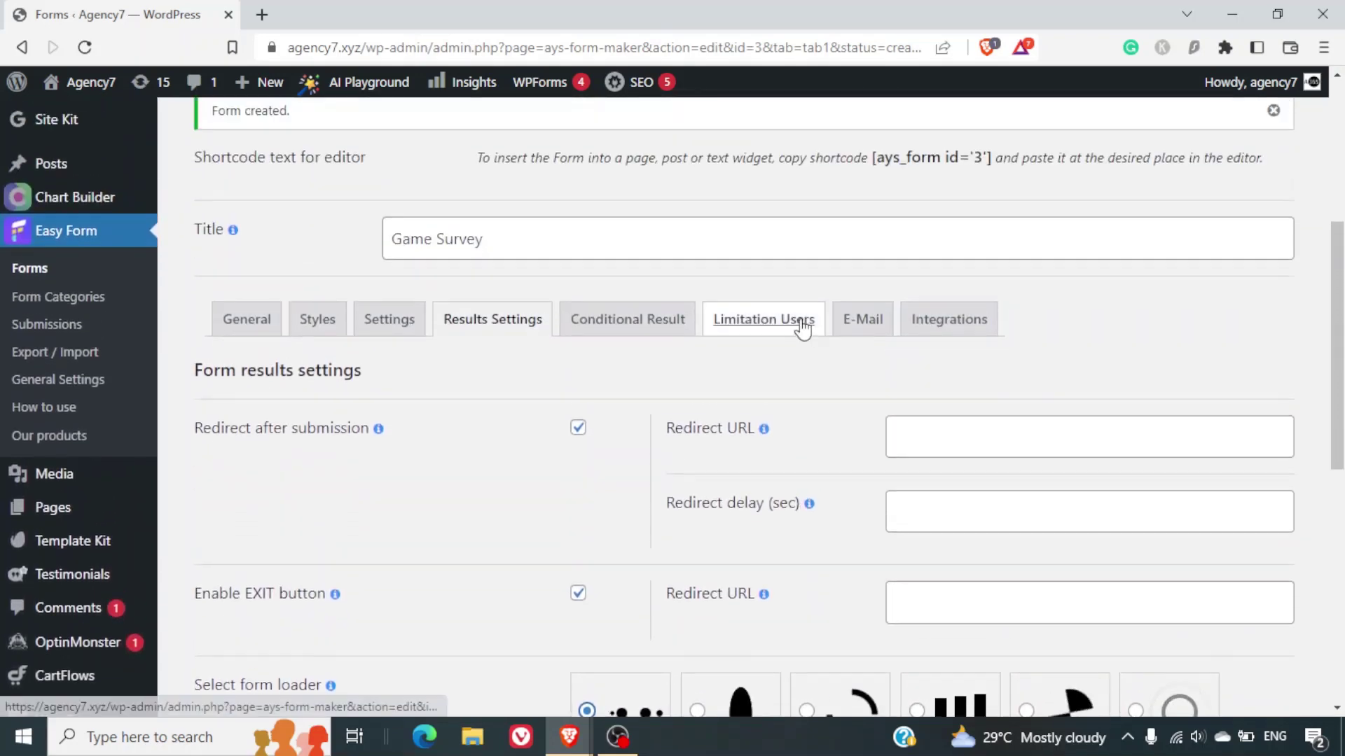
pyautogui.click(664, 334)
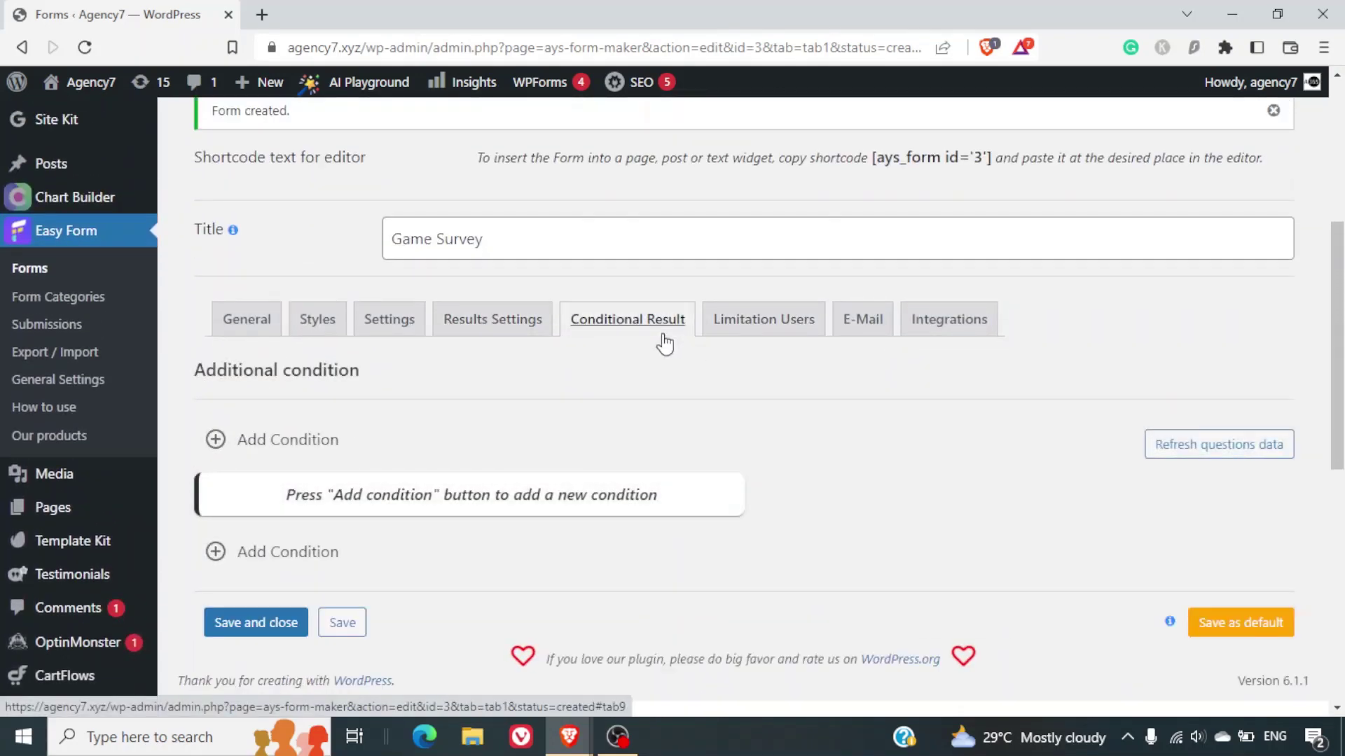
pyautogui.click(546, 493)
pyautogui.scroll(-5, 550, 487)
pyautogui.click(297, 252)
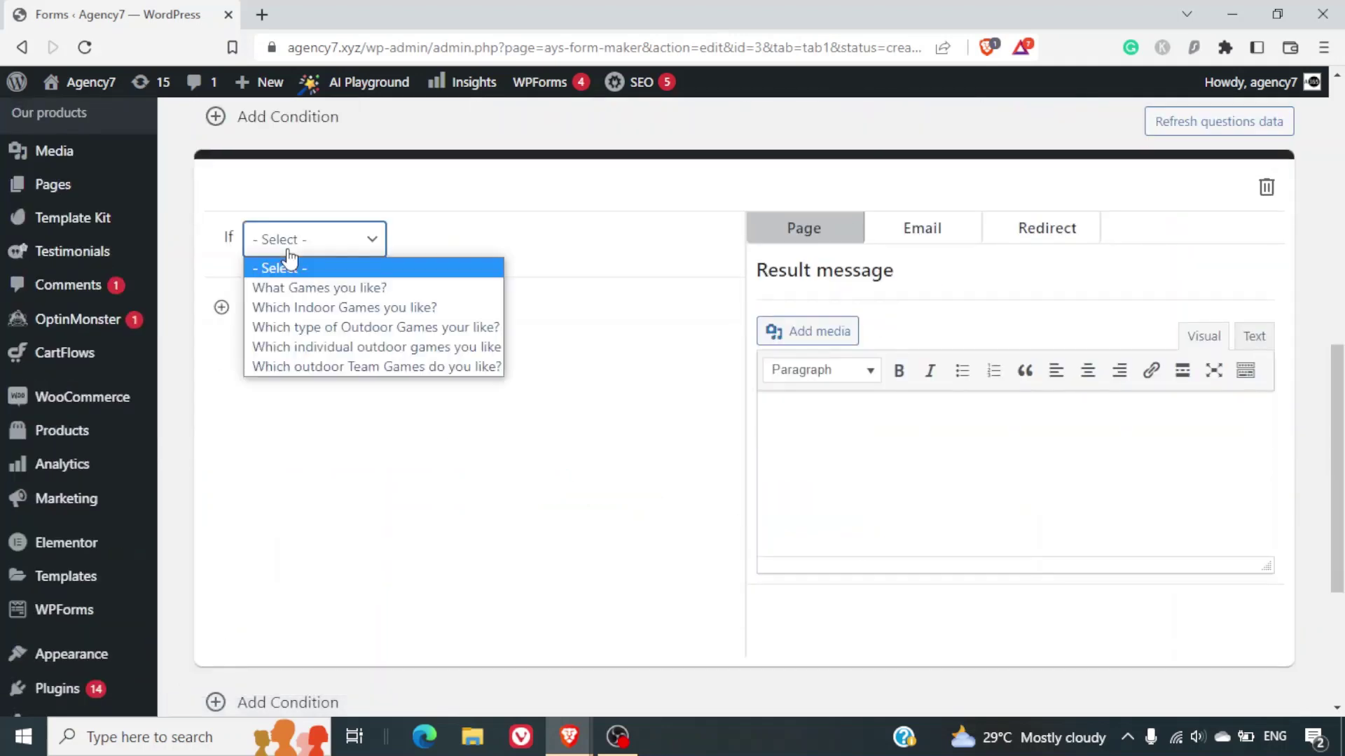
pyautogui.click(340, 367)
pyautogui.click(456, 241)
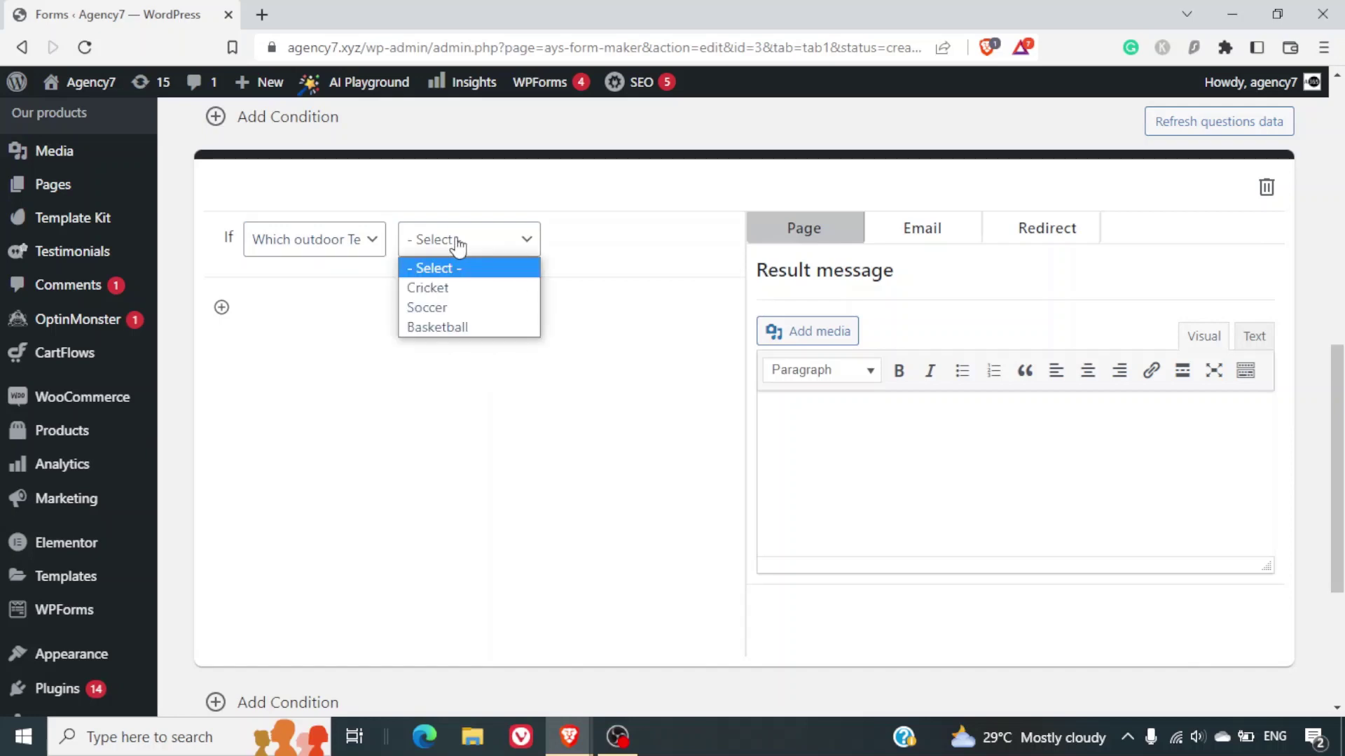
pyautogui.click(457, 290)
pyautogui.click(951, 475)
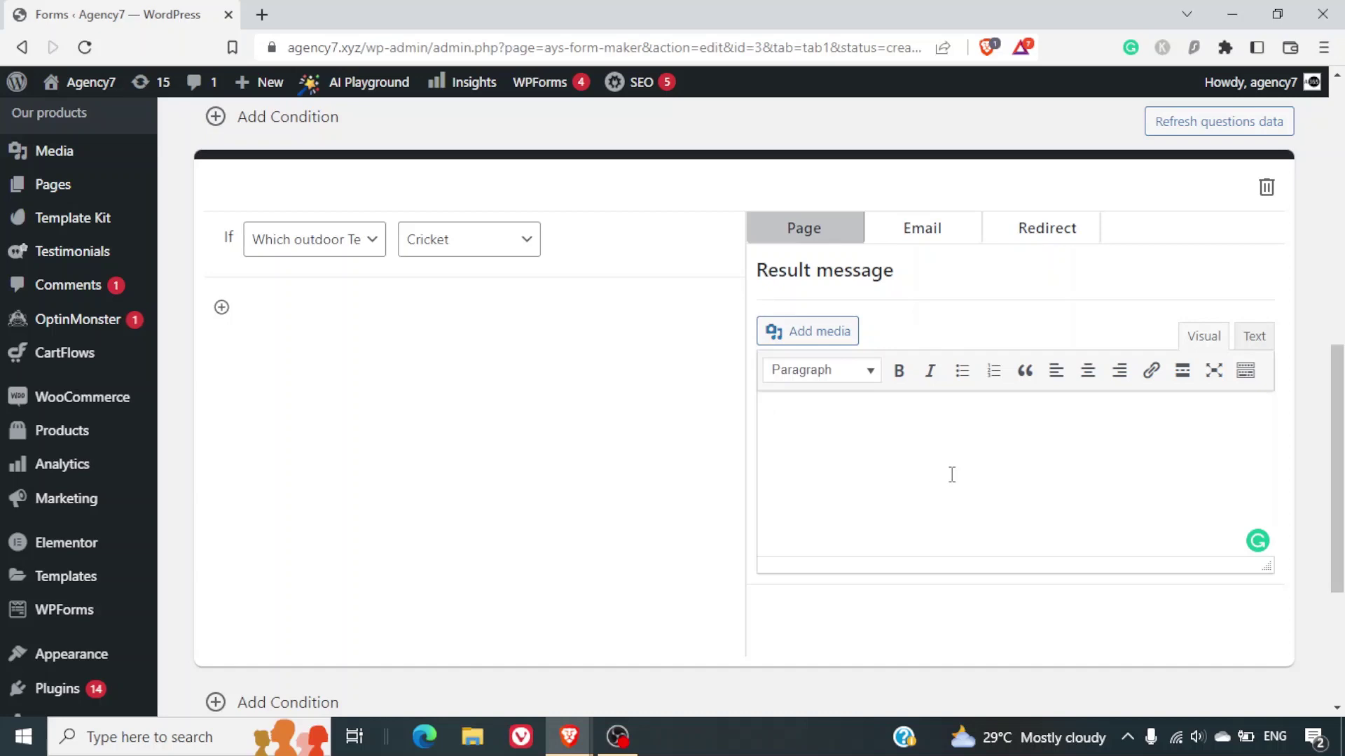
# Review the user limitation options, such as attempts per user, logged-in access, user roles, taker count and form password.
pyautogui.scroll(3, 951, 475)
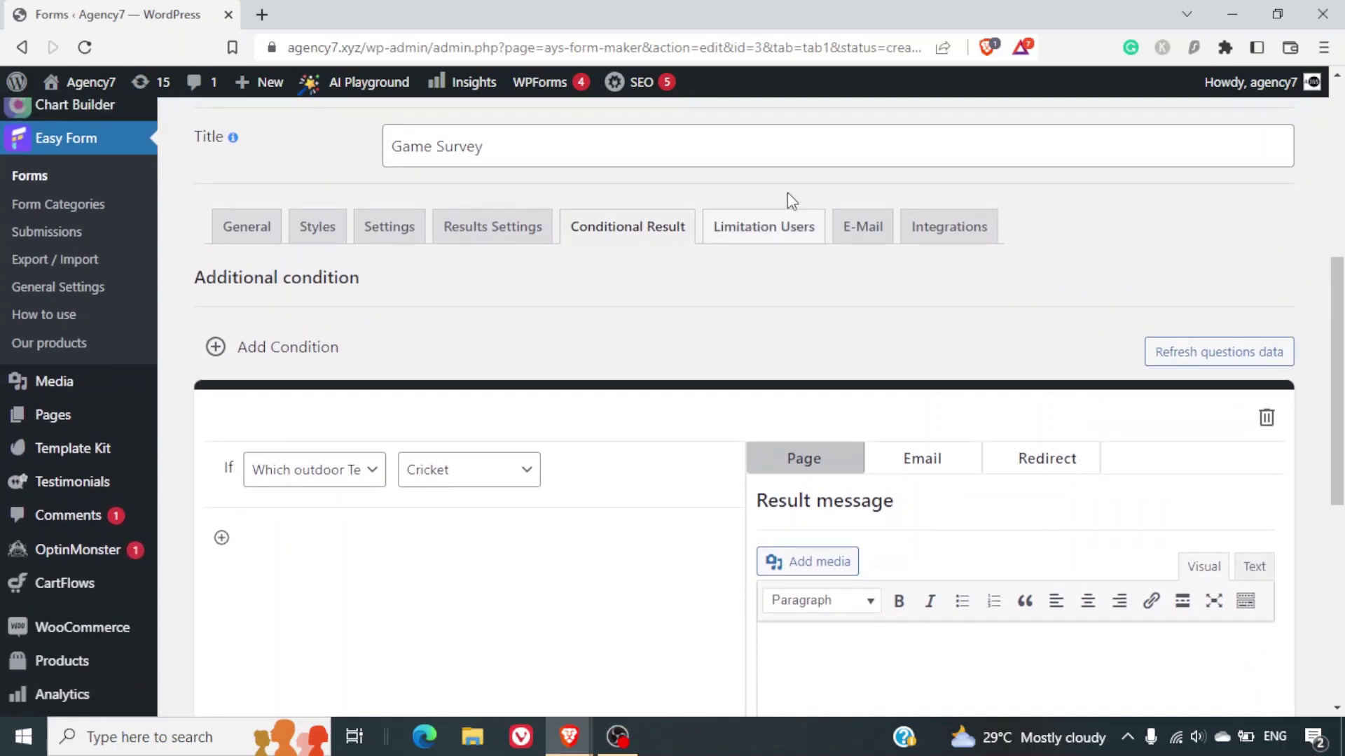
pyautogui.click(783, 233)
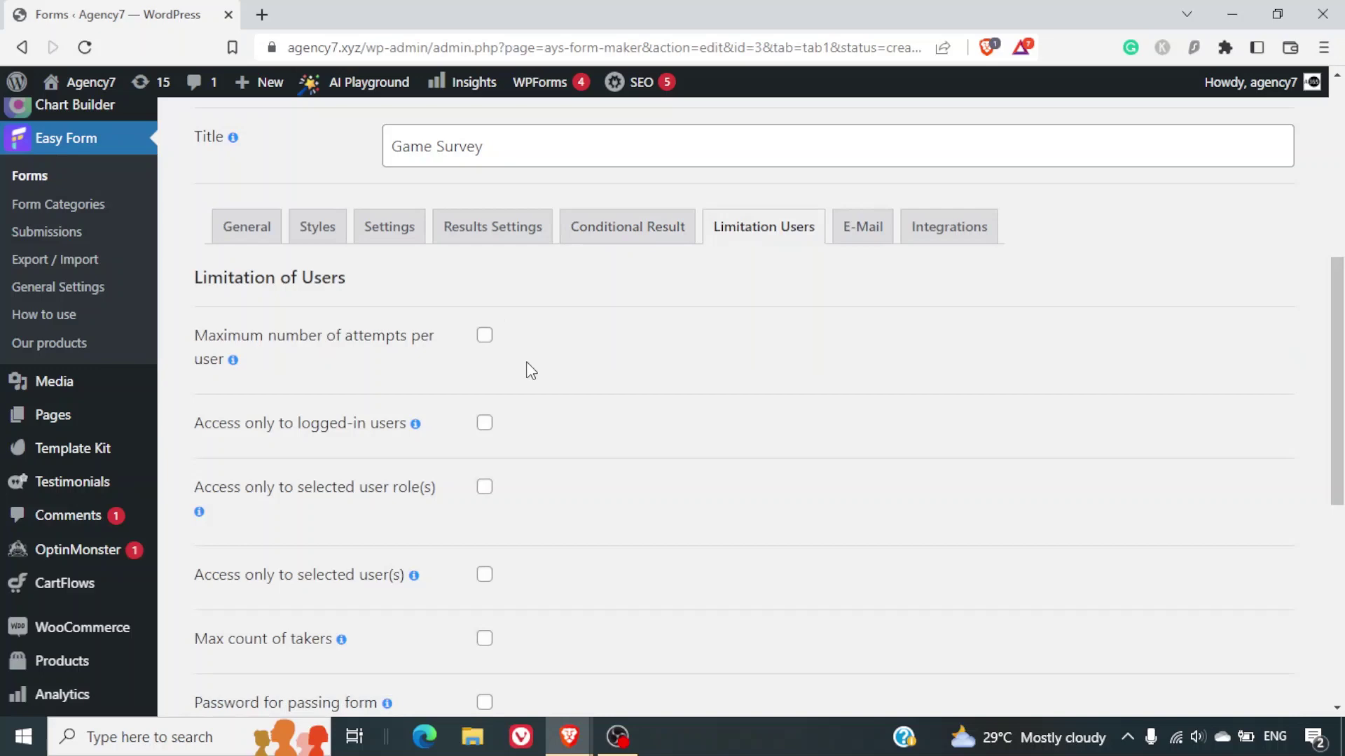
pyautogui.scroll(-1, 530, 371)
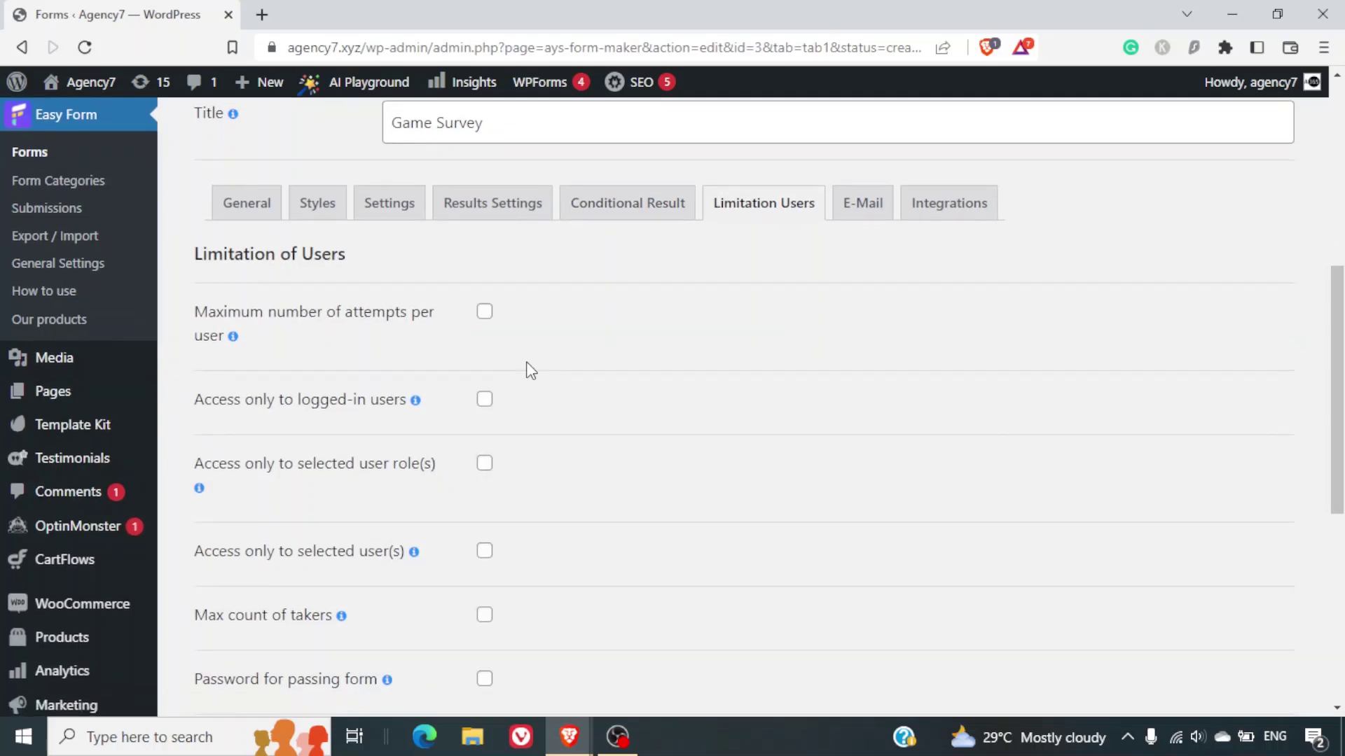
pyautogui.scroll(-3, 527, 363)
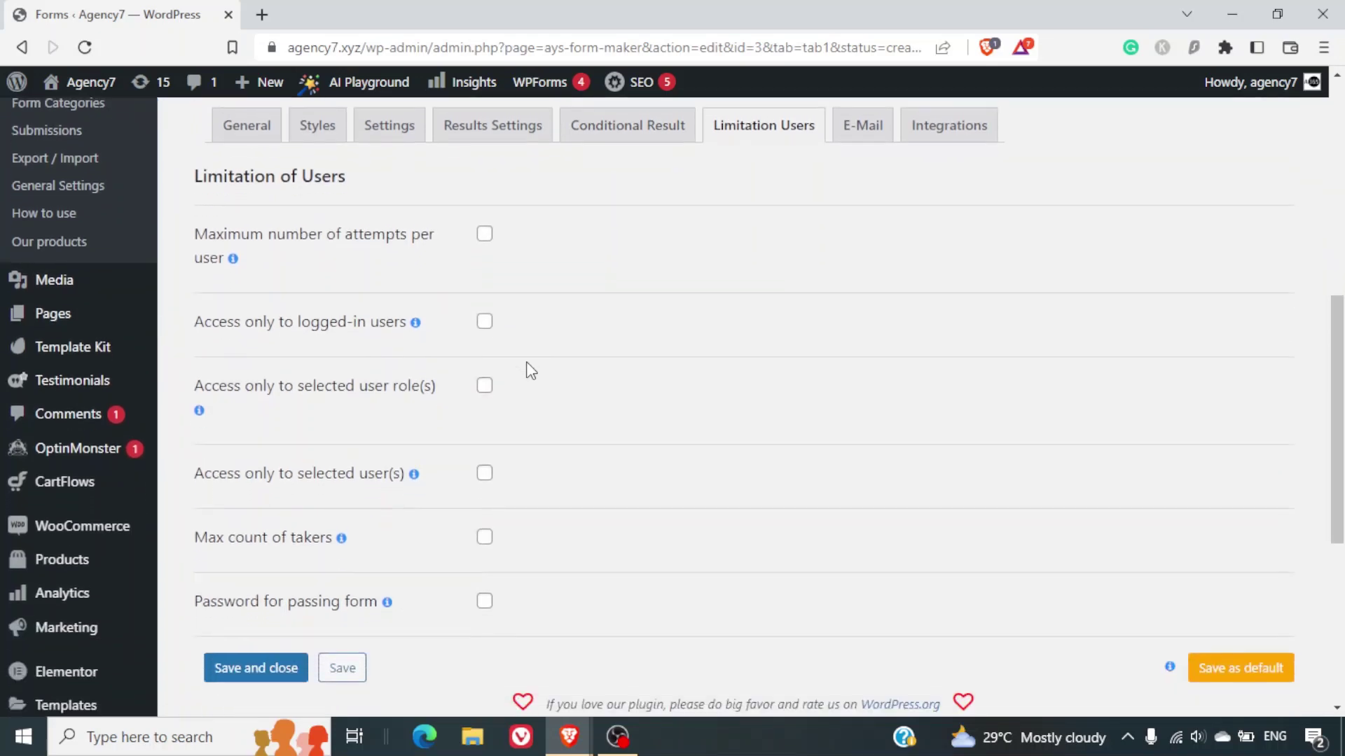
pyautogui.scroll(7, 527, 361)
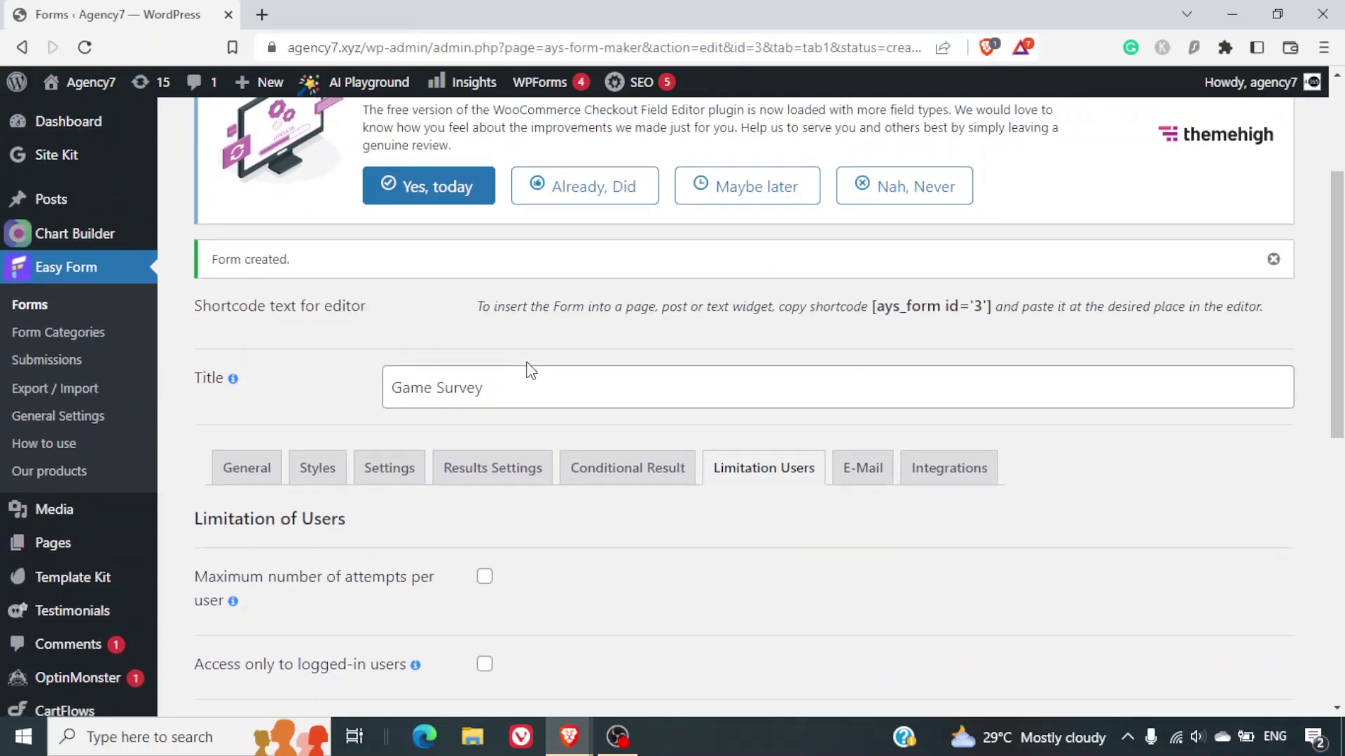
pyautogui.scroll(-3, 527, 362)
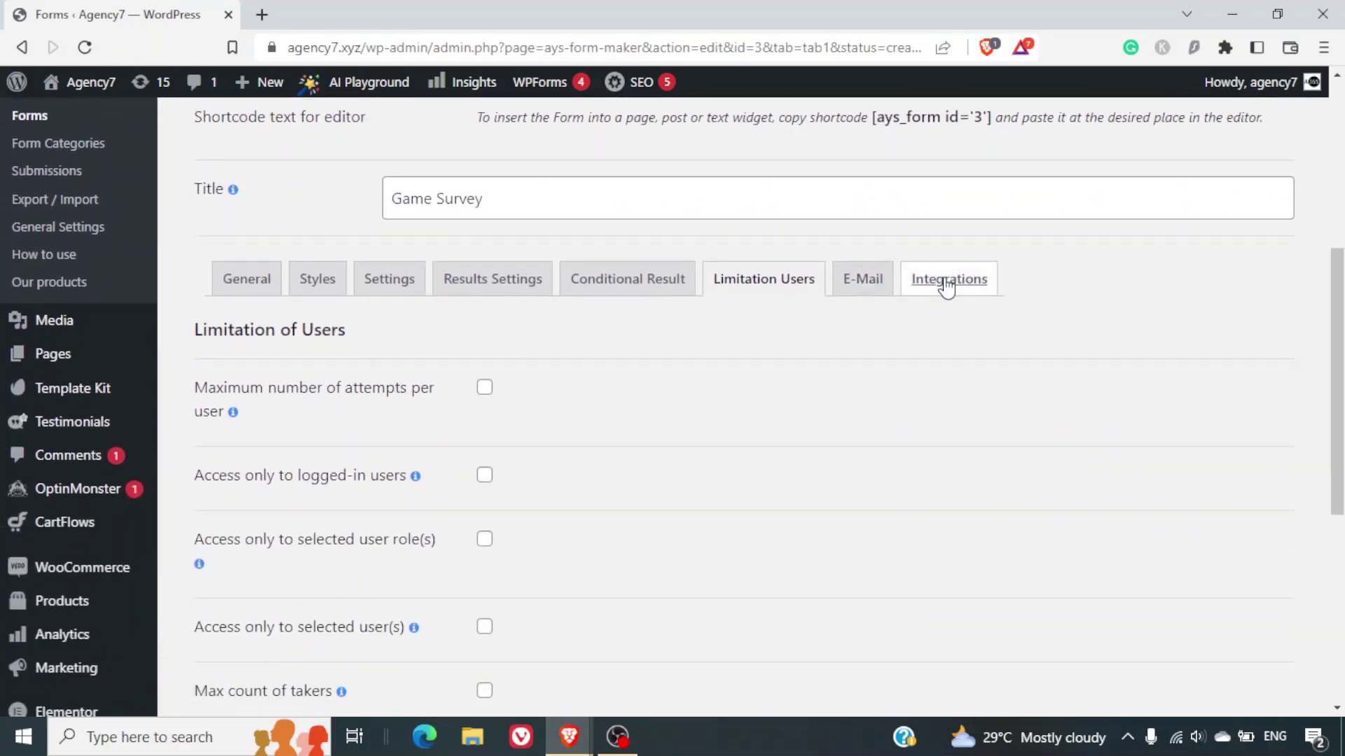
# Review the form's e-mail settings, including the user message, test e-mail, admin e-mail, sender configuration and summary options.
pyautogui.click(866, 280)
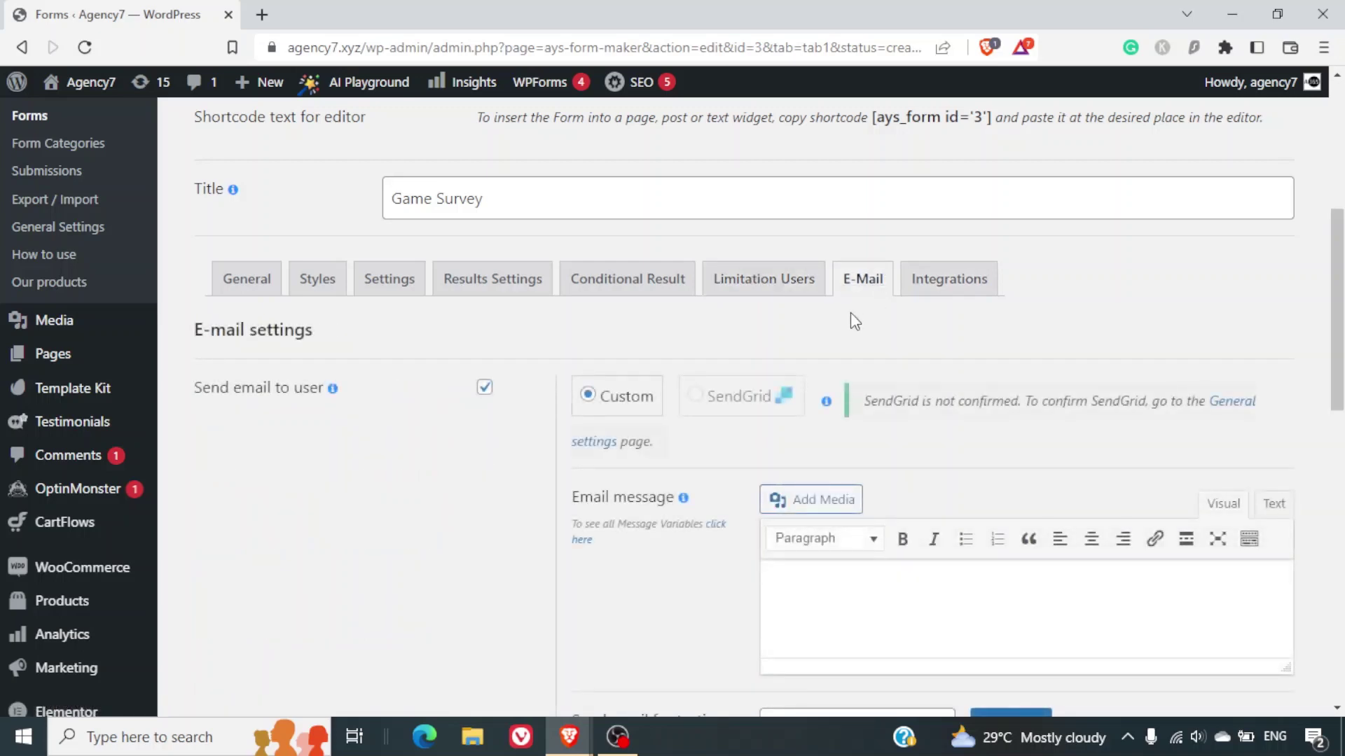
pyautogui.scroll(-4, 850, 312)
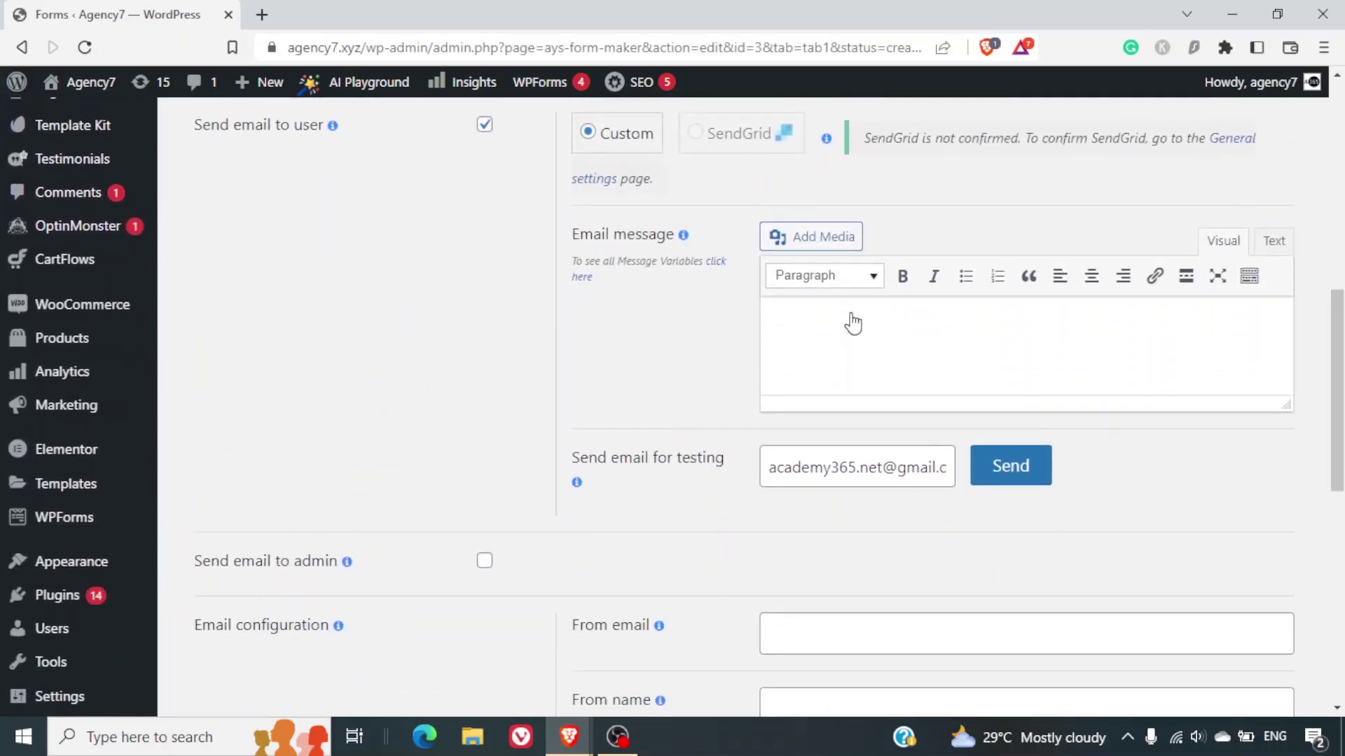
pyautogui.scroll(-4, 859, 352)
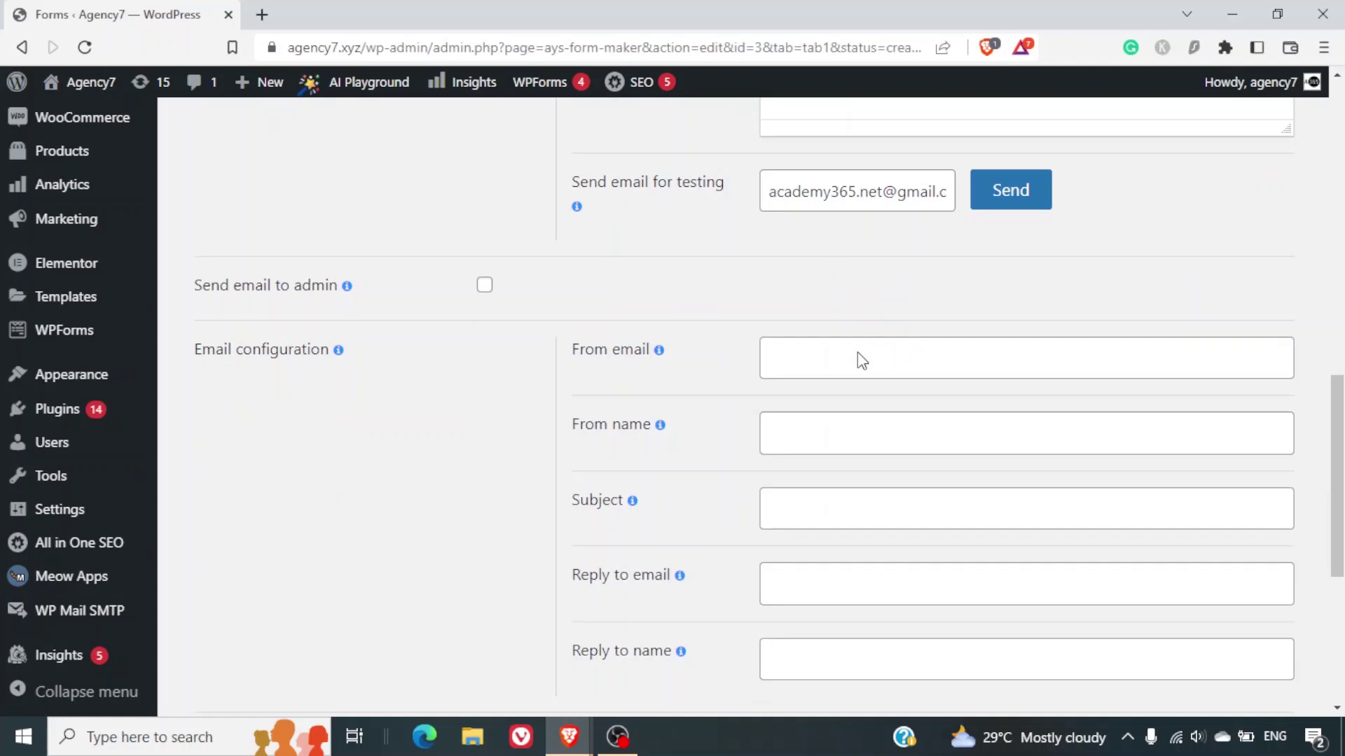
pyautogui.scroll(-5, 502, 456)
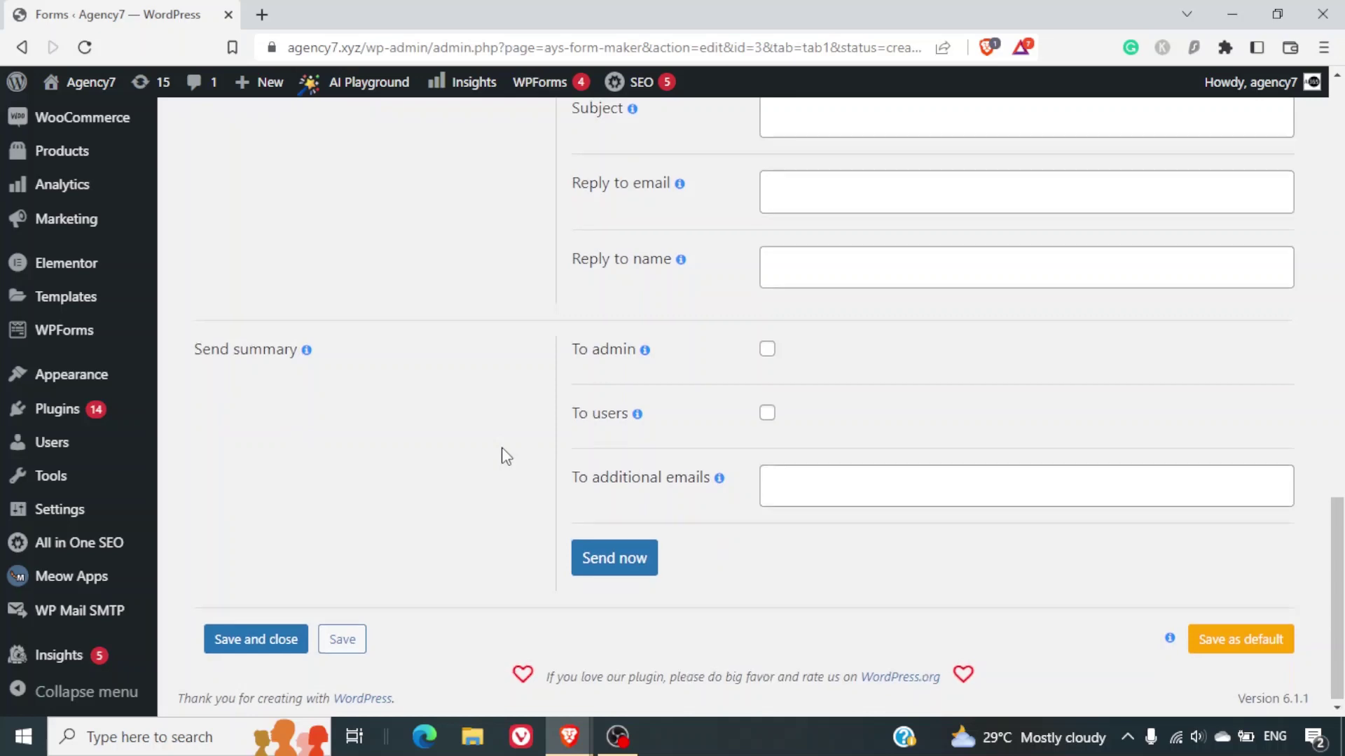
pyautogui.scroll(12, 501, 449)
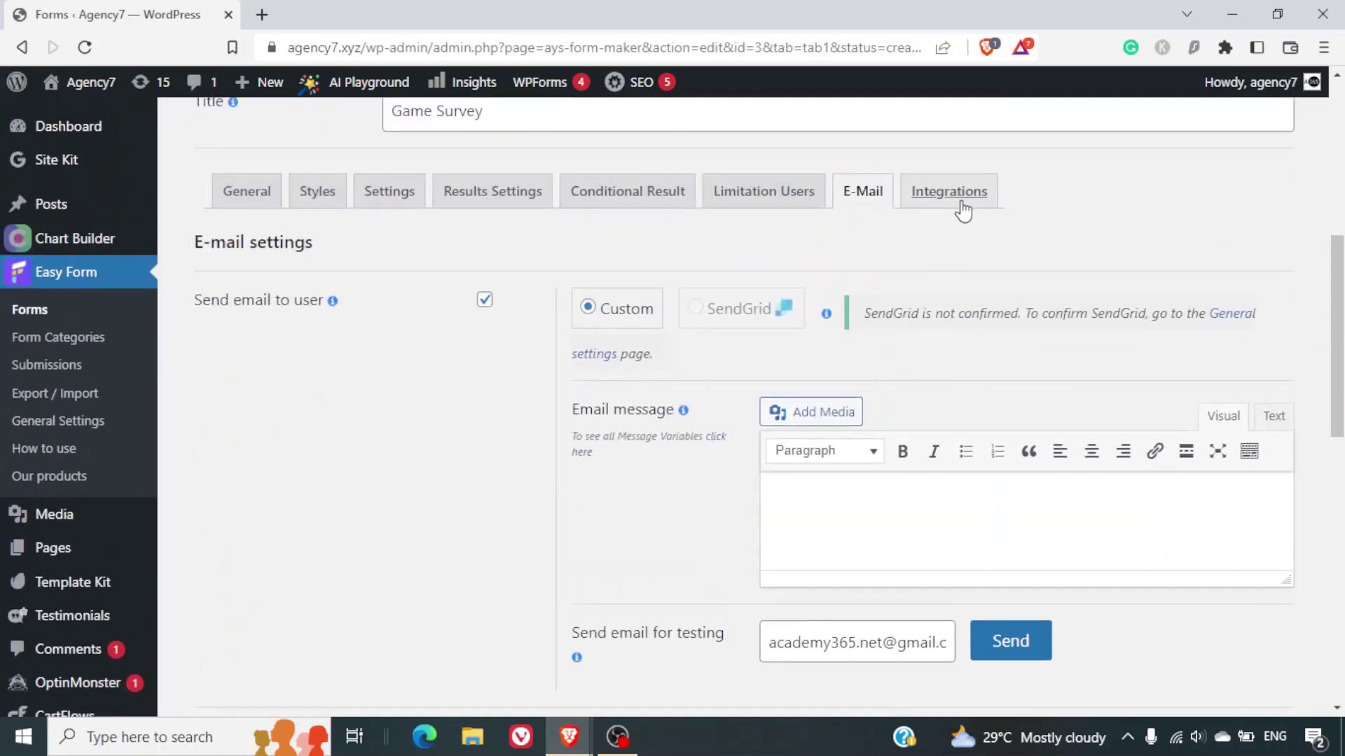
# View the form's integrations settings, and open the plugin's General Settings in a separate browser tab.
pyautogui.click(950, 194)
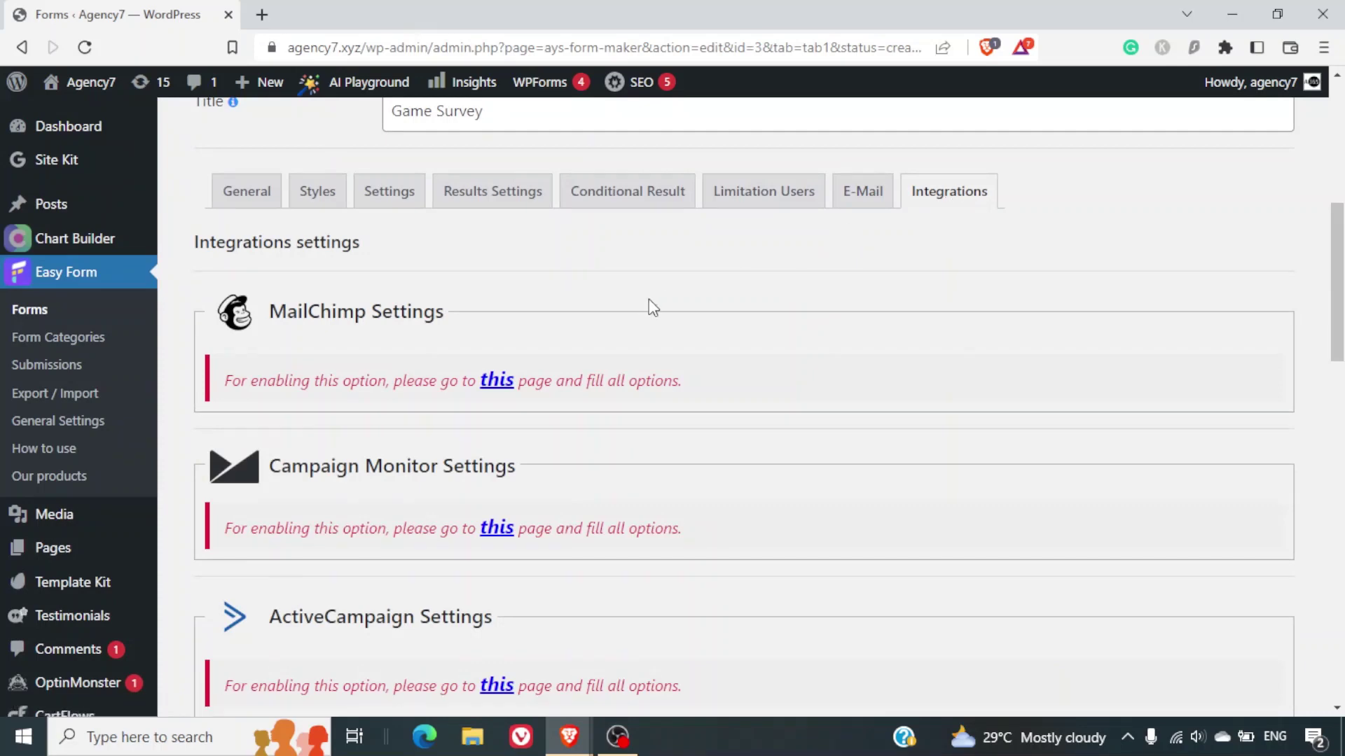
pyautogui.scroll(-1, 669, 376)
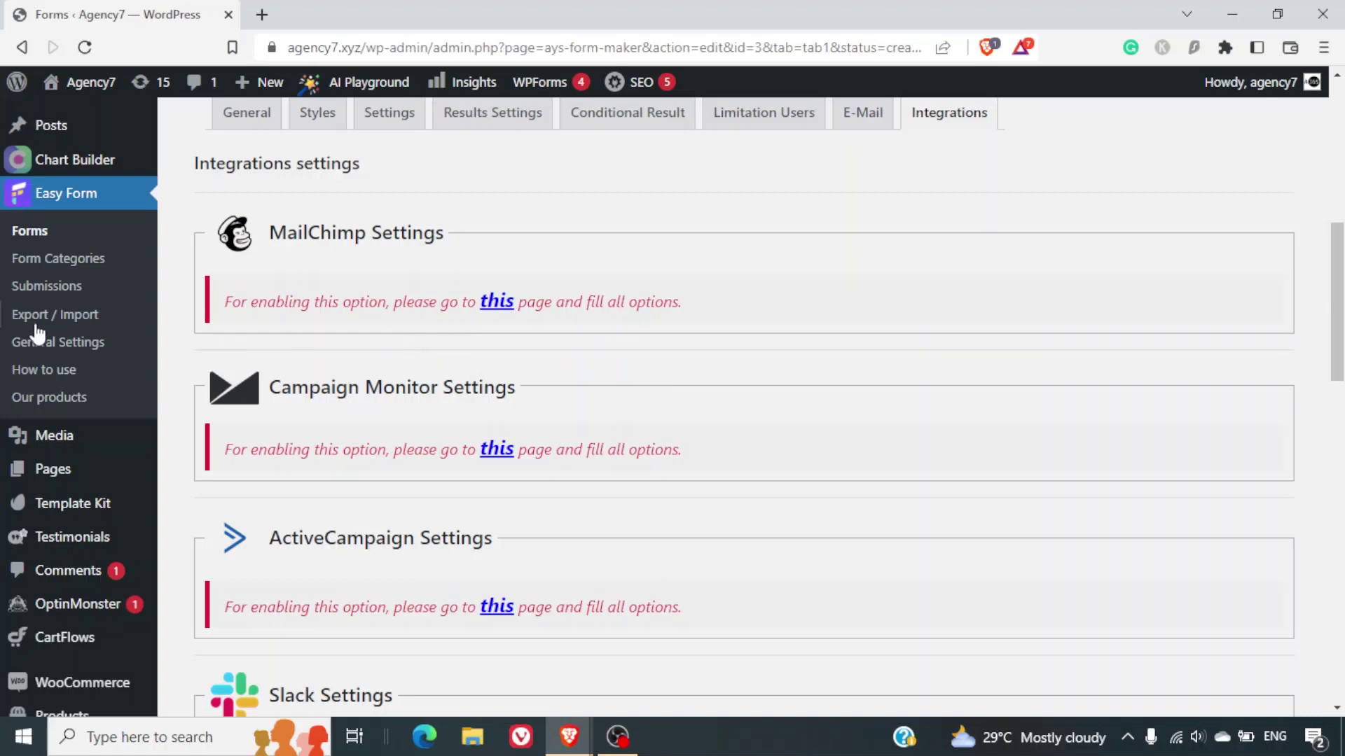
pyautogui.rightClick(49, 340)
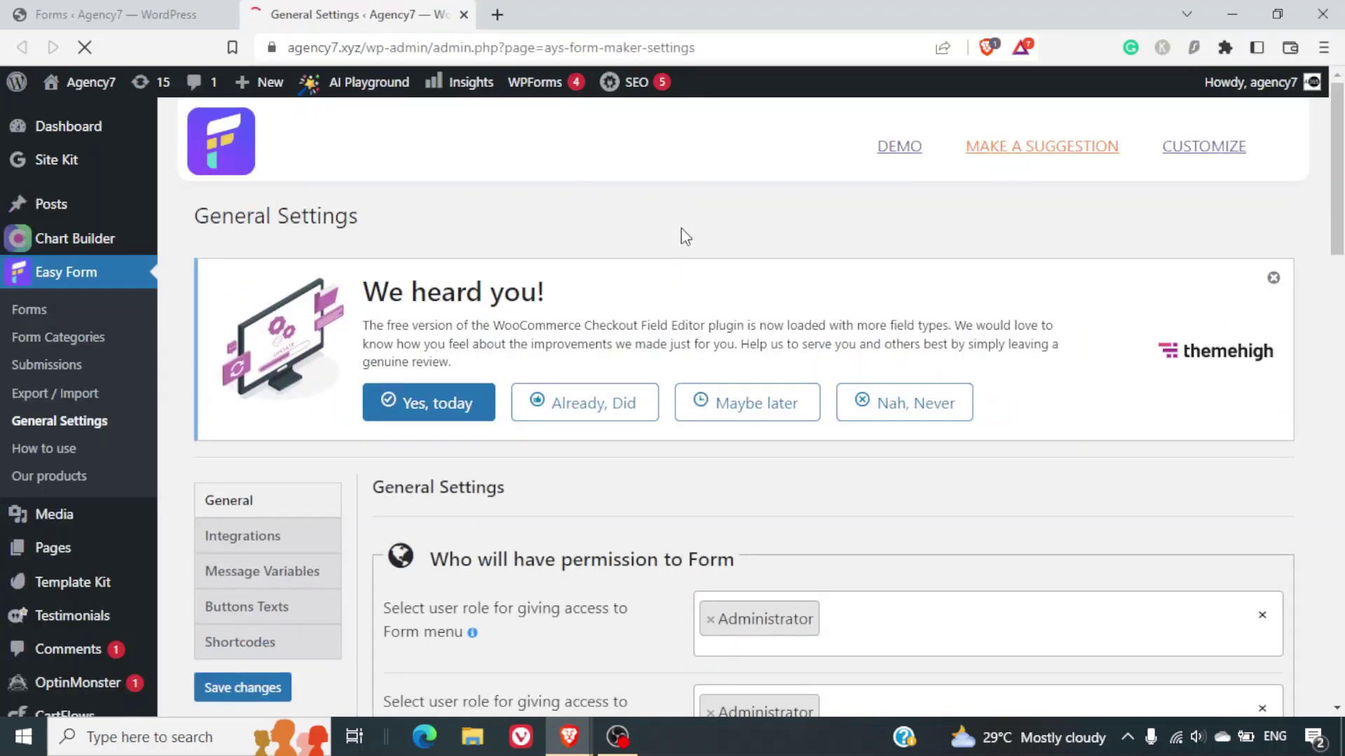
pyautogui.scroll(-4, 681, 228)
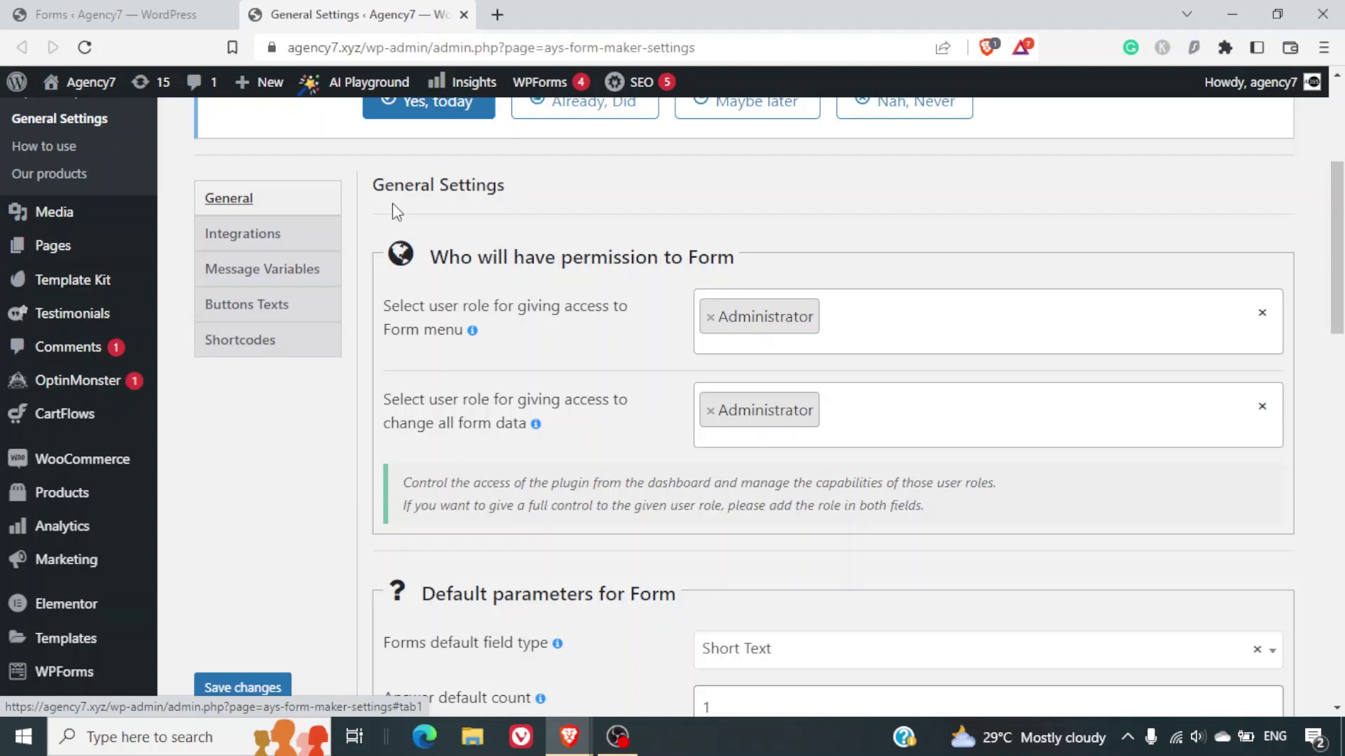
# Examine the plugin-wide integrations, such as PayPal, MailChimp, Campaign Monitor, ActiveCampaign, Slack and Google Sheets.
pyautogui.click(261, 236)
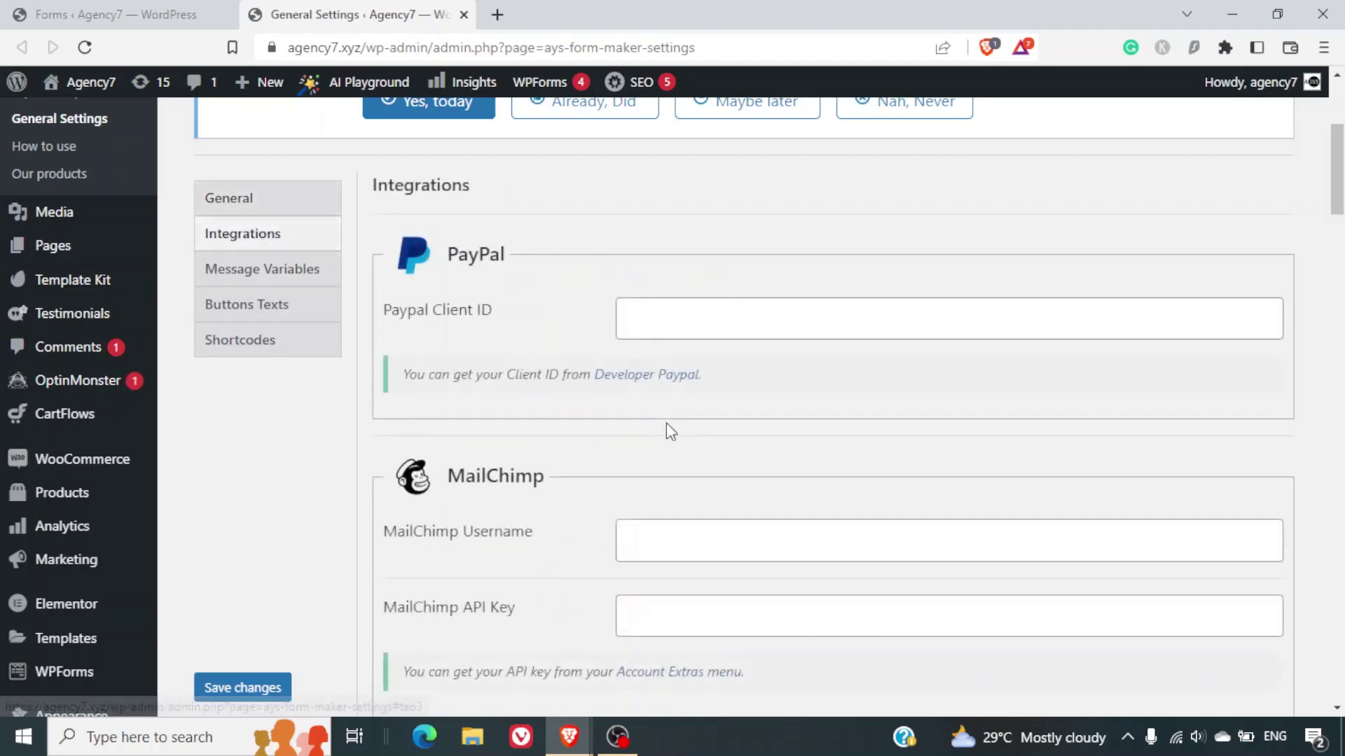
pyautogui.scroll(-1, 669, 430)
pyautogui.scroll(-6, 669, 430)
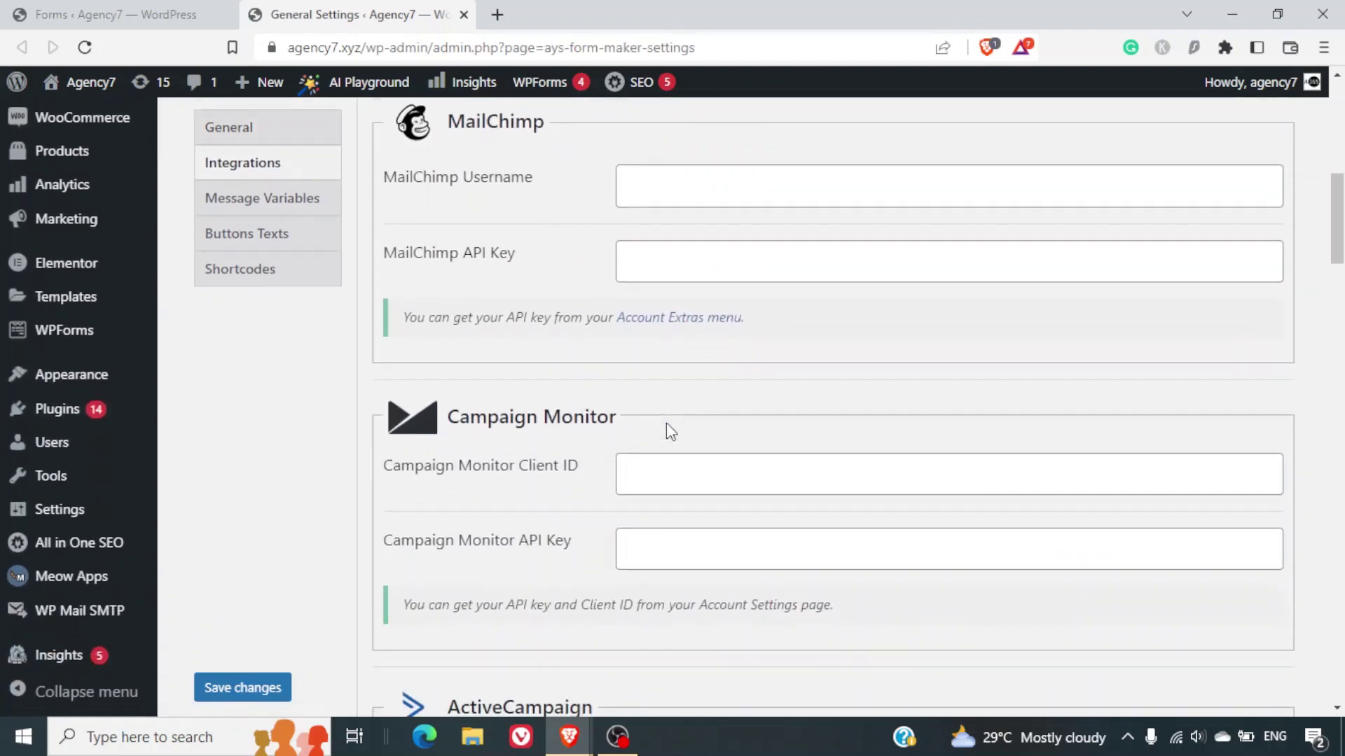
pyautogui.scroll(-8, 666, 425)
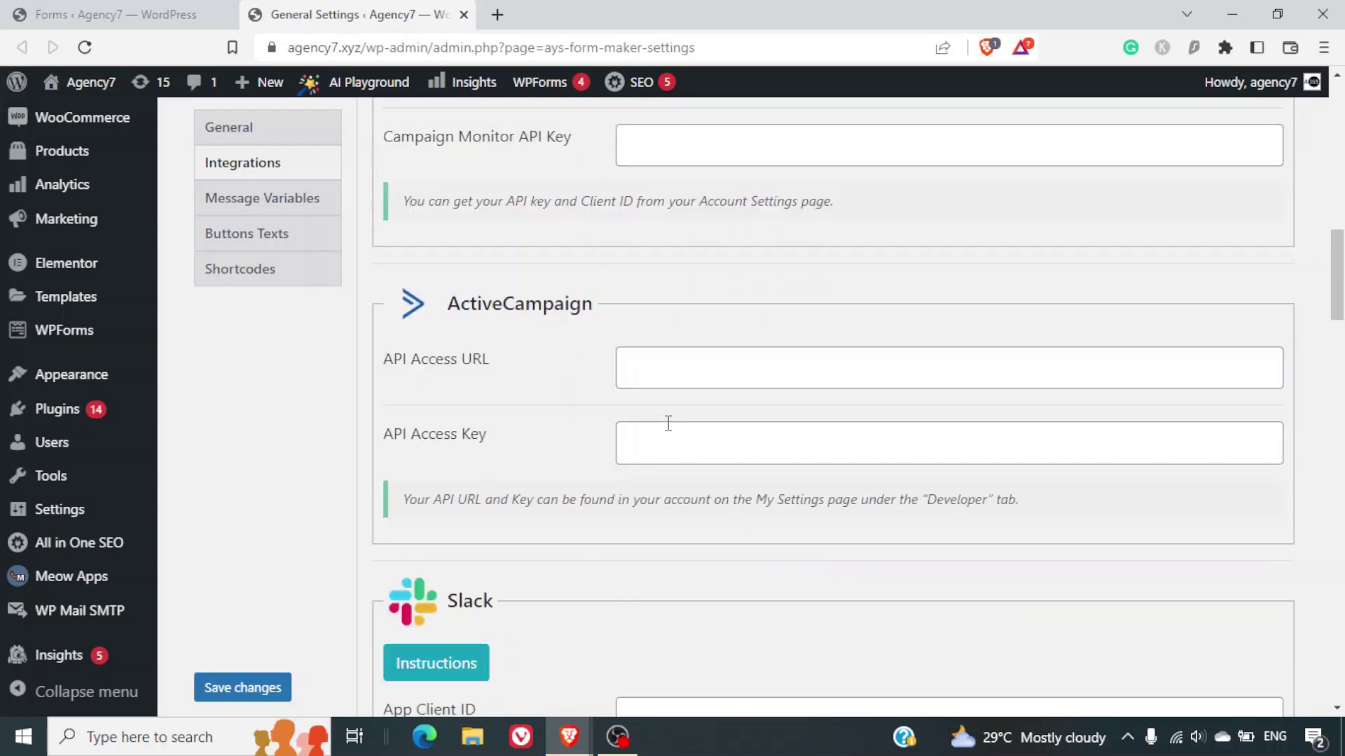
pyautogui.scroll(-8, 668, 423)
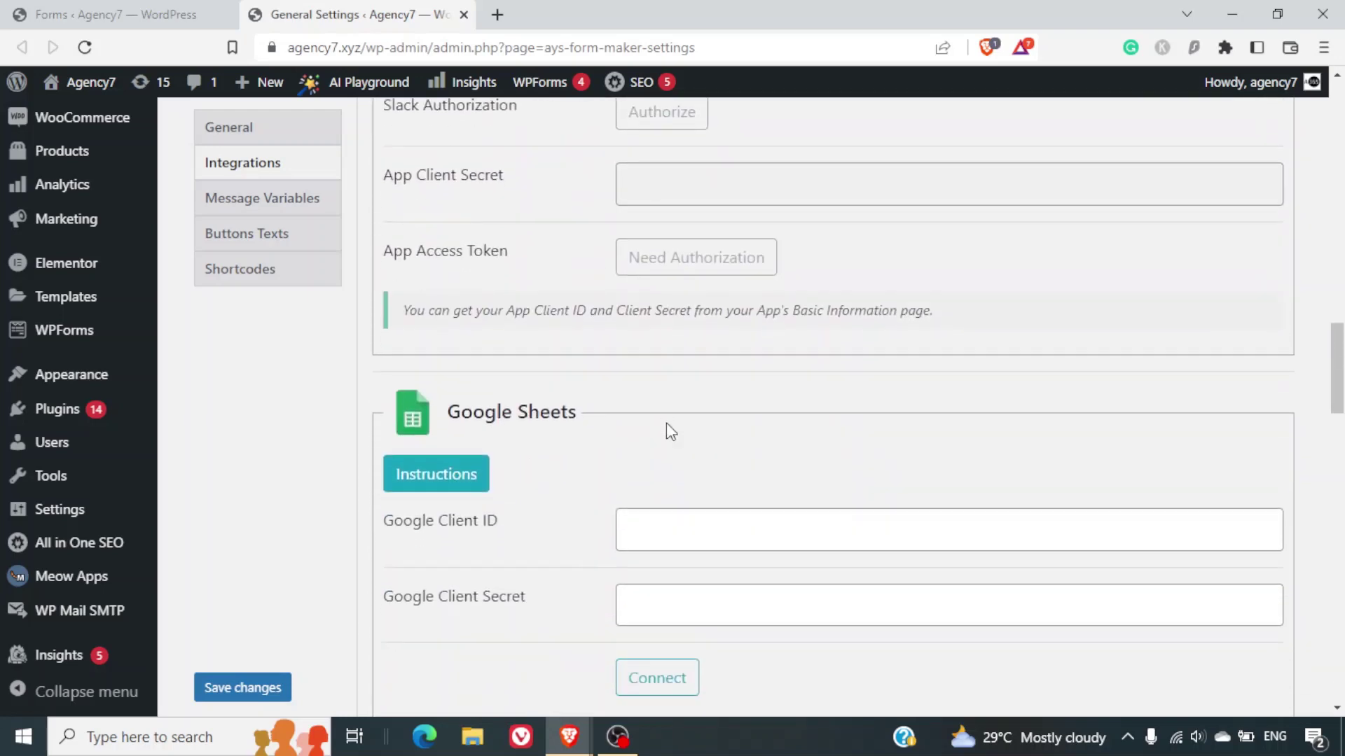
pyautogui.scroll(20, 668, 423)
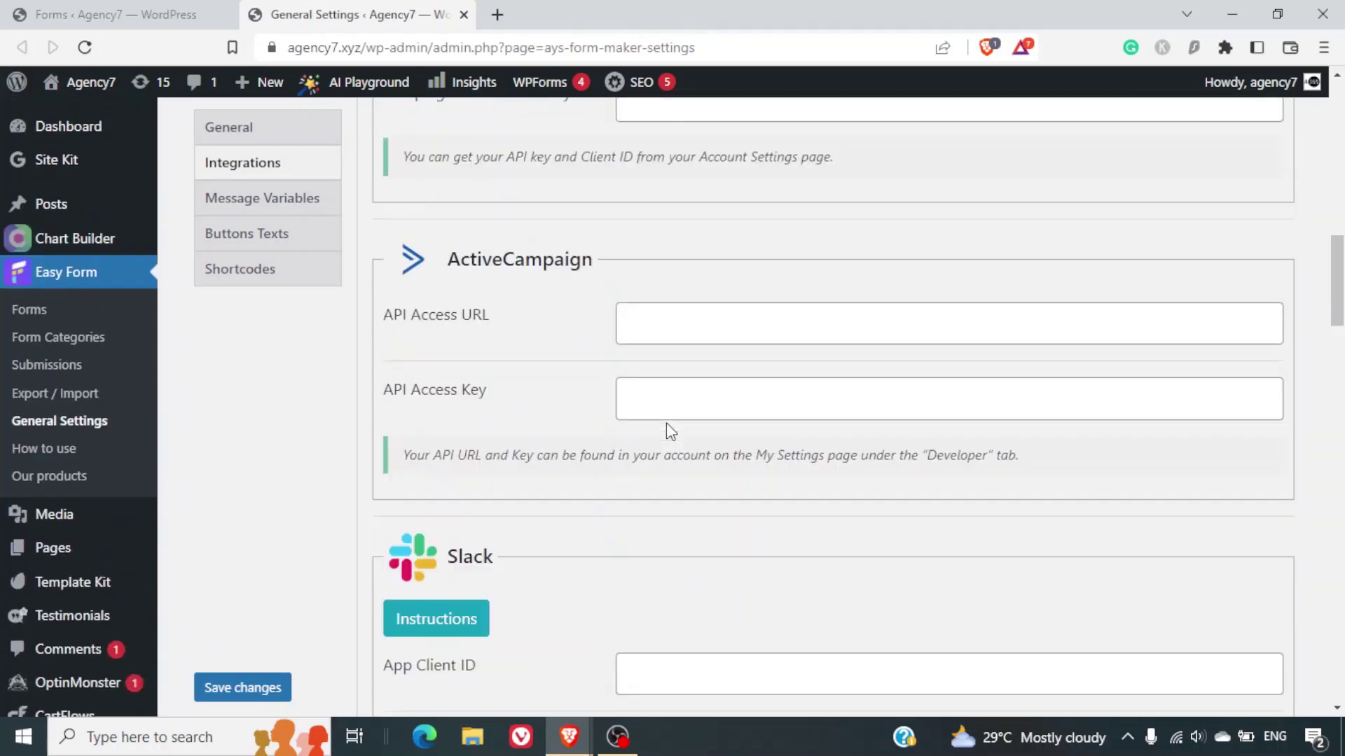
pyautogui.scroll(3, 666, 422)
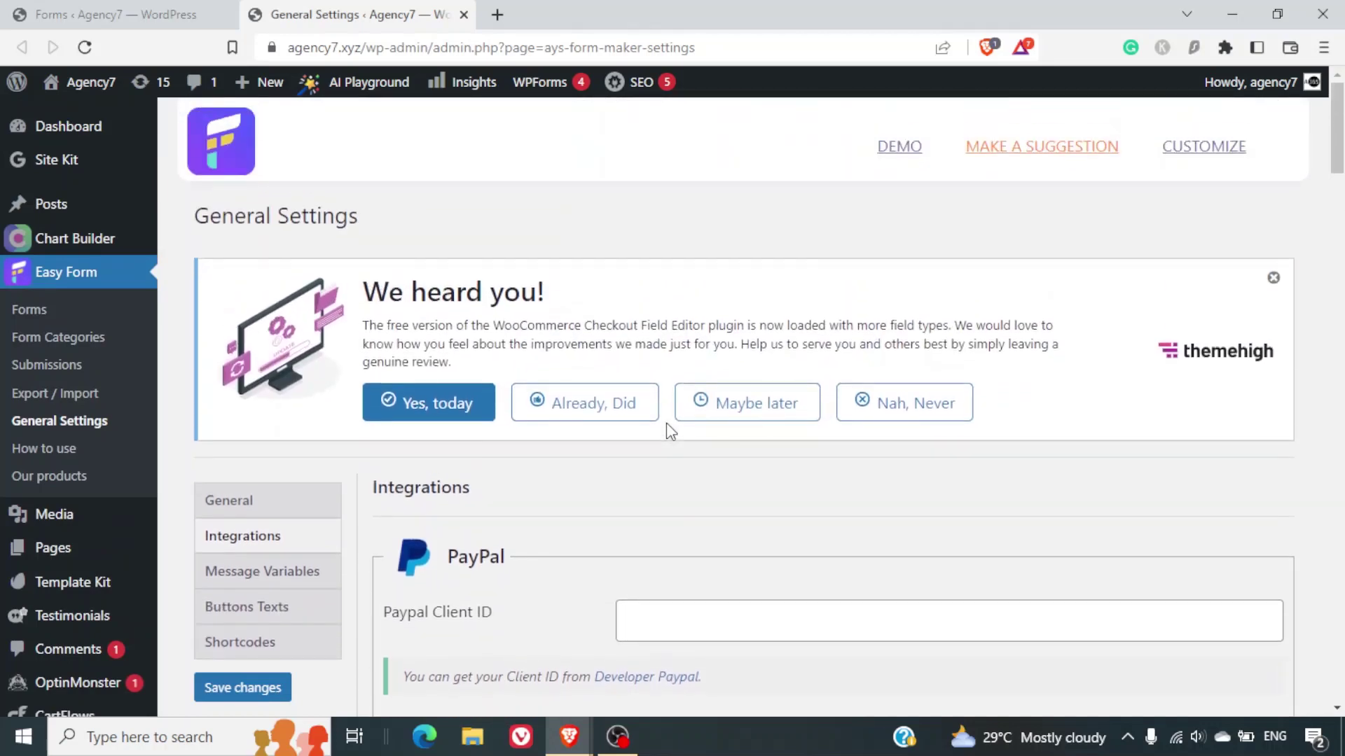
# Return to the Game Survey form's general settings with its sections and fields, then save and close the form.
pyautogui.click(45, 313)
pyautogui.click(116, 14)
pyautogui.scroll(3, 732, 364)
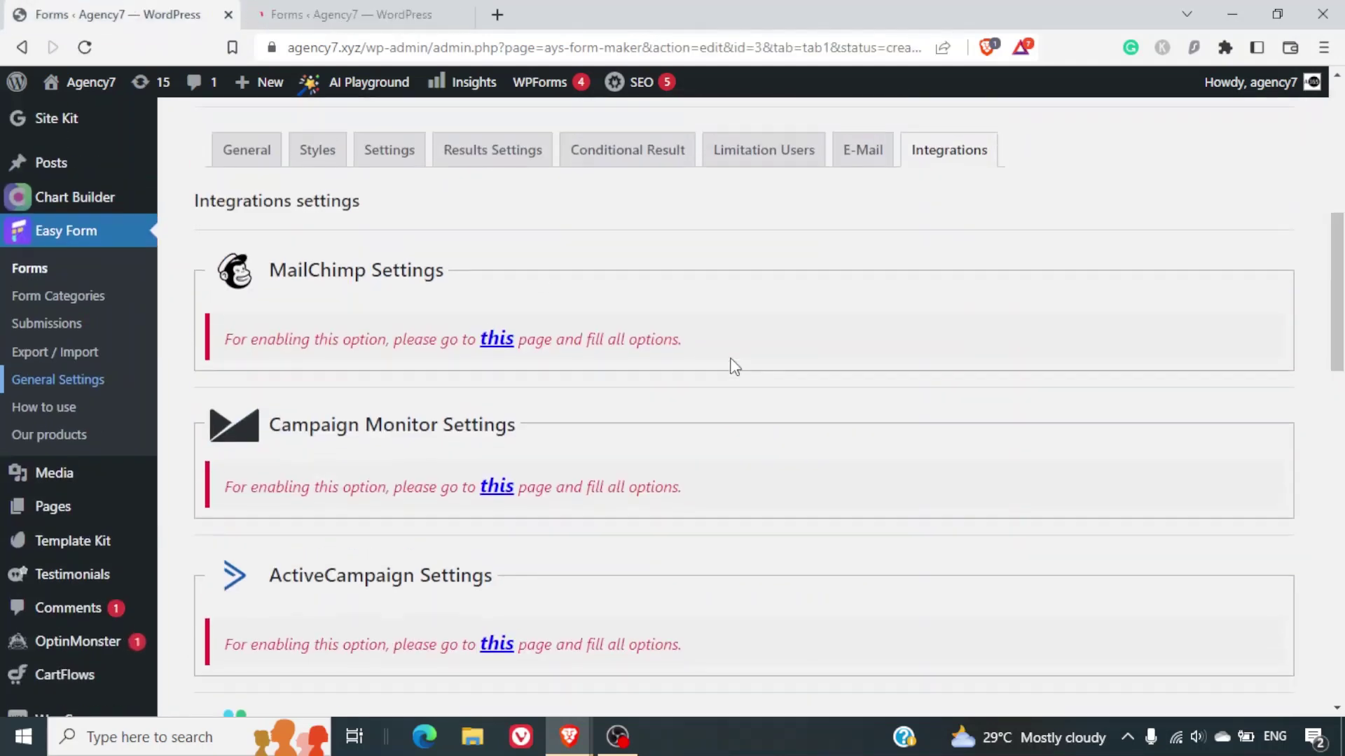
pyautogui.click(242, 265)
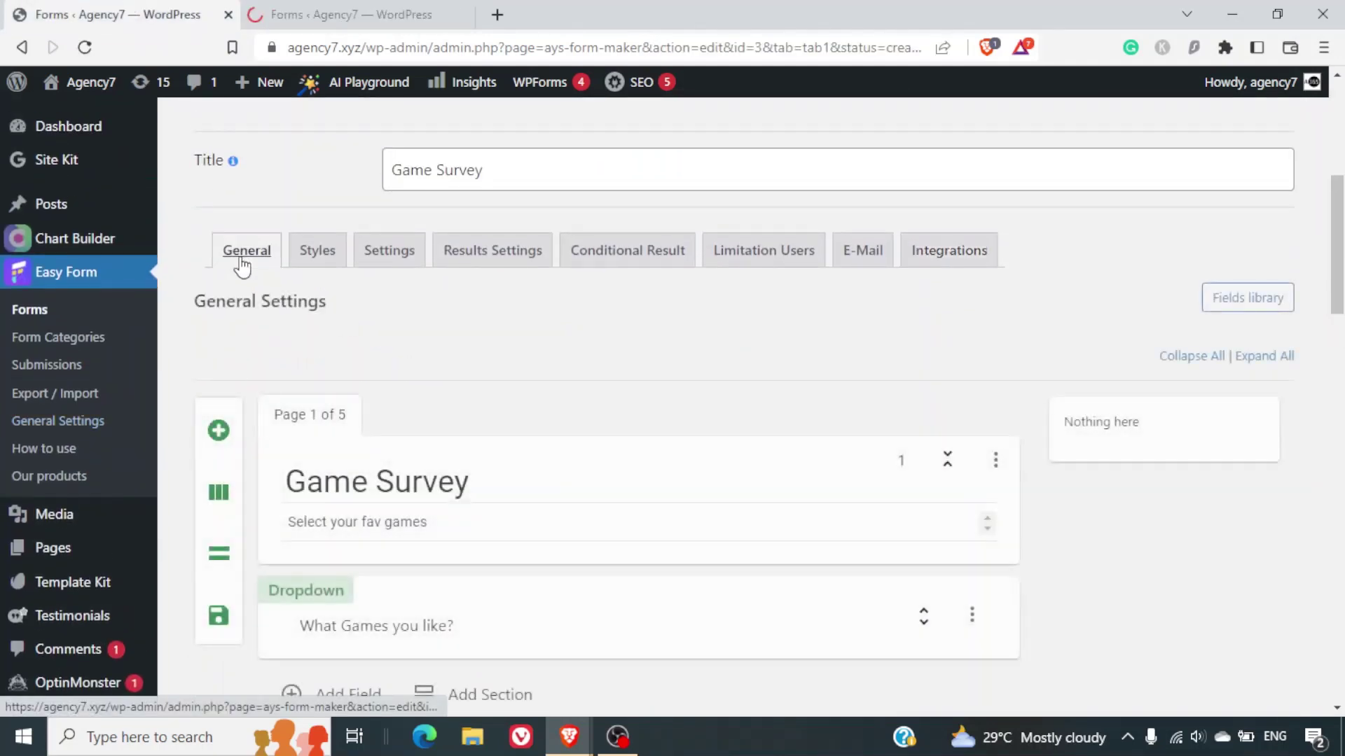
pyautogui.scroll(-15, 483, 396)
pyautogui.scroll(-5, 480, 409)
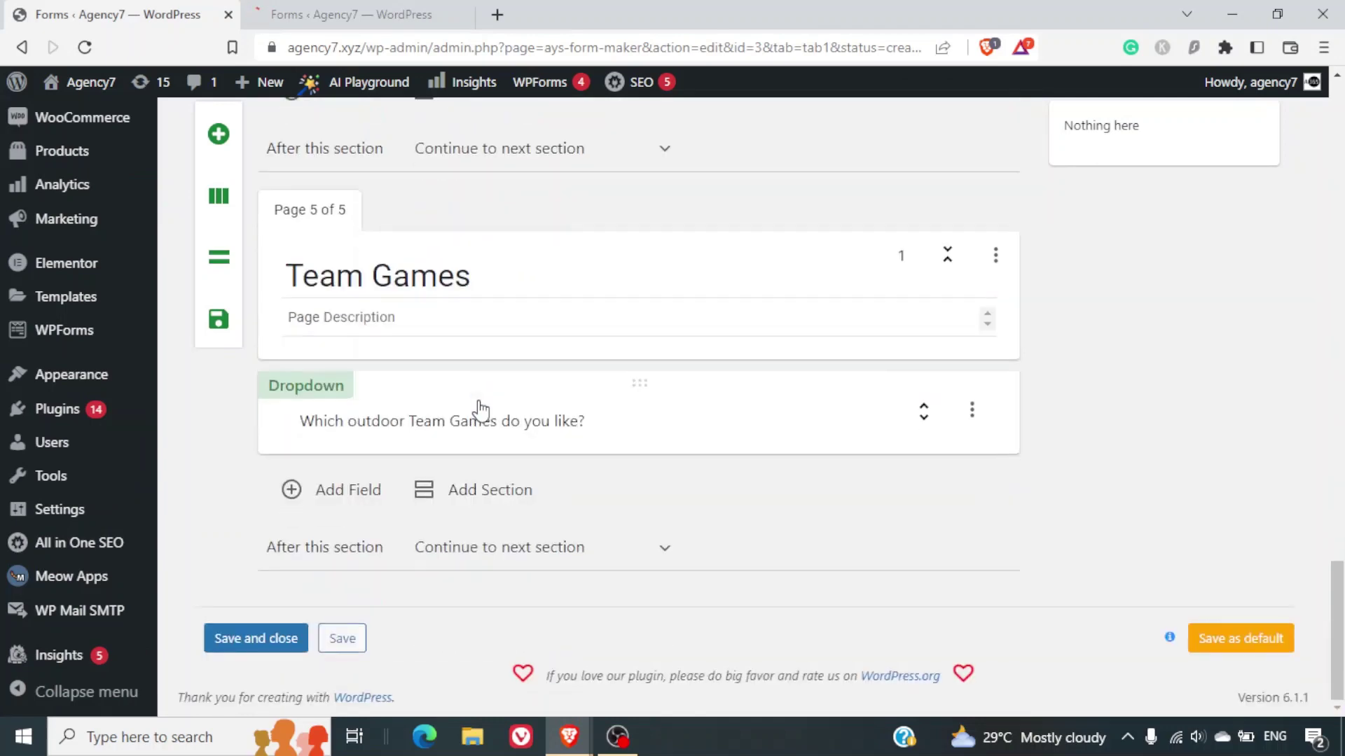
pyautogui.click(268, 645)
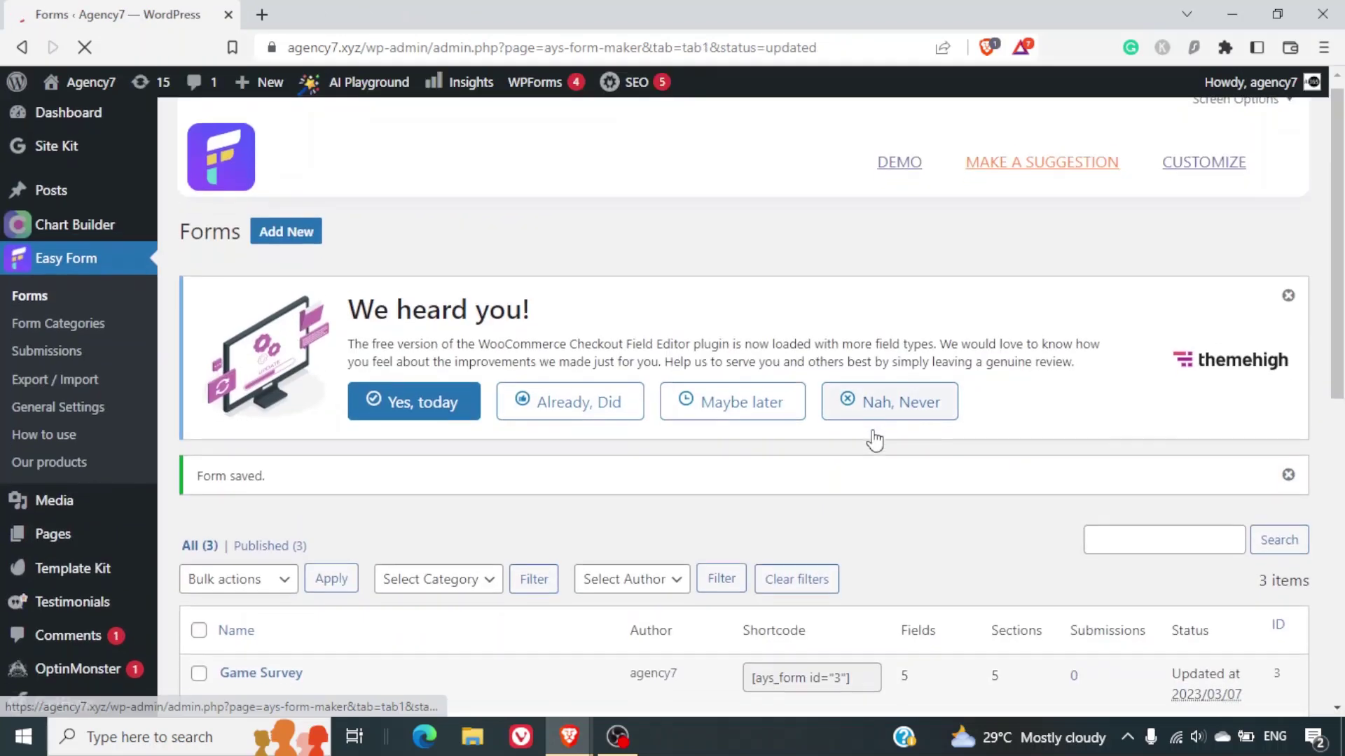
# Copy the Game Survey form's shortcode [ays_form id="3"] from the forms list.
pyautogui.scroll(-3, 874, 438)
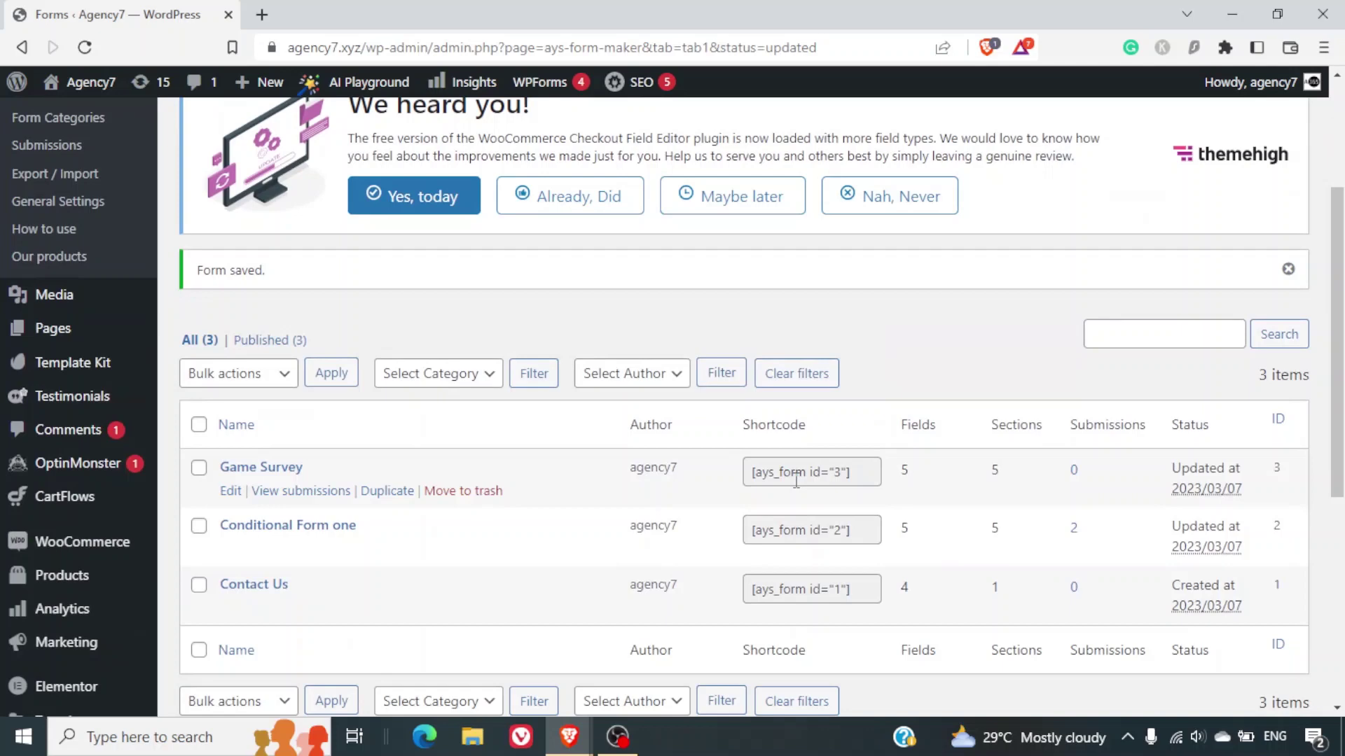
pyautogui.click(804, 482)
pyautogui.hotkey('ctrl', 'c')
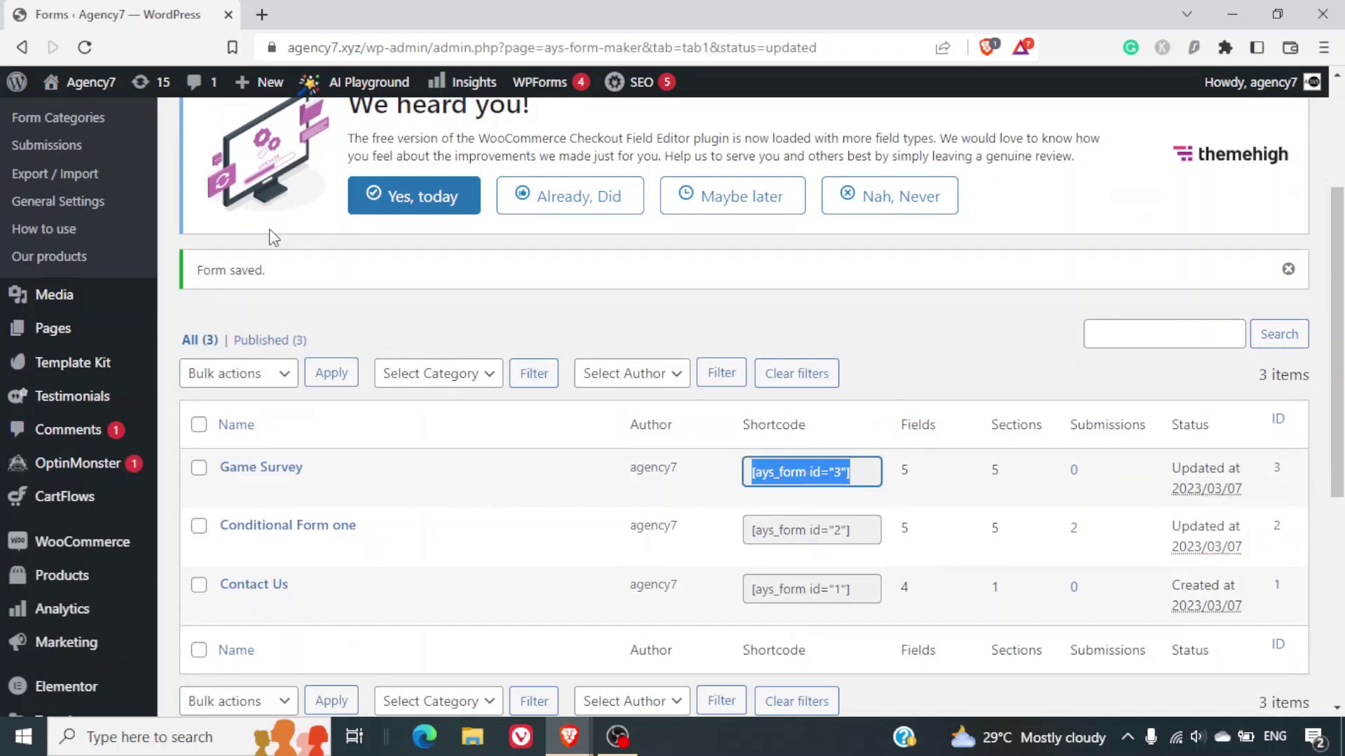
# Create a new page in a separate browser tab and title it "Game Survey".
pyautogui.scroll(5, 268, 229)
pyautogui.moveTo(40, 160)
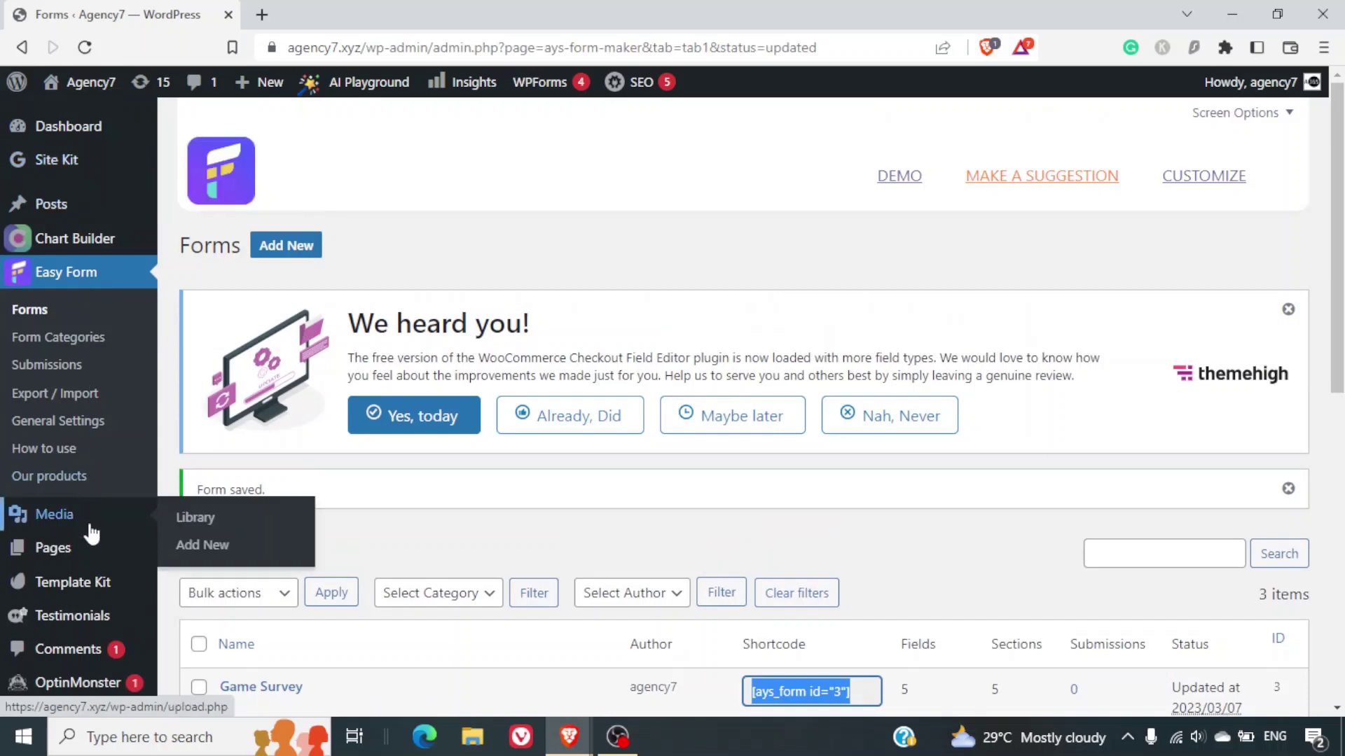
pyautogui.moveTo(84, 553)
pyautogui.rightClick(217, 576)
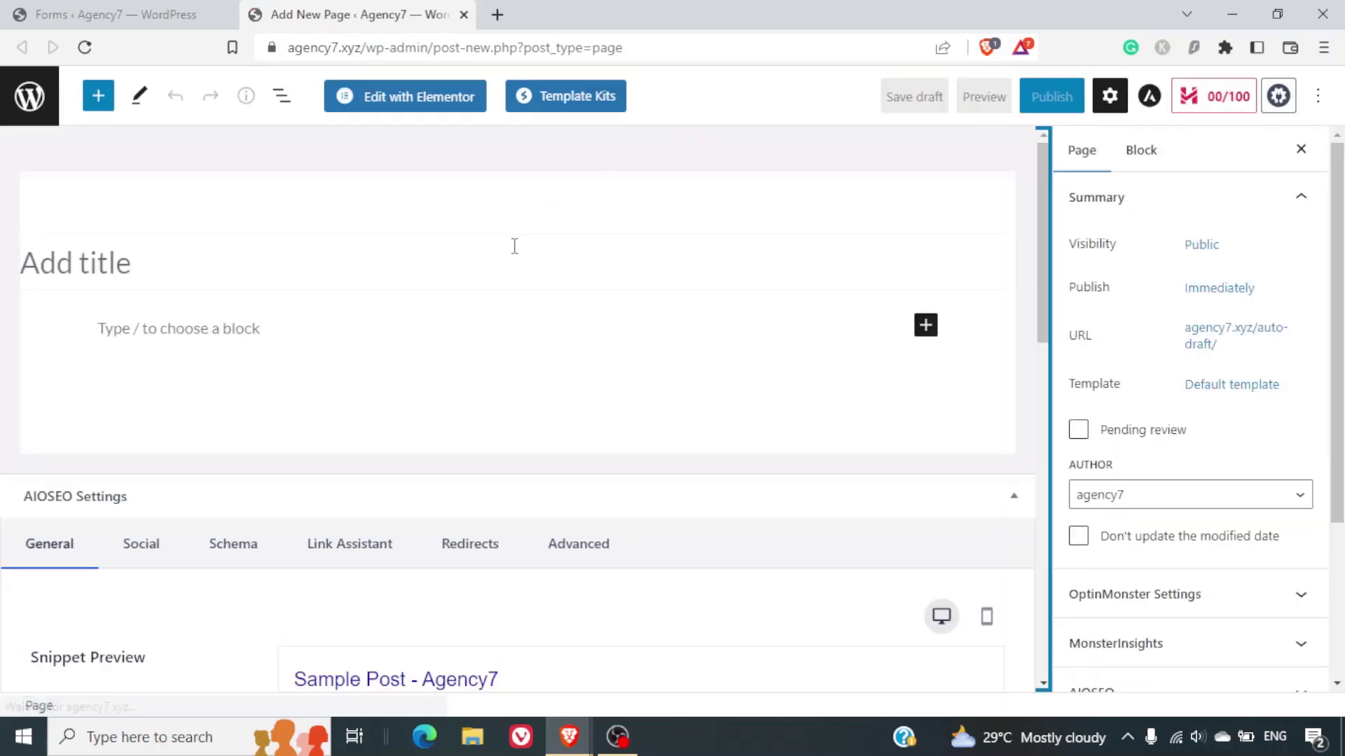
pyautogui.click(529, 270)
pyautogui.write('FG')
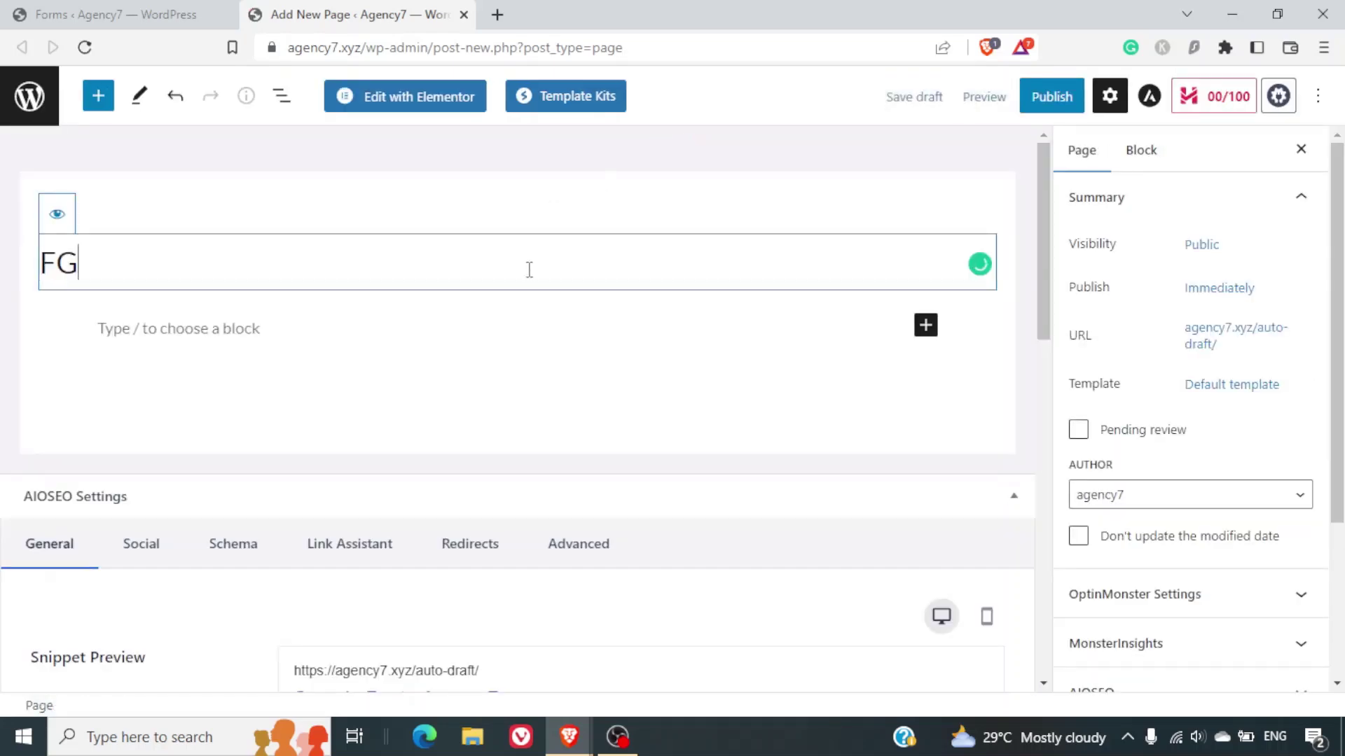
pyautogui.press('BackSpace')
pyautogui.press('BackSpace')
pyautogui.write('Gam')
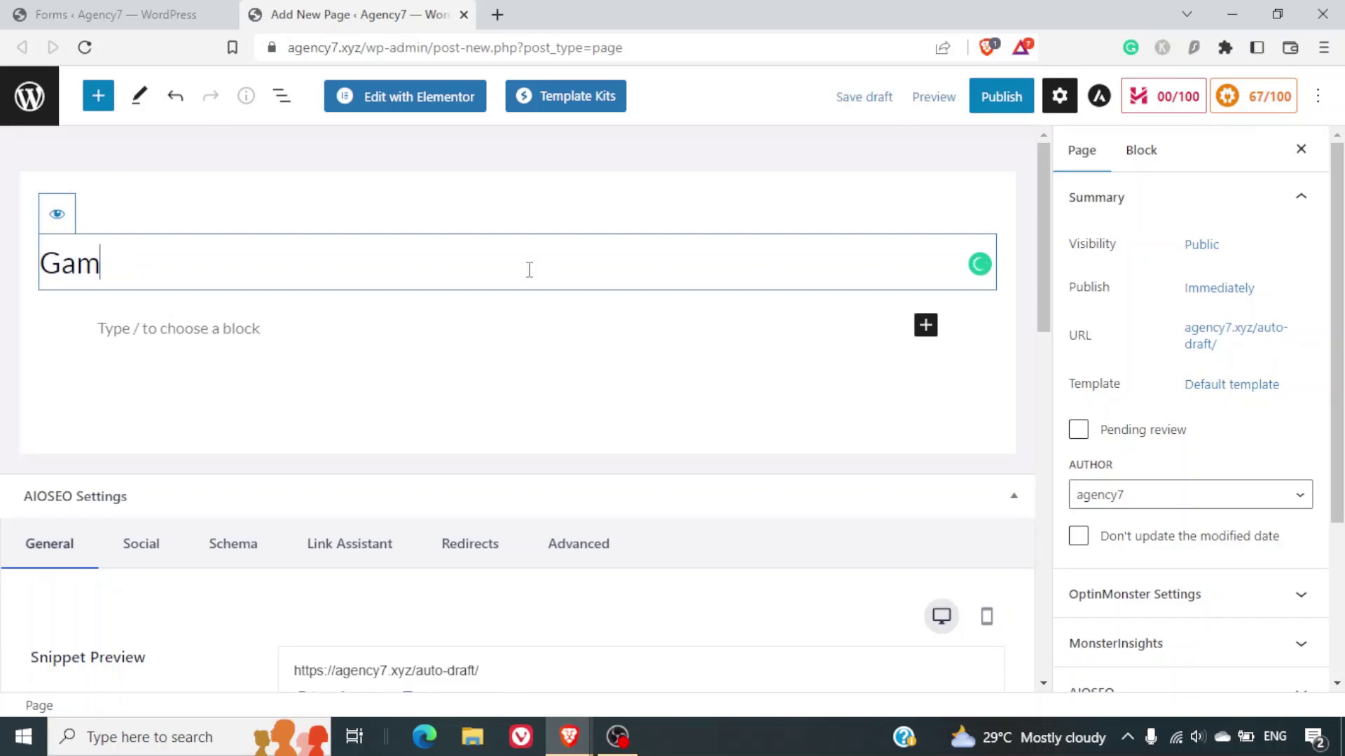
pyautogui.write('e Survey')
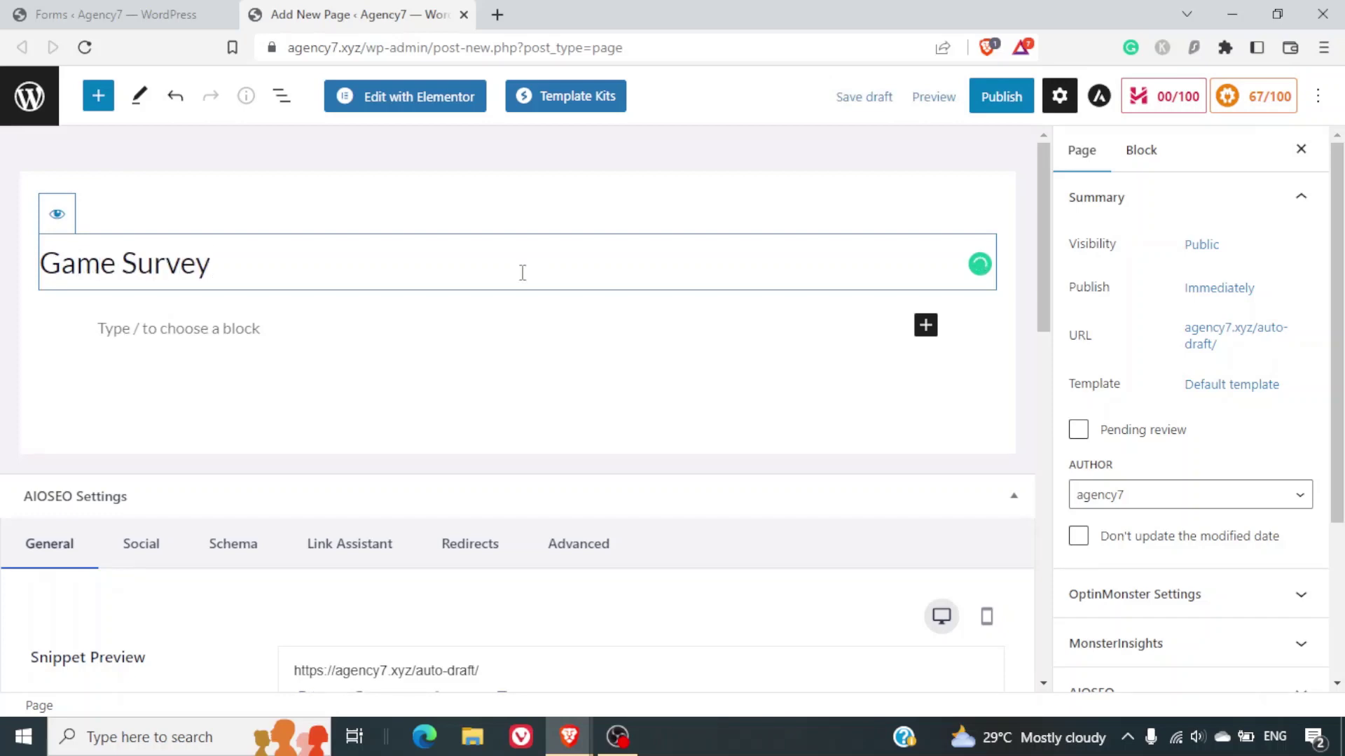
# Paste the shortcode [ays_form id="3"] into the page body and publish the page.
pyautogui.click(392, 325)
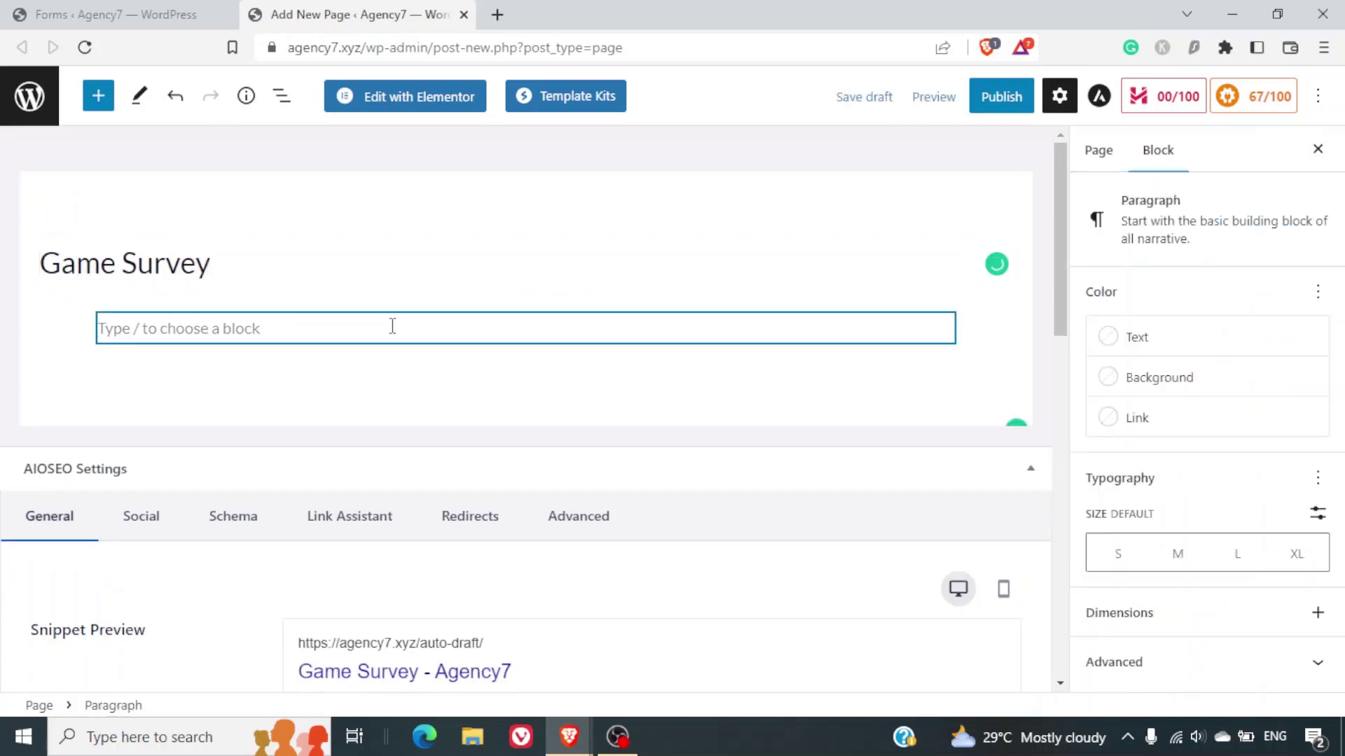
pyautogui.hotkey('ctrl', 'v')
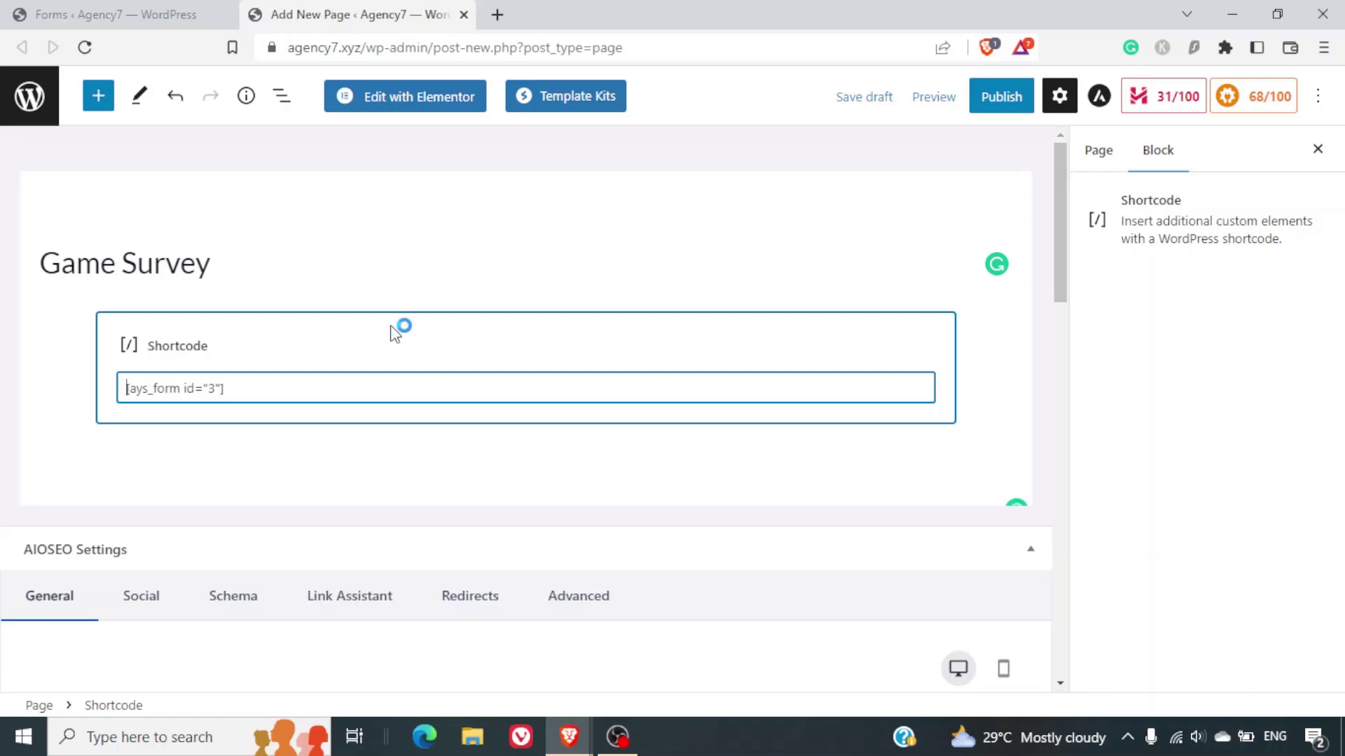
pyautogui.click(995, 105)
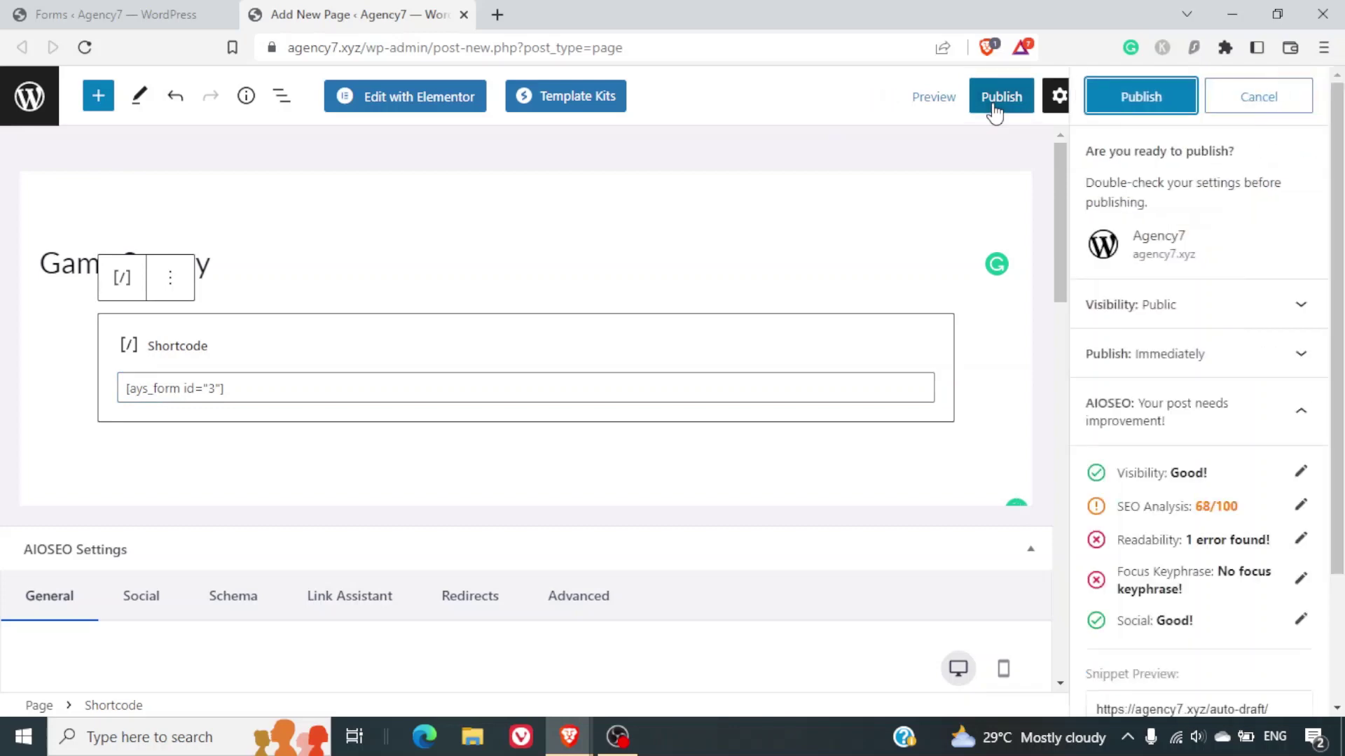
pyautogui.click(1120, 84)
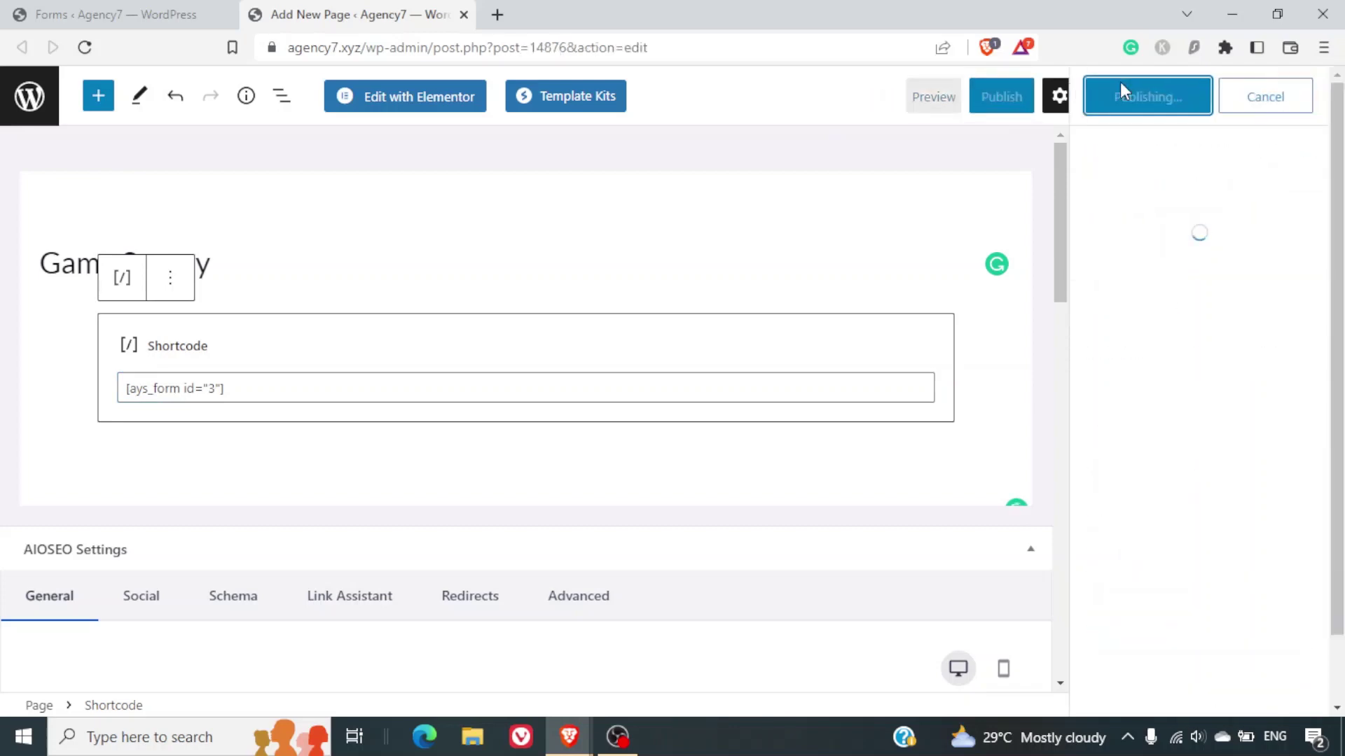
# Open the published Game Survey page in a separate browser tab and answer "What Games you like?" with Indoors.
pyautogui.rightClick(1167, 318)
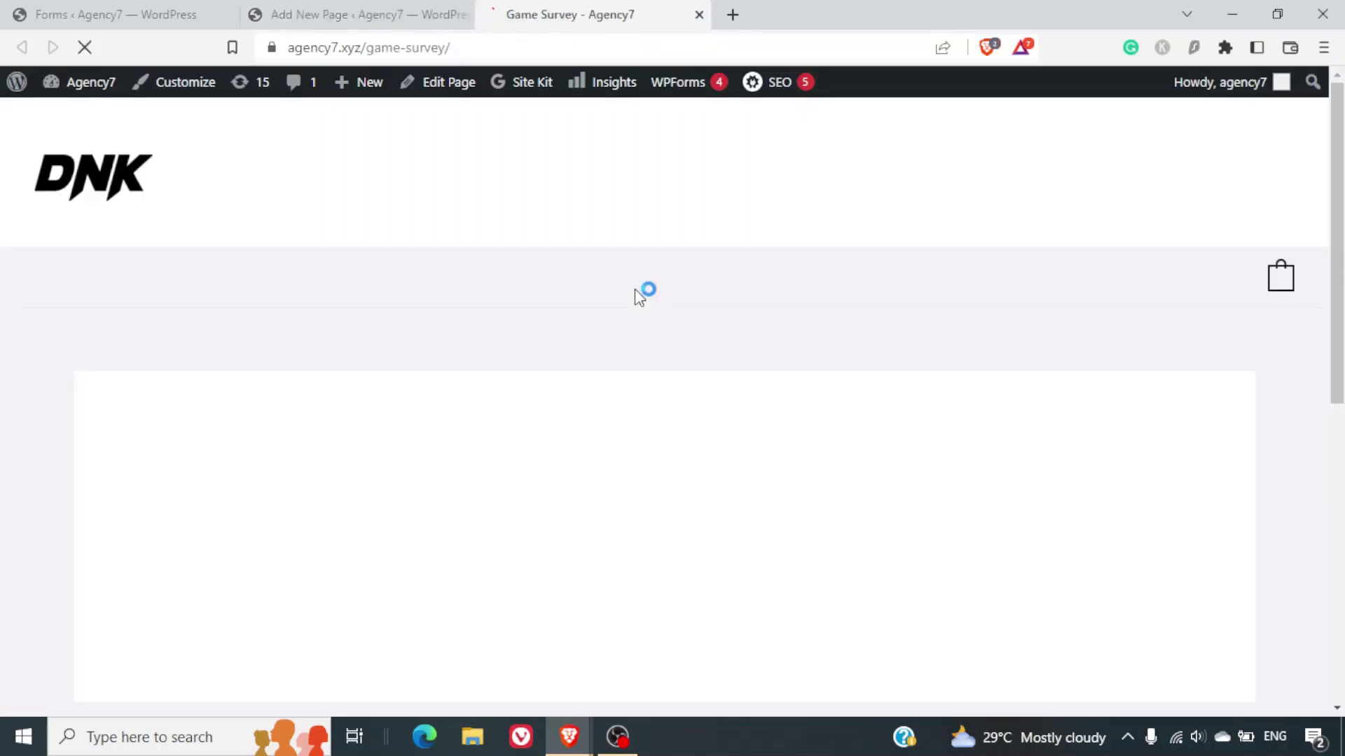
pyautogui.scroll(-5, 639, 298)
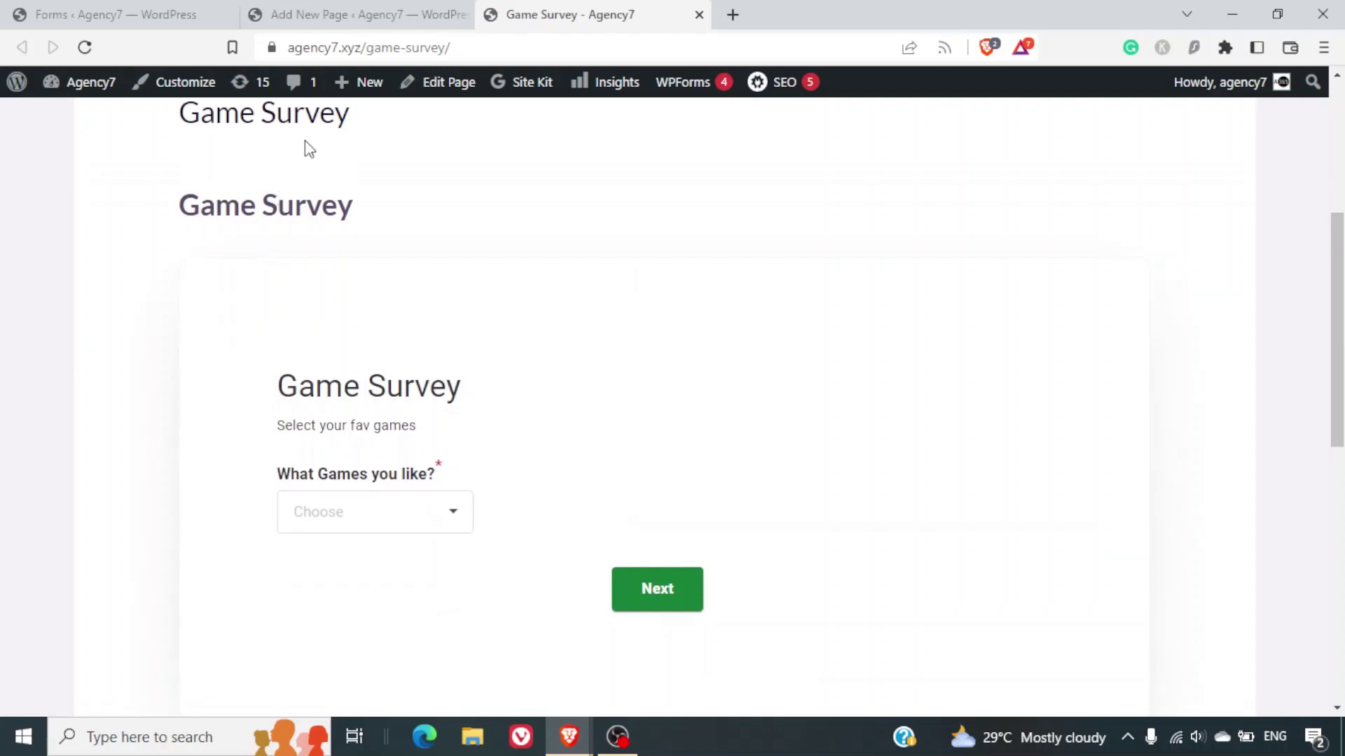
pyautogui.scroll(-3, 511, 328)
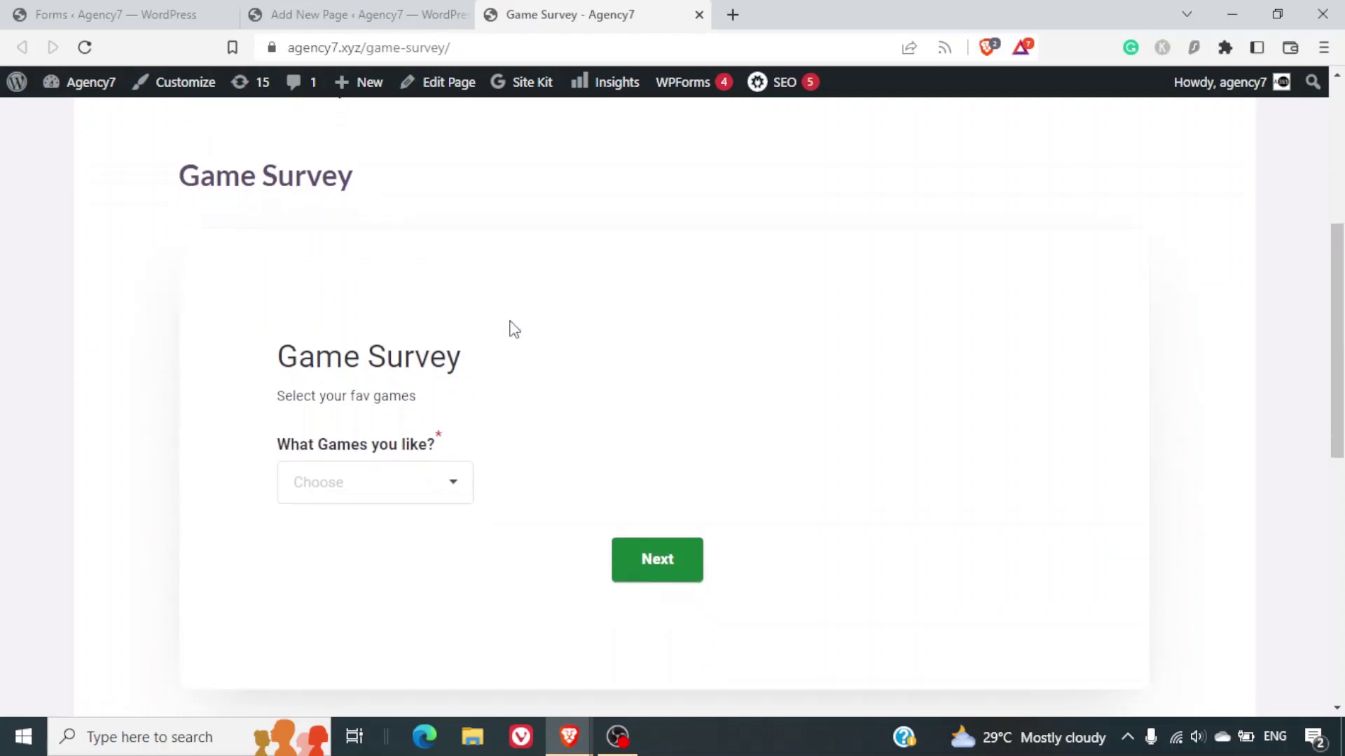
pyautogui.click(386, 329)
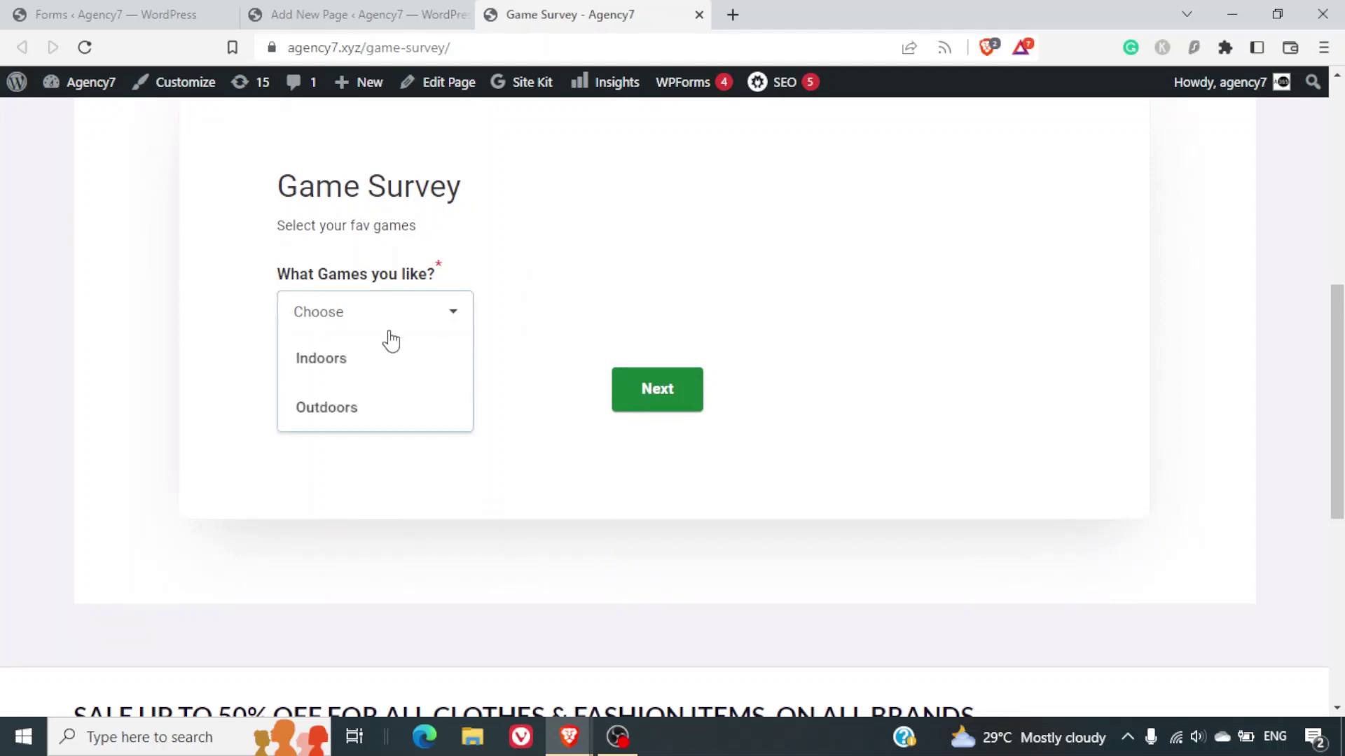
pyautogui.click(370, 384)
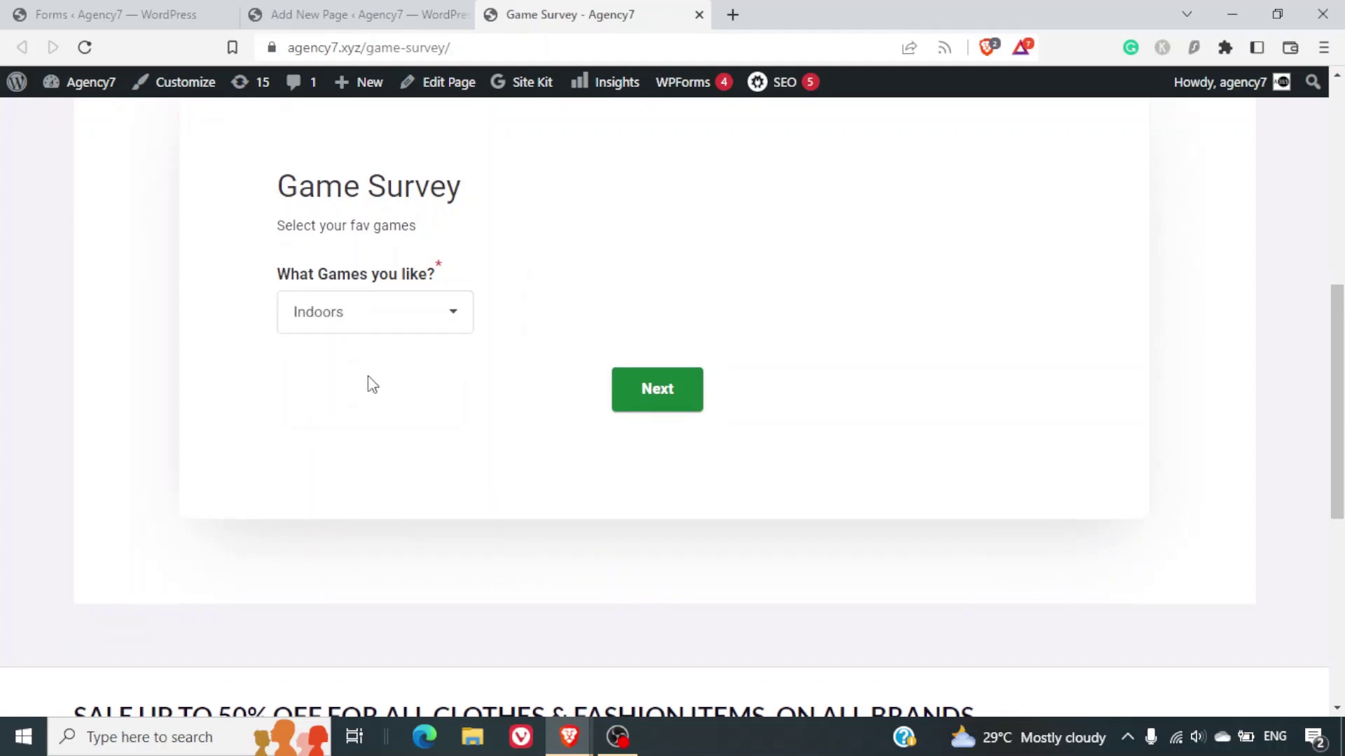
# Advance to the Indoor Games section, answer "Which Indoor Games you like?" with Carrom Board, and submit the form.
pyautogui.click(657, 395)
pyautogui.scroll(-6, 519, 493)
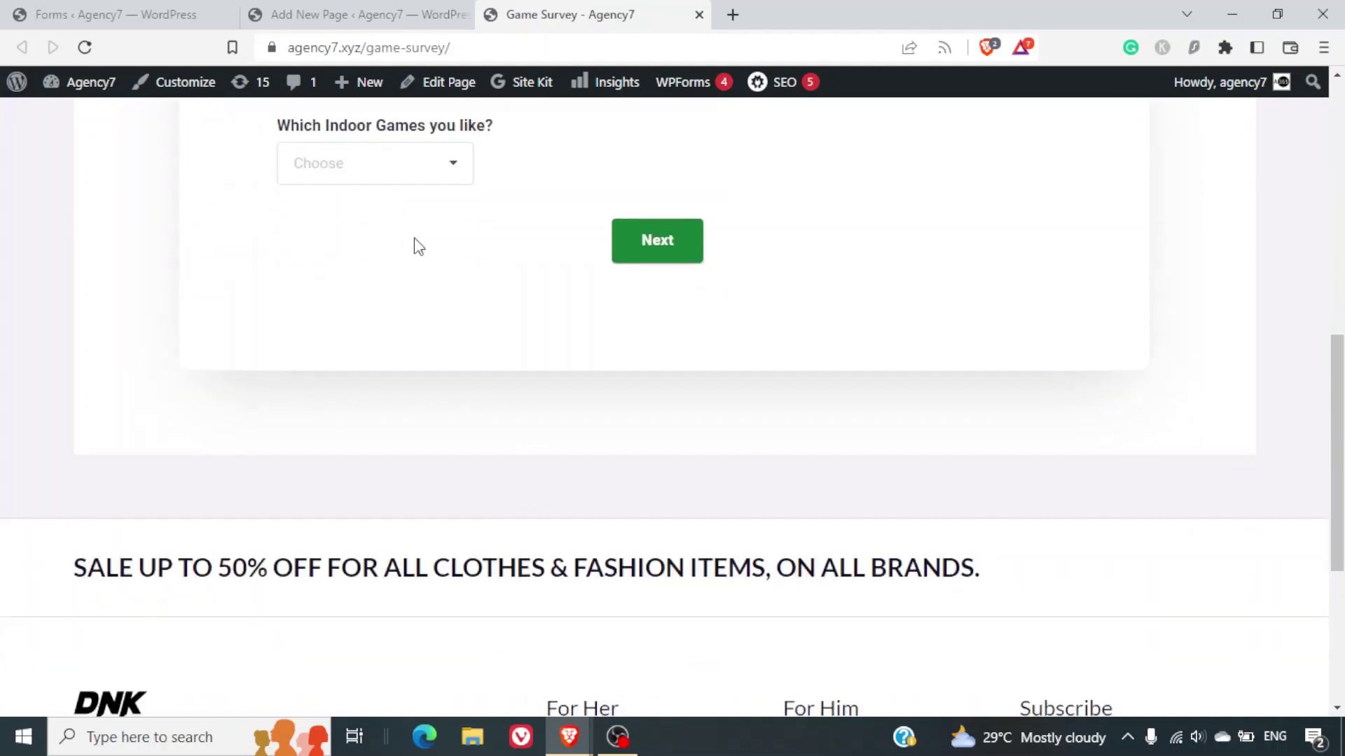
pyautogui.click(360, 178)
pyautogui.click(375, 249)
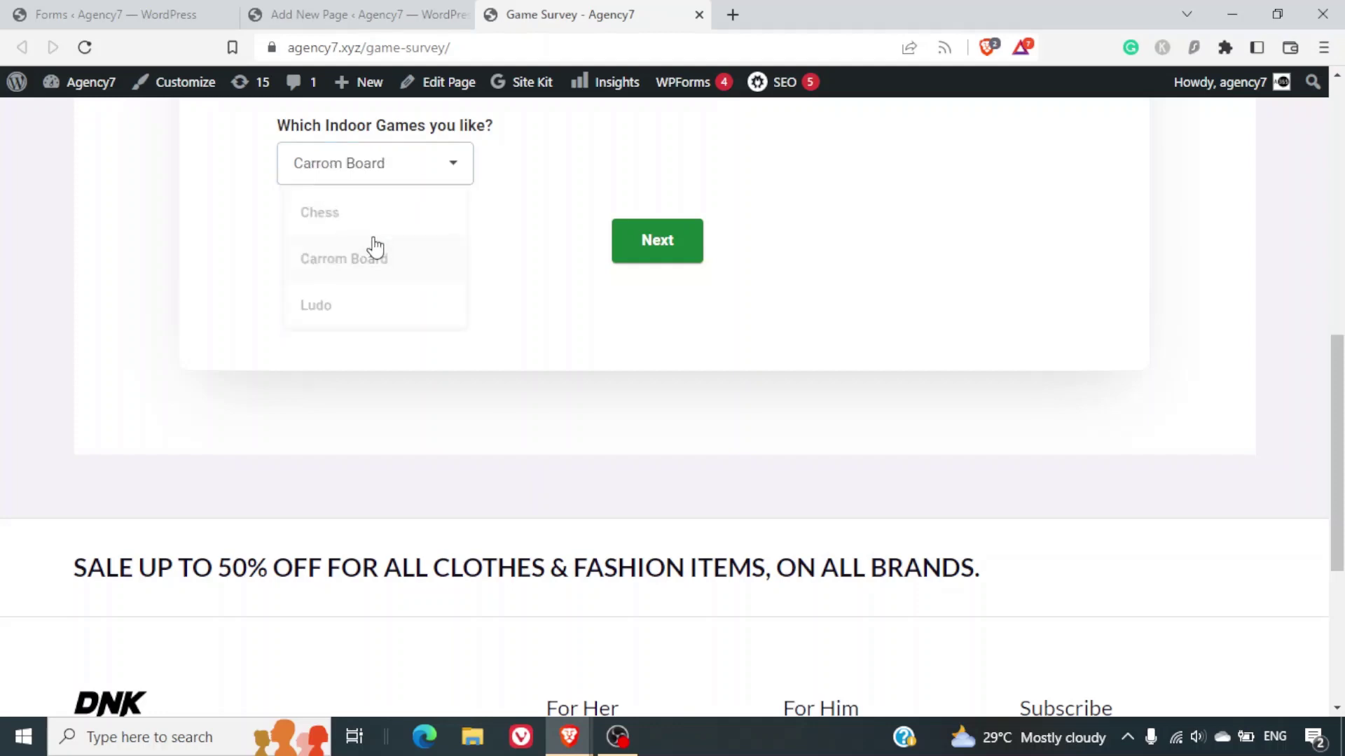
pyautogui.click(649, 235)
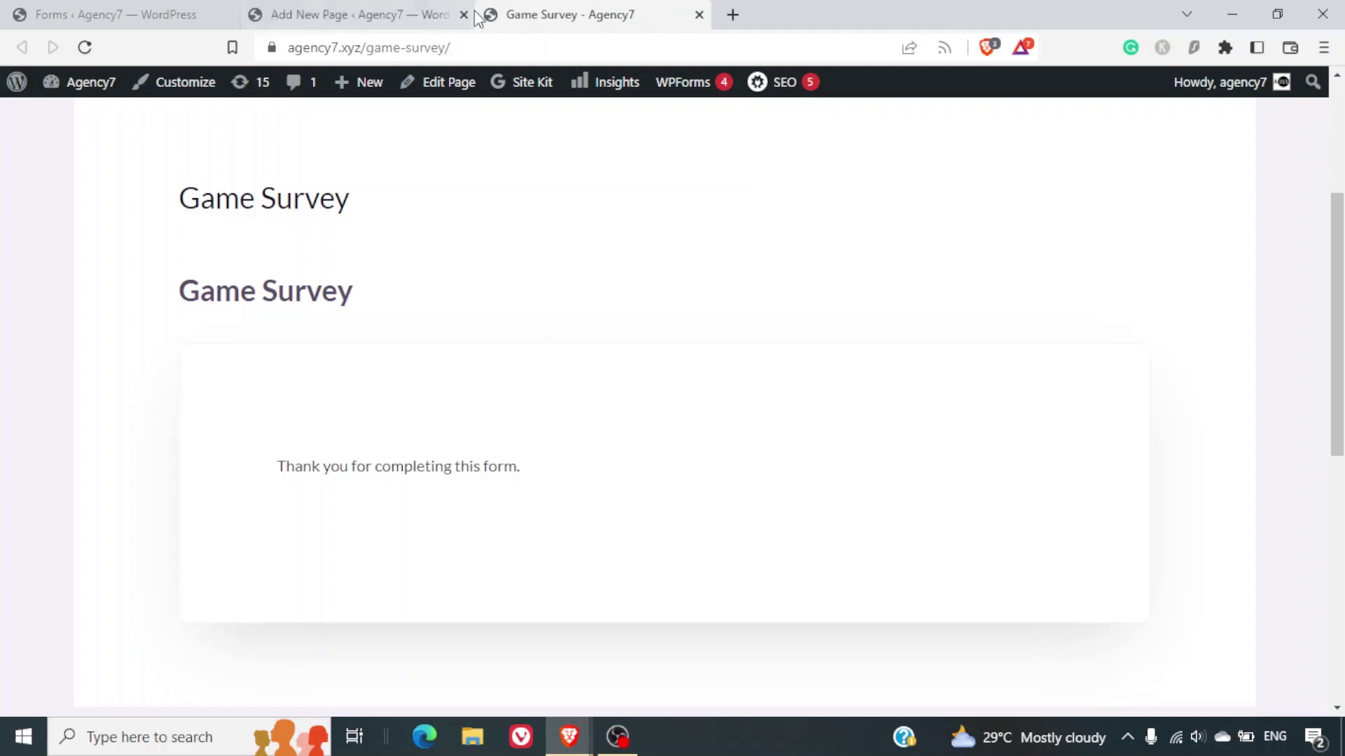
# Reload the survey page and try the Outdoors branch, checking the answer options in the section it leads to.
pyautogui.press('F5')
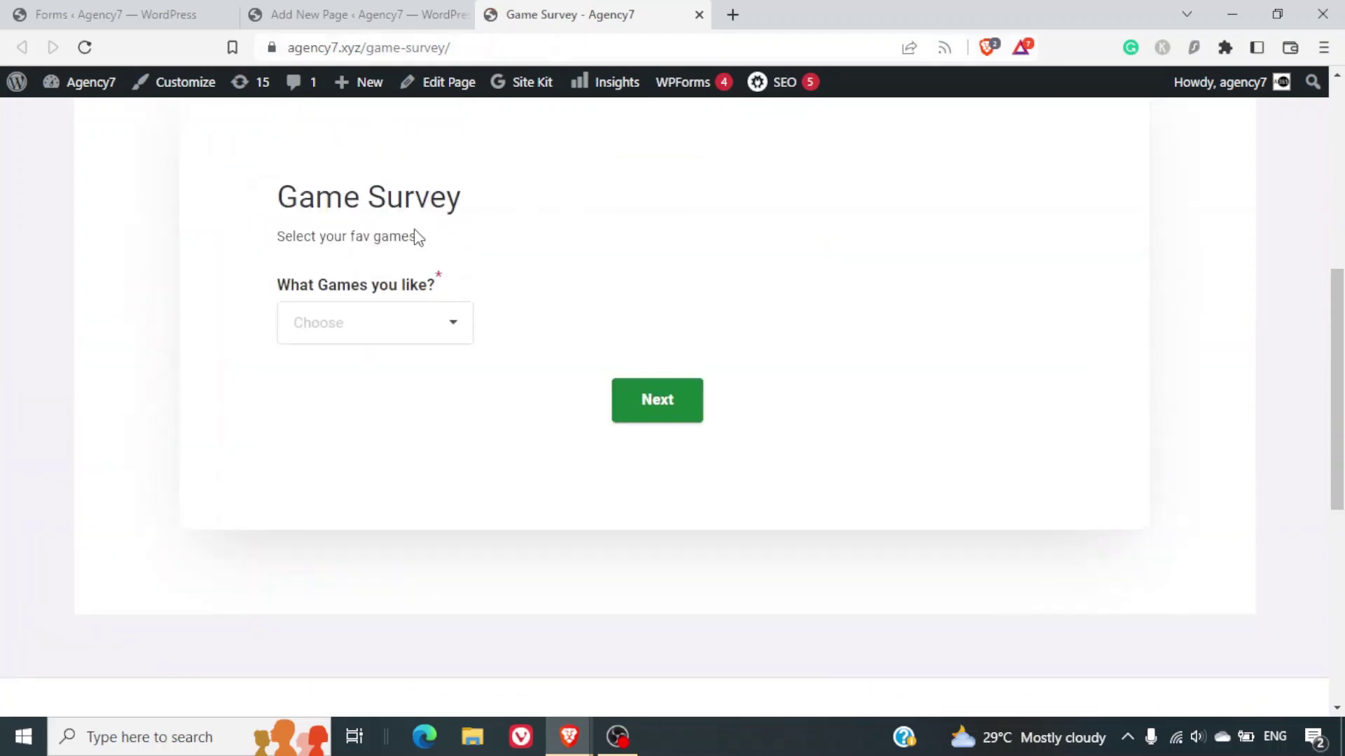
pyautogui.click(369, 357)
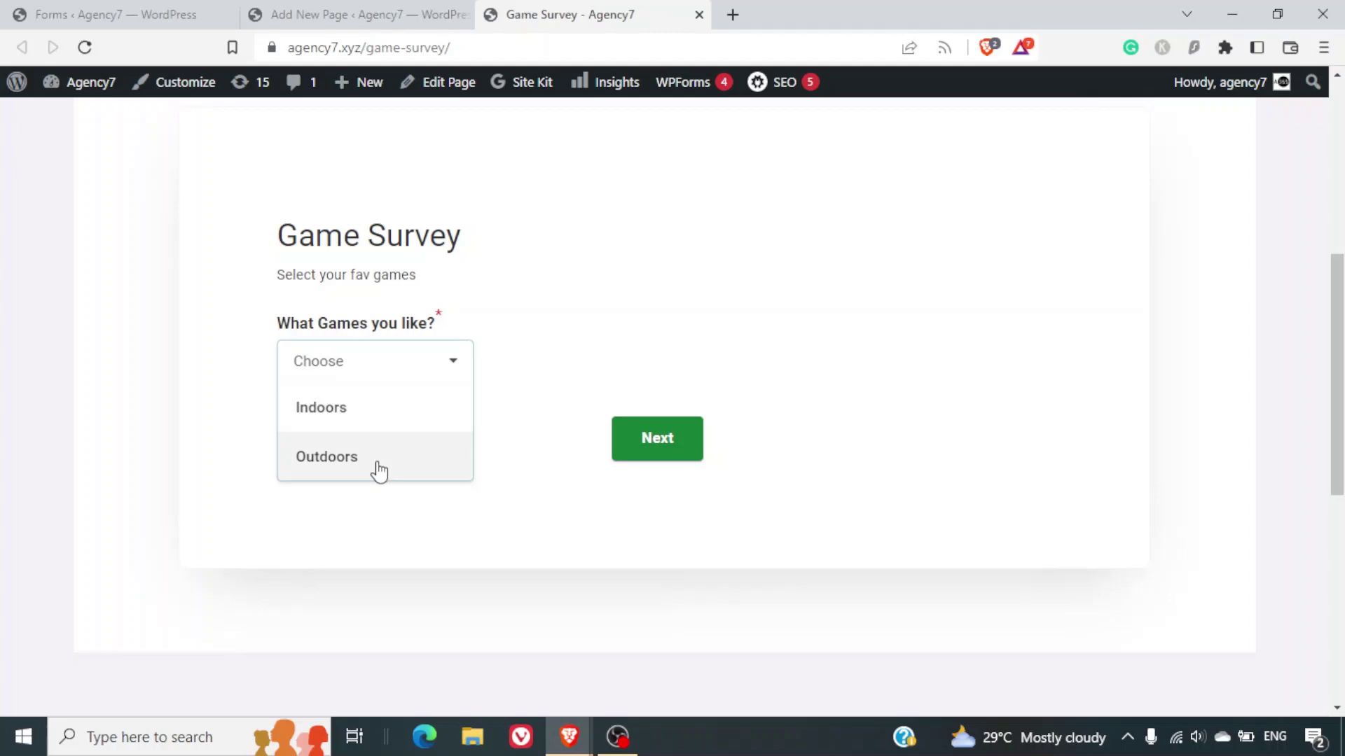
pyautogui.click(379, 470)
pyautogui.click(654, 438)
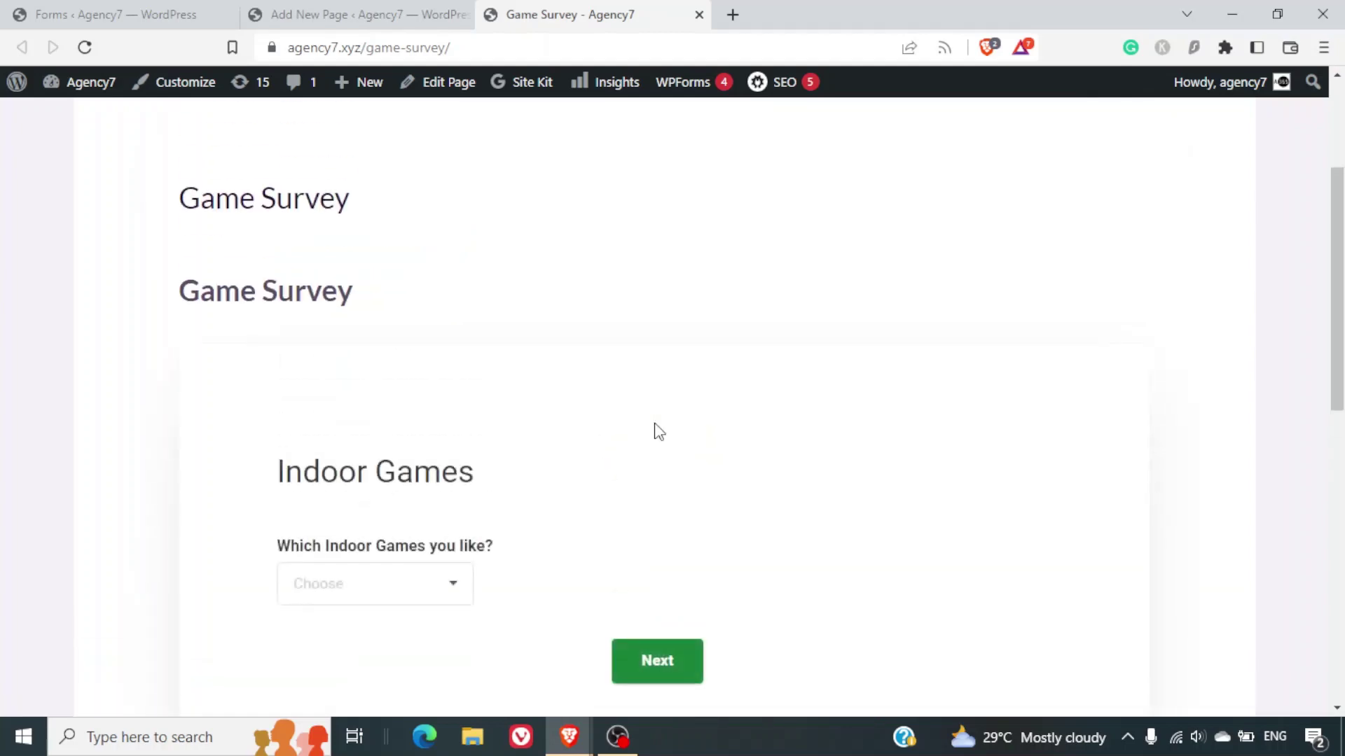
pyautogui.click(448, 389)
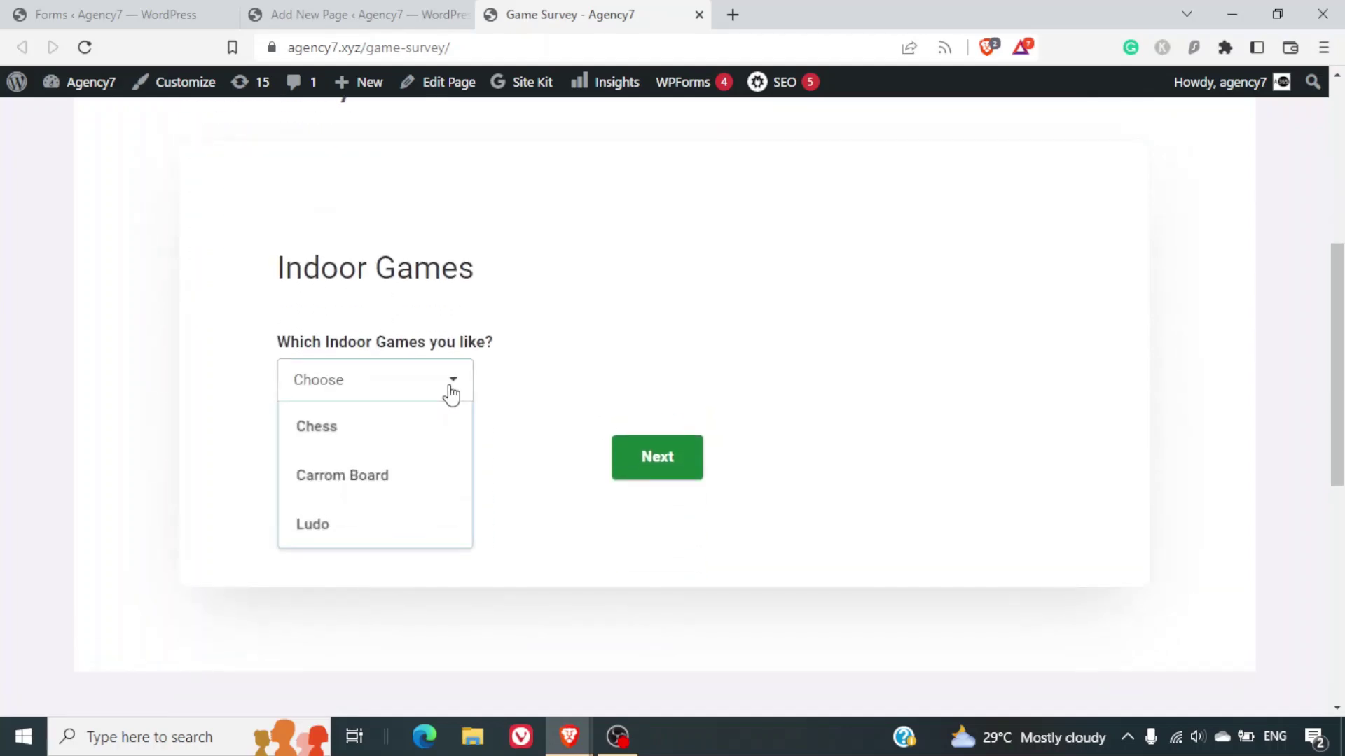
pyautogui.click(557, 342)
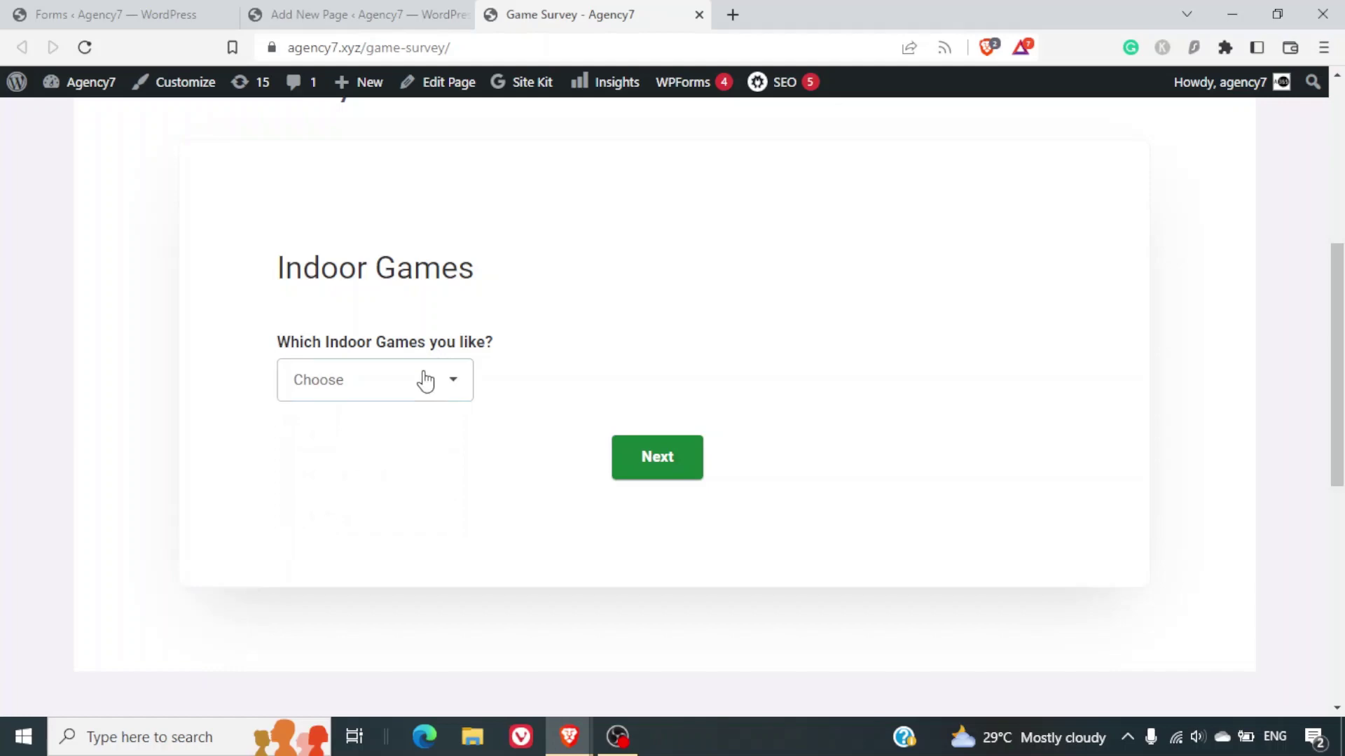
pyautogui.click(426, 380)
pyautogui.click(568, 341)
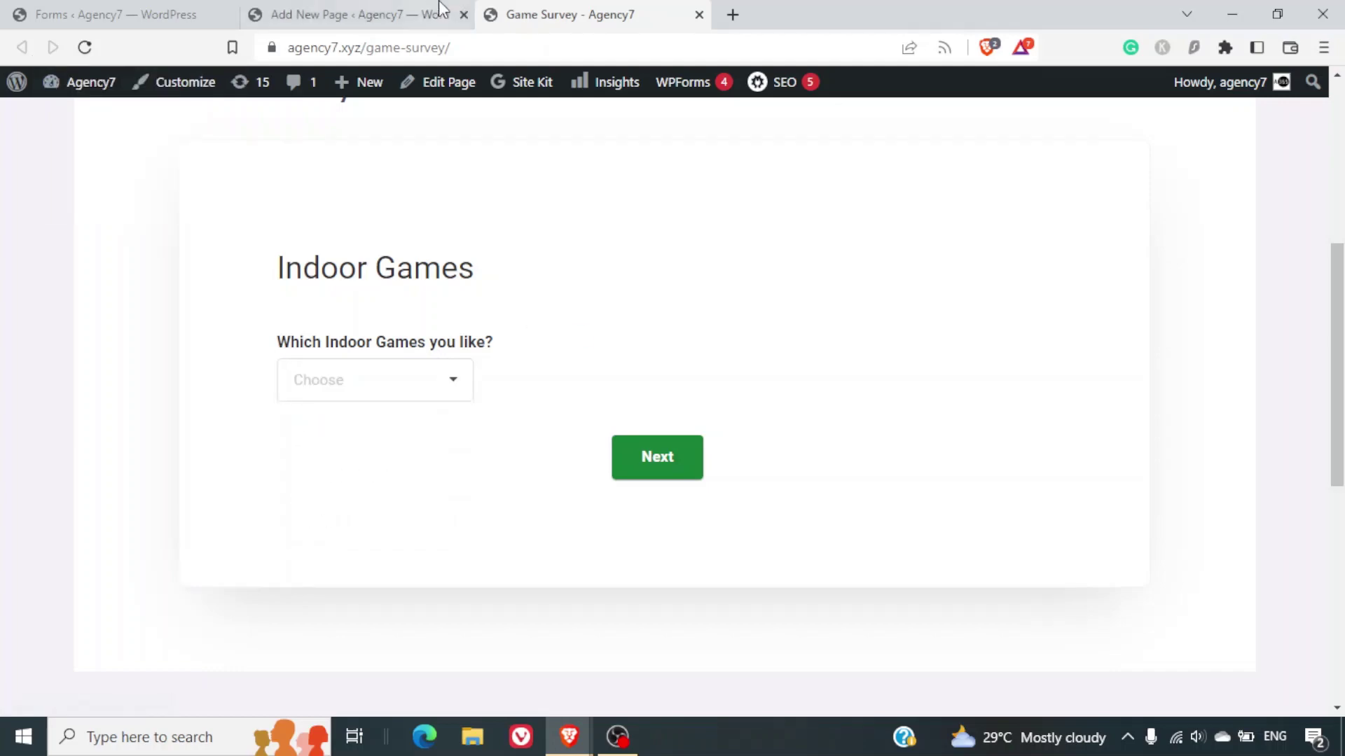
# Reload the survey page again, answer "What Games you like?" with Outdoors, and advance to the next section.
pyautogui.click(85, 47)
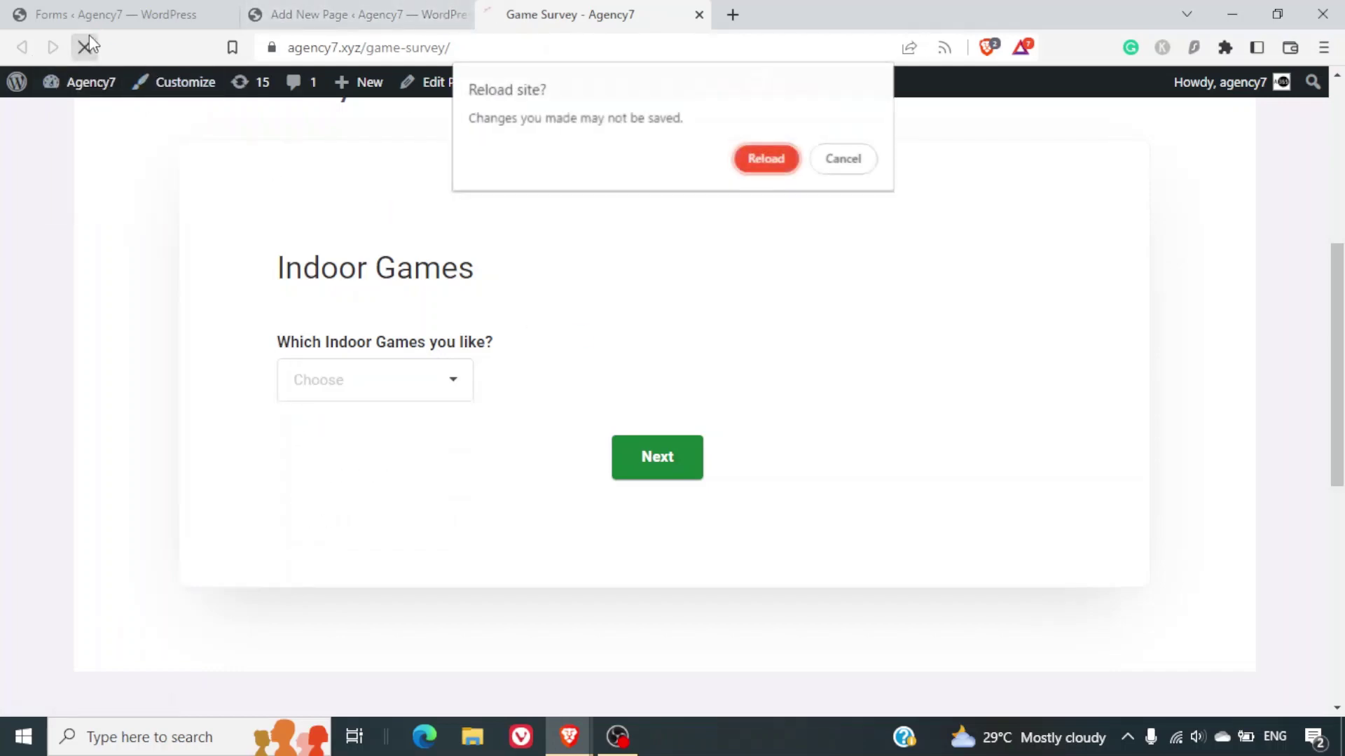
pyautogui.click(788, 169)
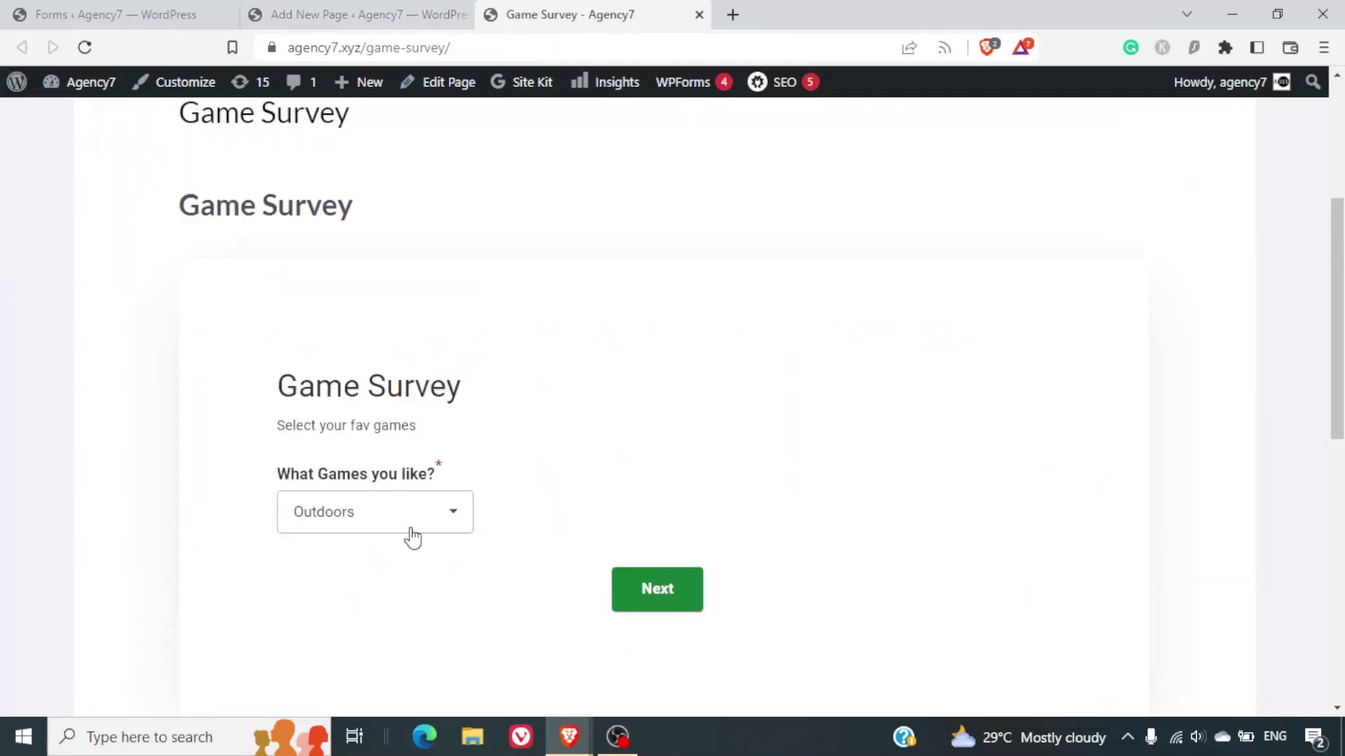
pyautogui.click(626, 588)
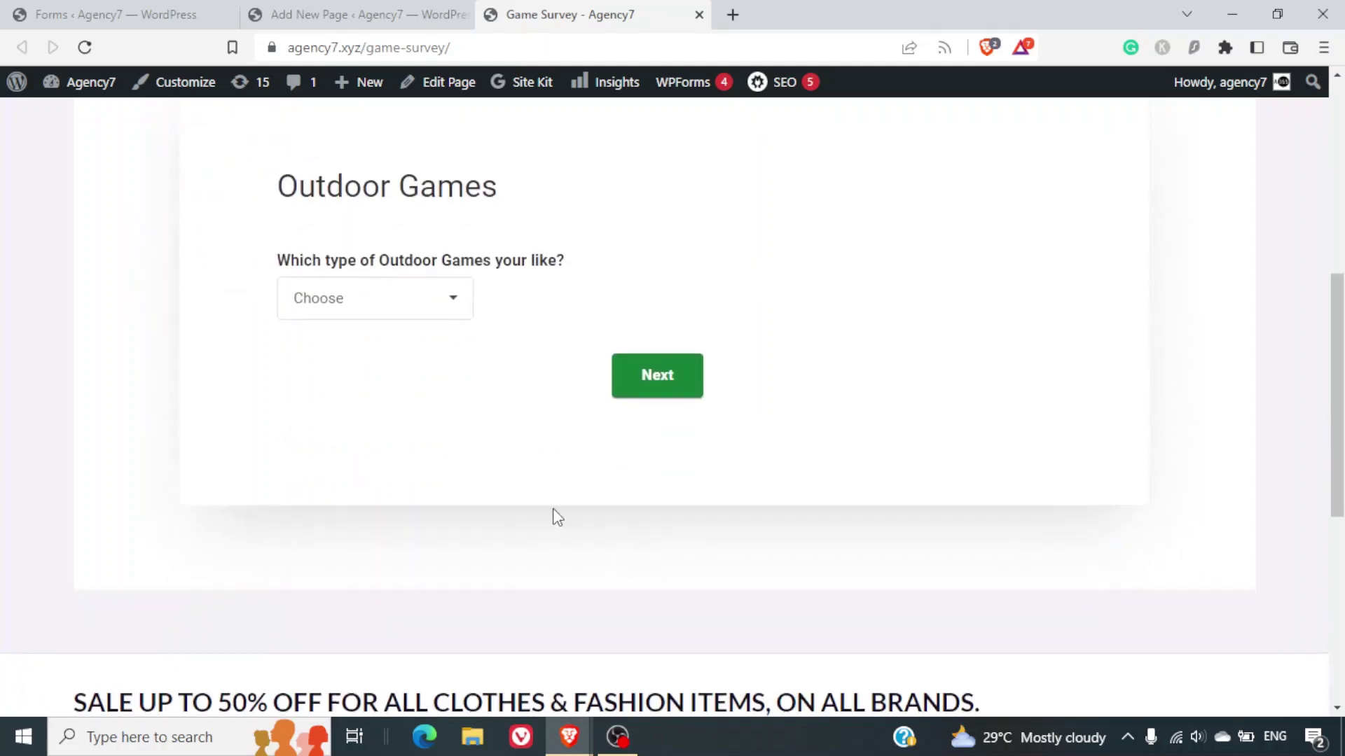
# Answer the outdoor game type with Team Games and the team games question with Soccer, and submit the form.
pyautogui.click(366, 309)
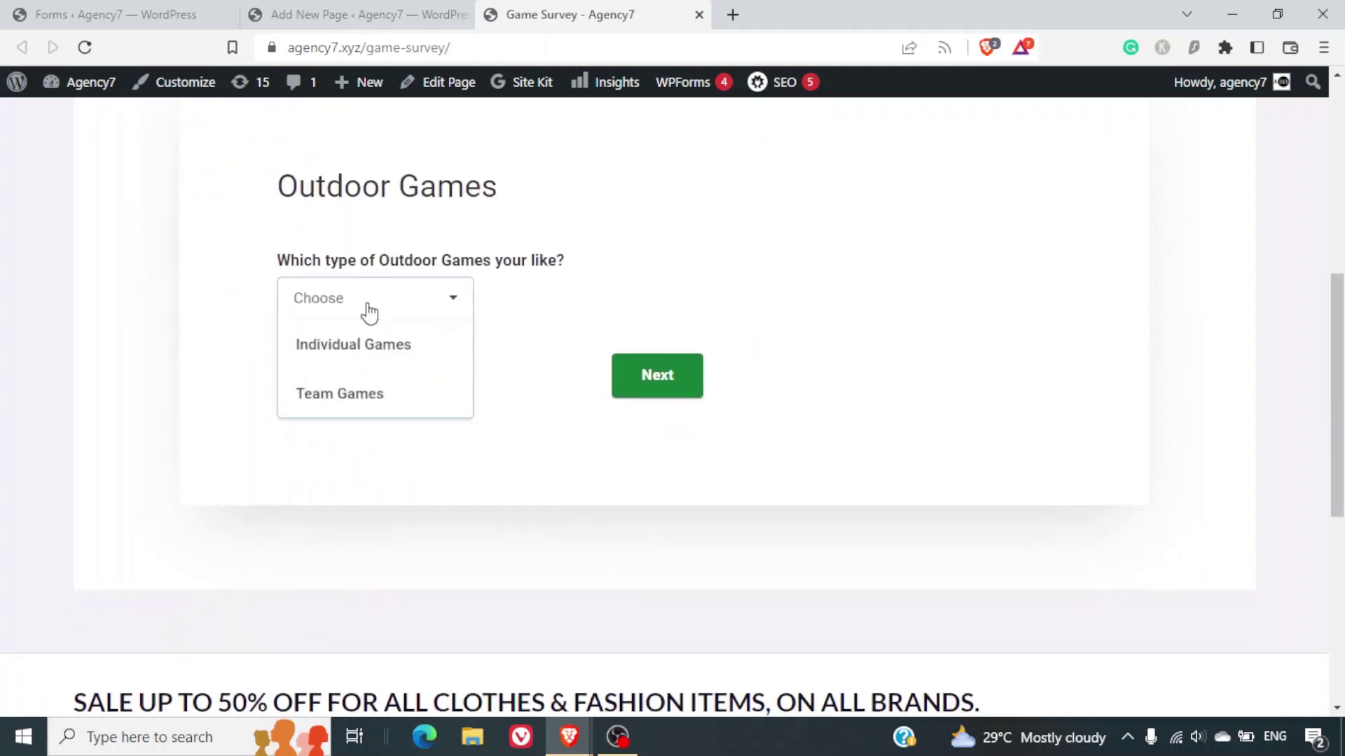
pyautogui.click(328, 385)
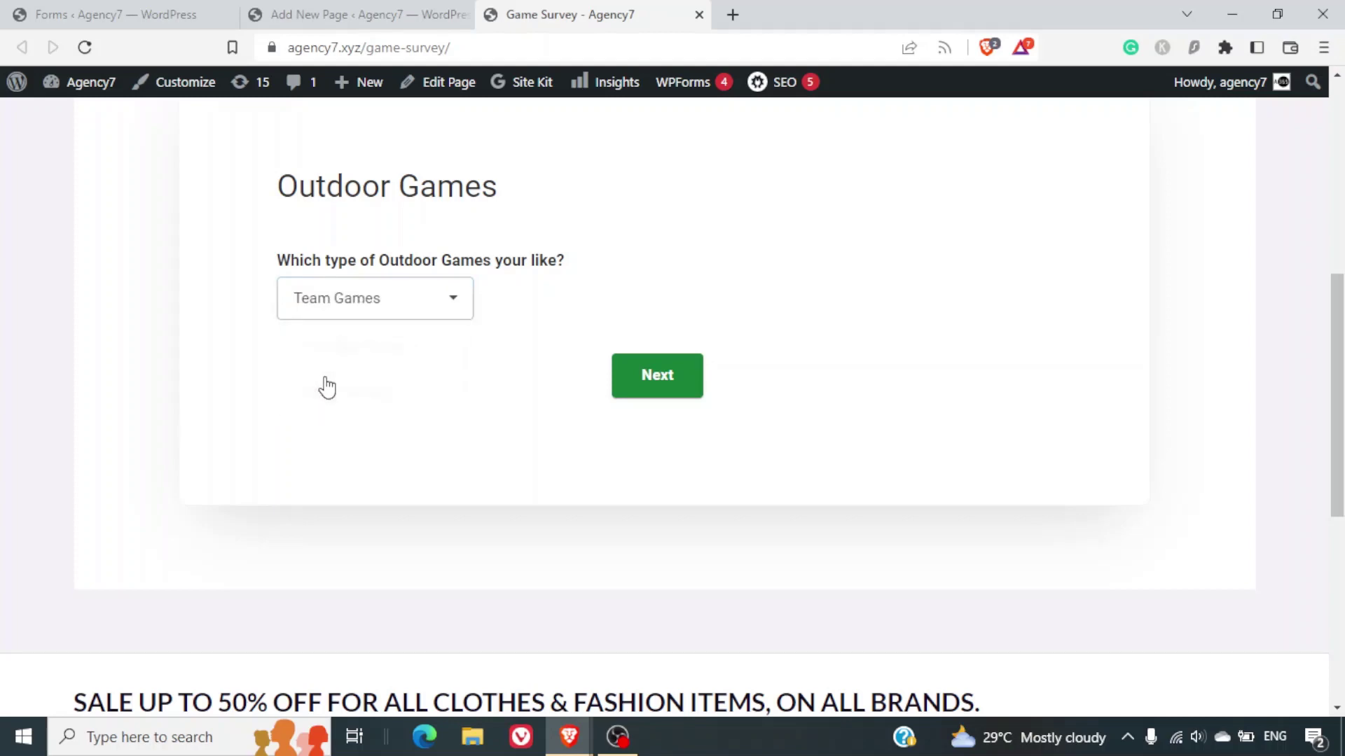
pyautogui.click(620, 376)
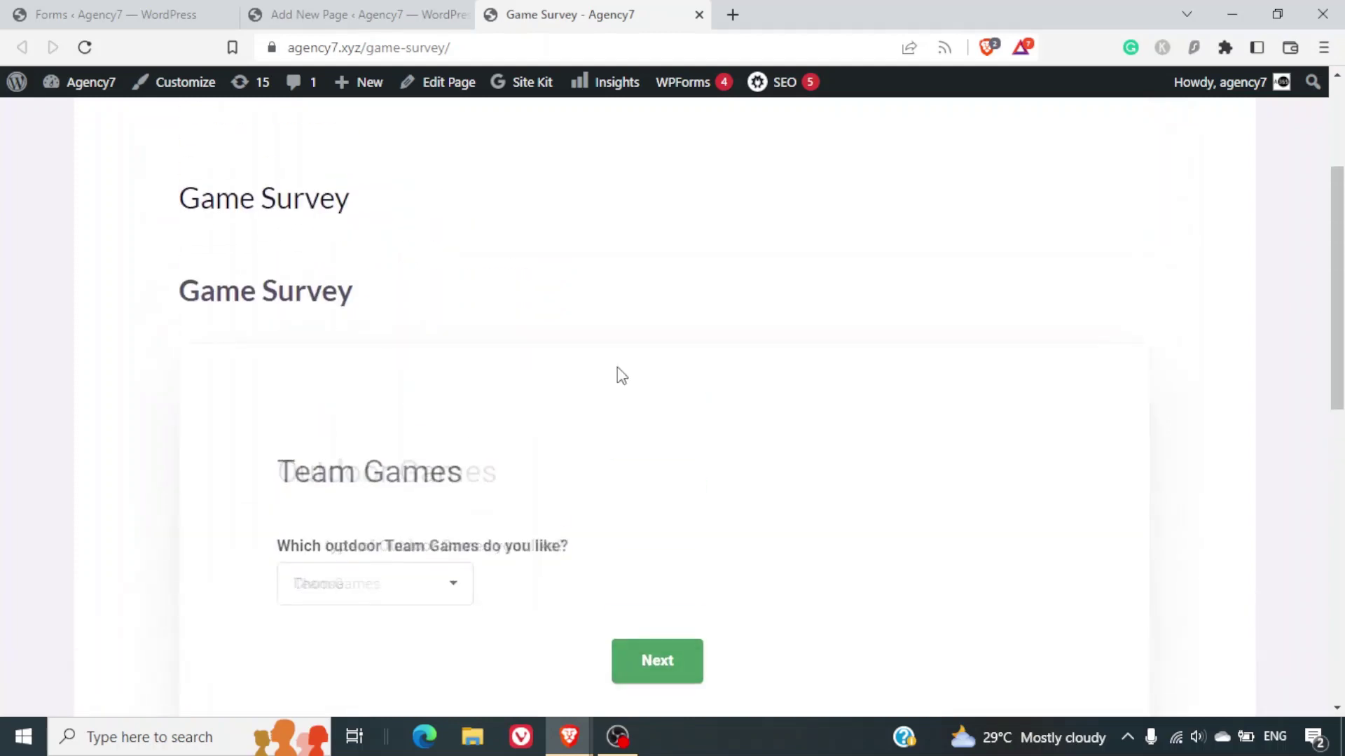
pyautogui.click(399, 327)
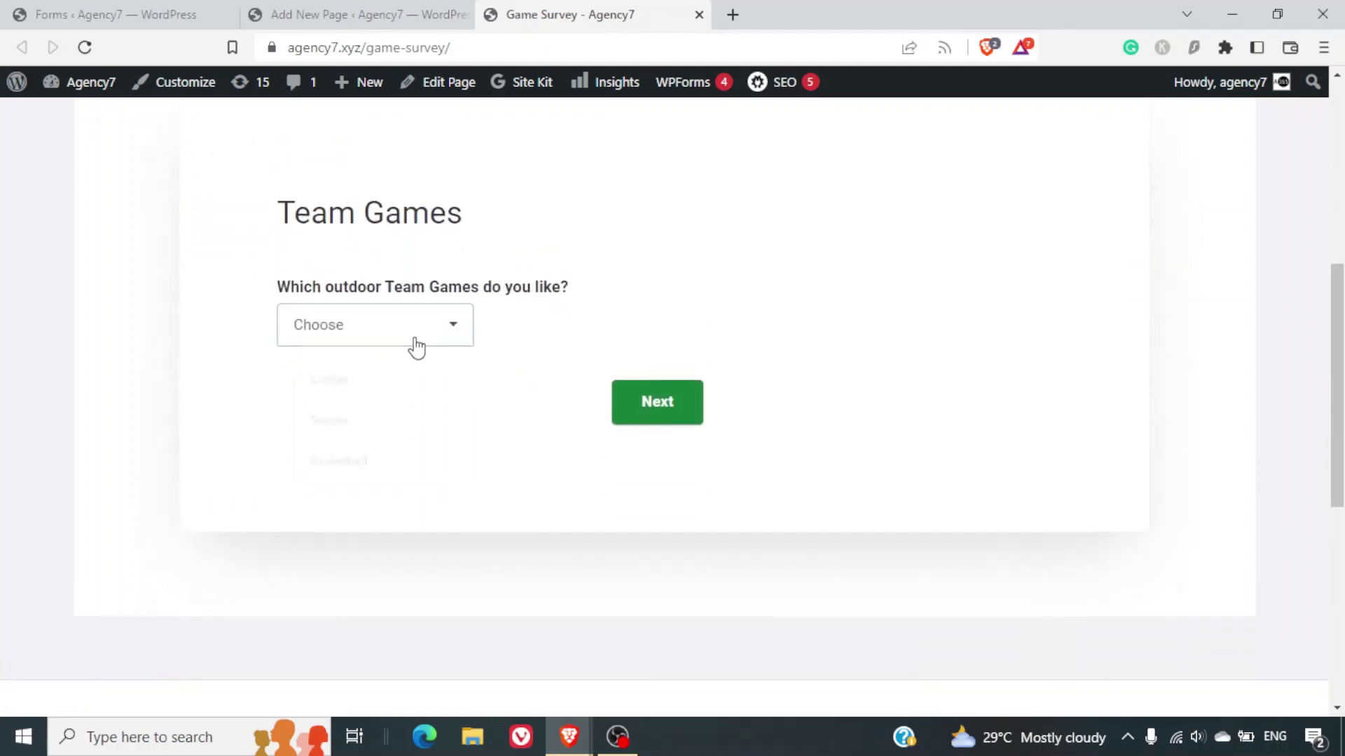
pyautogui.click(429, 421)
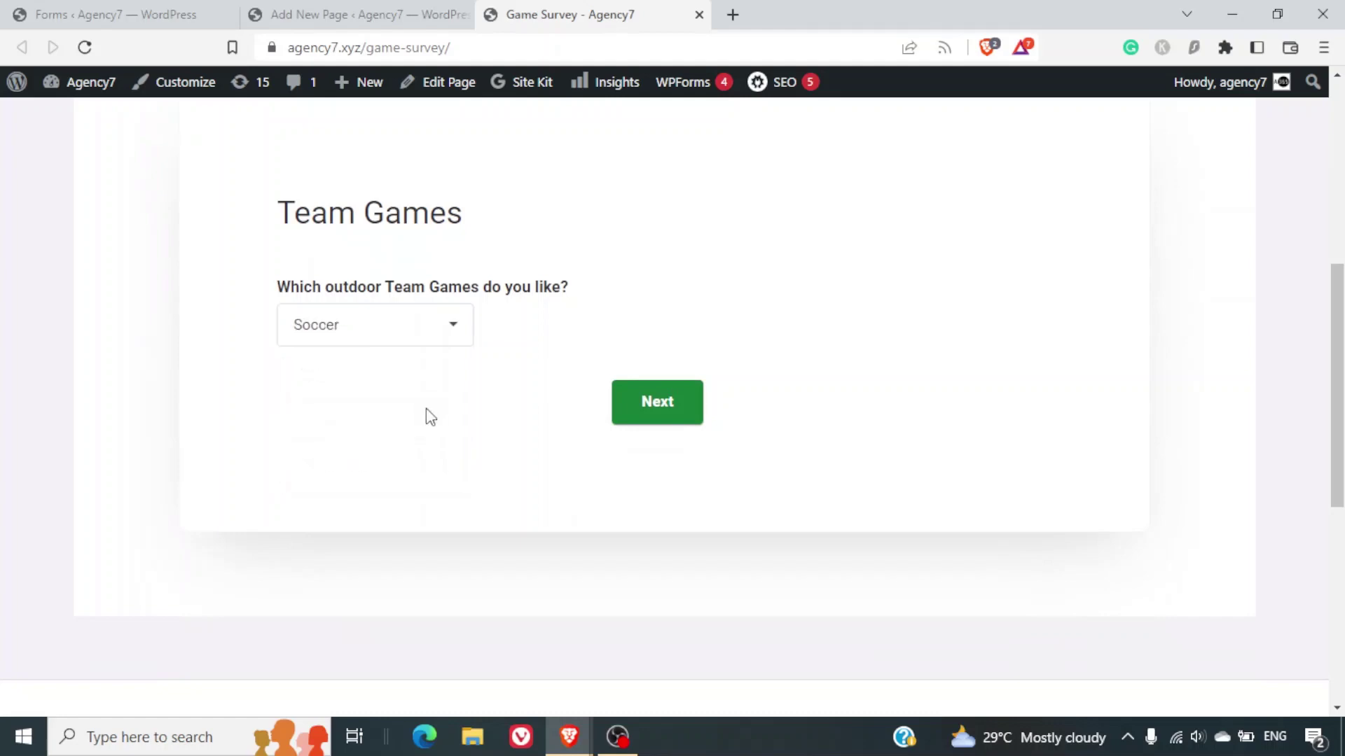
pyautogui.click(670, 417)
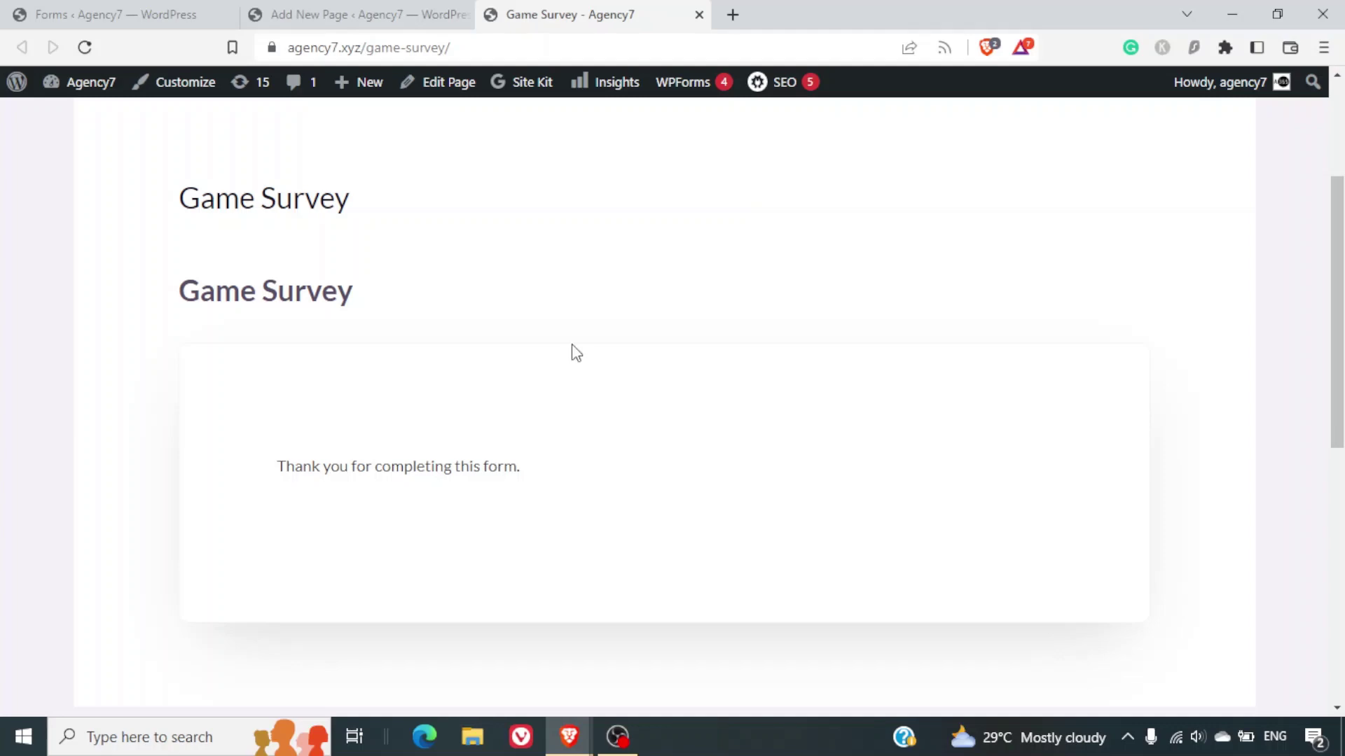
# Return to the WordPress admin and open the details of the Game Survey form's submissions.
pyautogui.click(123, 14)
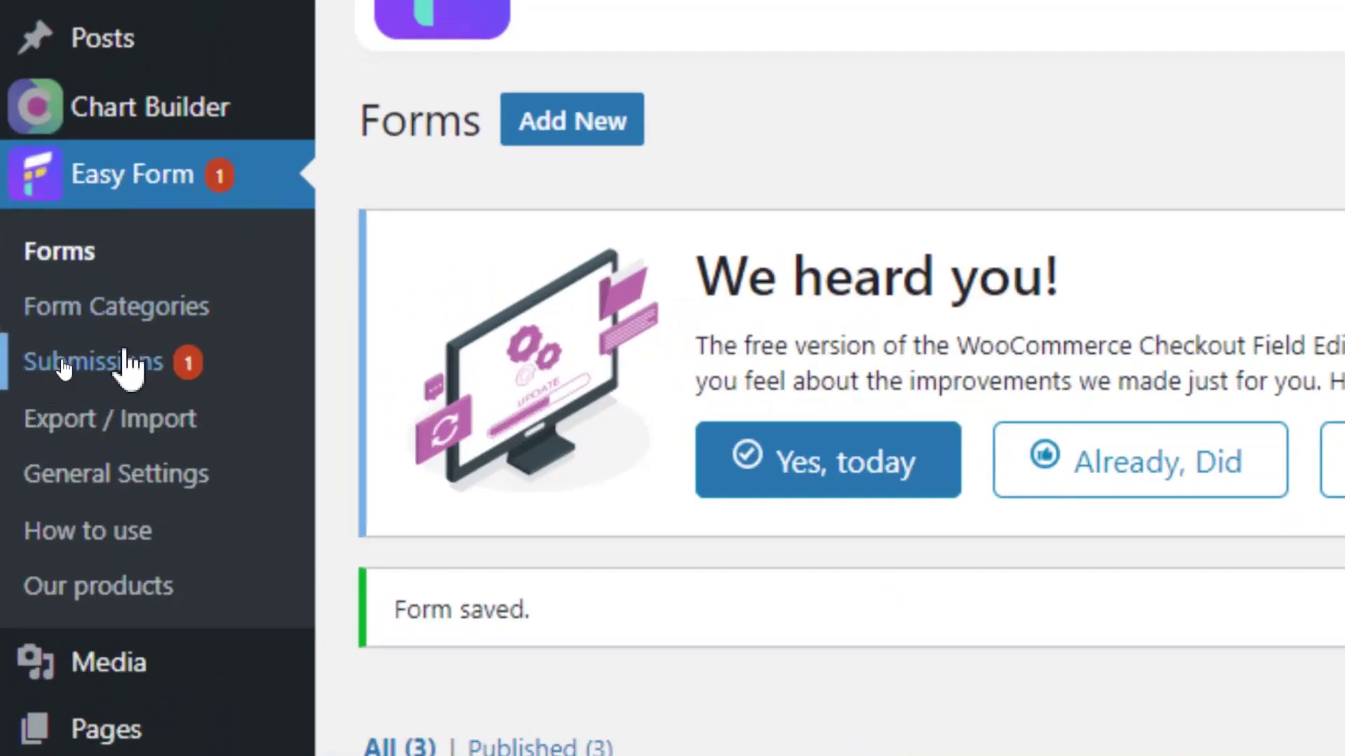
pyautogui.click(126, 354)
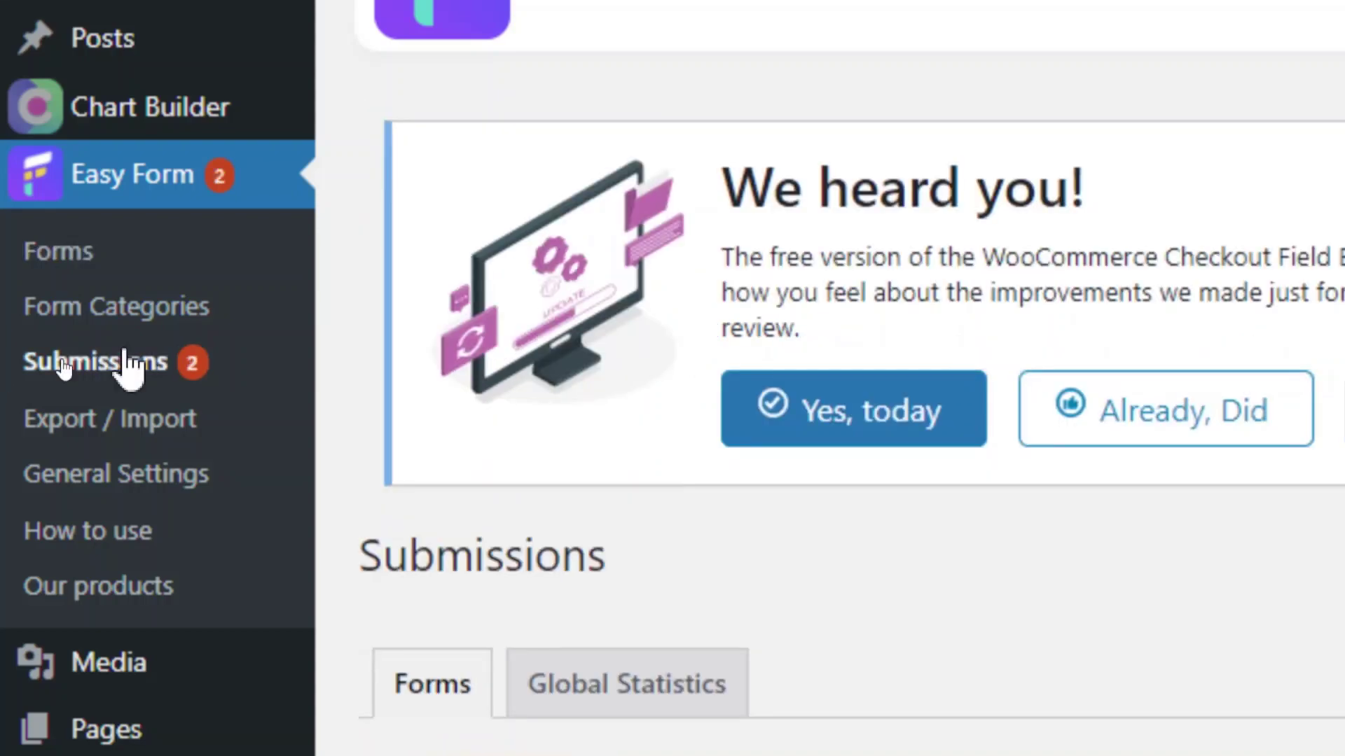
pyautogui.scroll(-3, 417, 529)
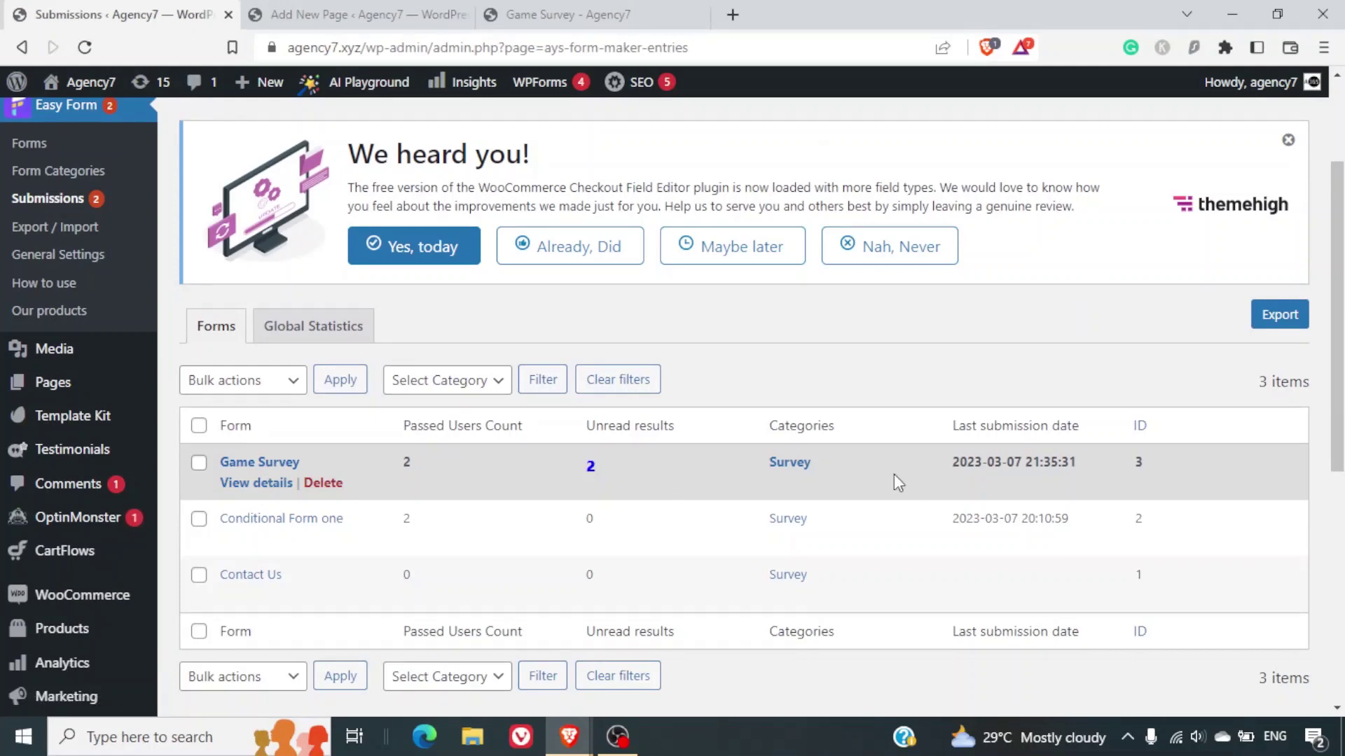
pyautogui.click(251, 484)
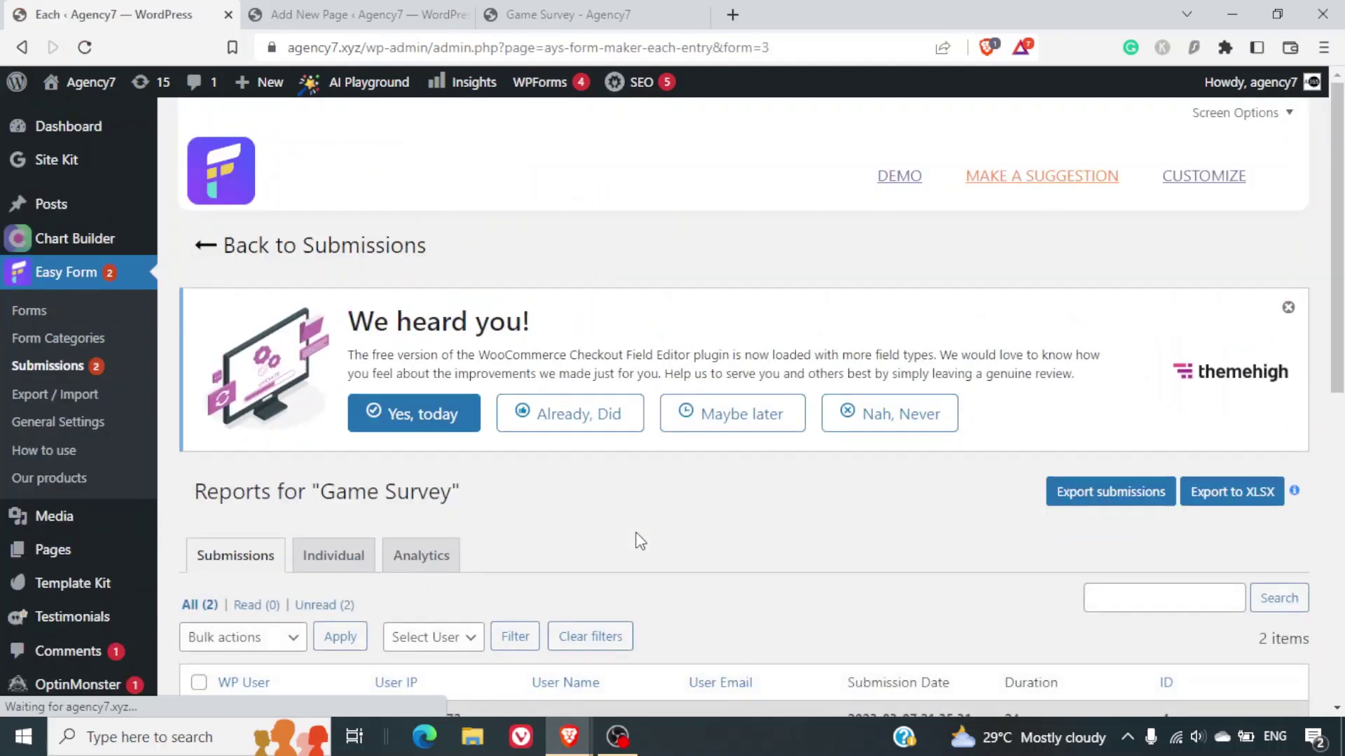
pyautogui.scroll(-5, 639, 542)
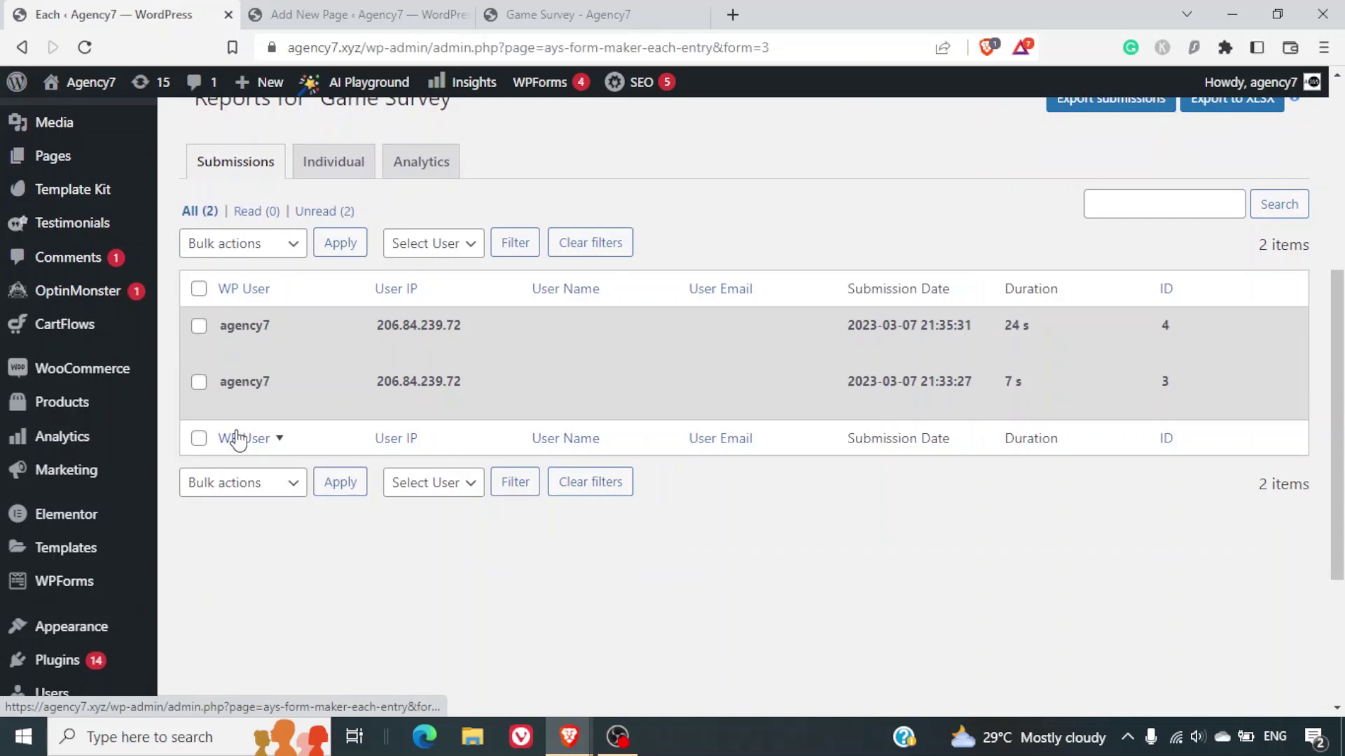
# Examine the individual Game Survey response, checking the submitter information and the answer in each section.
pyautogui.click(339, 173)
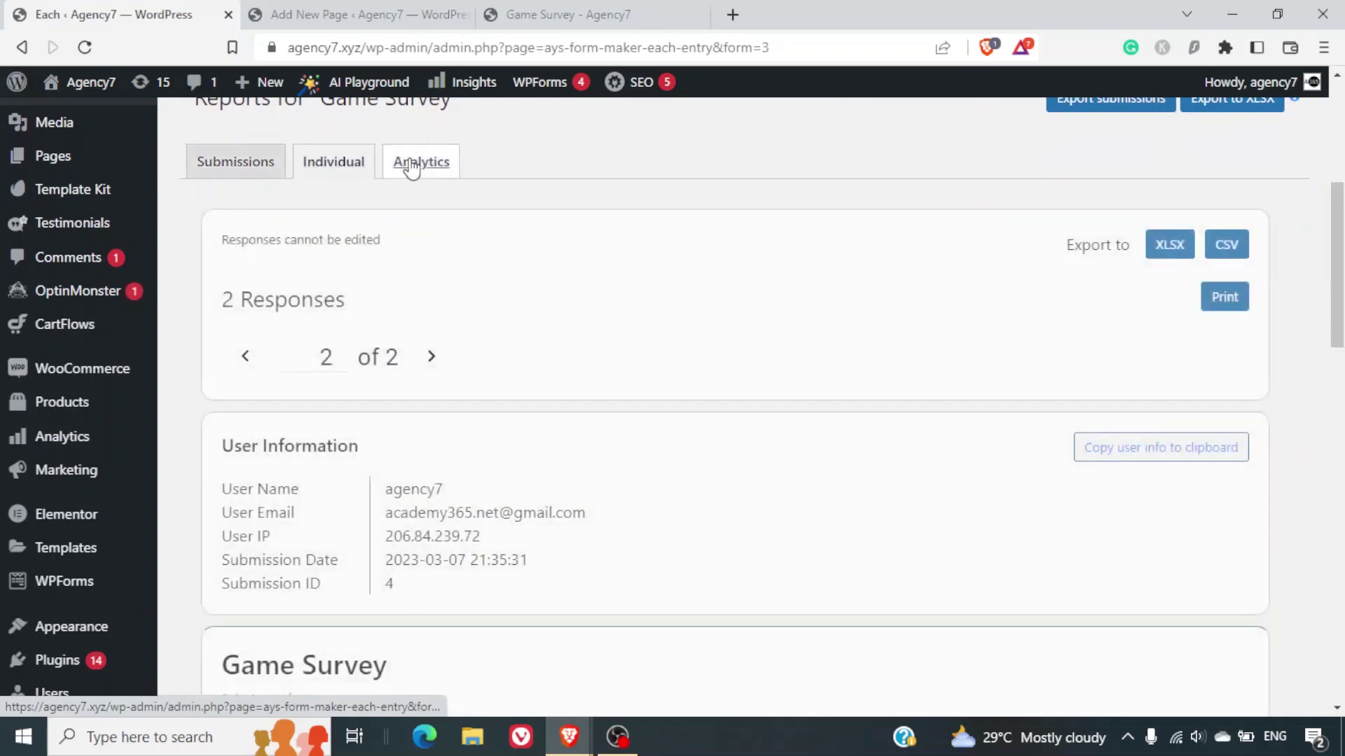
pyautogui.scroll(-10, 611, 354)
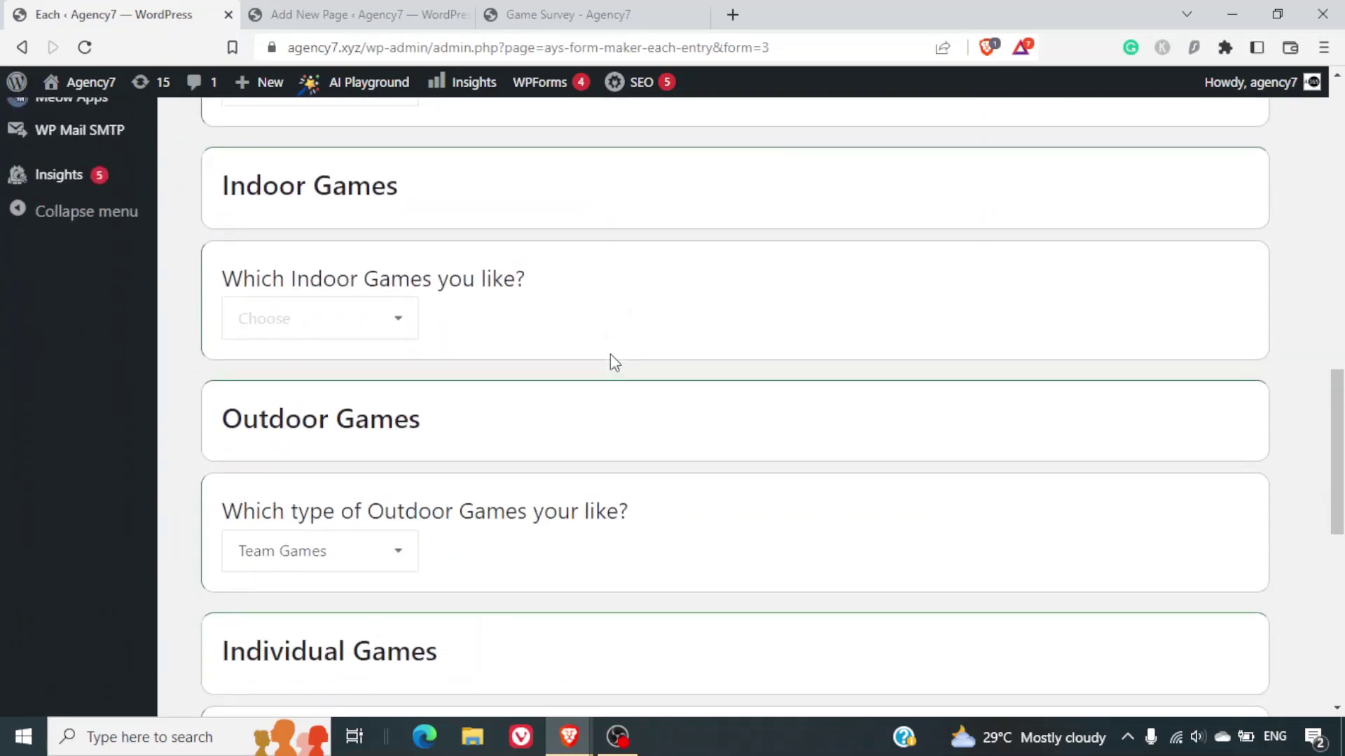
pyautogui.scroll(-5, 611, 362)
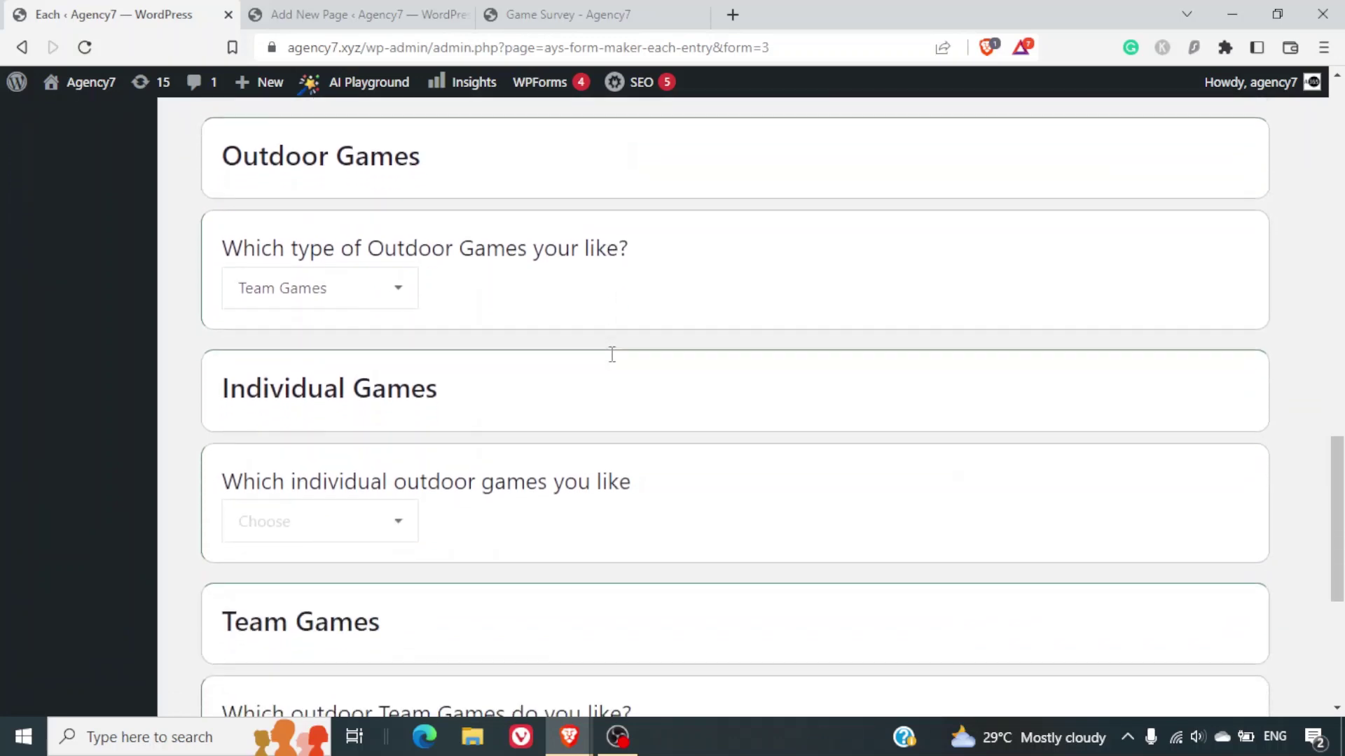
pyautogui.scroll(3, 612, 360)
pyautogui.scroll(-3, 612, 360)
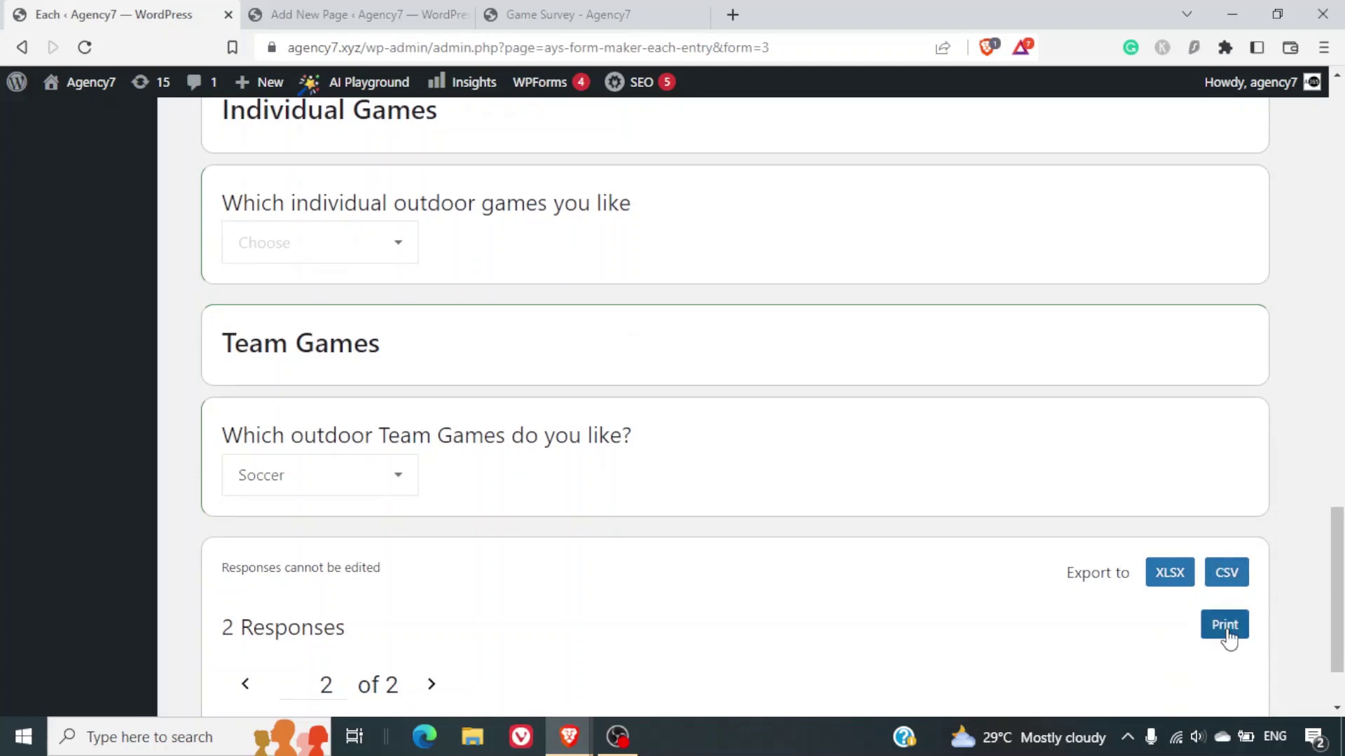
pyautogui.scroll(1, 807, 656)
pyautogui.scroll(12, 803, 650)
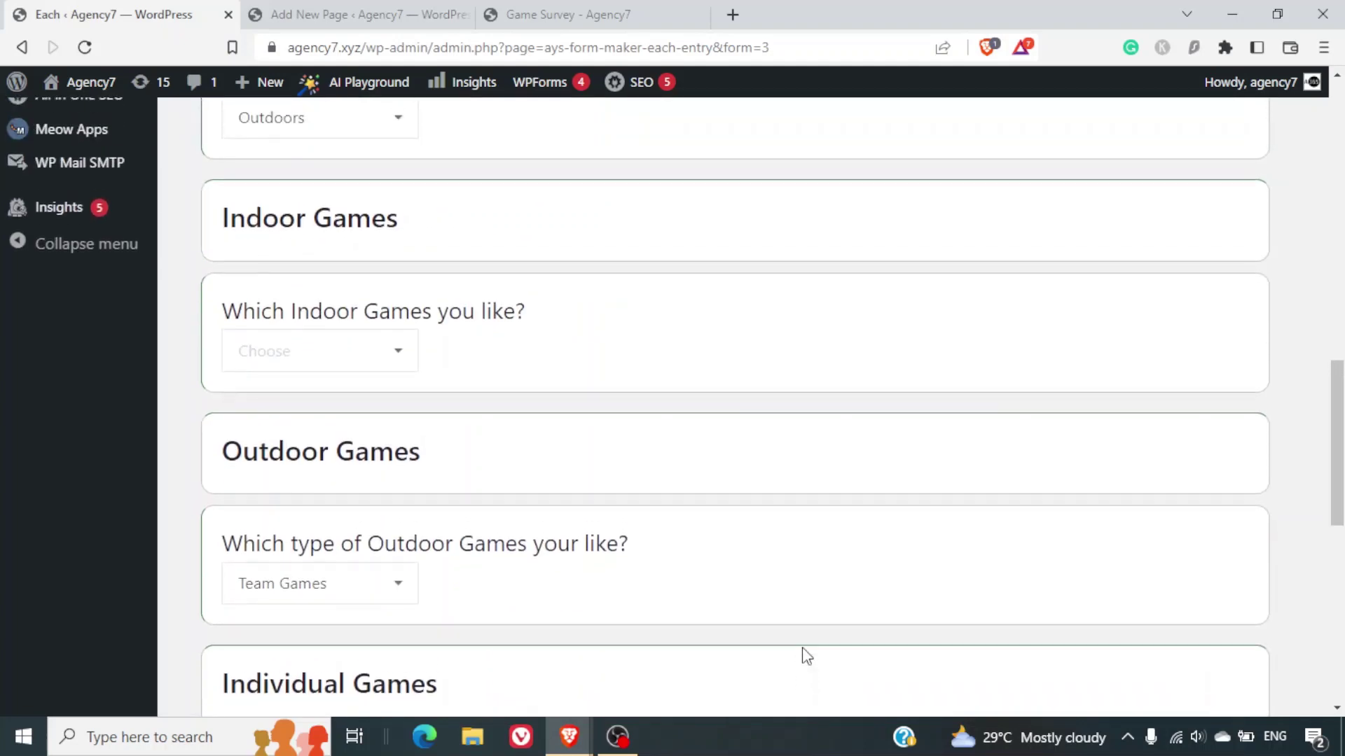
pyautogui.scroll(3, 802, 649)
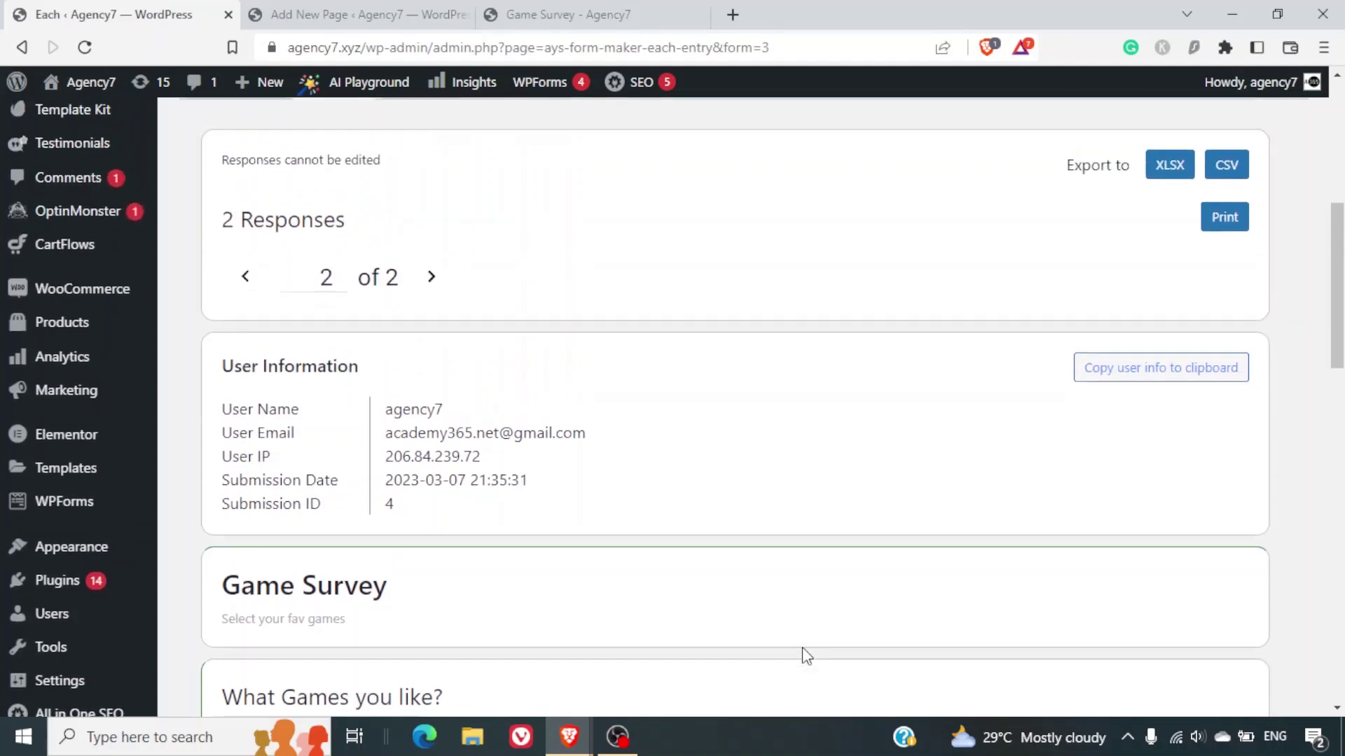
pyautogui.scroll(5, 801, 647)
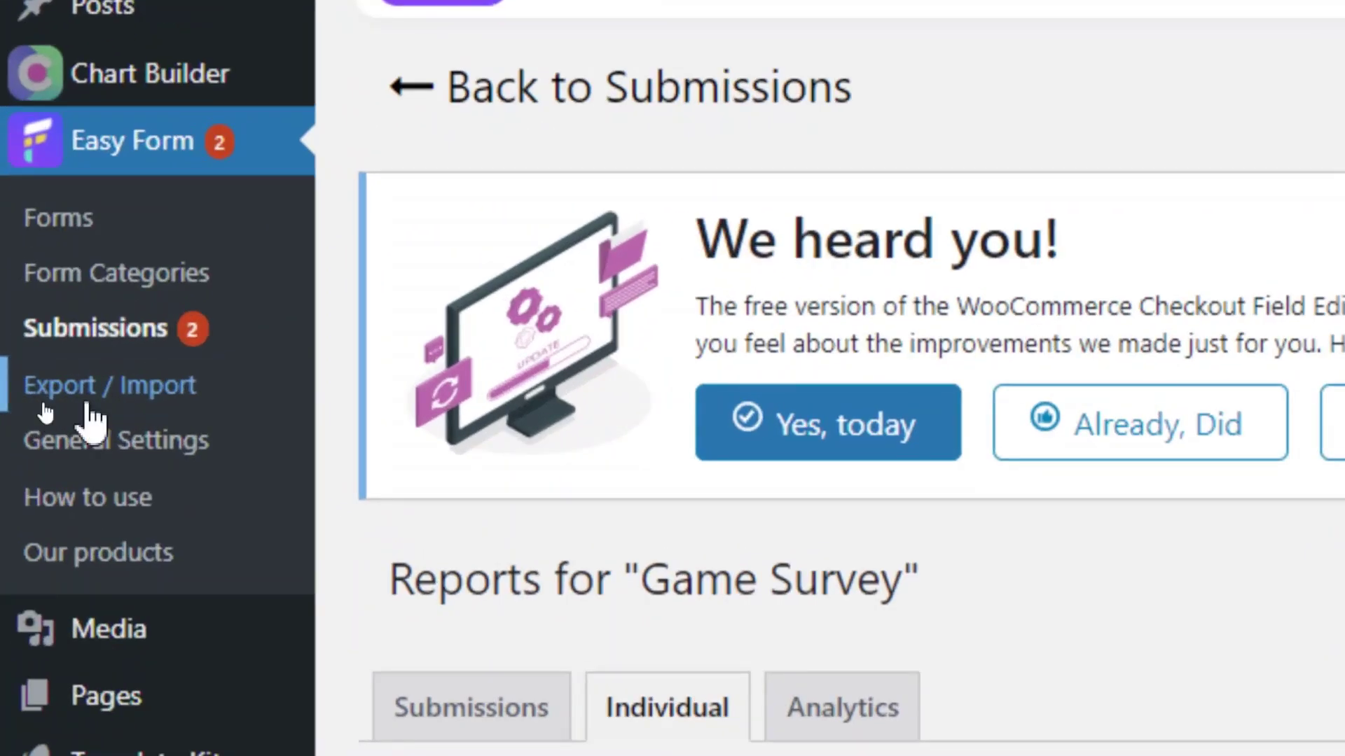
# Open Easy Form's Export / Import page, select the Game Survey form for export, and show the import options.
pyautogui.click(87, 404)
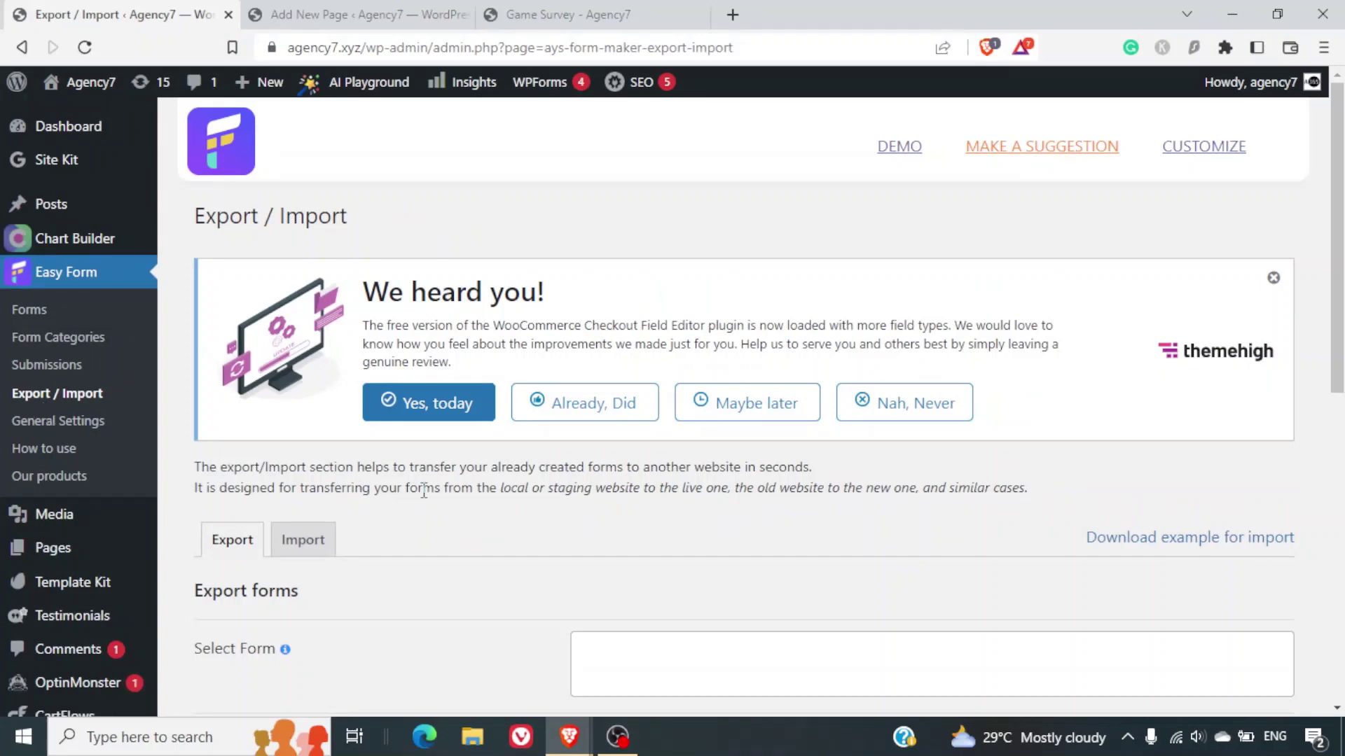
pyautogui.scroll(-2, 423, 491)
pyautogui.click(708, 549)
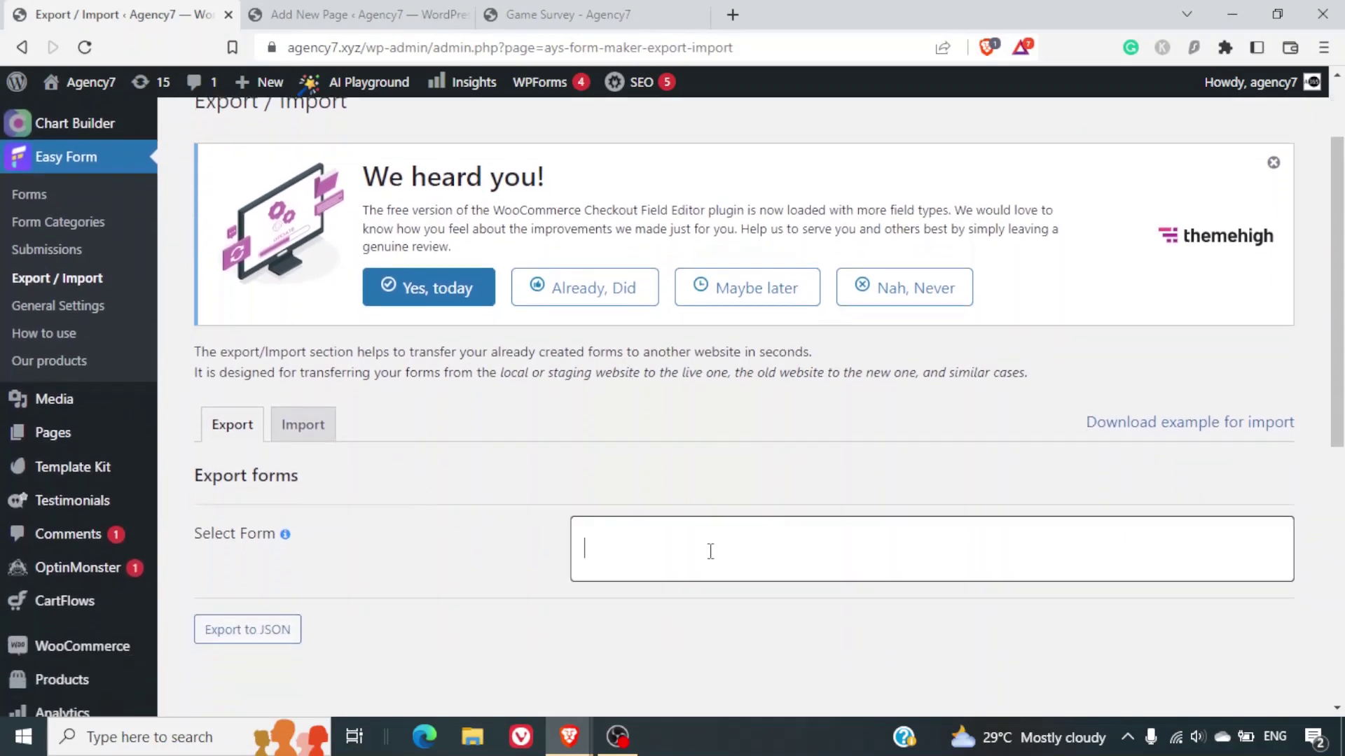
pyautogui.click(634, 608)
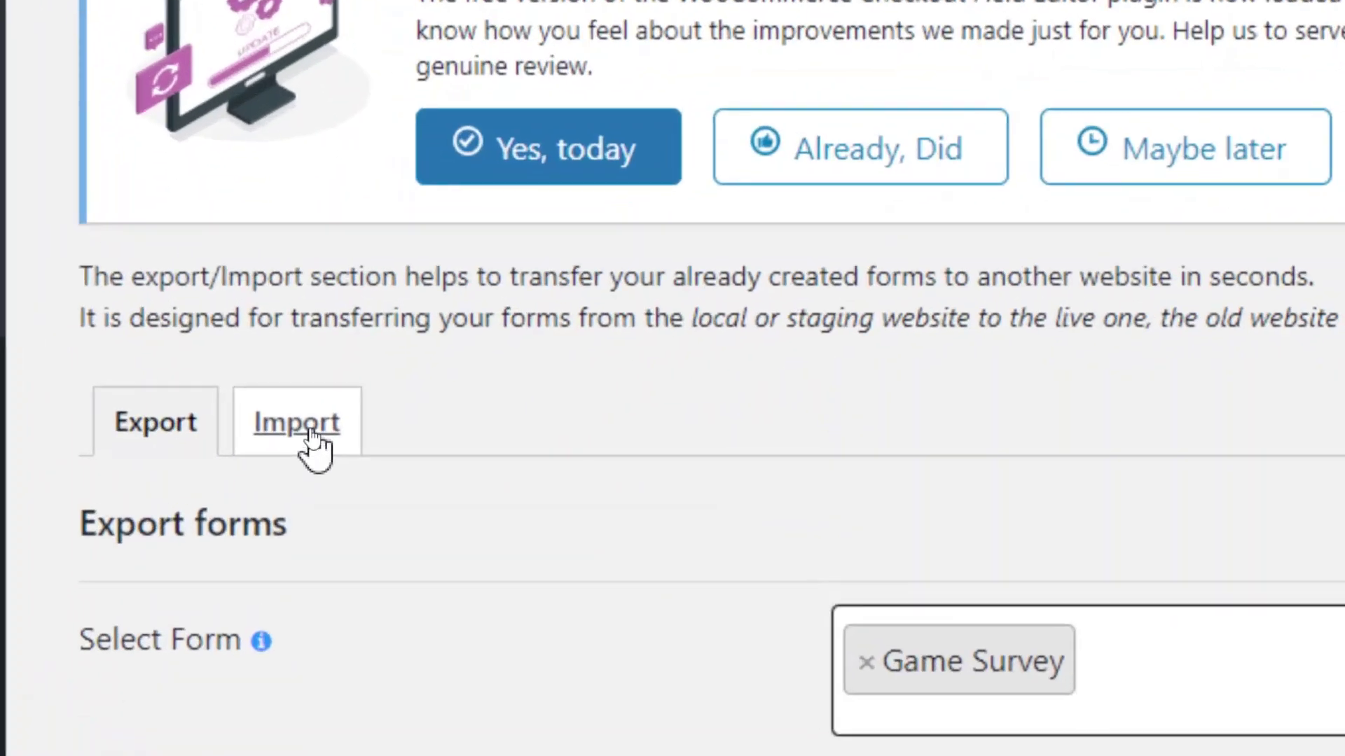
pyautogui.click(310, 435)
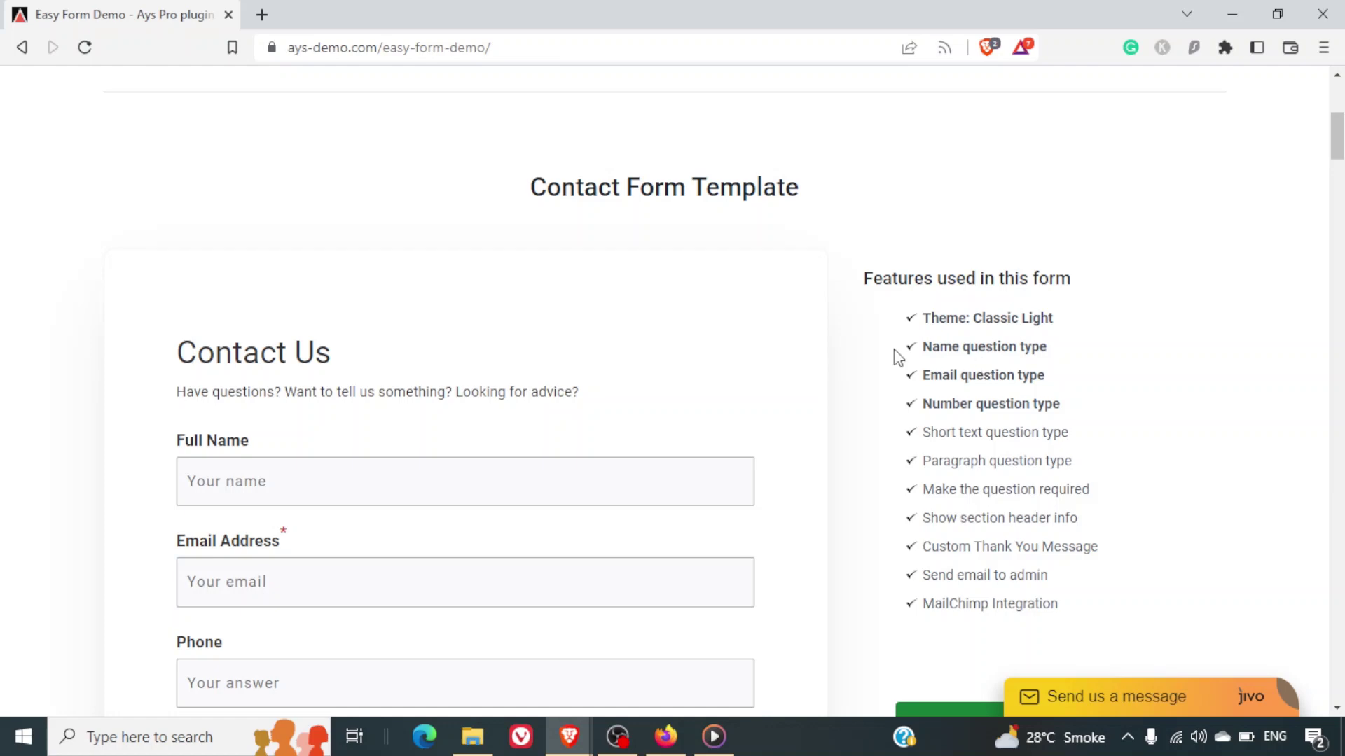
pyautogui.scroll(-3, 898, 358)
pyautogui.scroll(2, 899, 358)
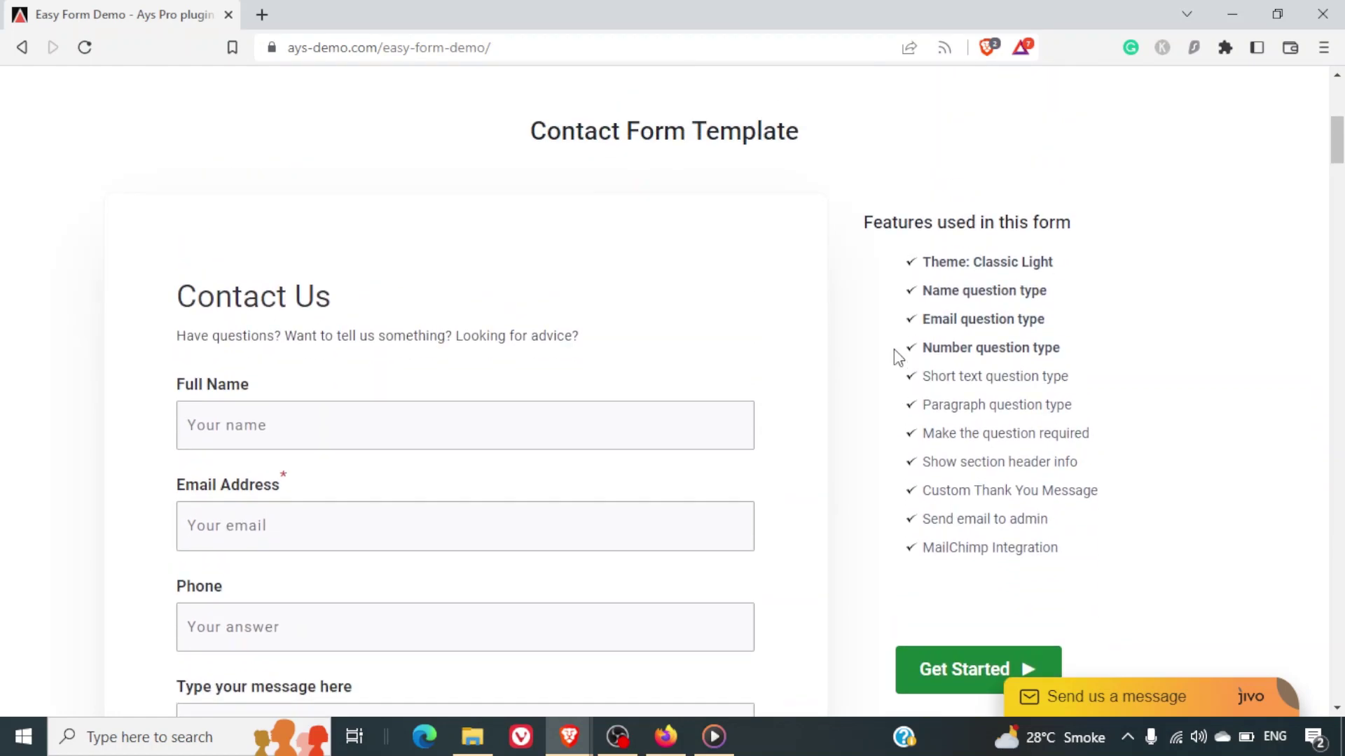
# Examine the Easy Form demo page's sample form templates, the features used in each, and the available integrations.
pyautogui.scroll(-1, 898, 357)
pyautogui.scroll(-10, 898, 357)
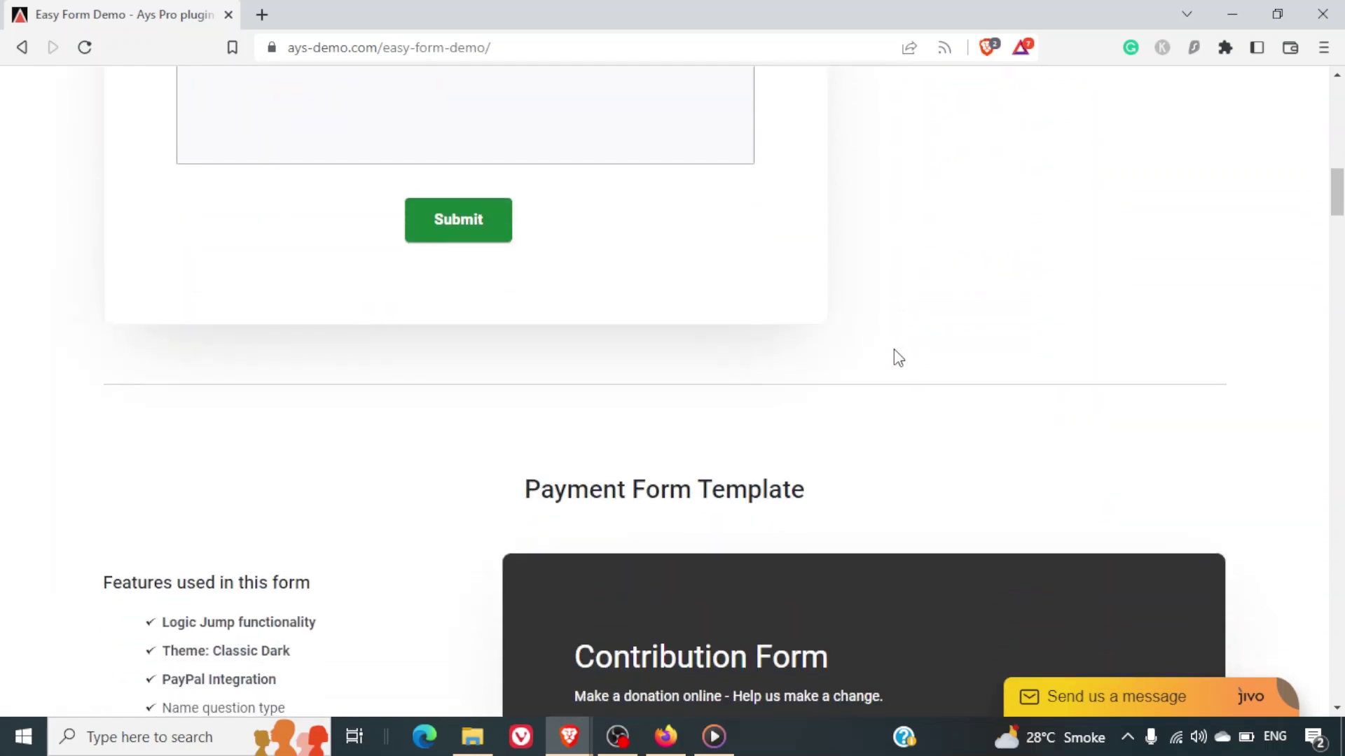
pyautogui.scroll(-4, 897, 357)
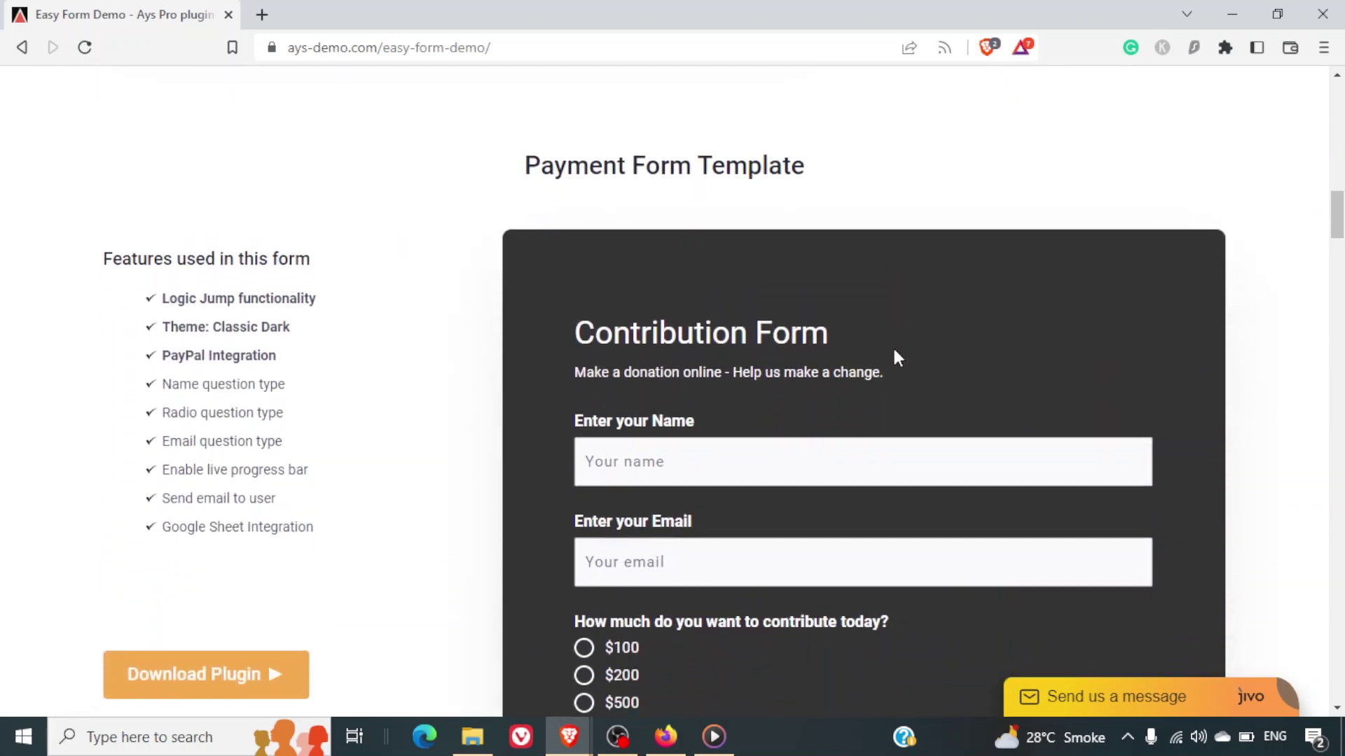
pyautogui.scroll(-7, 898, 357)
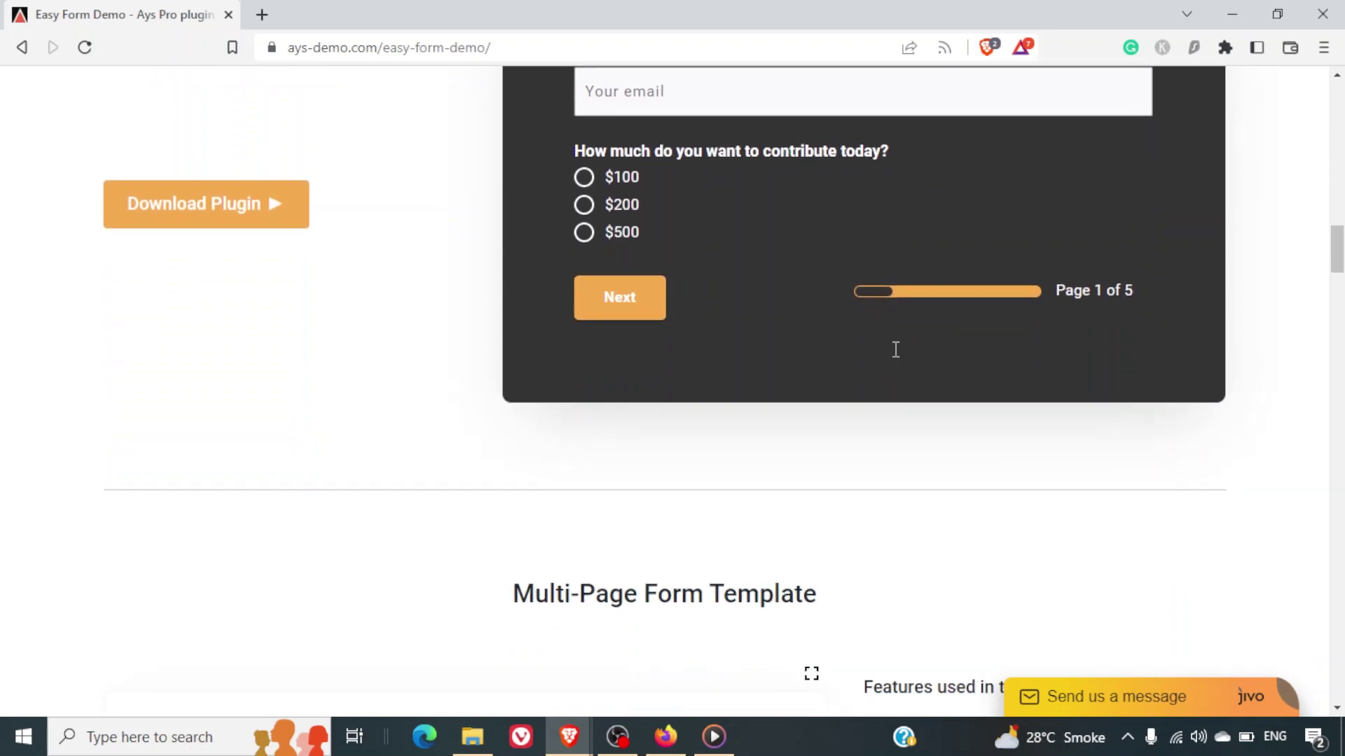
pyautogui.scroll(-13, 895, 348)
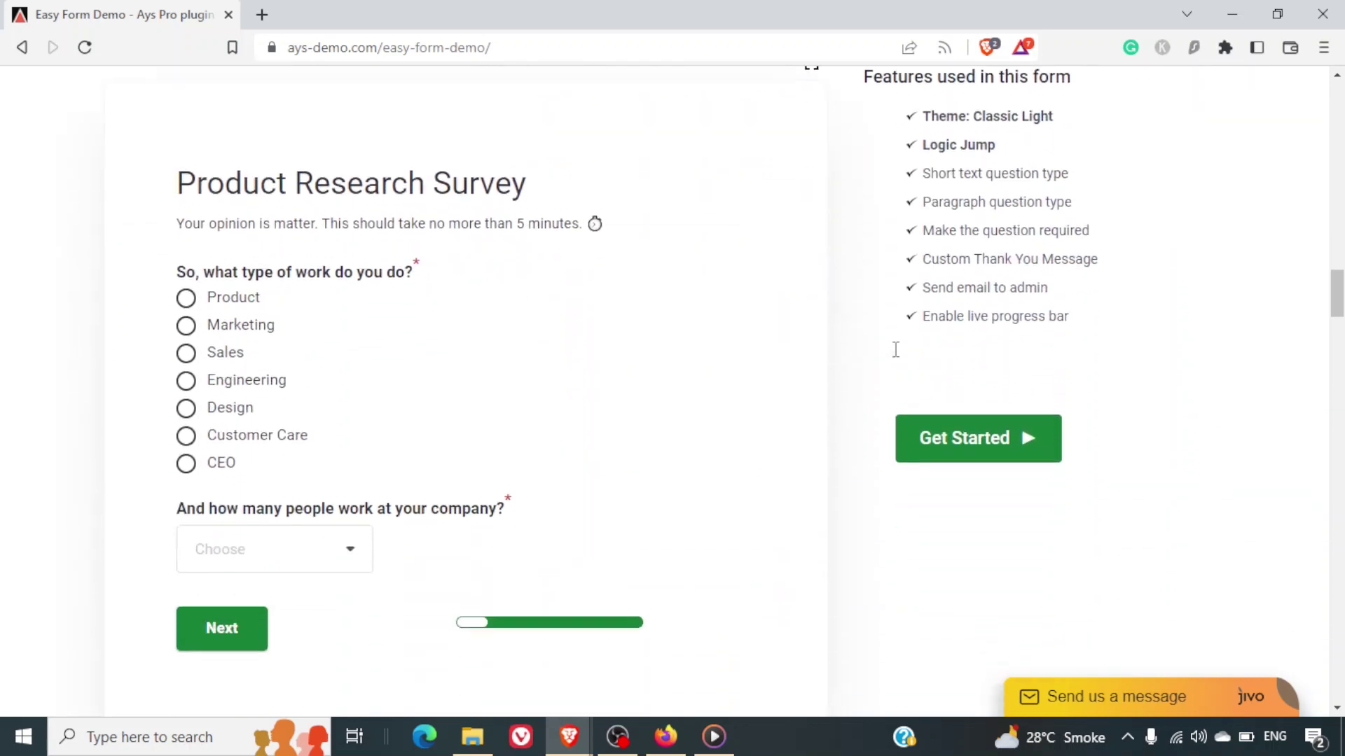
pyautogui.scroll(-8, 895, 349)
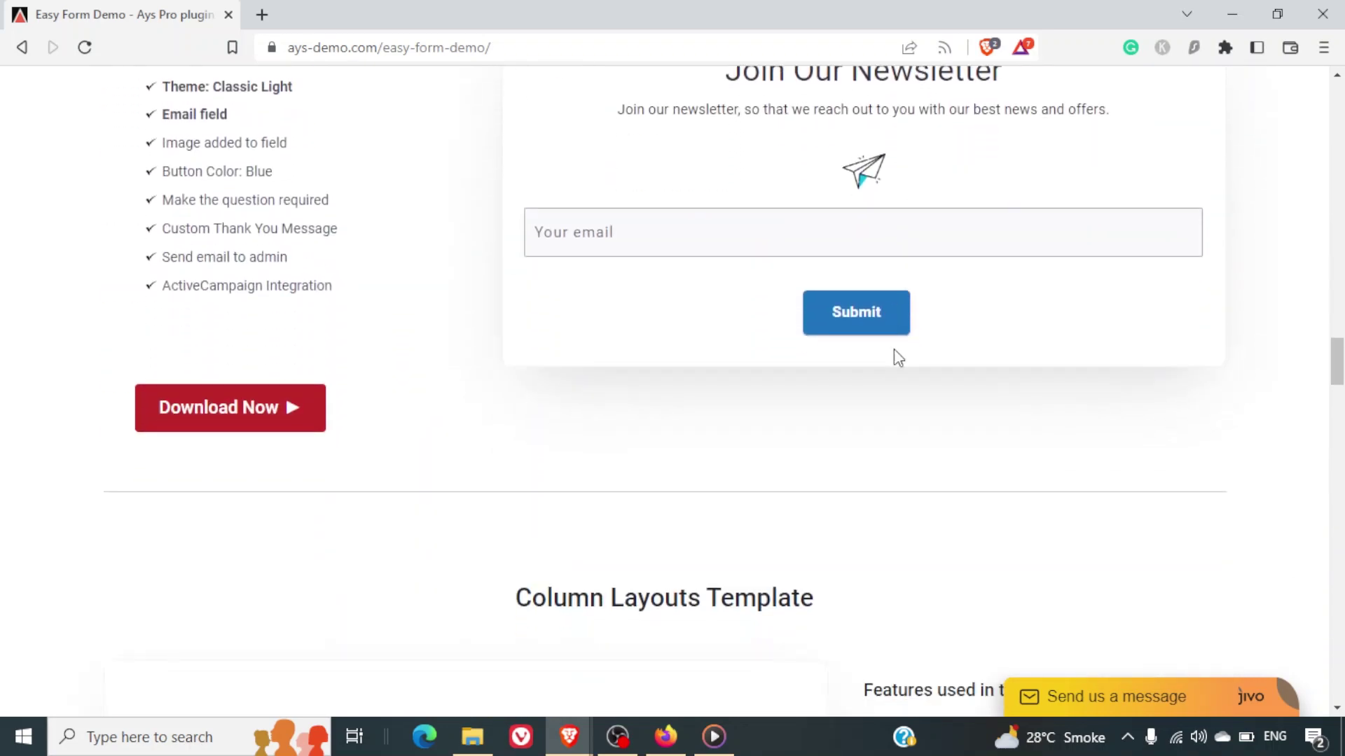
pyautogui.scroll(-9, 898, 357)
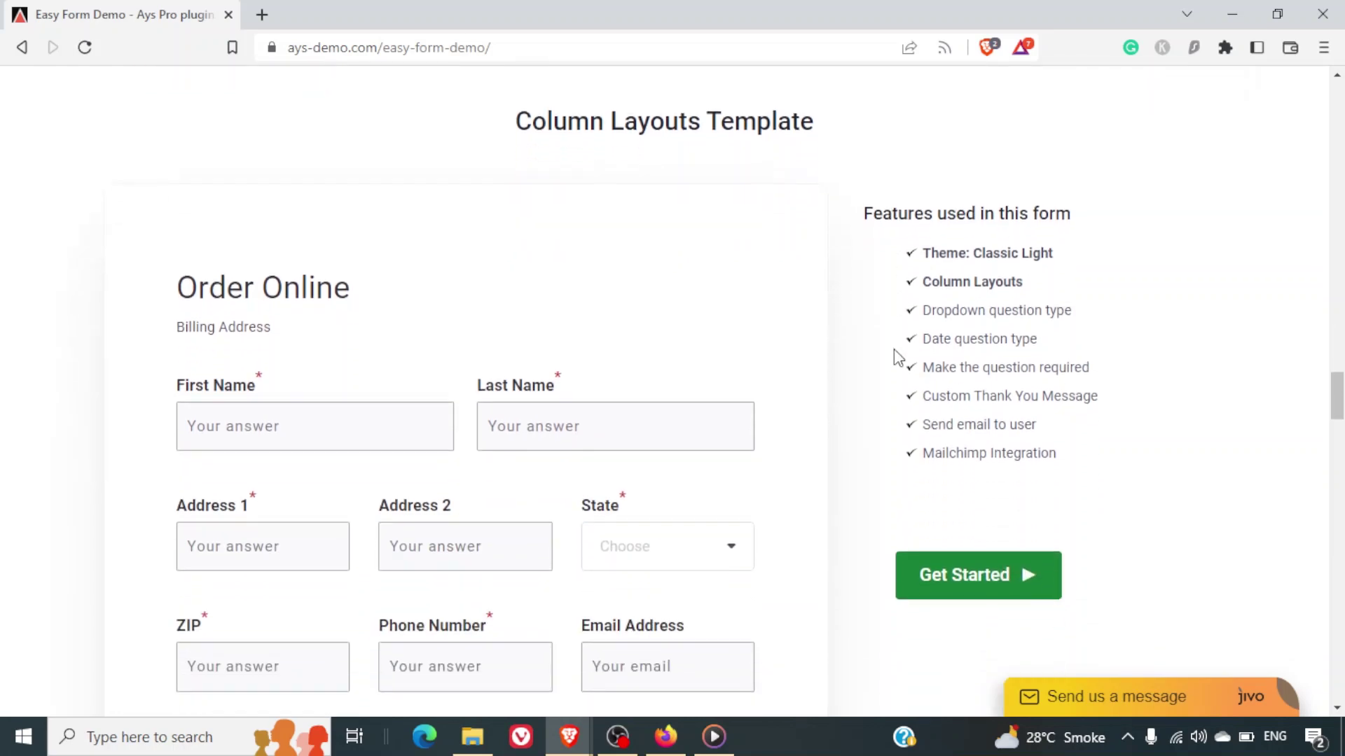
pyautogui.scroll(-6, 898, 358)
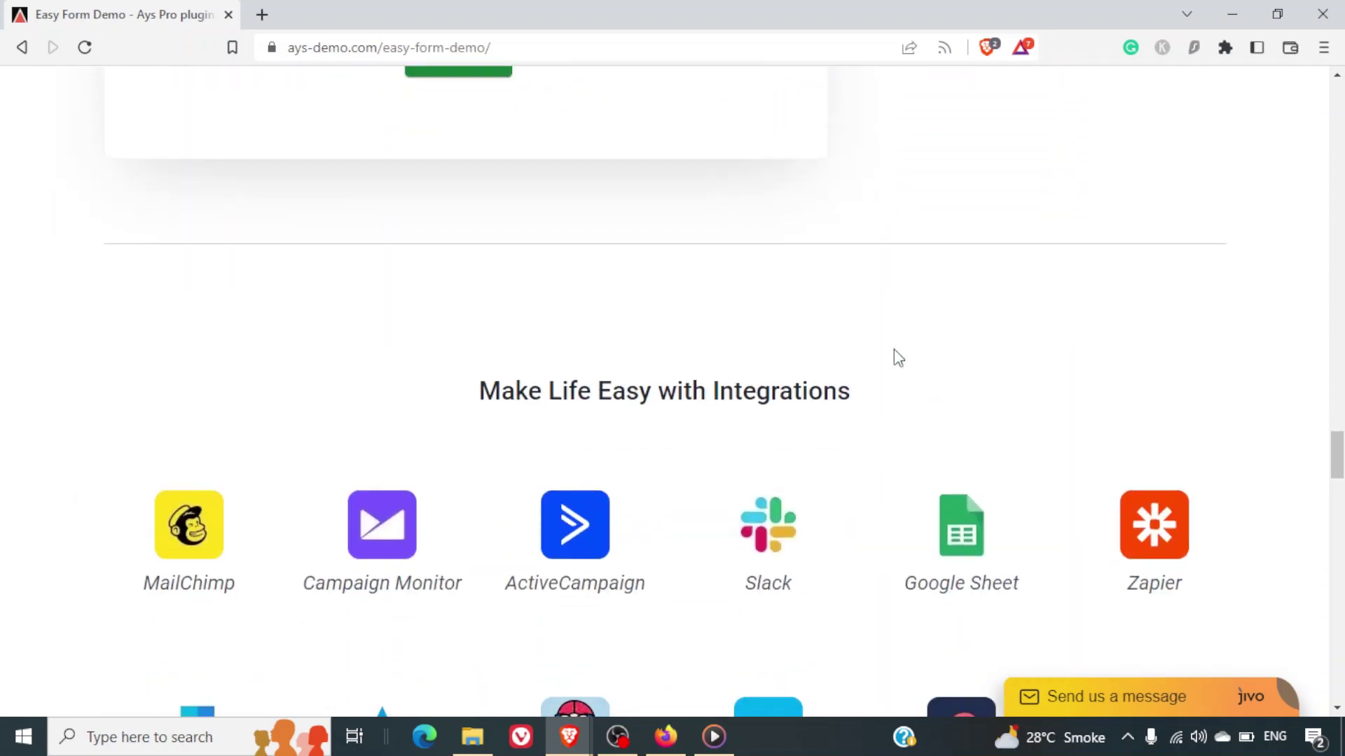
pyautogui.scroll(-3, 898, 358)
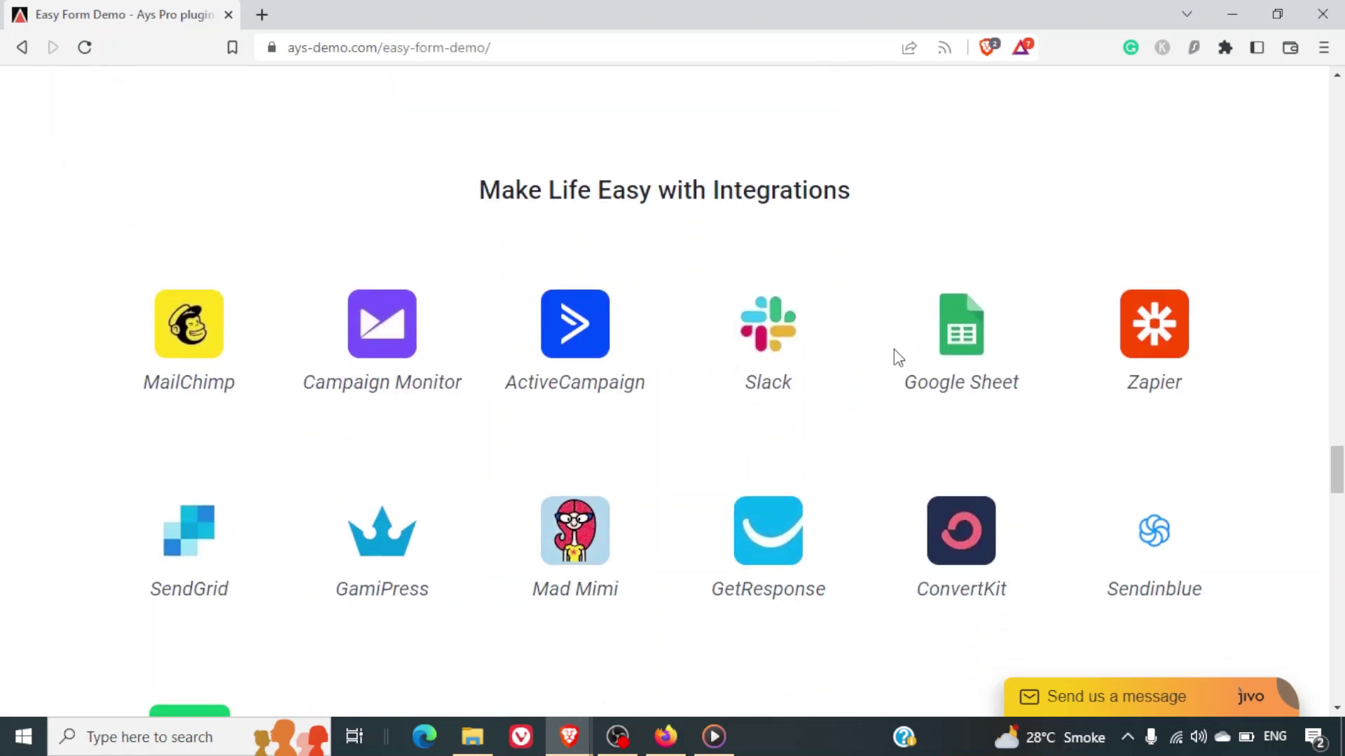
pyautogui.scroll(-2, 898, 358)
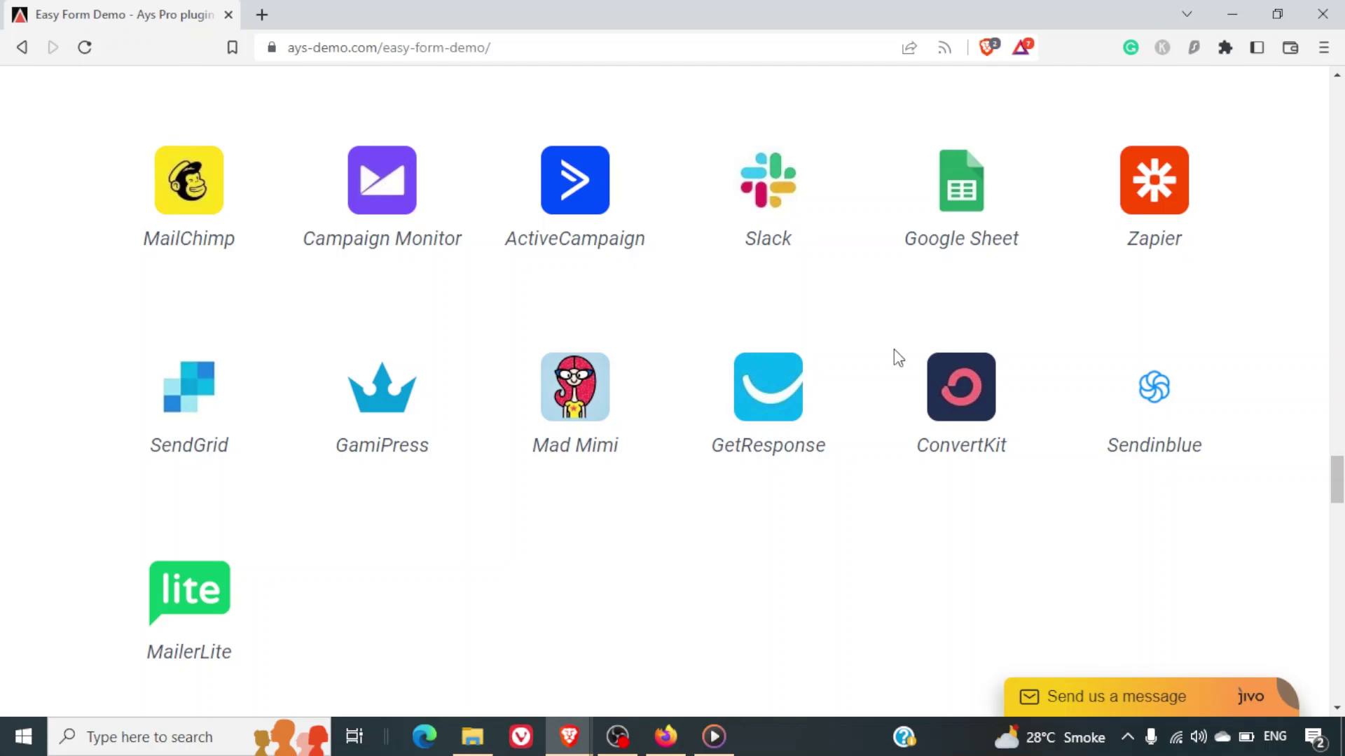
pyautogui.scroll(1, 898, 358)
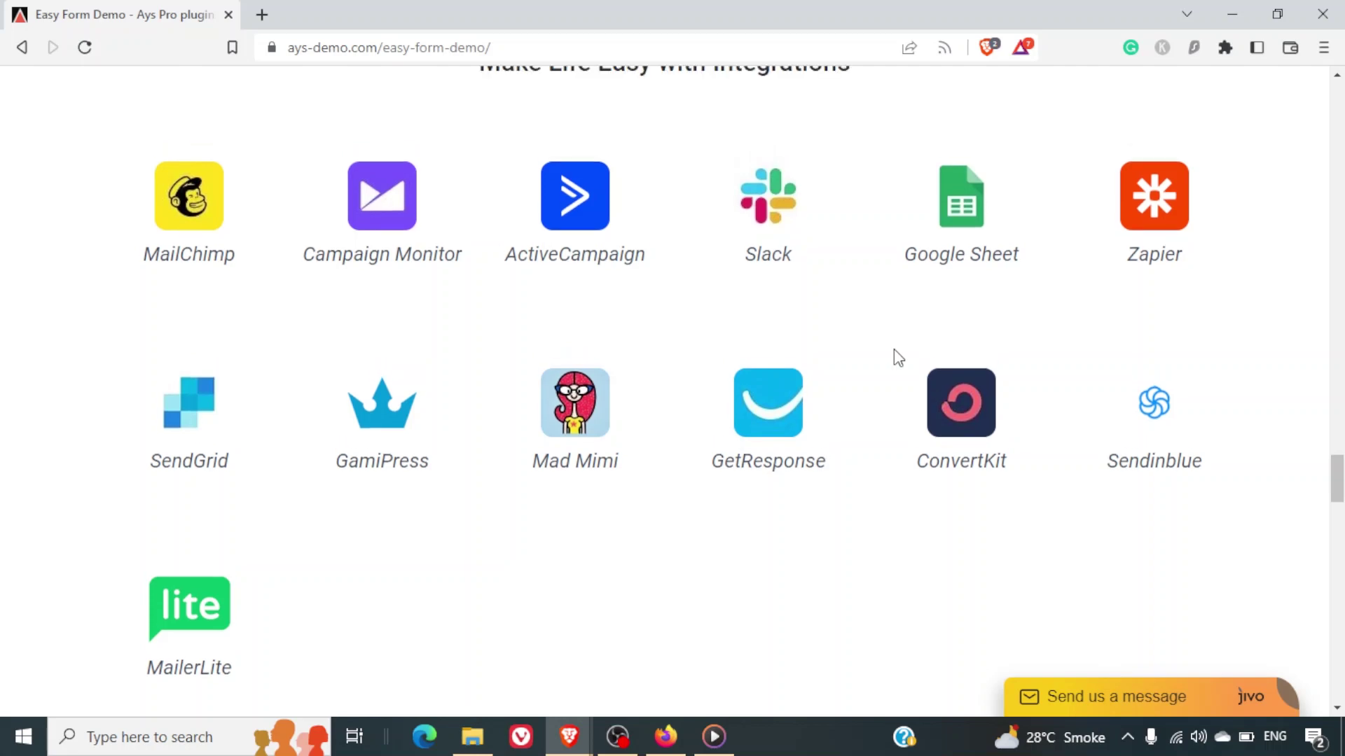